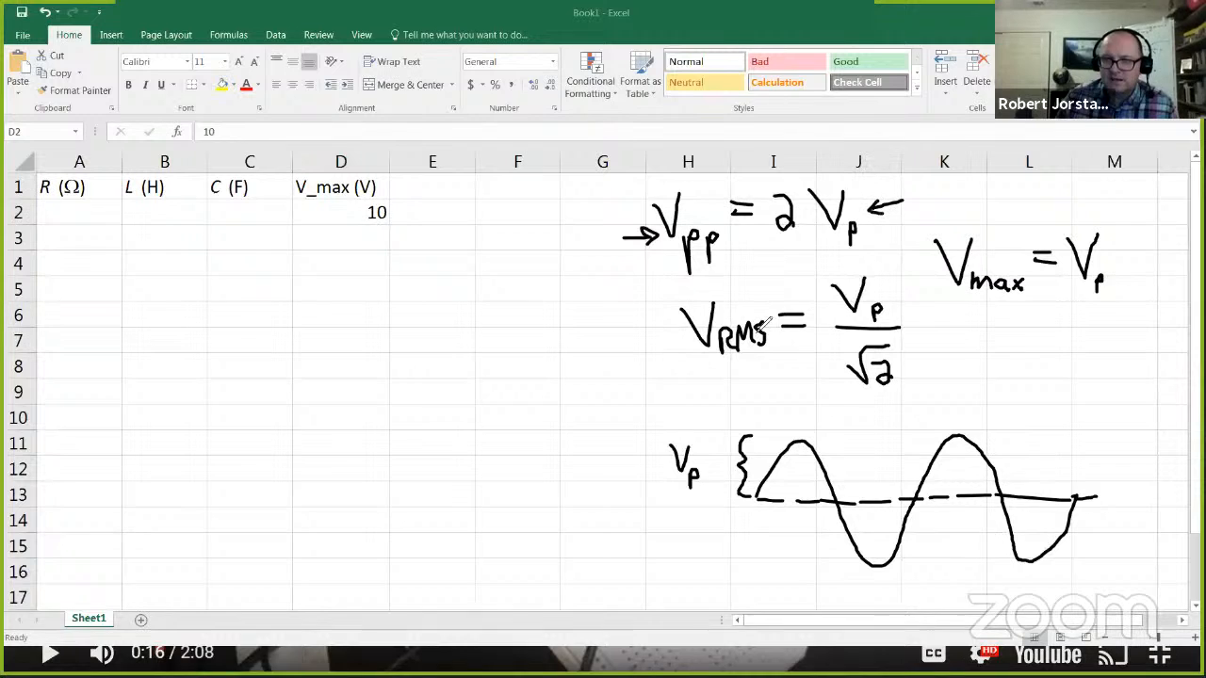
- Mark V_RMS with an arrow, underline V_max, and label the sine wave's peak by hand as V_max = V_p, "Amp."
mouse_move(641, 338)
left_mouse_down()
mouse_move(697, 334)
mouse_move(682, 346)
left_mouse_up()
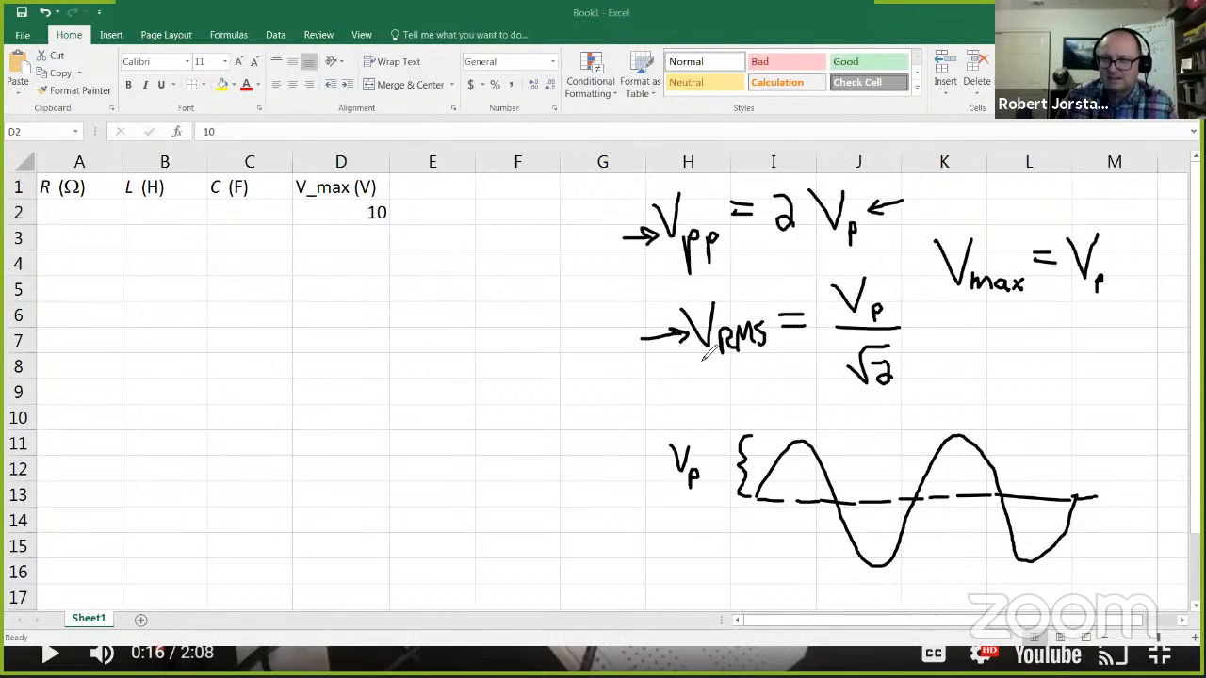
left_click_drag(962, 303, 1025, 303)
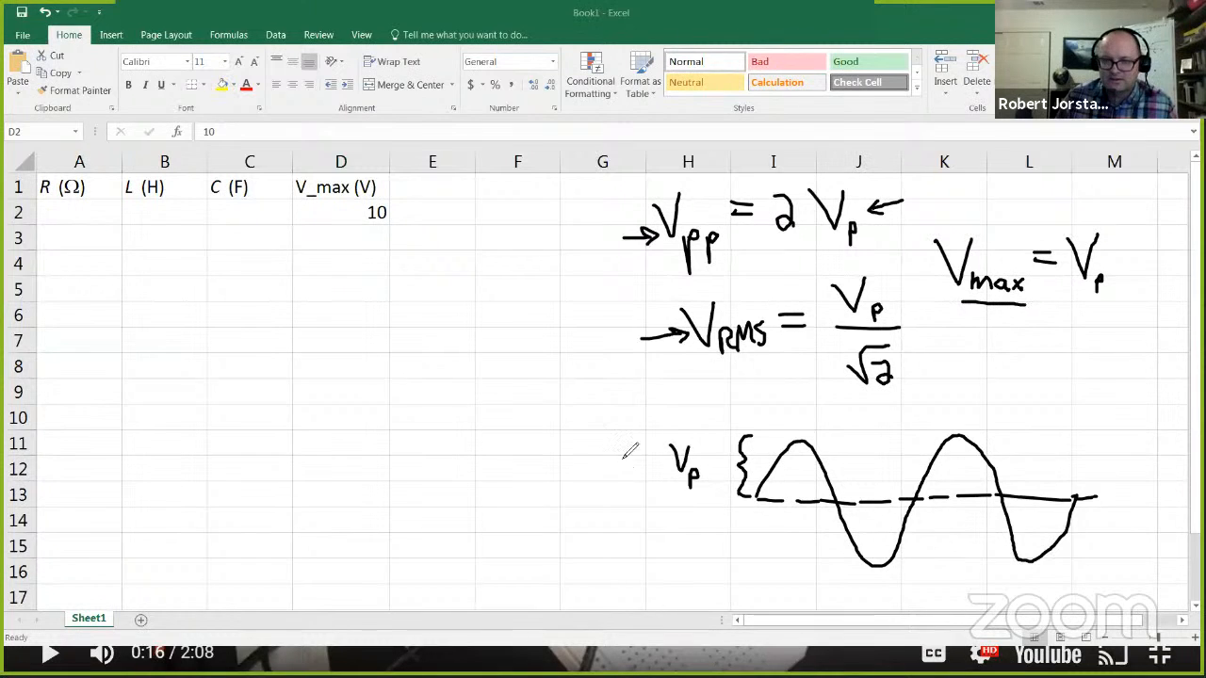
mouse_move(564, 446)
left_mouse_down()
mouse_move(586, 441)
mouse_move(596, 477)
mouse_move(665, 469)
left_mouse_up()
mouse_move(586, 539)
left_mouse_down()
mouse_move(611, 505)
mouse_move(620, 537)
mouse_move(614, 521)
mouse_move(652, 534)
mouse_move(655, 549)
mouse_move(671, 532)
left_mouse_up()
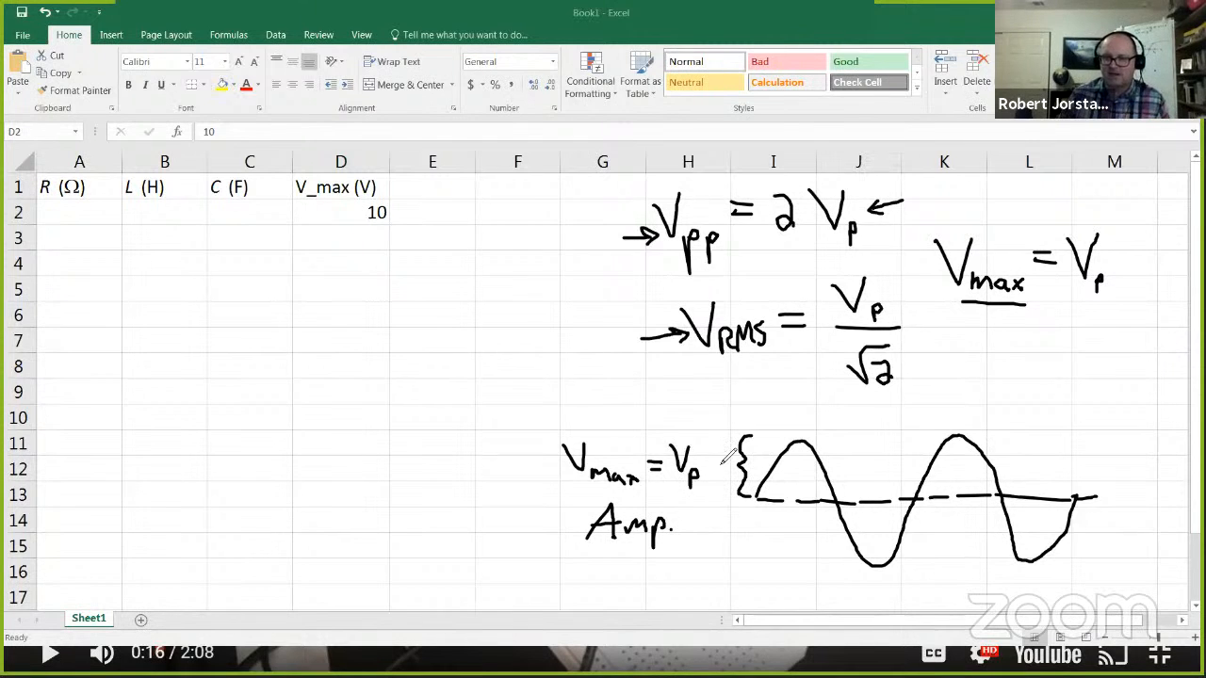
- Write the resonance formula ω₀ = ω_res = 1/√(LC) by hand above the sine wave's second crest
mouse_move(991, 379)
left_mouse_down()
mouse_move(1023, 380)
mouse_move(1028, 408)
mouse_move(1057, 389)
mouse_move(1062, 402)
mouse_move(1096, 398)
mouse_move(1105, 382)
mouse_move(1126, 413)
mouse_move(1141, 388)
mouse_move(1189, 387)
left_mouse_up()
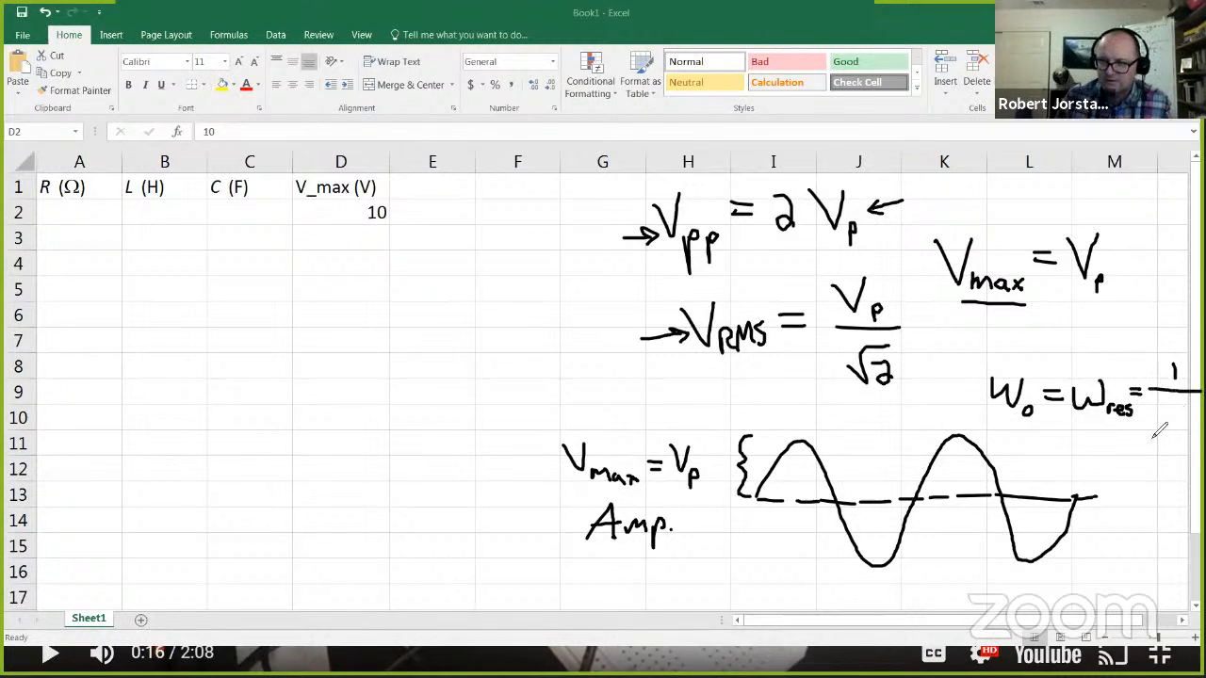
mouse_move(1148, 427)
left_mouse_down()
mouse_move(1163, 396)
mouse_move(1204, 397)
mouse_move(1181, 430)
left_mouse_up()
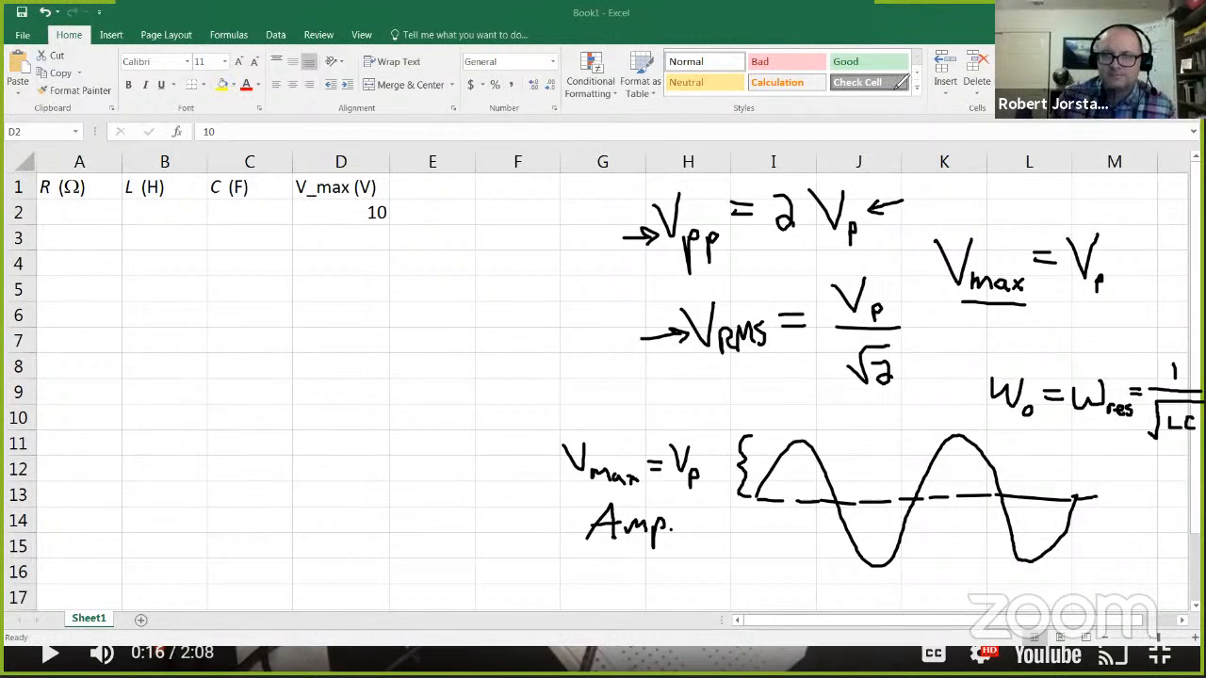
- Enter 555 for R, 0.00333 for L and 1e-6 for C in row 2 under their headings
left_click(63, 216)
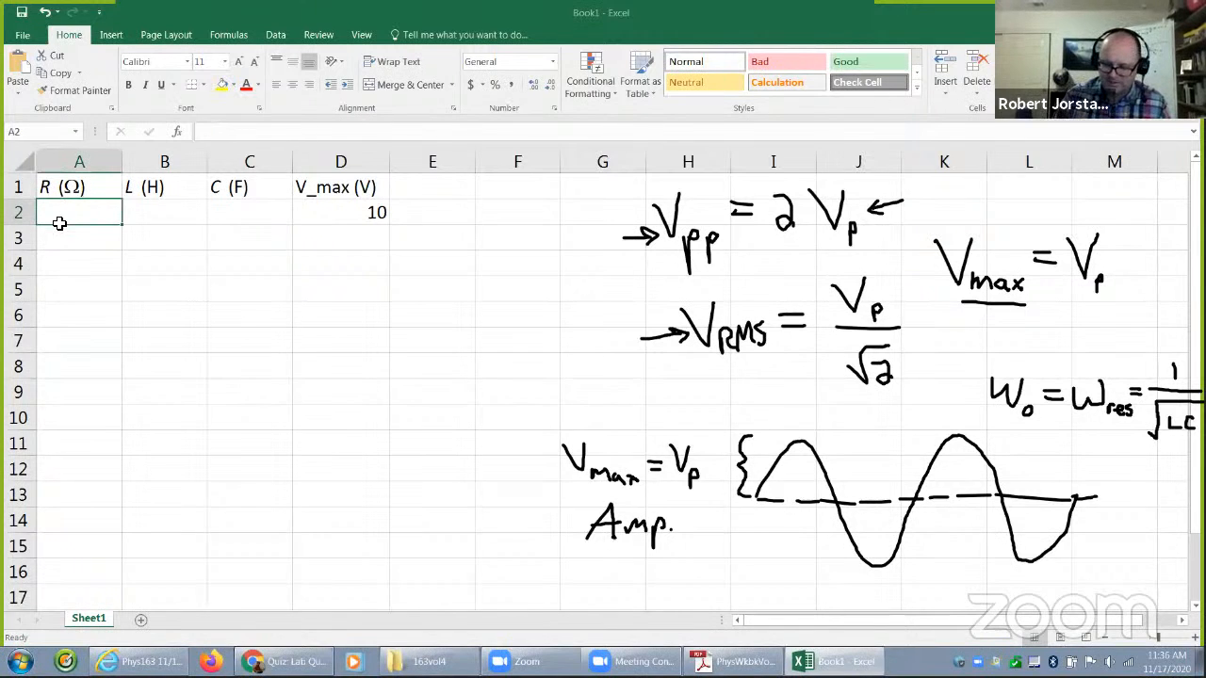
type("555")
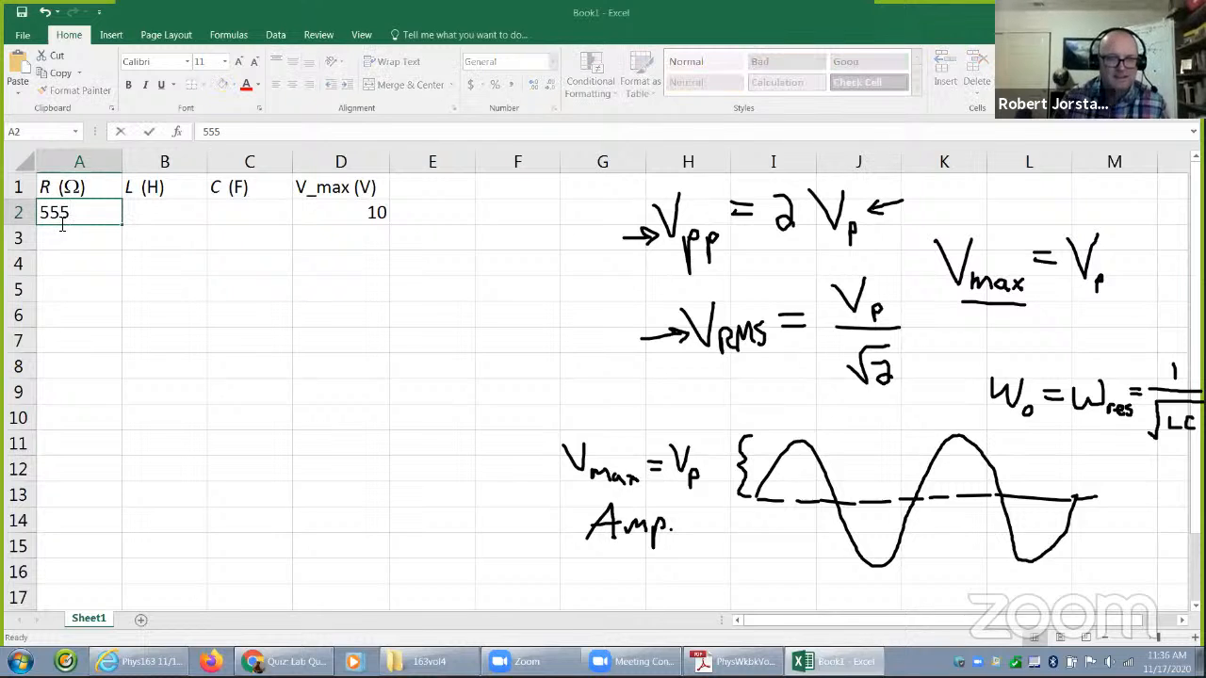
key("Tab")
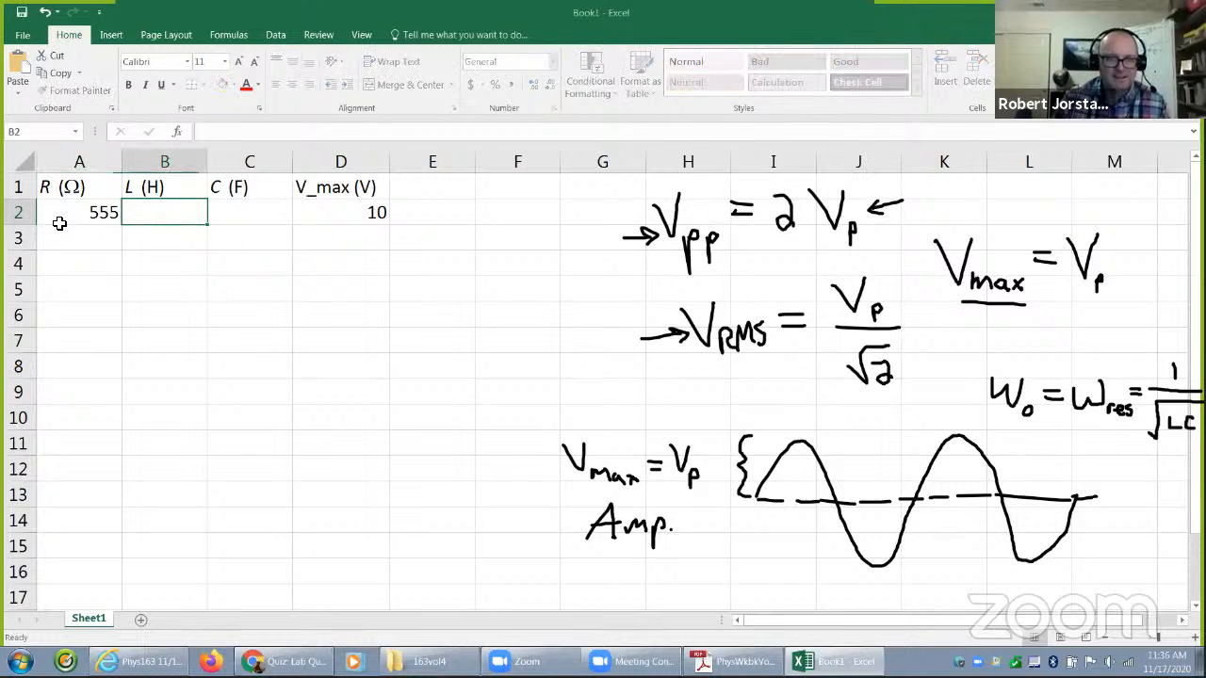
type("0.00")
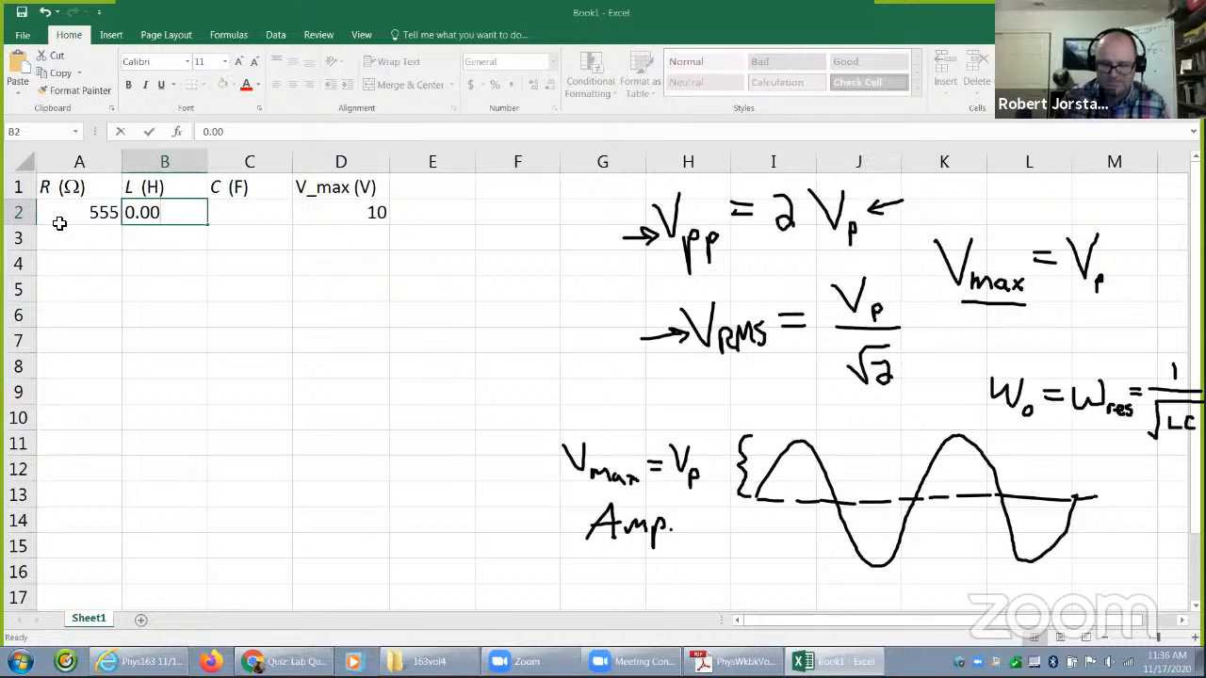
type("333")
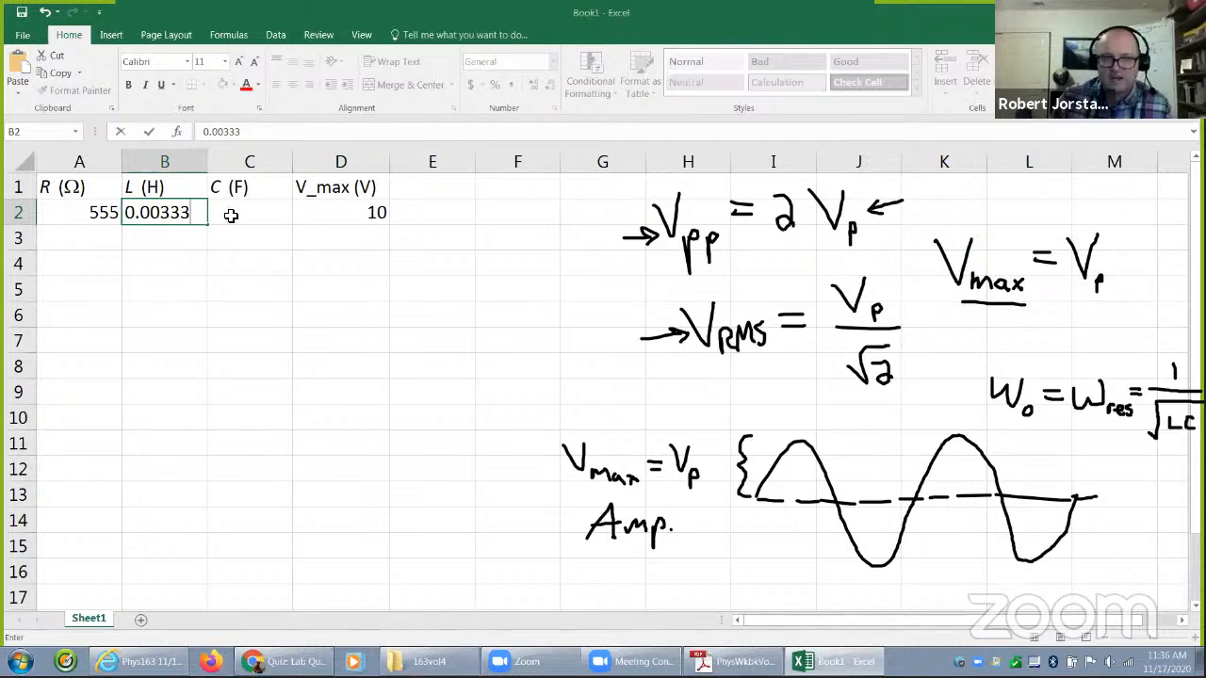
left_click(236, 216)
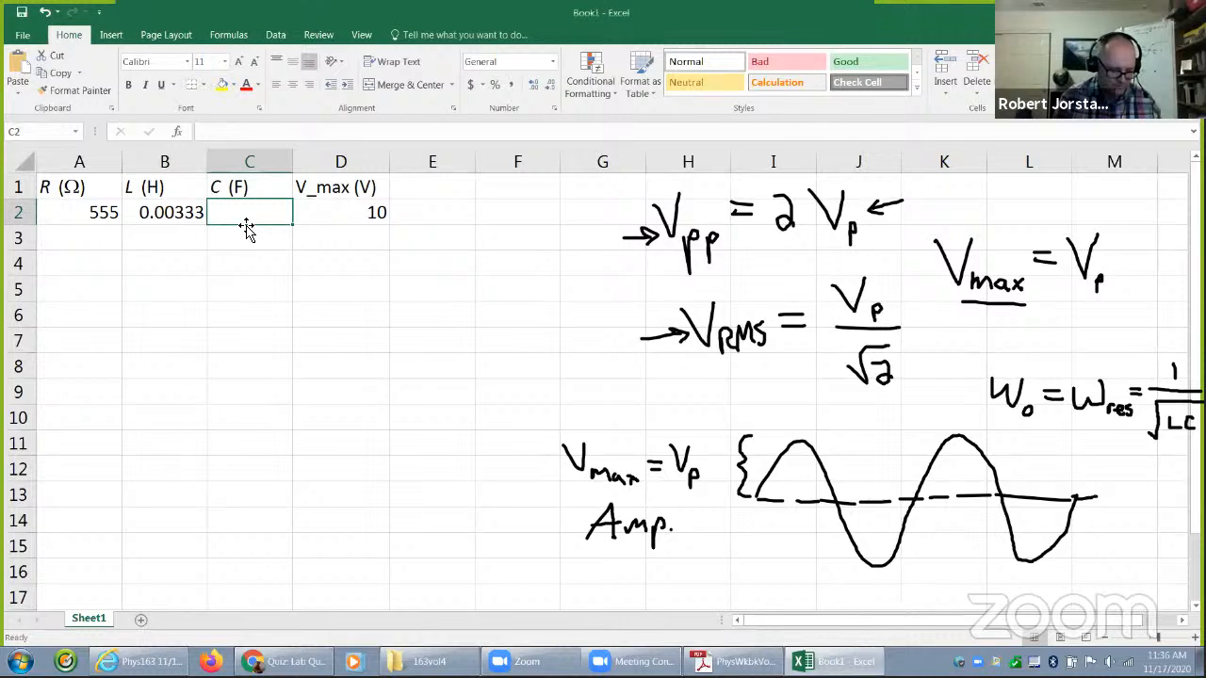
type("1e")
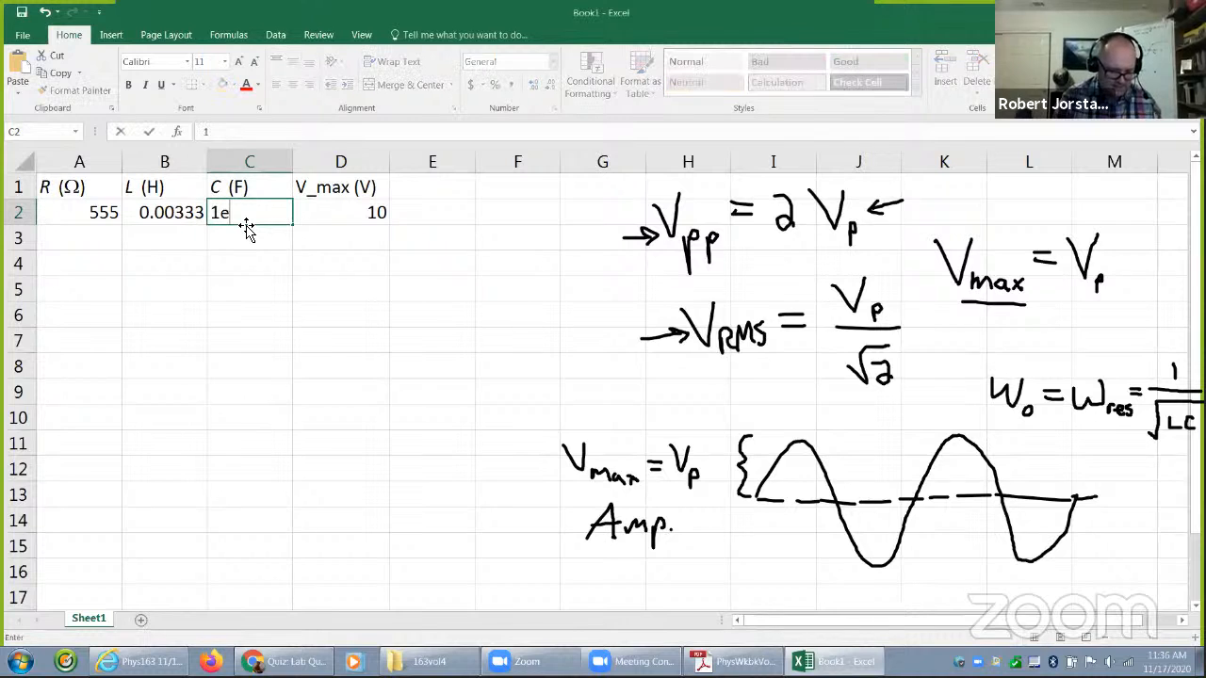
type("-6")
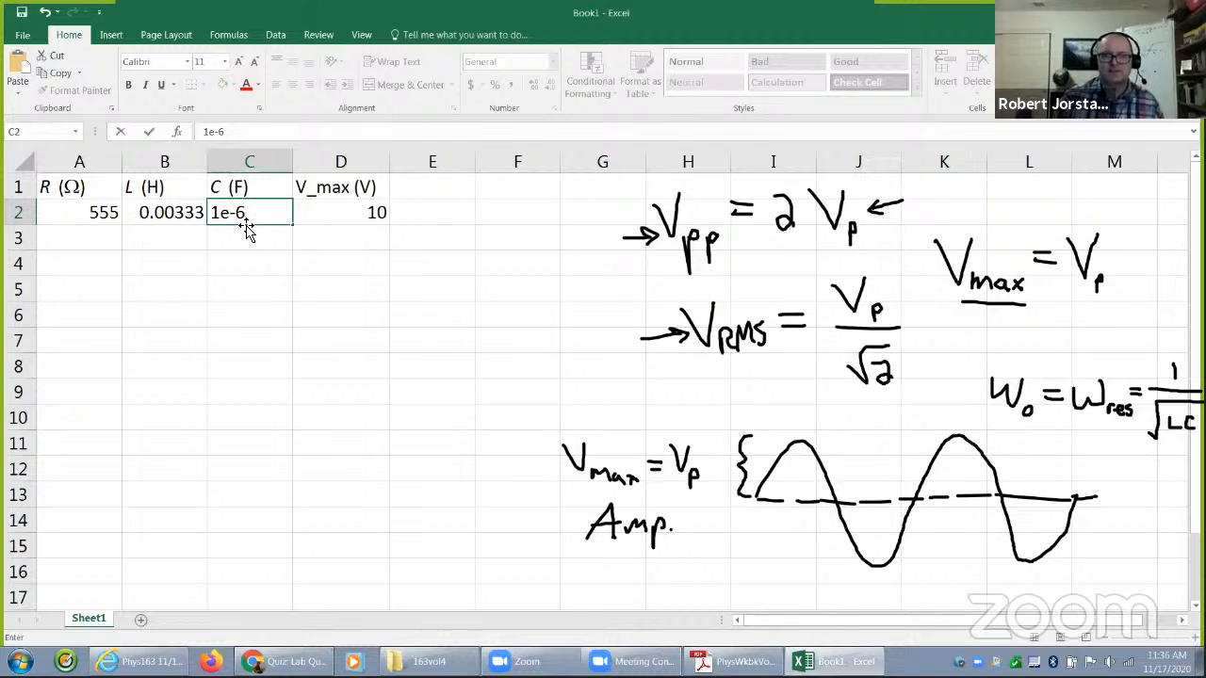
key("Return")
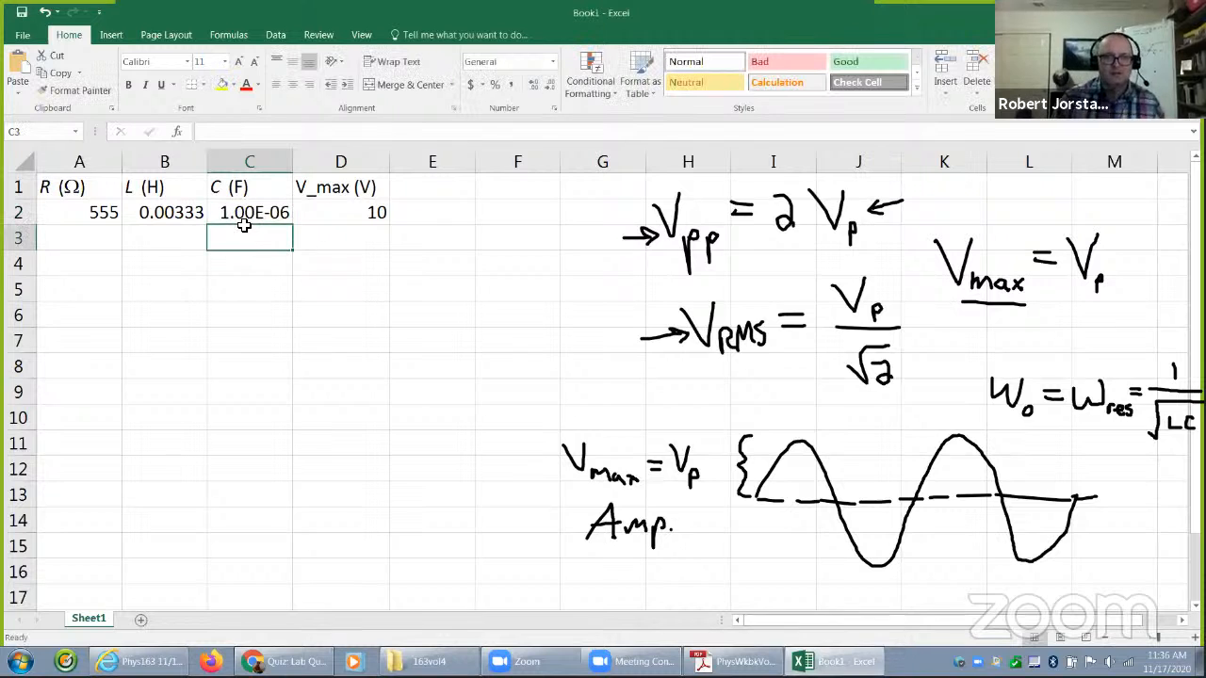
- Re-enter the inductance in B2 in scientific notation as 3.33e-3
left_click(377, 213)
left_click_drag(272, 198, 81, 214)
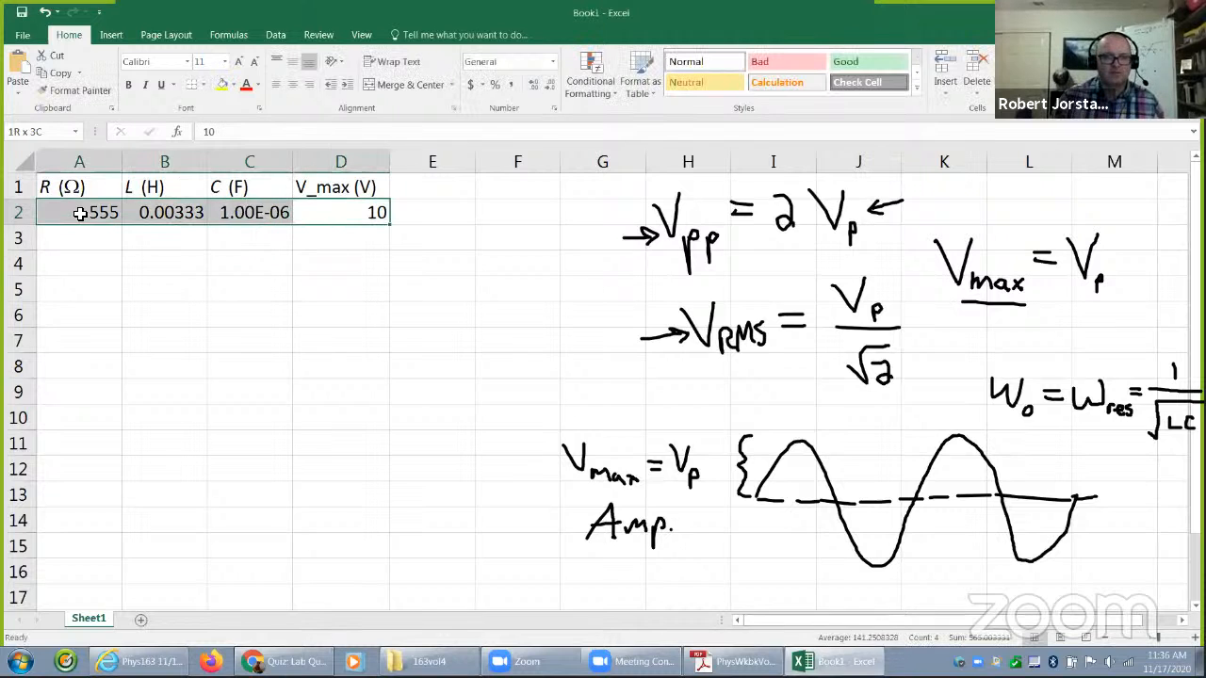
left_click(154, 216)
type("3.3")
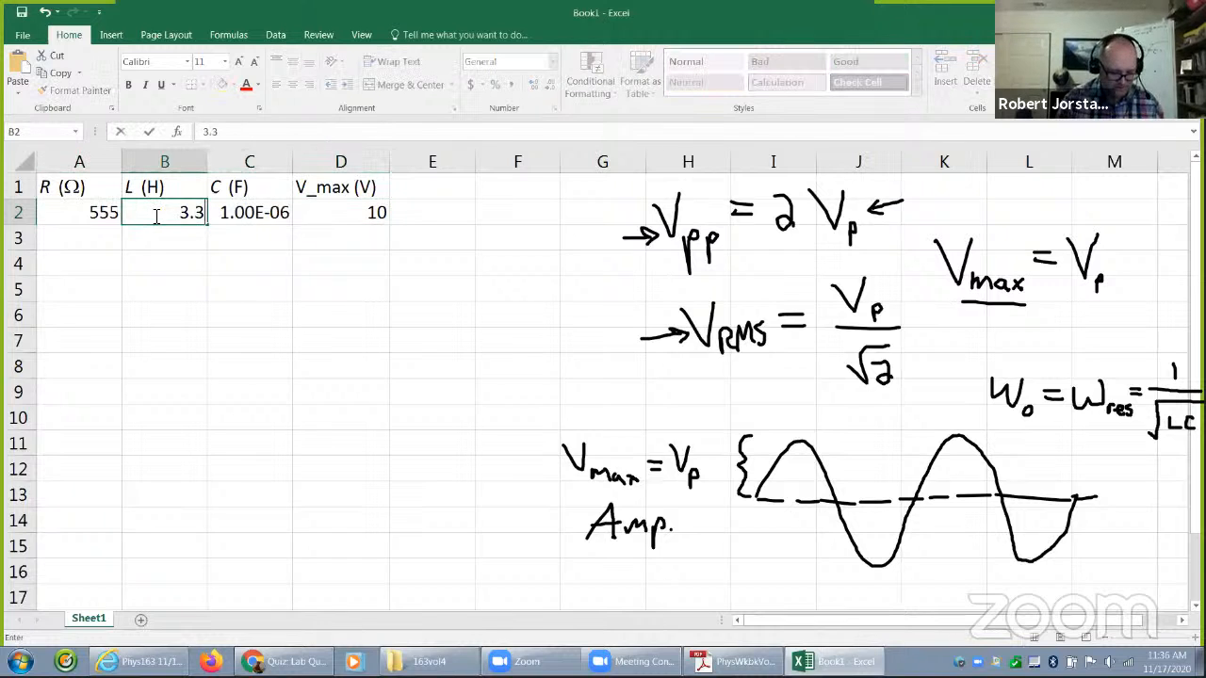
type("3e-3")
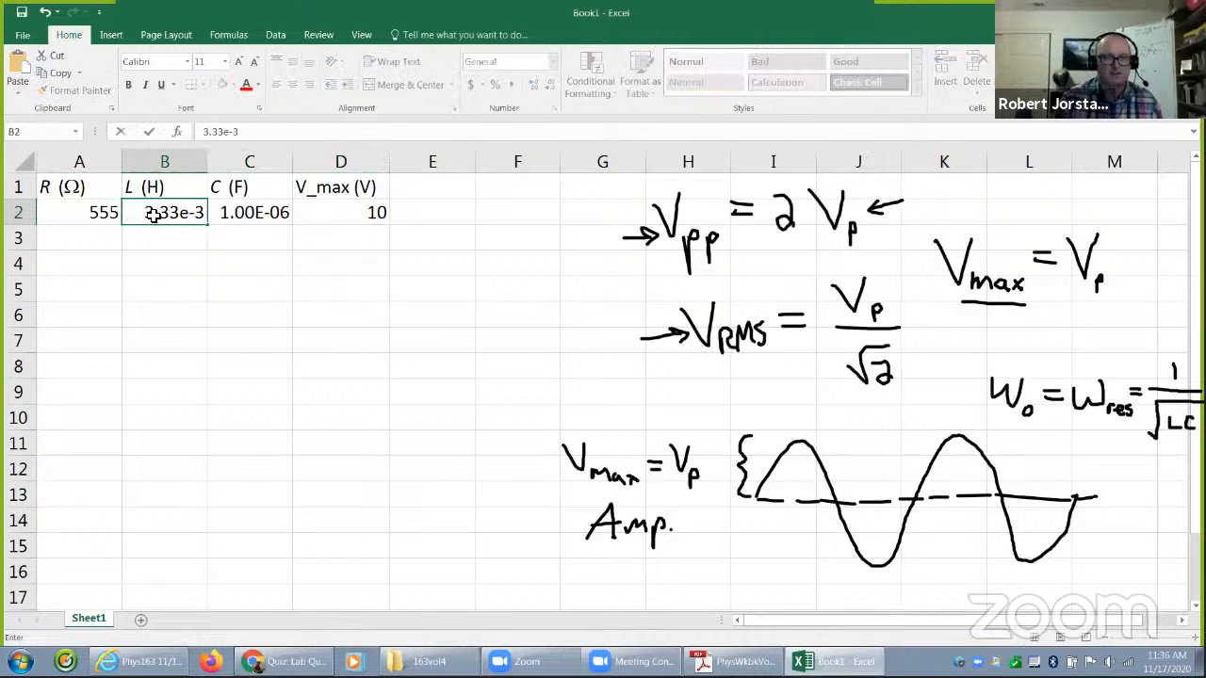
key("Return")
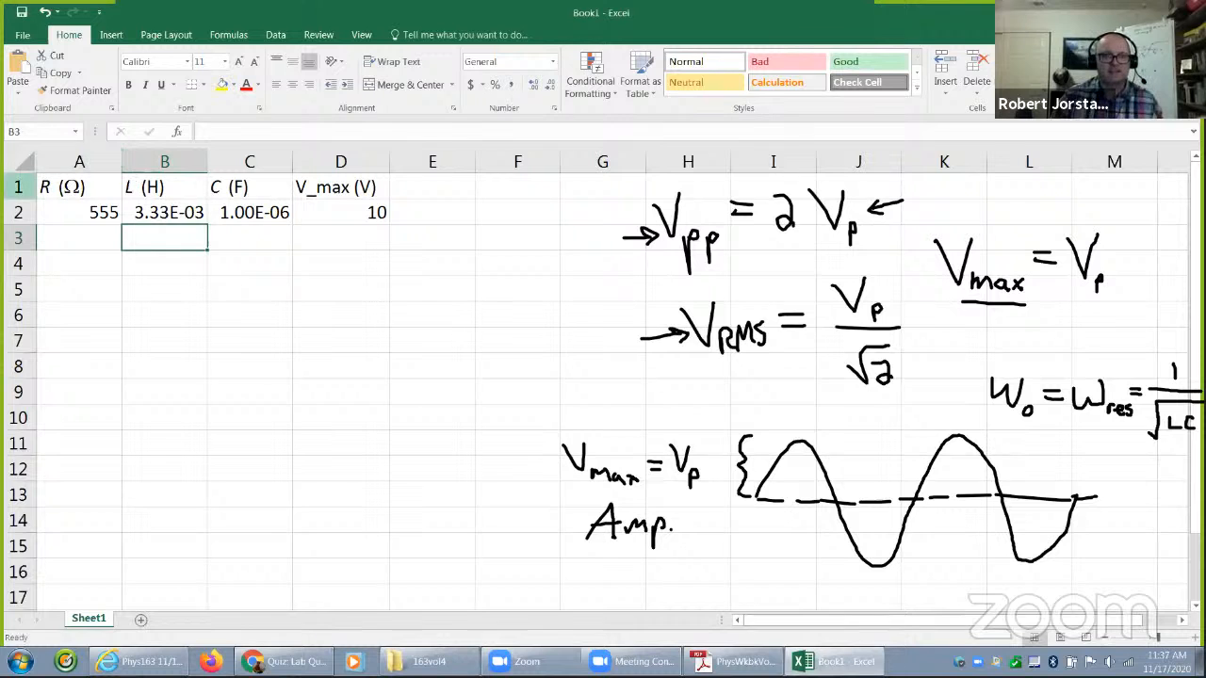
- Center the contents of all worksheet cells horizontally and vertically
key("ctrl+a")
left_click(292, 84)
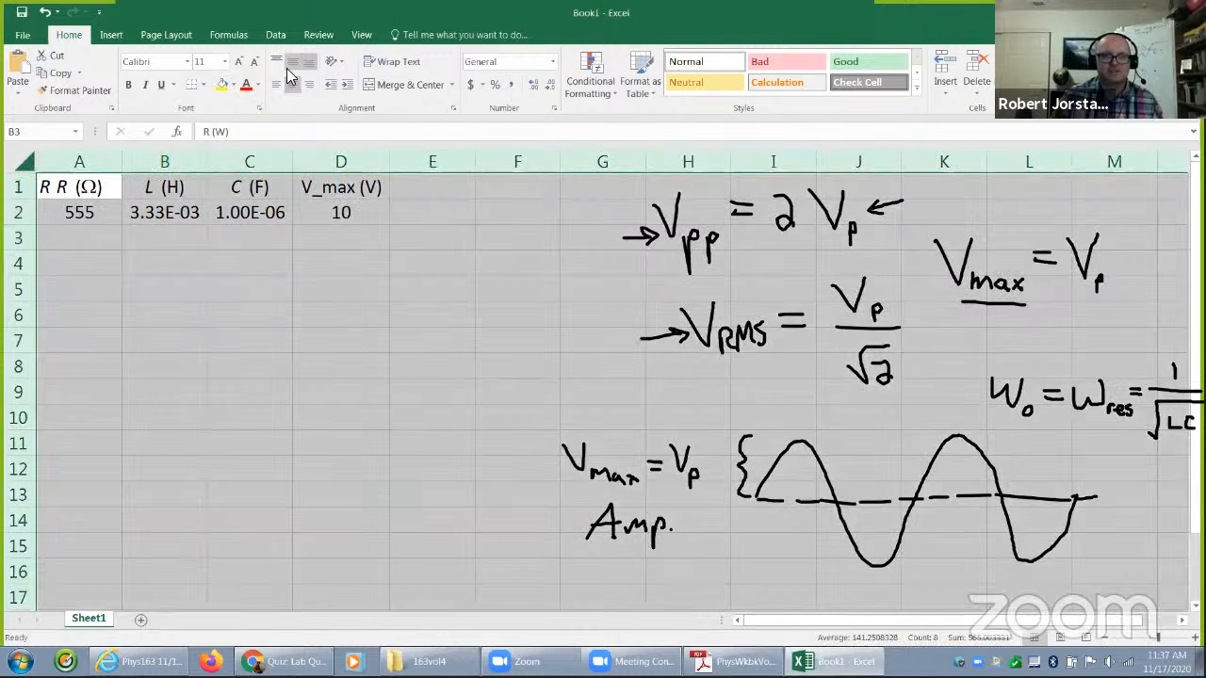
left_click(292, 61)
- Italicize V_max in the D1 heading and remove its underscore
left_click(335, 198)
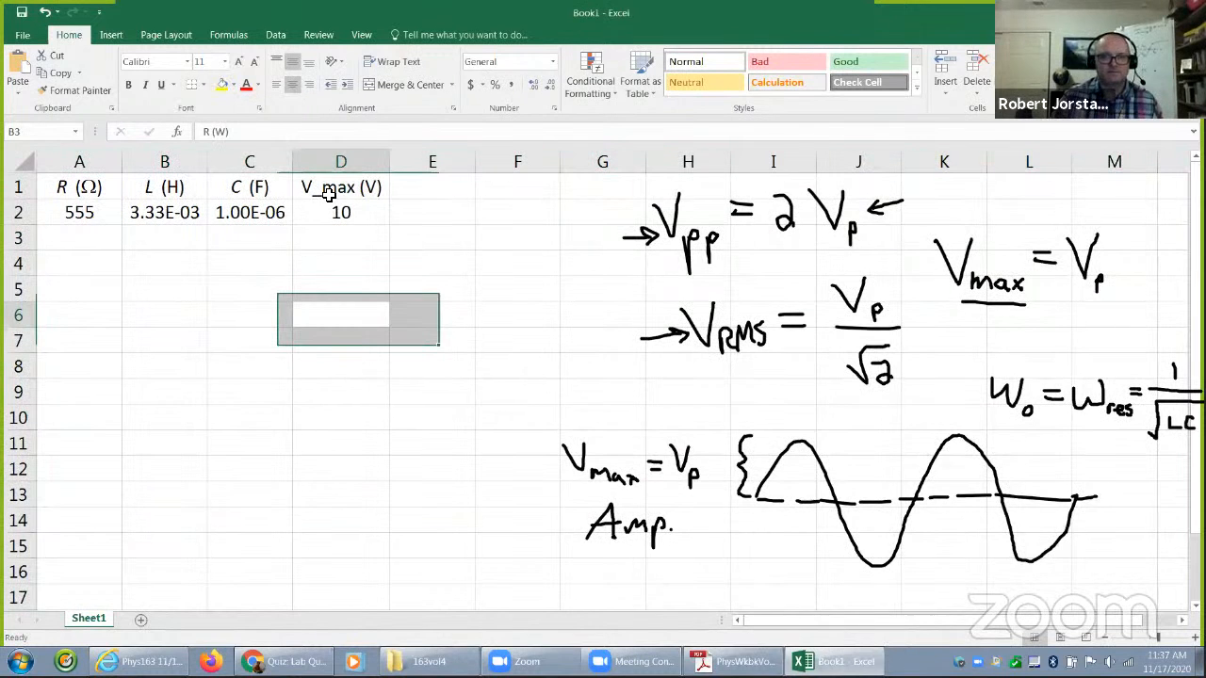
double_click(332, 193)
left_click_drag(354, 191, 303, 193)
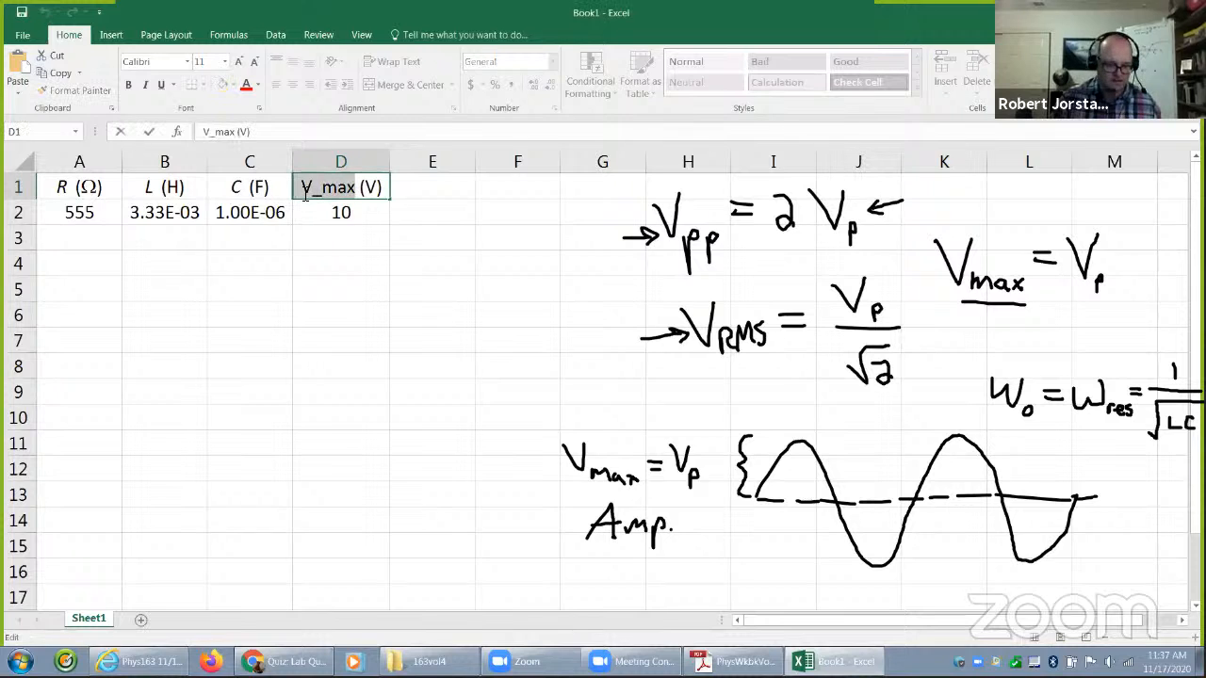
key("ctrl+i")
left_click(319, 196)
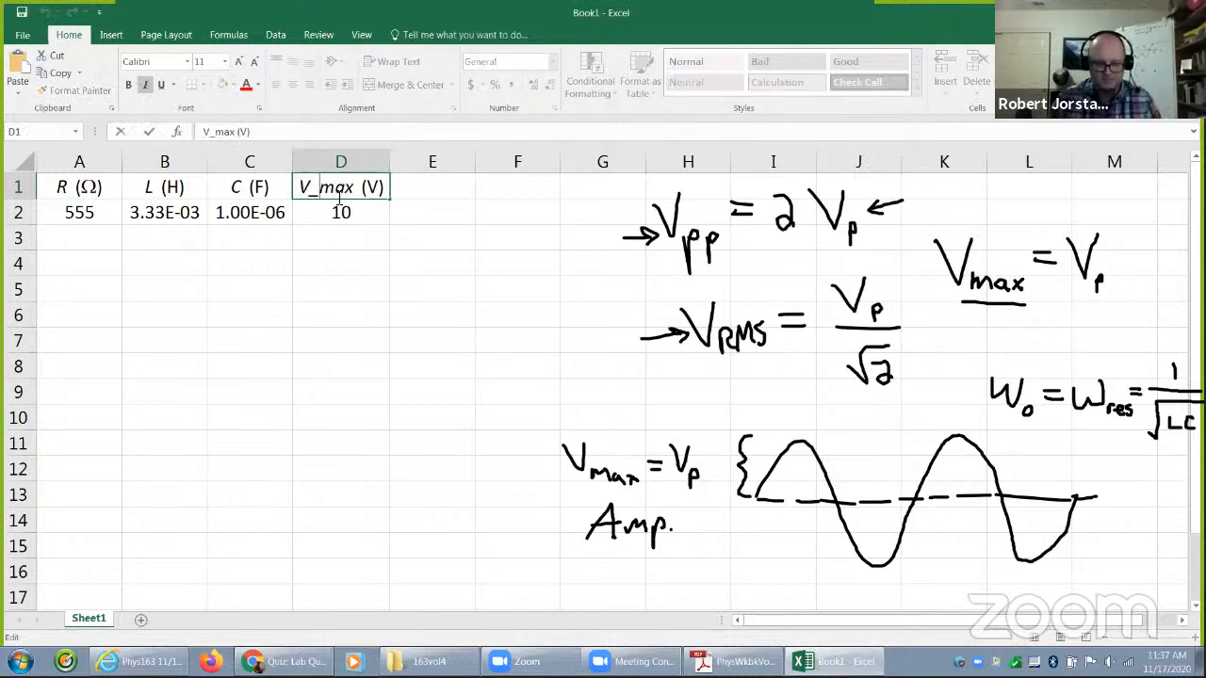
key("BackSpace")
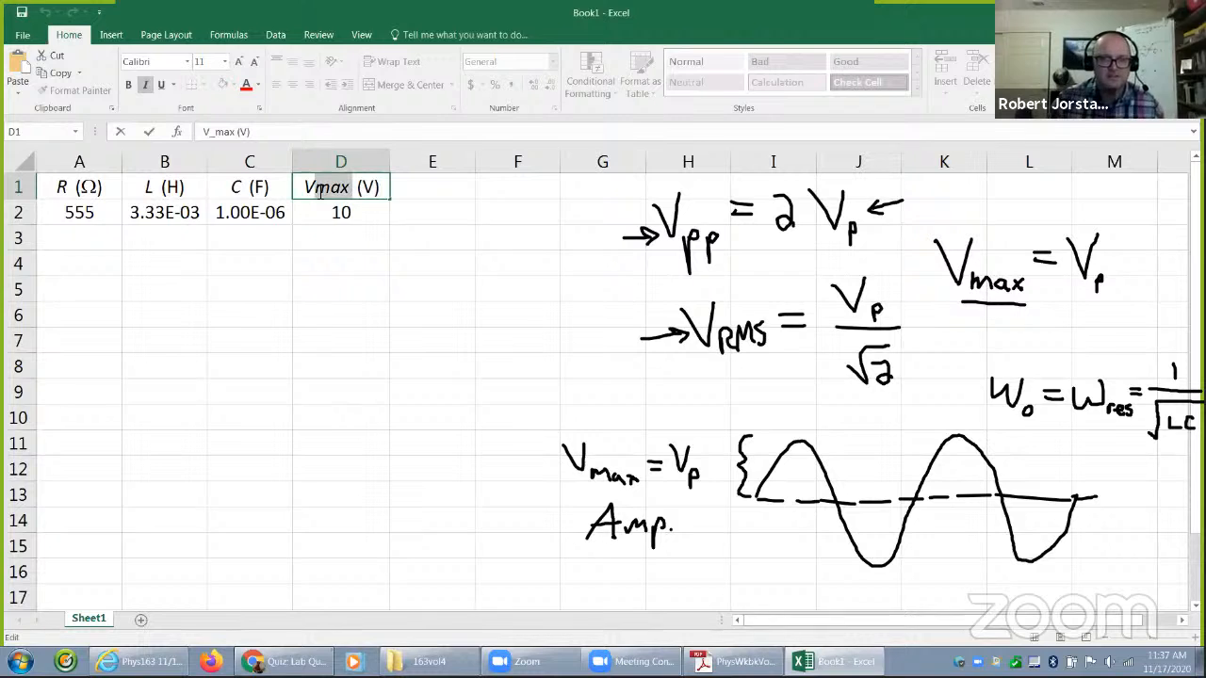
- Format "max" in the D1 heading as subscript
right_click(326, 188)
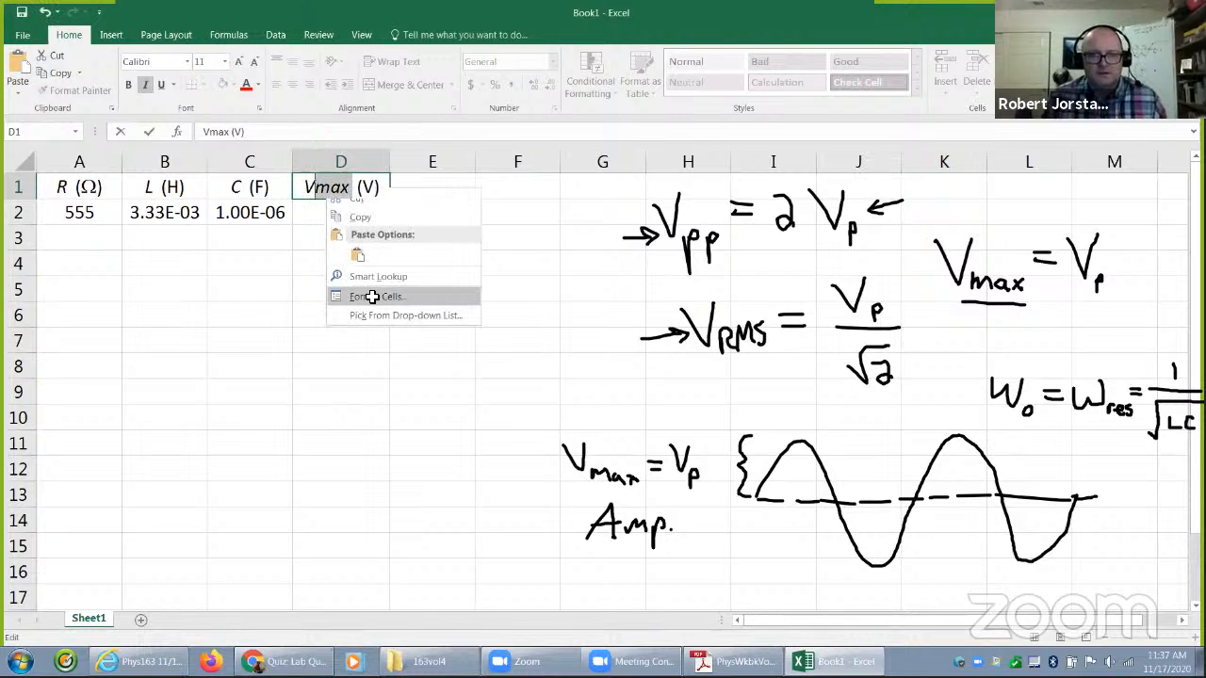
left_click(374, 295)
left_click(234, 336)
left_click(470, 457)
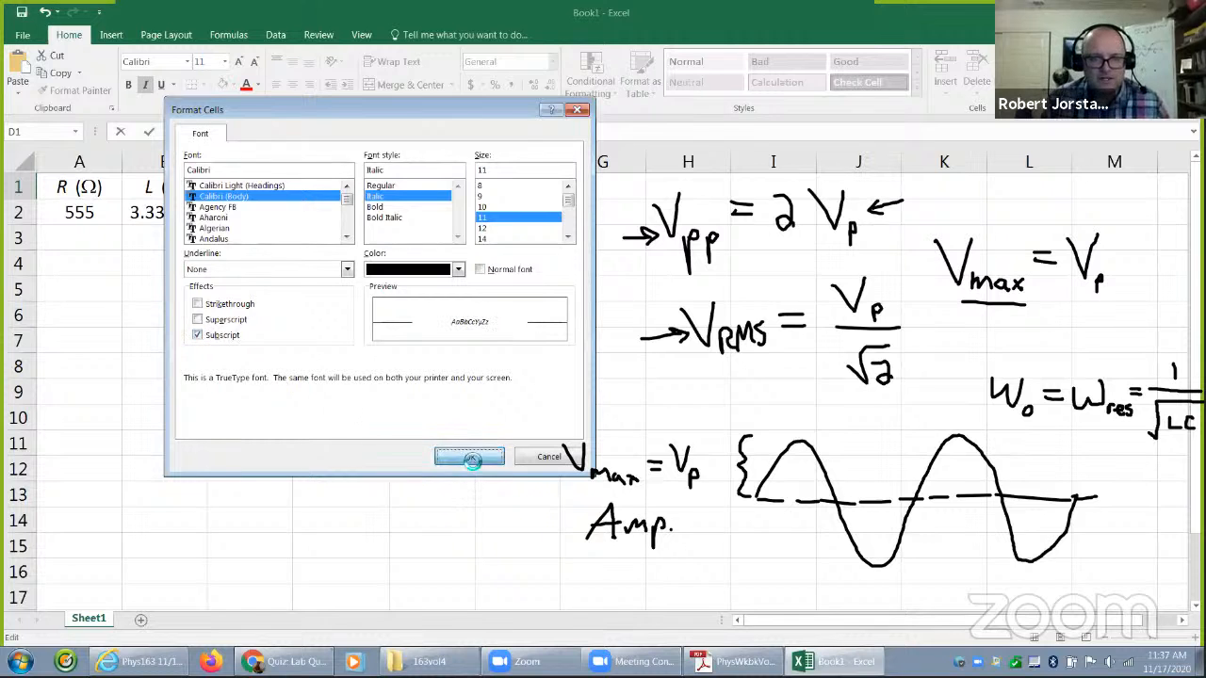
left_click(393, 465)
- Enter the heading "f (Hz)" in A4 with the f in italics
left_click(80, 272)
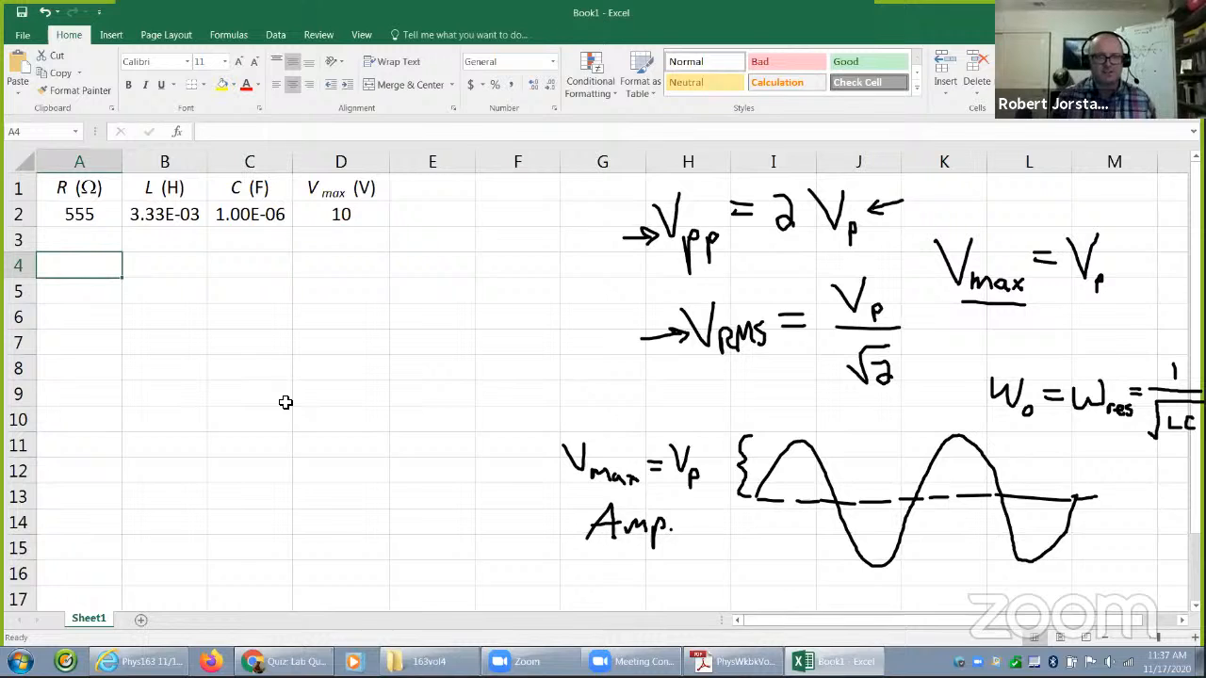
type("f (H")
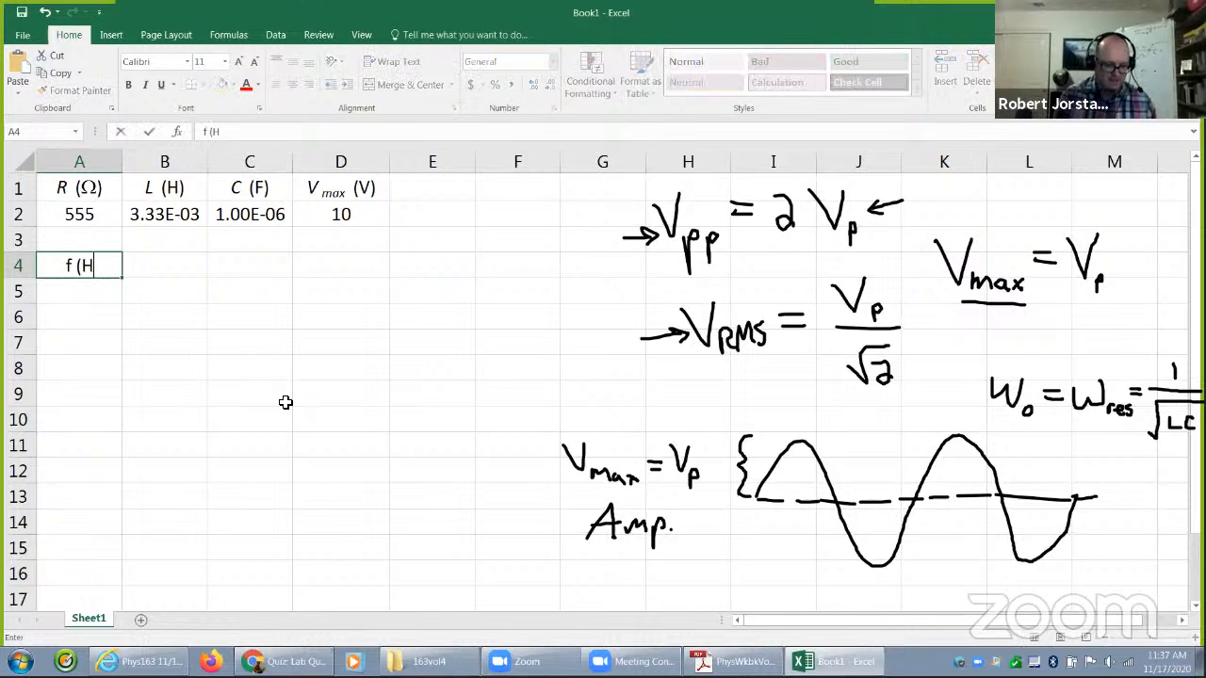
type("z)")
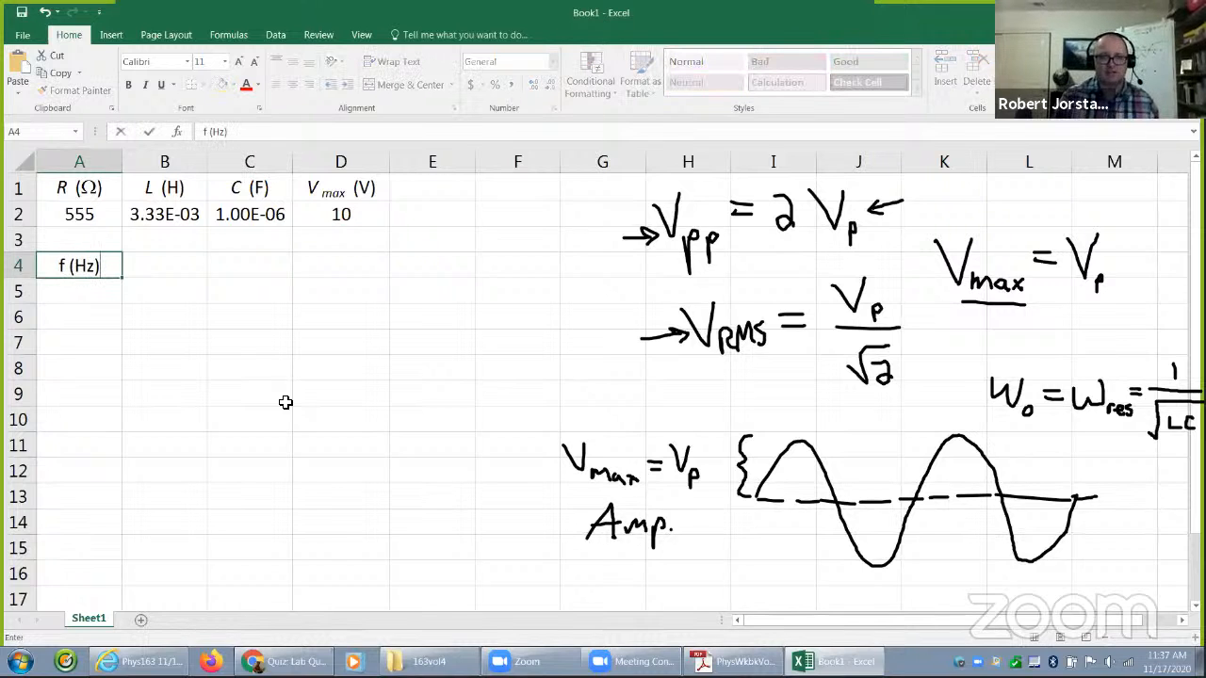
left_click(64, 267)
key("ctrl+i")
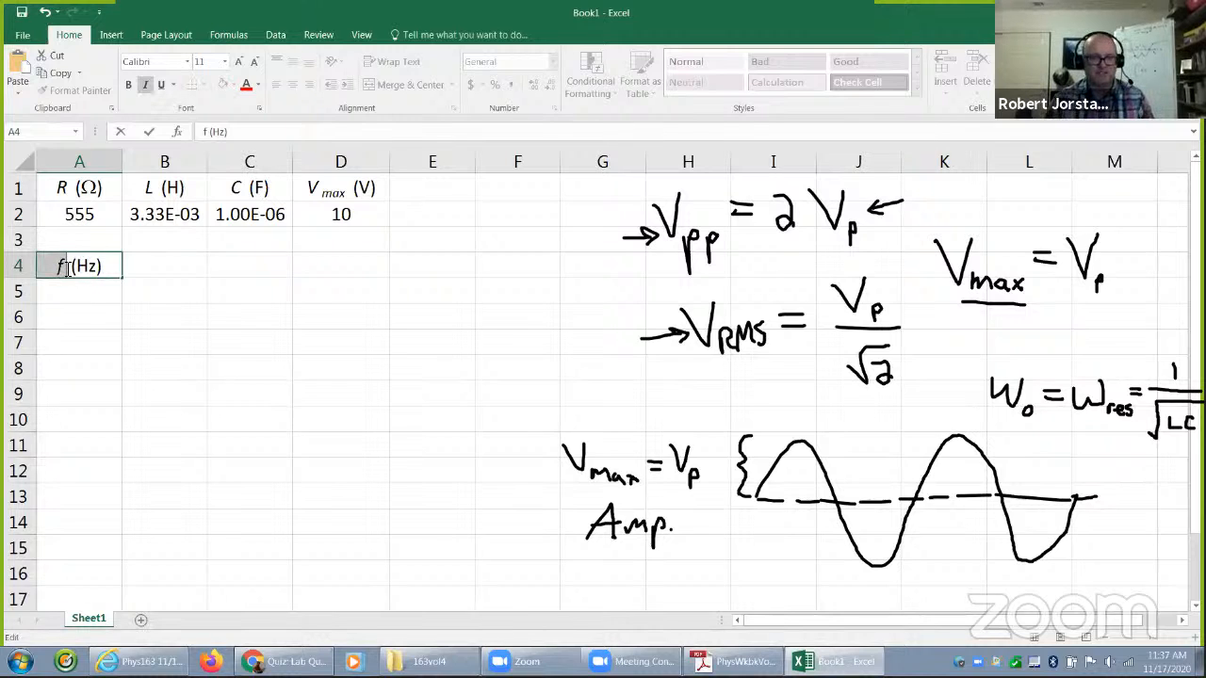
key("Return")
- Enter the heading "w (rad/s)" in B4
key("Right")
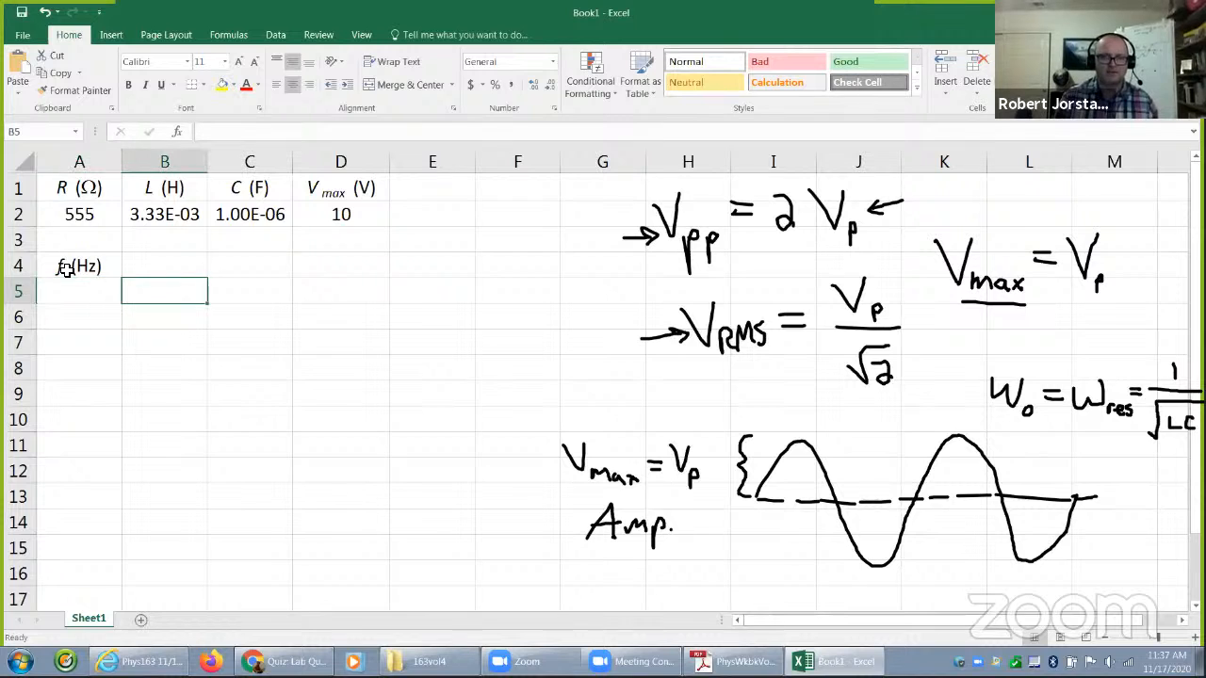
key("Up")
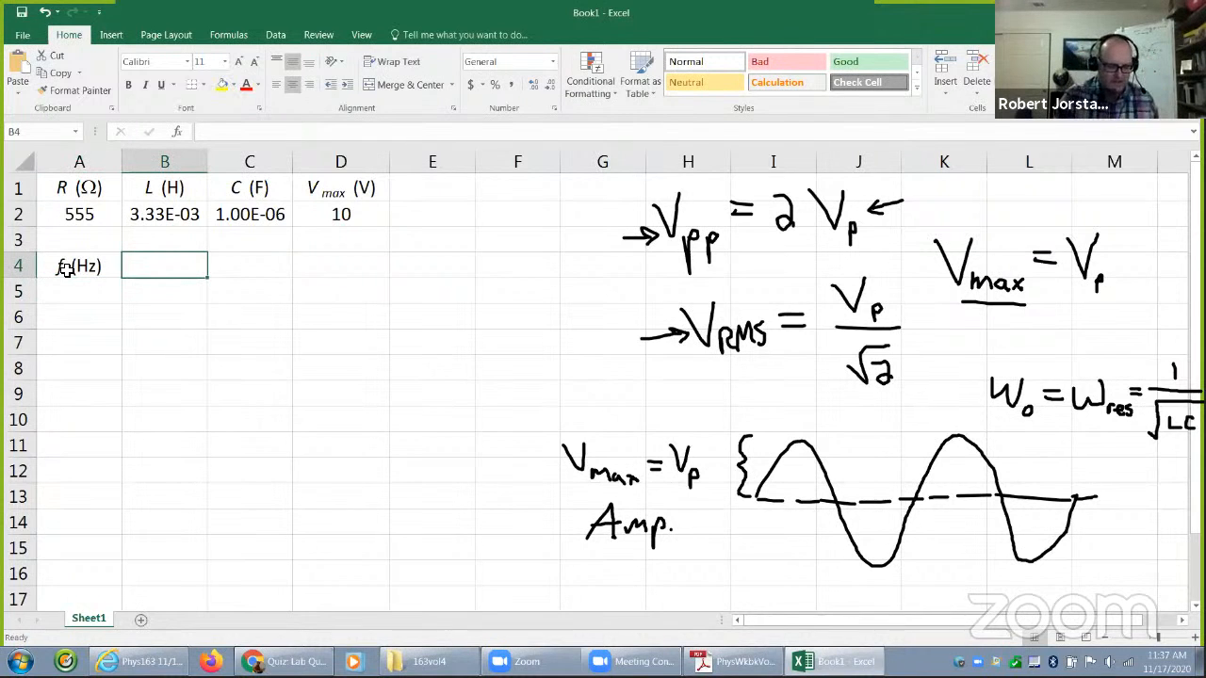
type("w")
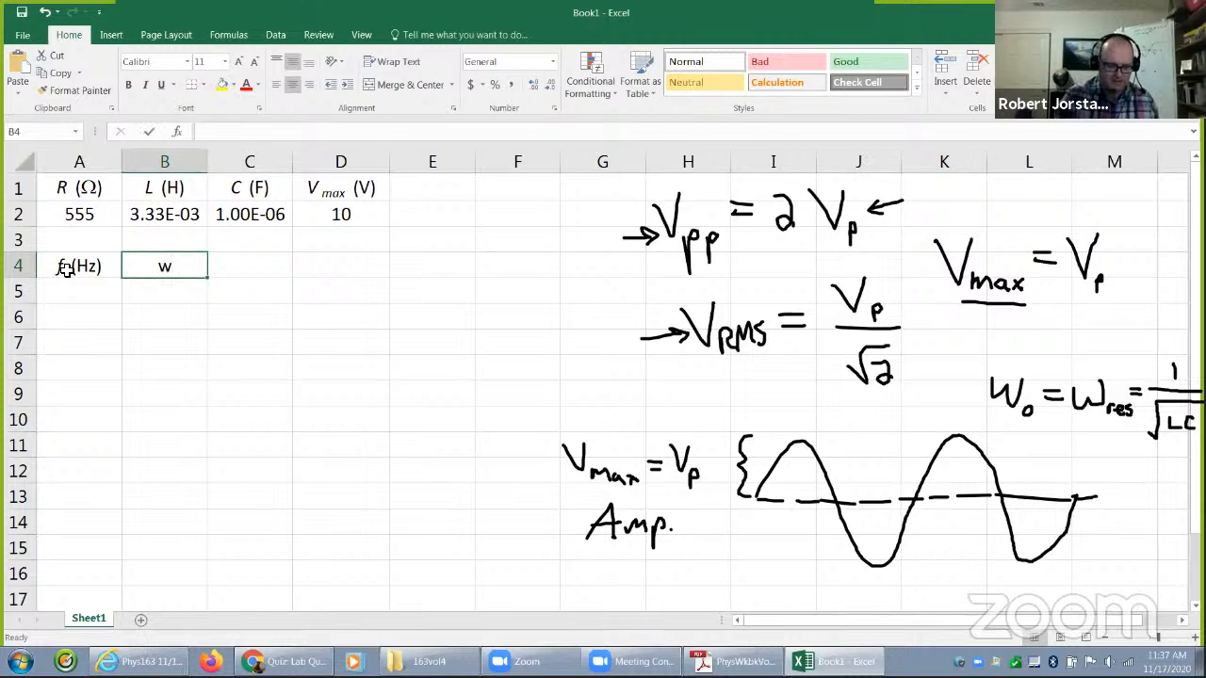
type(" (rad/s)")
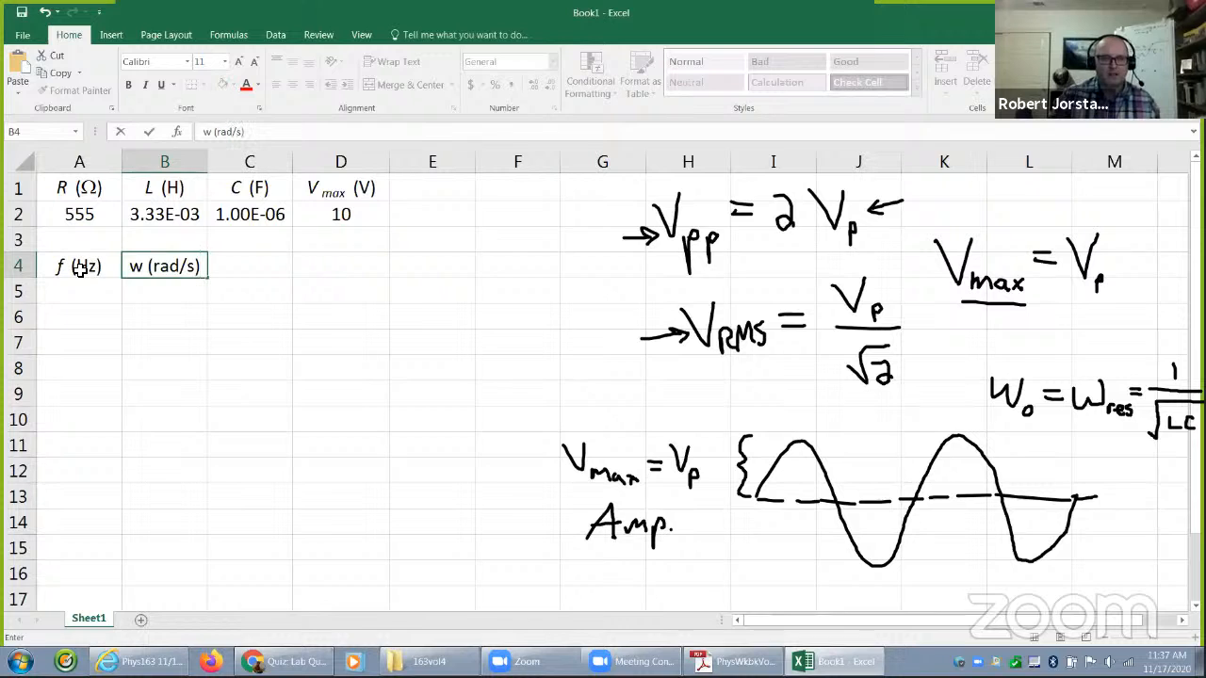
- Change the units in the A4 and B4 headings to kHz and krad/s
double_click(82, 267)
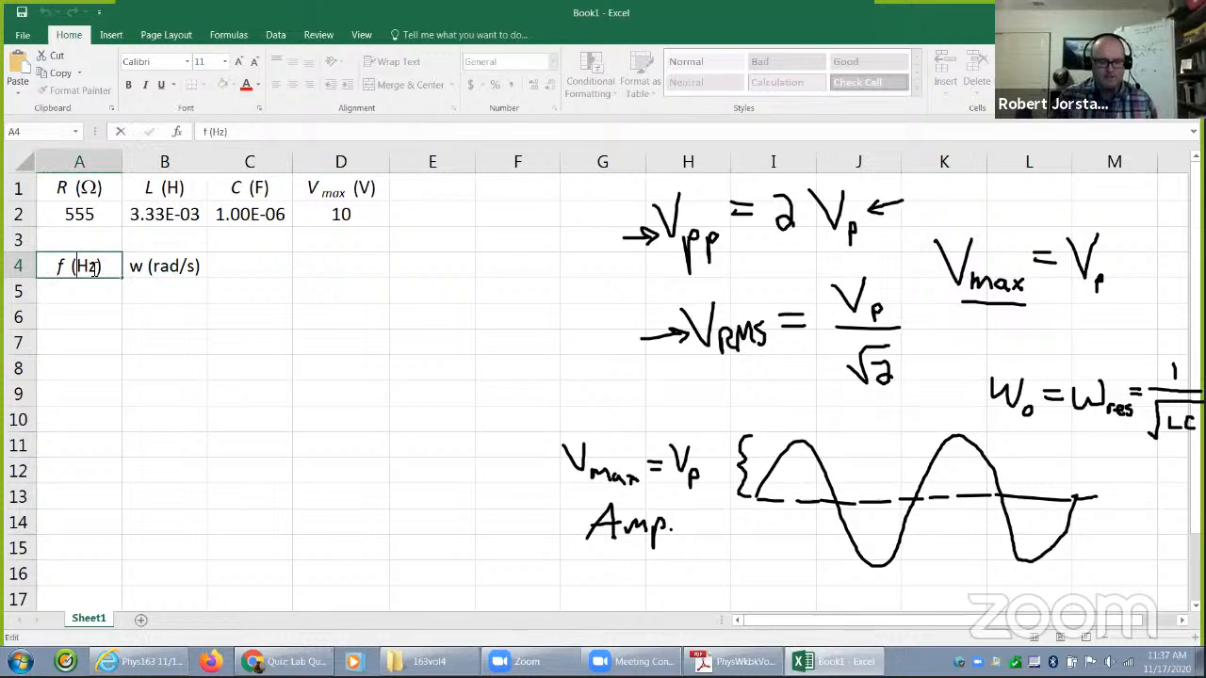
type("k")
left_click(148, 267)
double_click(147, 267)
type("k")
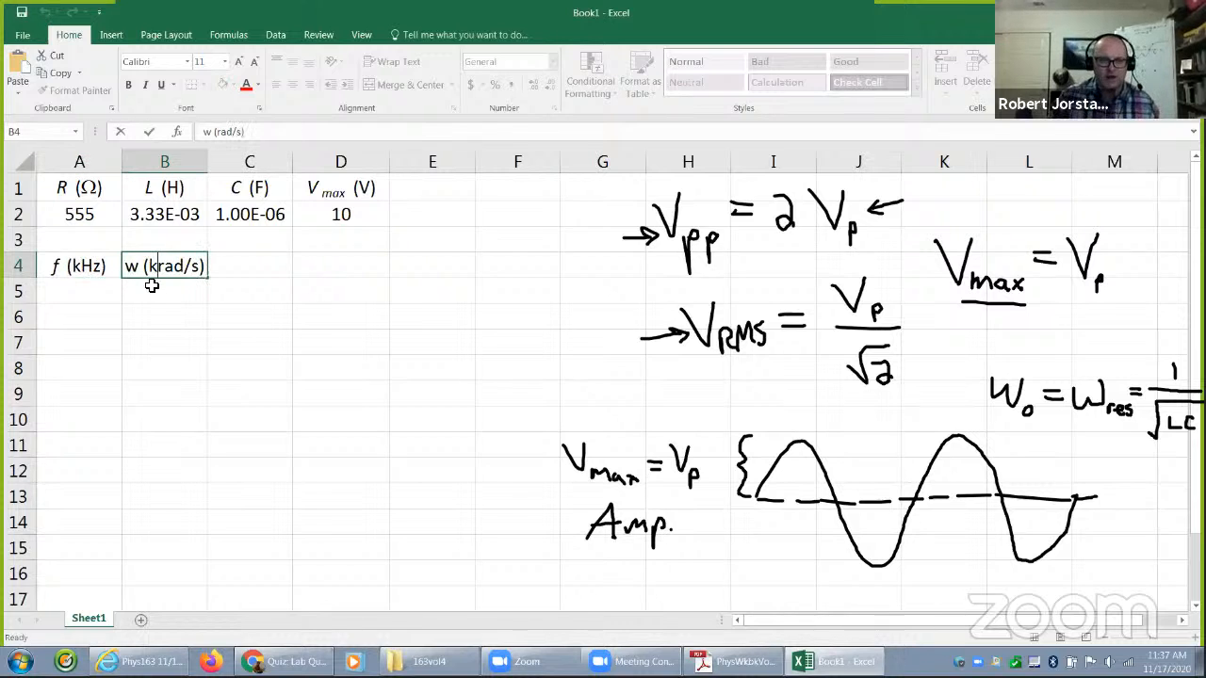
- Format the w in the B4 heading in italic Symbol font so it reads as ω
double_click(132, 267)
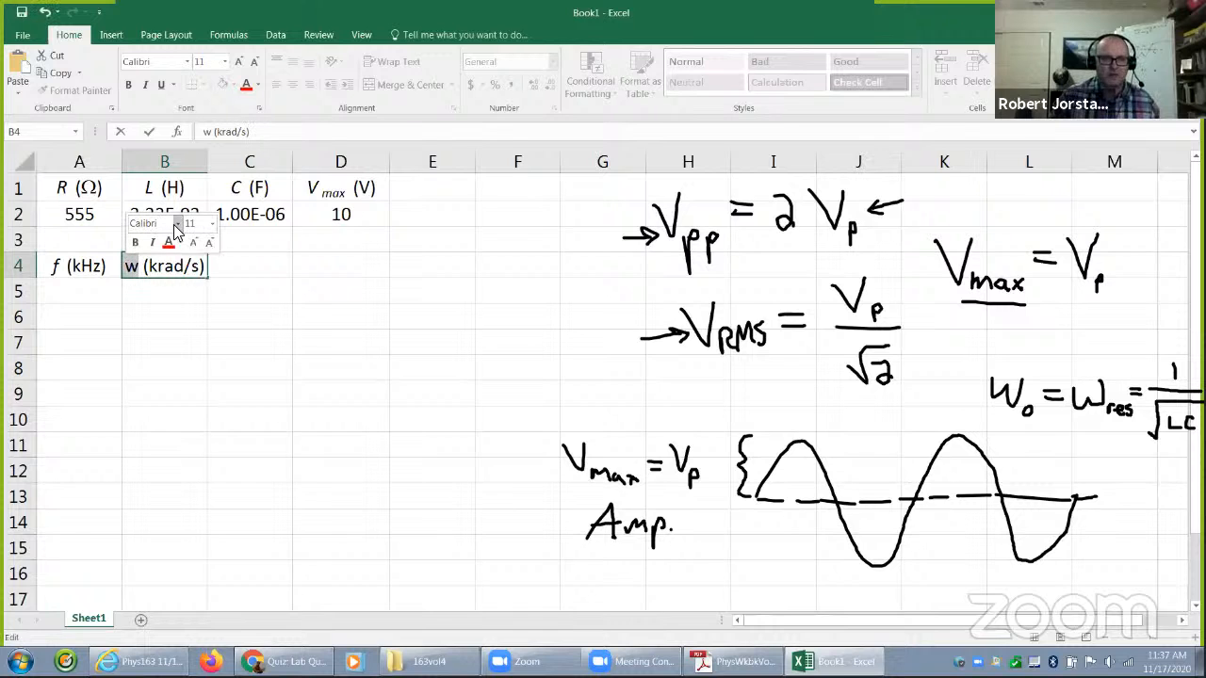
left_click(178, 225)
type("Symbol")
key("Return")
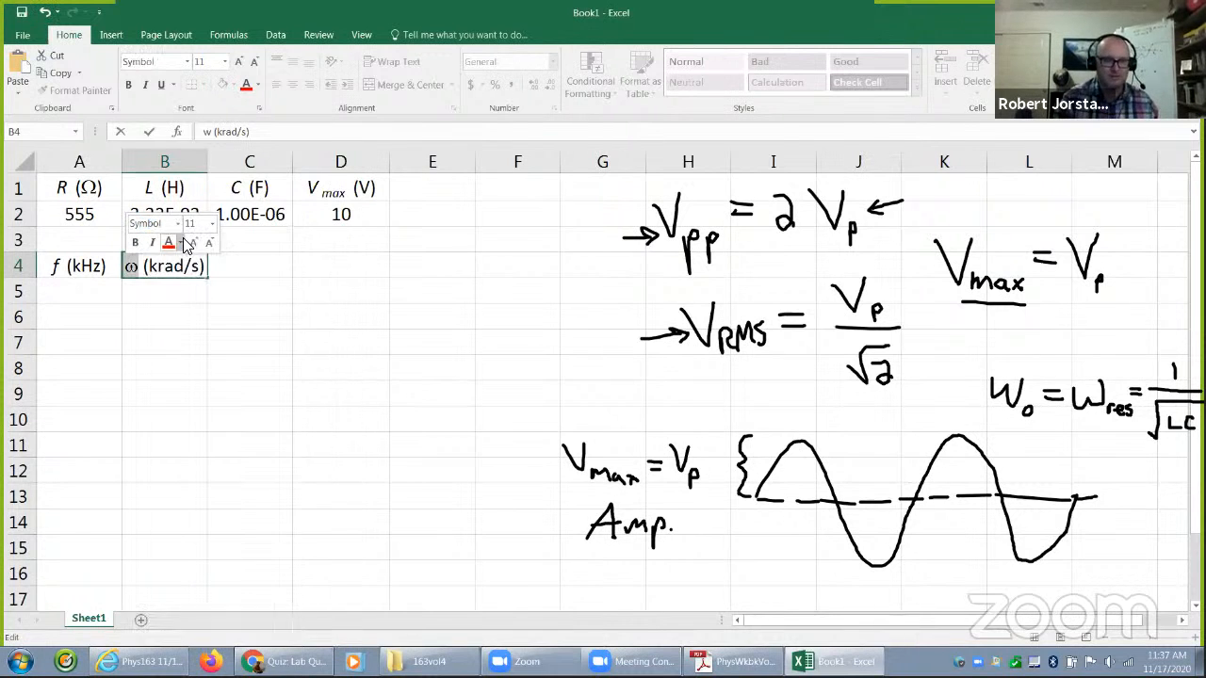
left_click(148, 296)
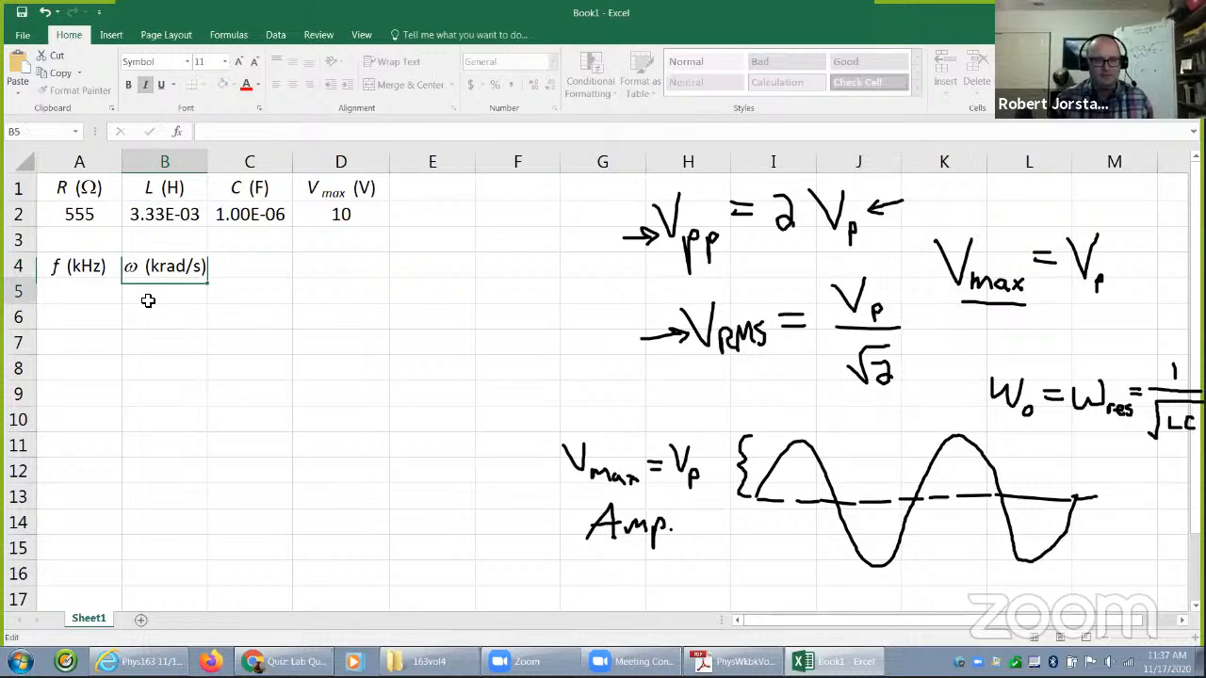
- Copy the R (Ω) heading from A1 into C4, D4 and E4
left_click(259, 268)
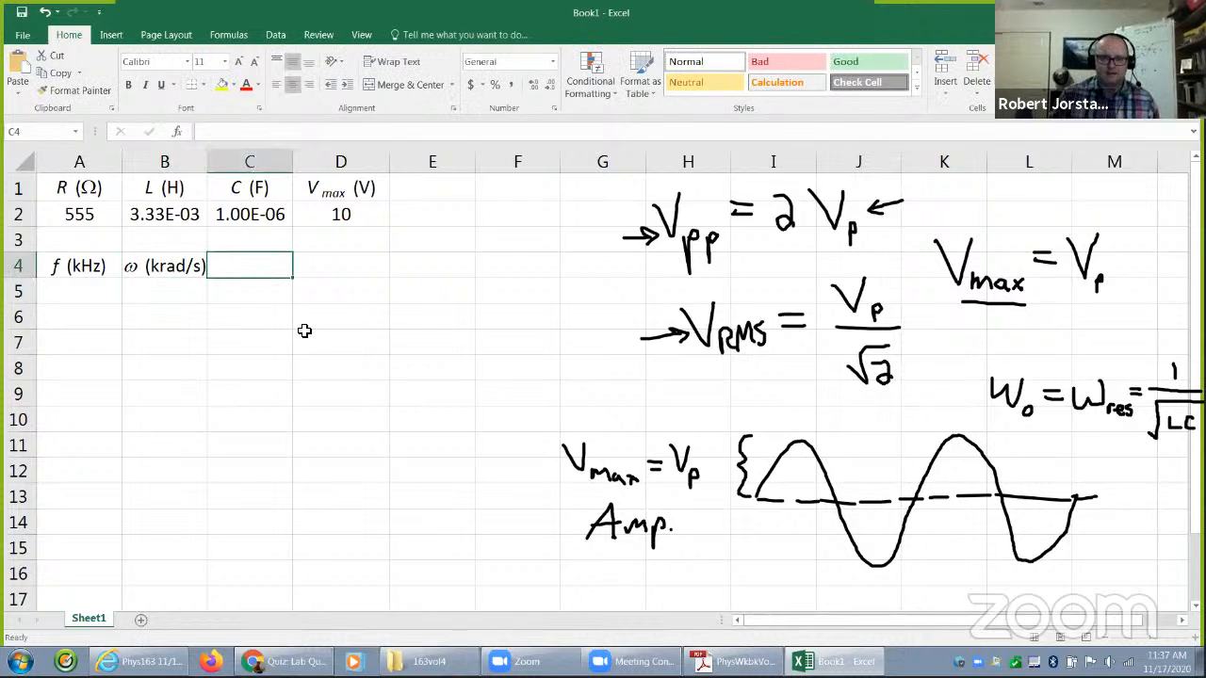
type("X_L")
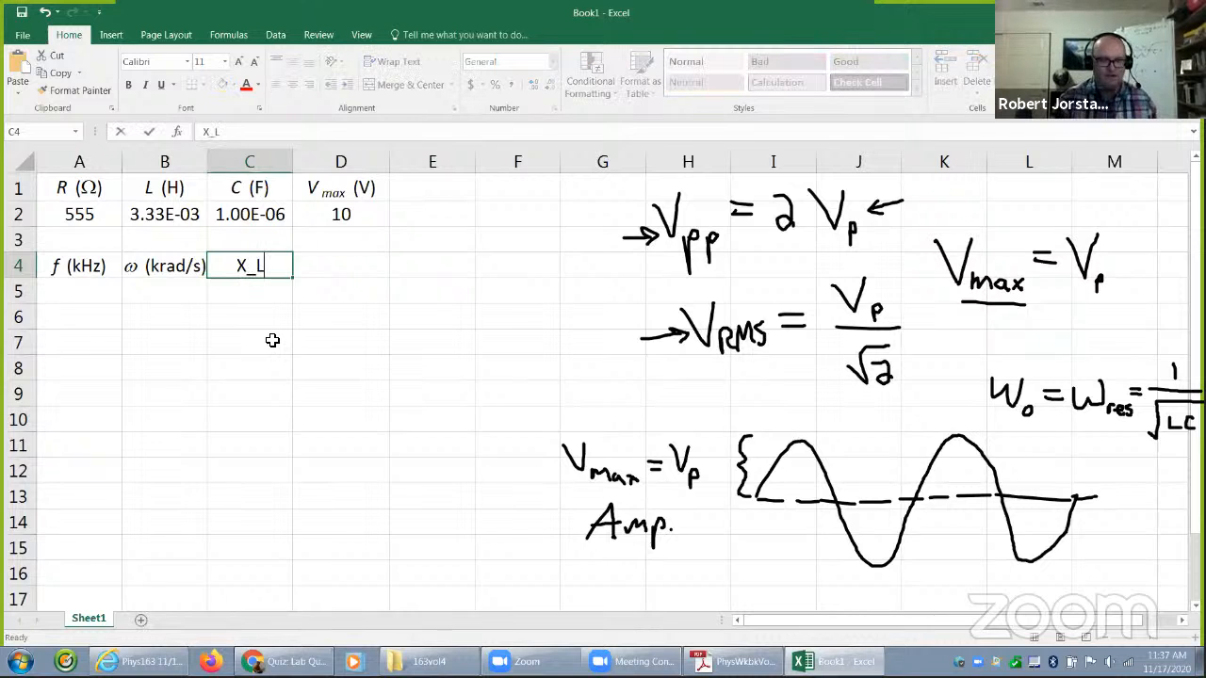
left_click(105, 185)
key("ctrl+c")
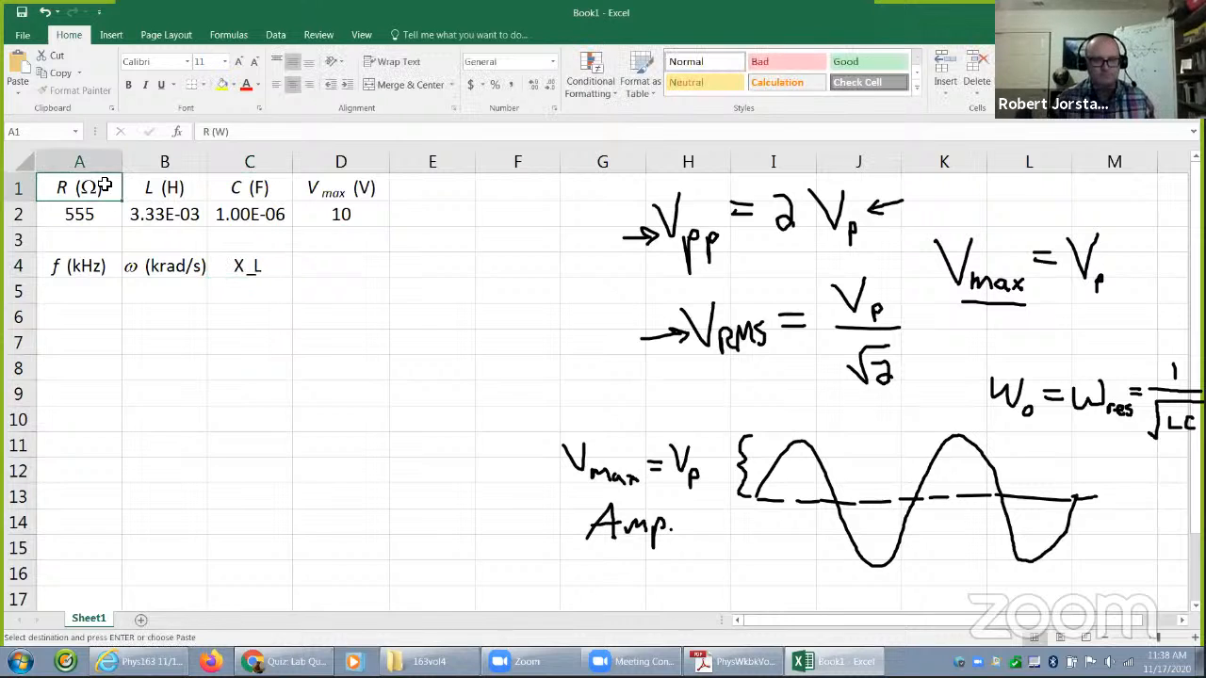
left_click(268, 271)
key("ctrl+v")
left_click(326, 268)
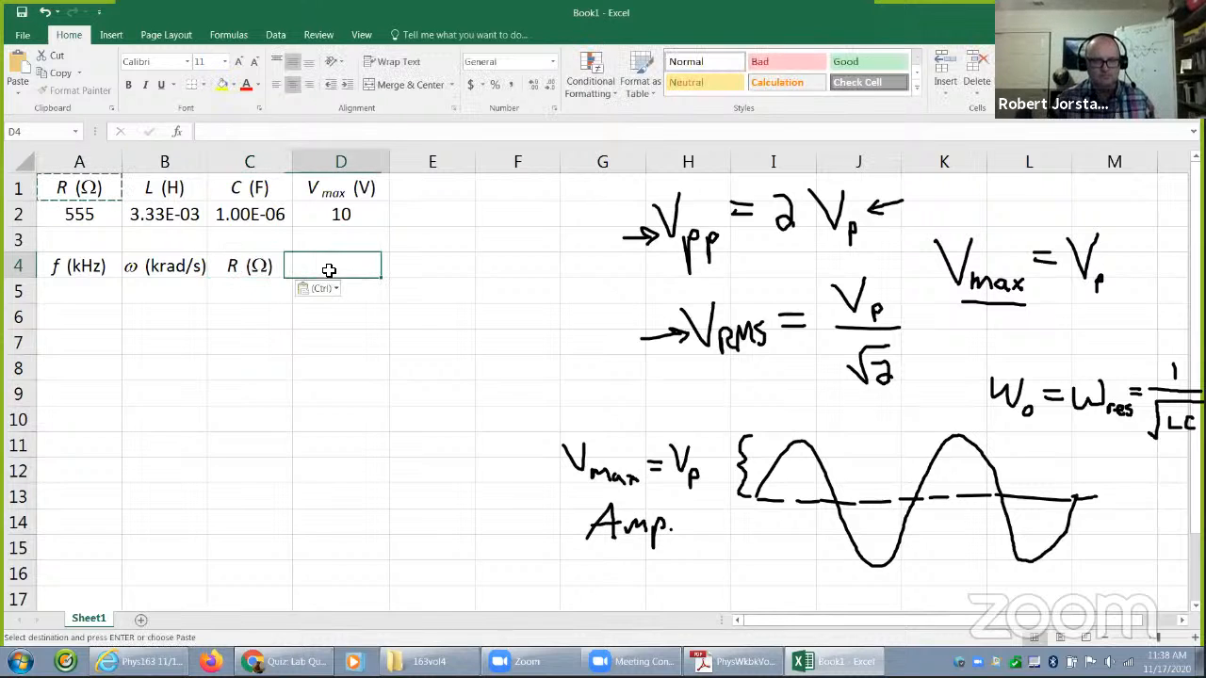
key("ctrl+v")
left_click(414, 265)
key("ctrl+v")
- Replace the R in the C4 heading with XL, keeping the (Ω) unit
left_click(238, 267)
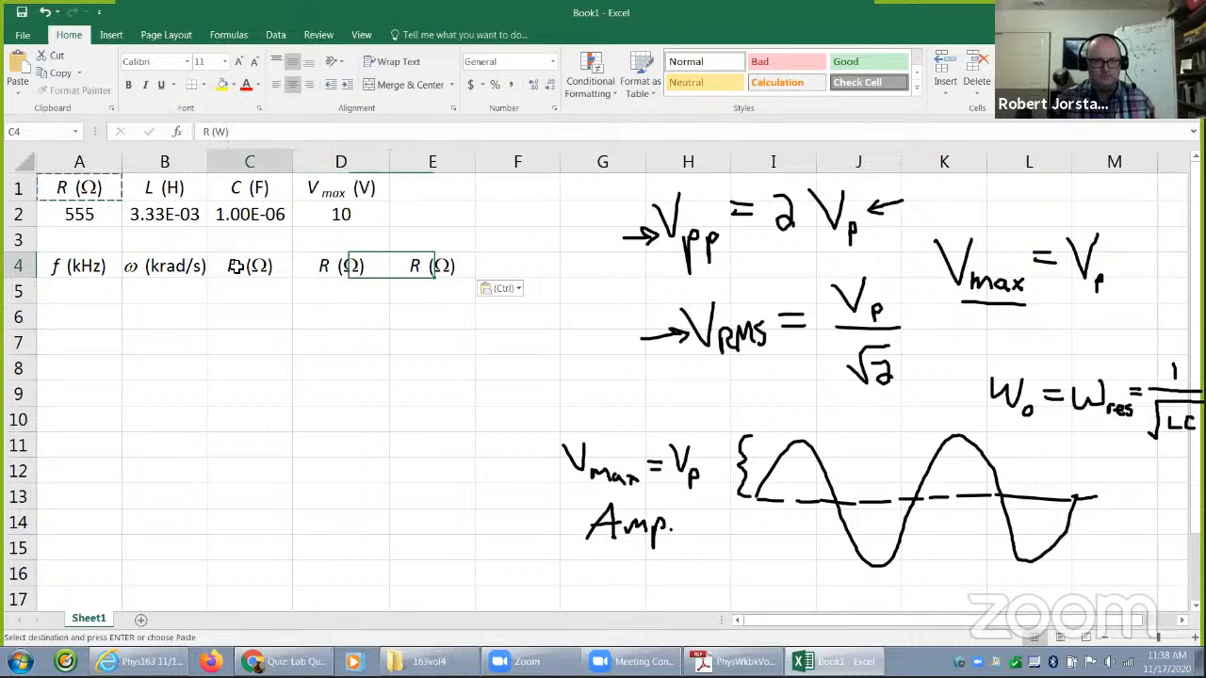
double_click(236, 267)
left_click_drag(237, 266, 230, 266)
type("X")
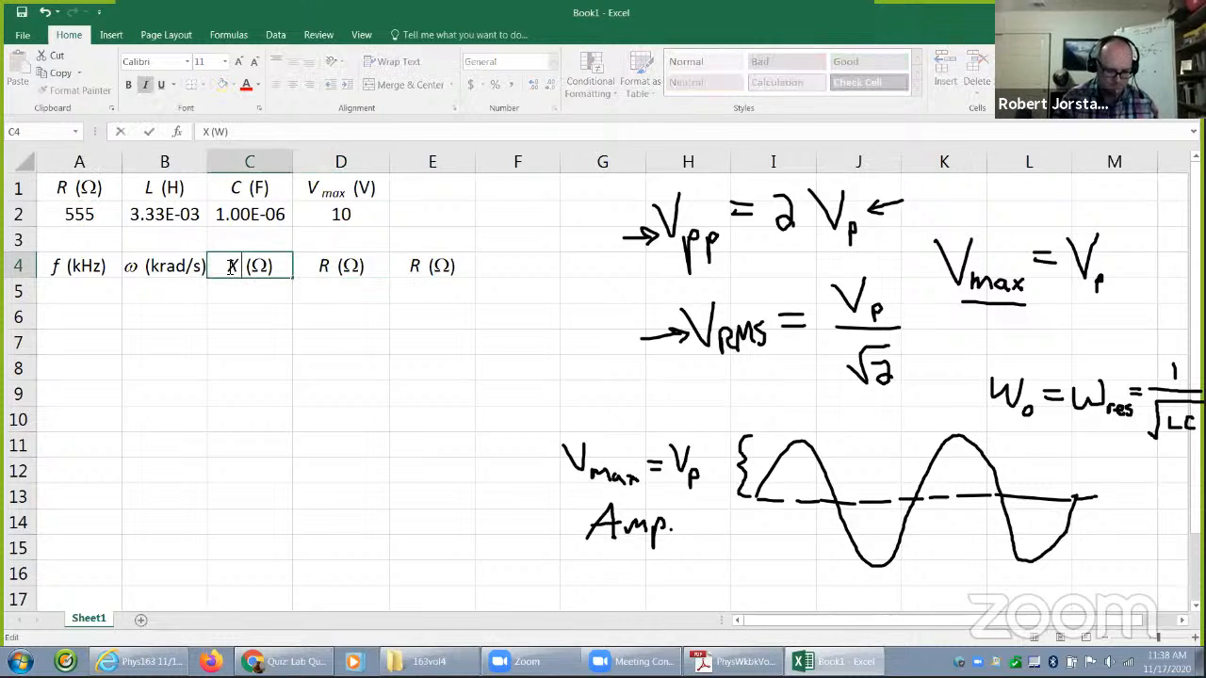
type("L")
- Format the L in the C4 heading as subscript
key("shift+Left")
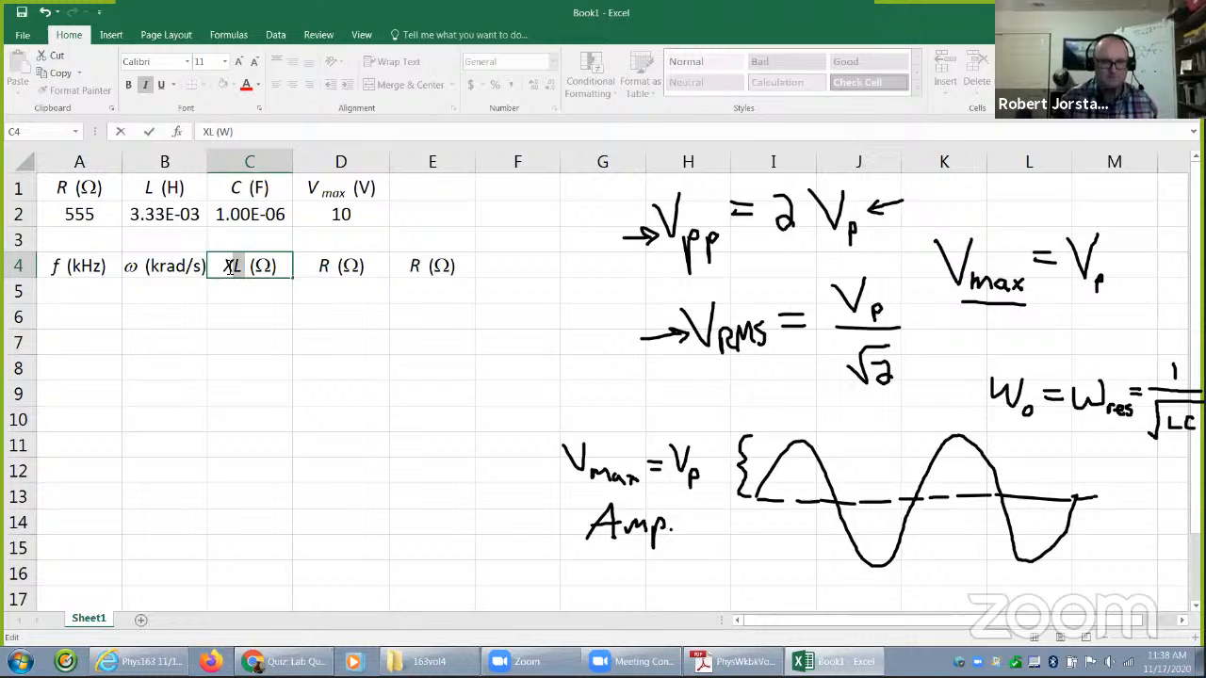
right_click(236, 266)
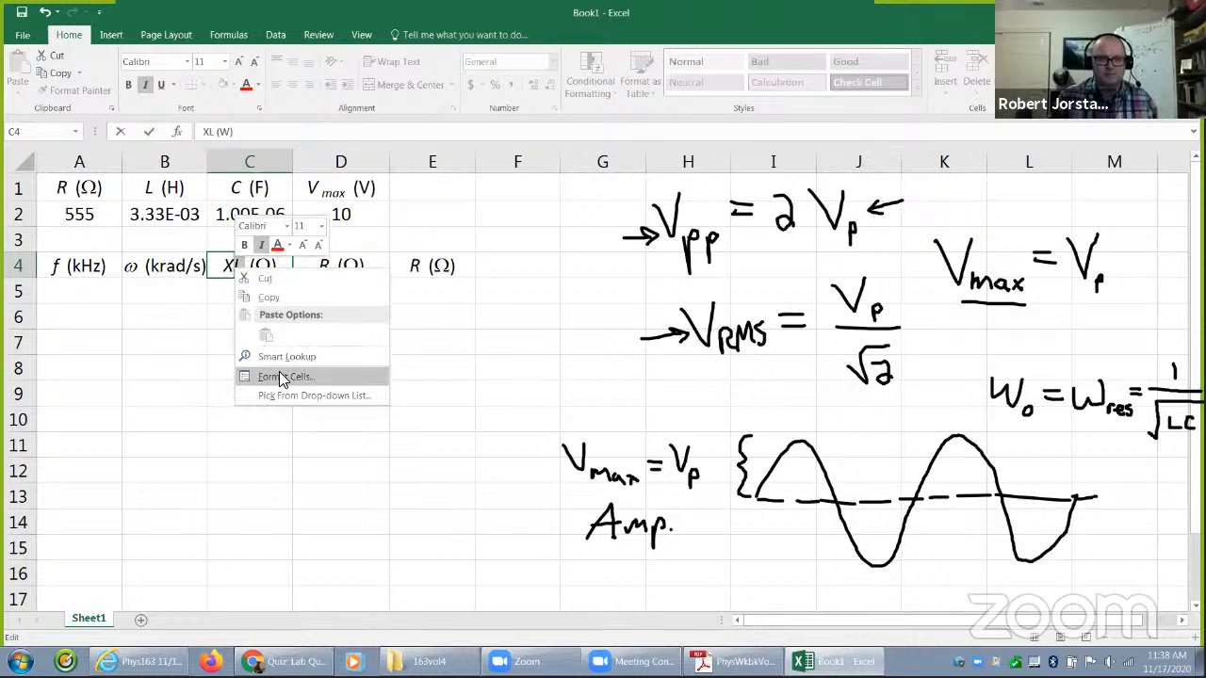
left_click(279, 371)
left_click(100, 413)
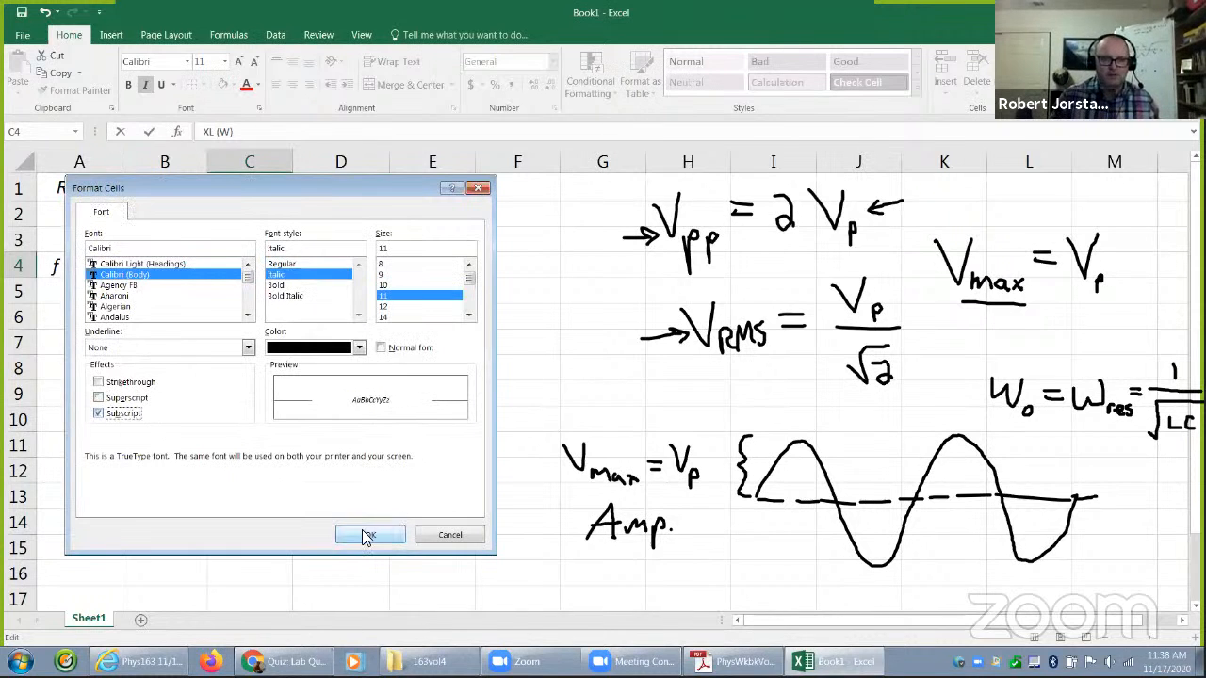
left_click(370, 535)
- Replace the R in the D4 heading with XC, keeping the (Ω) unit
left_click(324, 268)
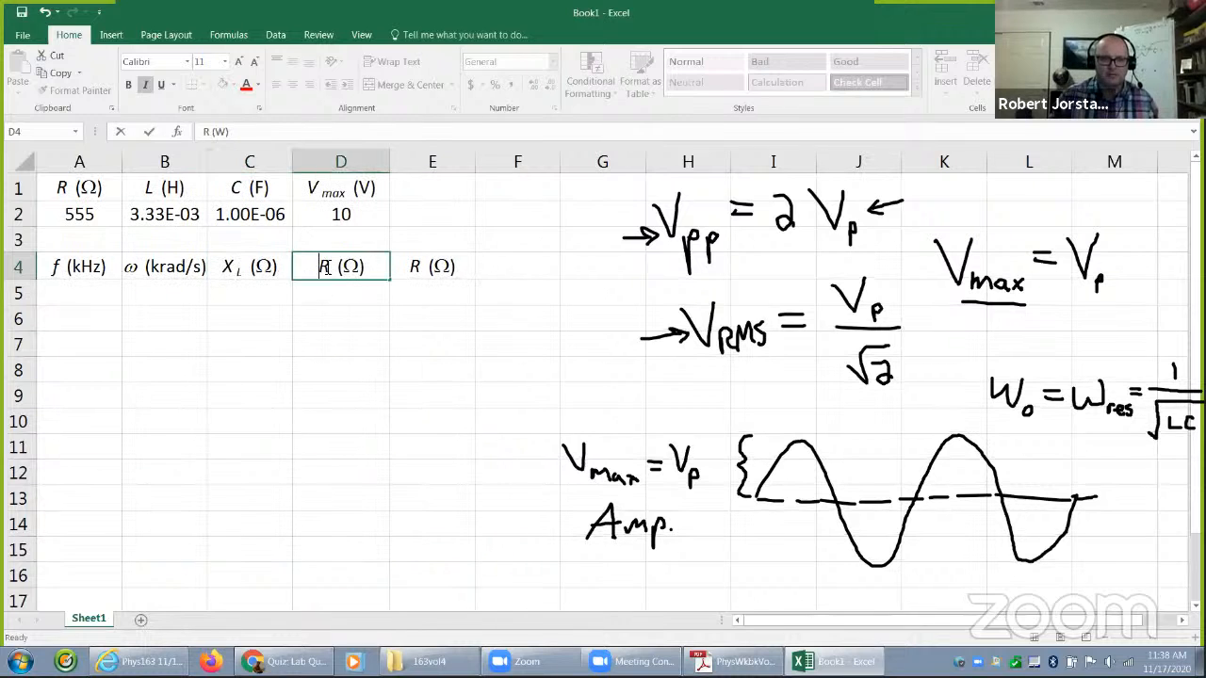
double_click(325, 267)
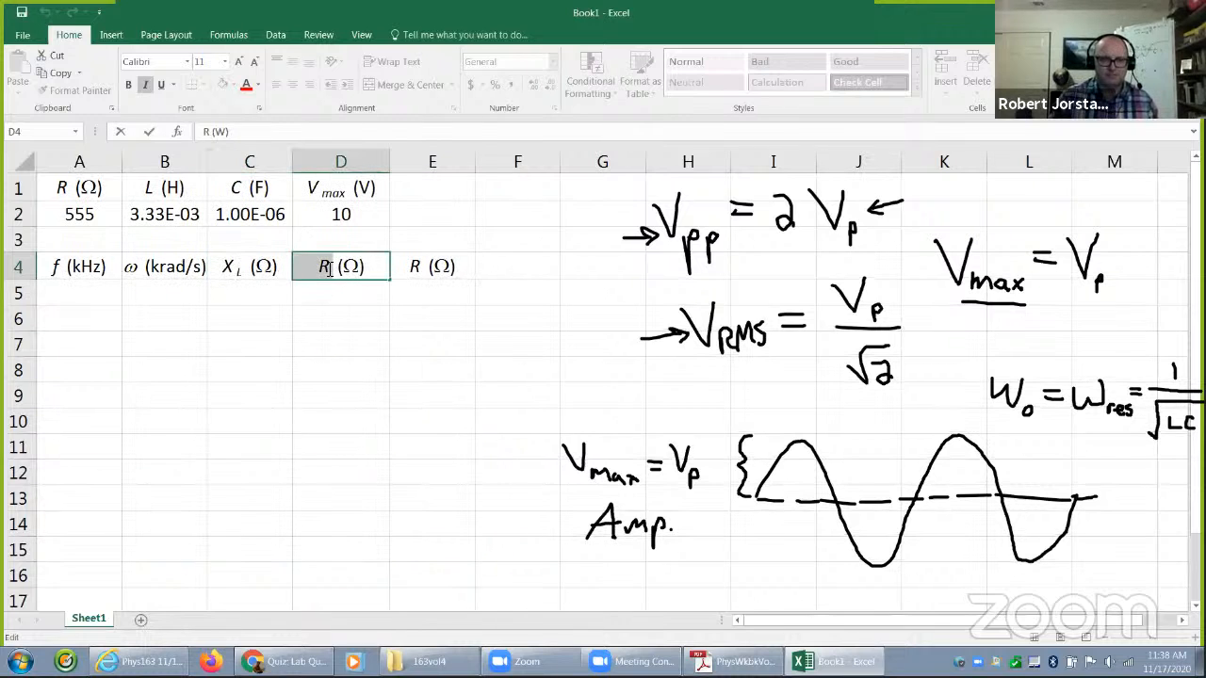
type("X_")
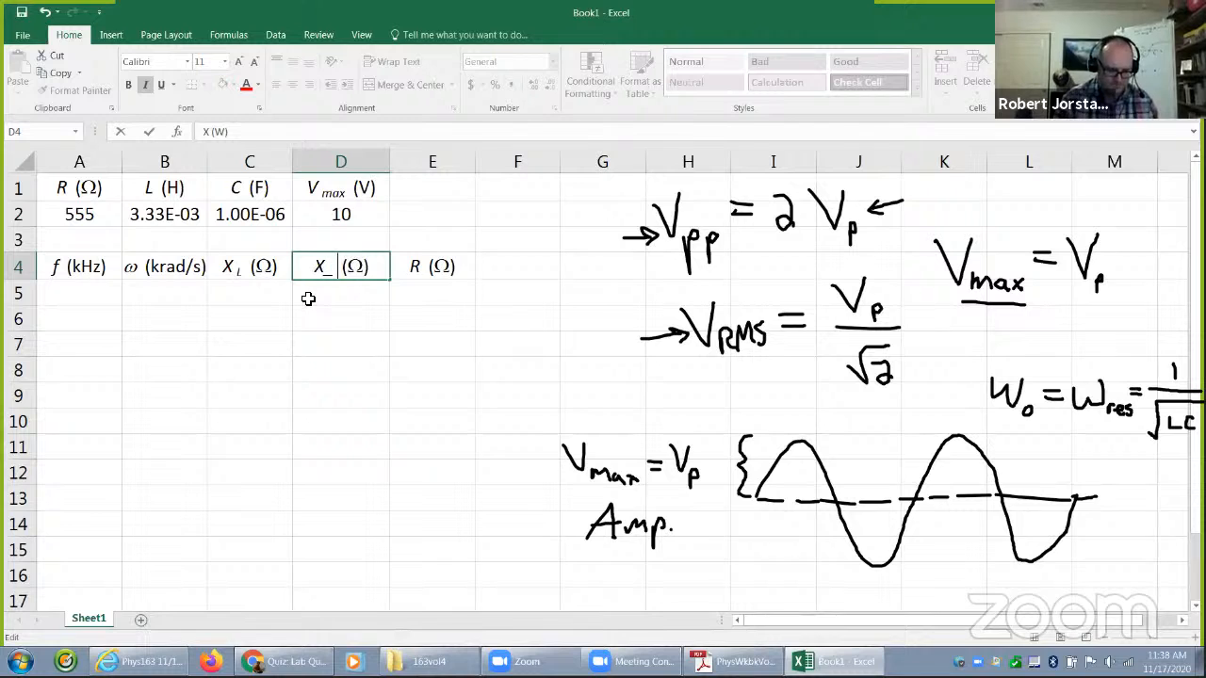
key("BackSpace")
type("C")
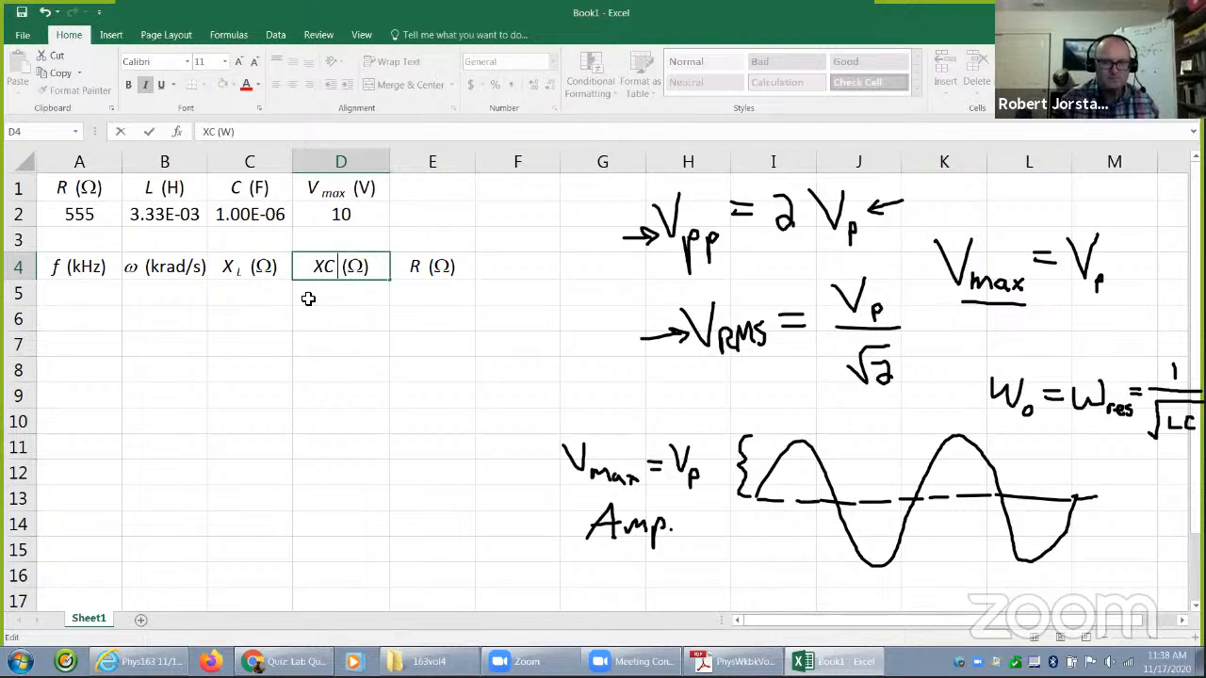
- Format the C in the D4 heading as subscript
key("shift+Left")
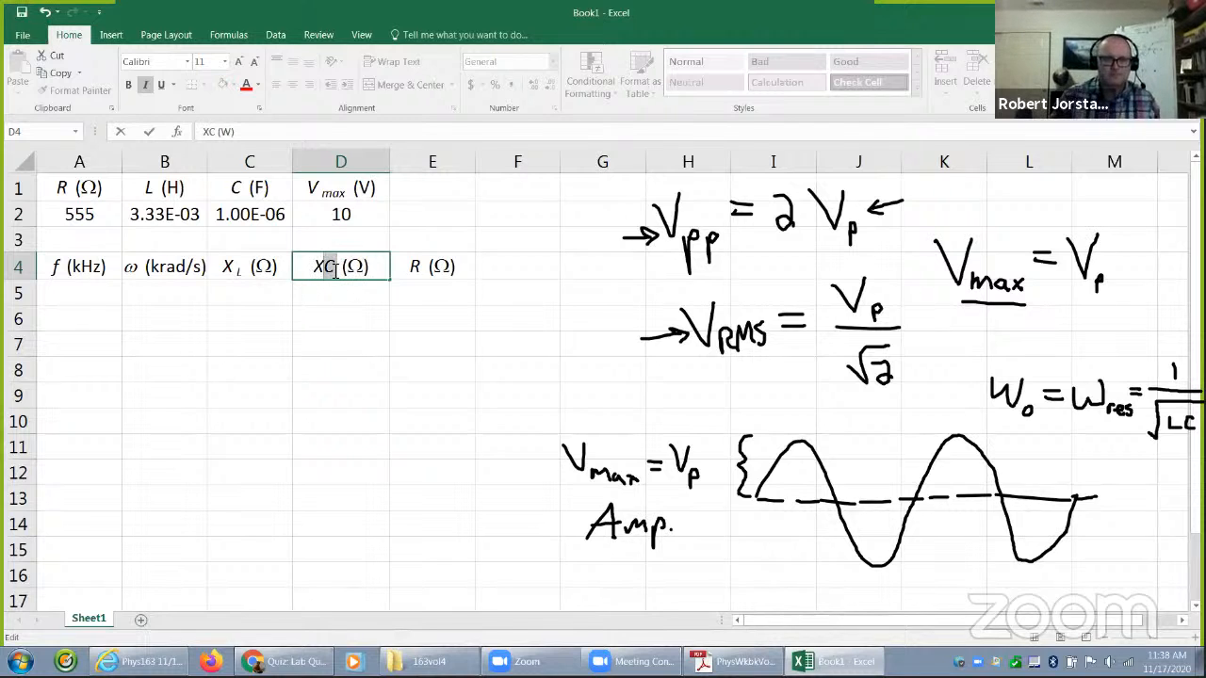
right_click(334, 272)
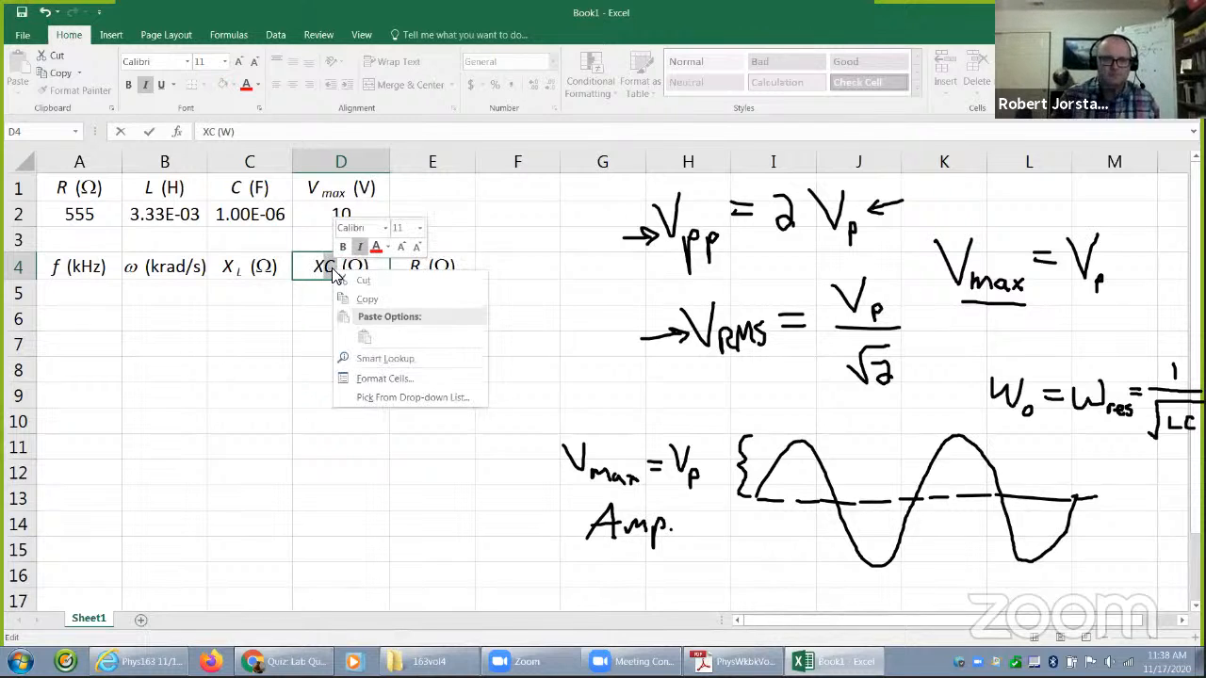
left_click(383, 380)
left_click(223, 421)
left_click(487, 545)
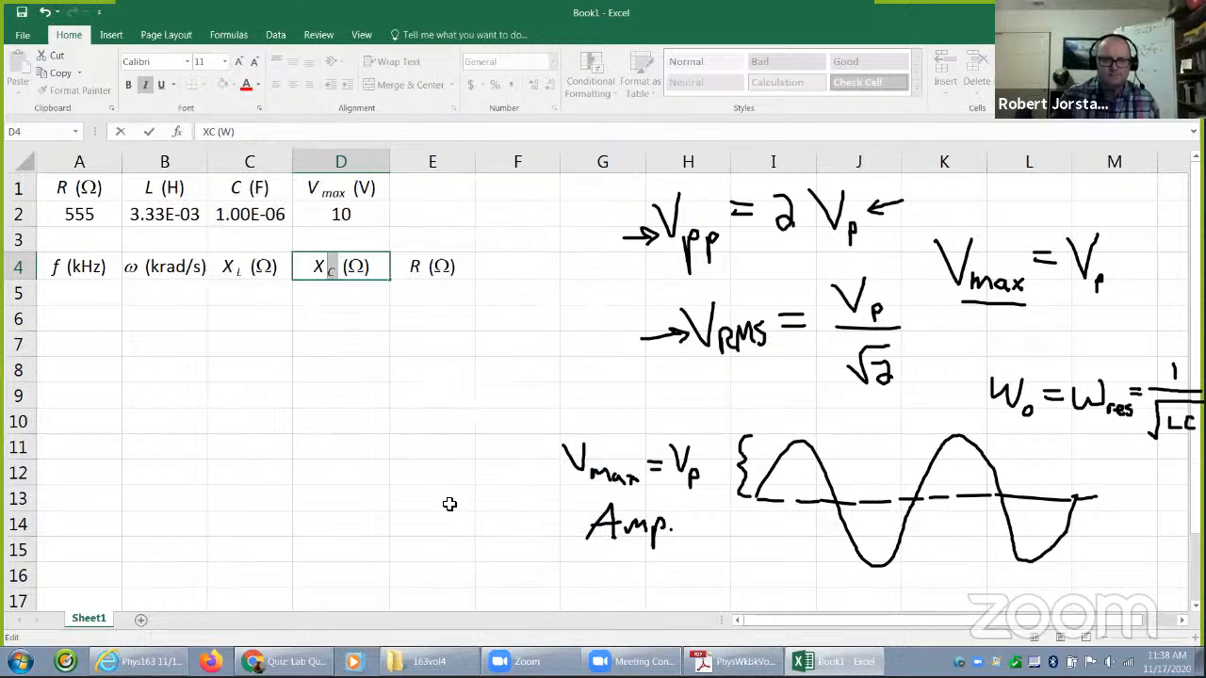
- Replace the R in the E4 heading with Z, keeping the (Ω) unit
left_click(428, 267)
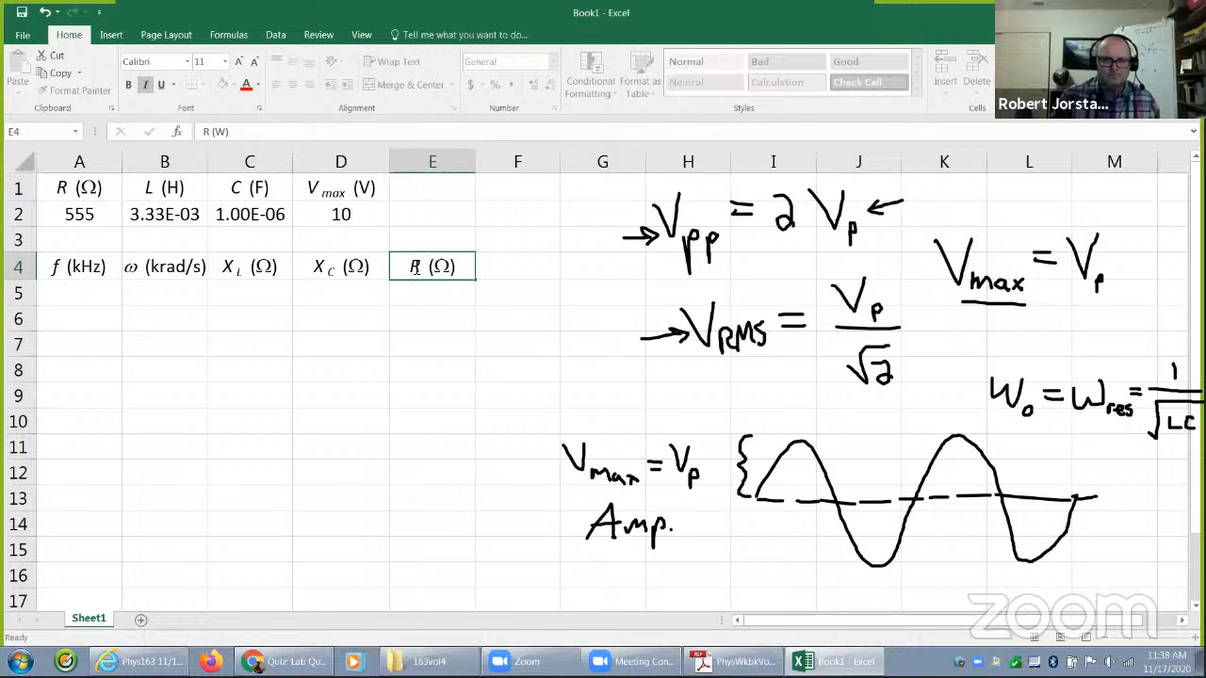
double_click(416, 269)
type("Z")
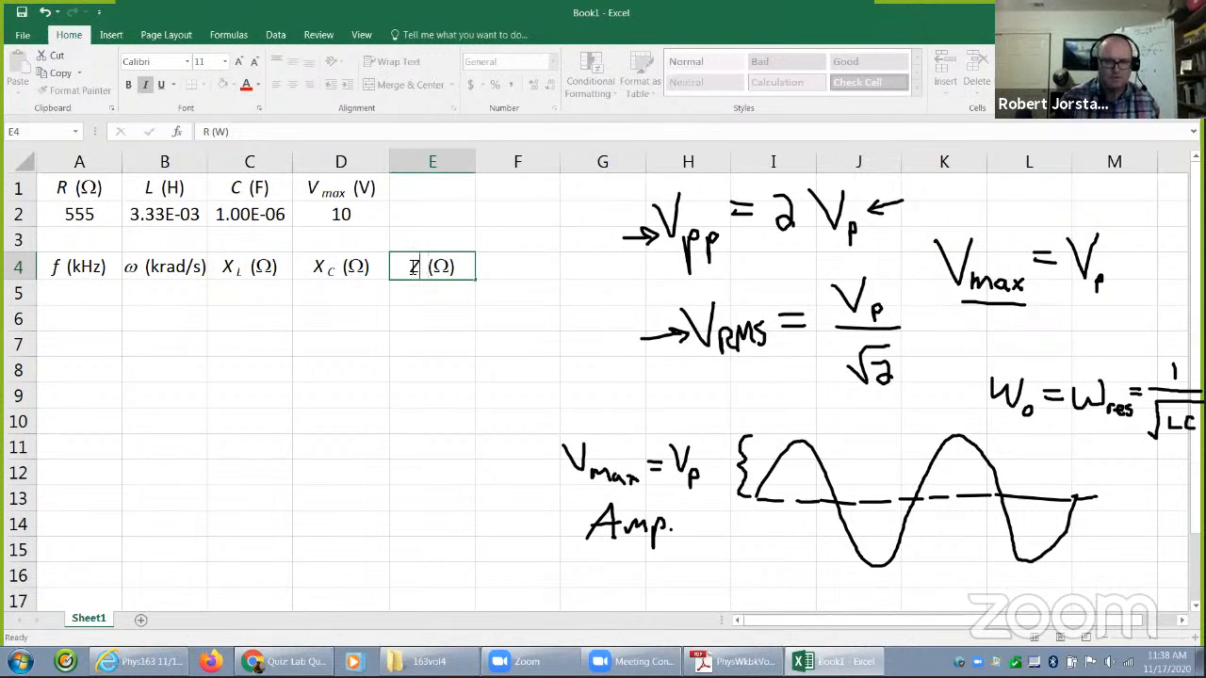
left_click(394, 318)
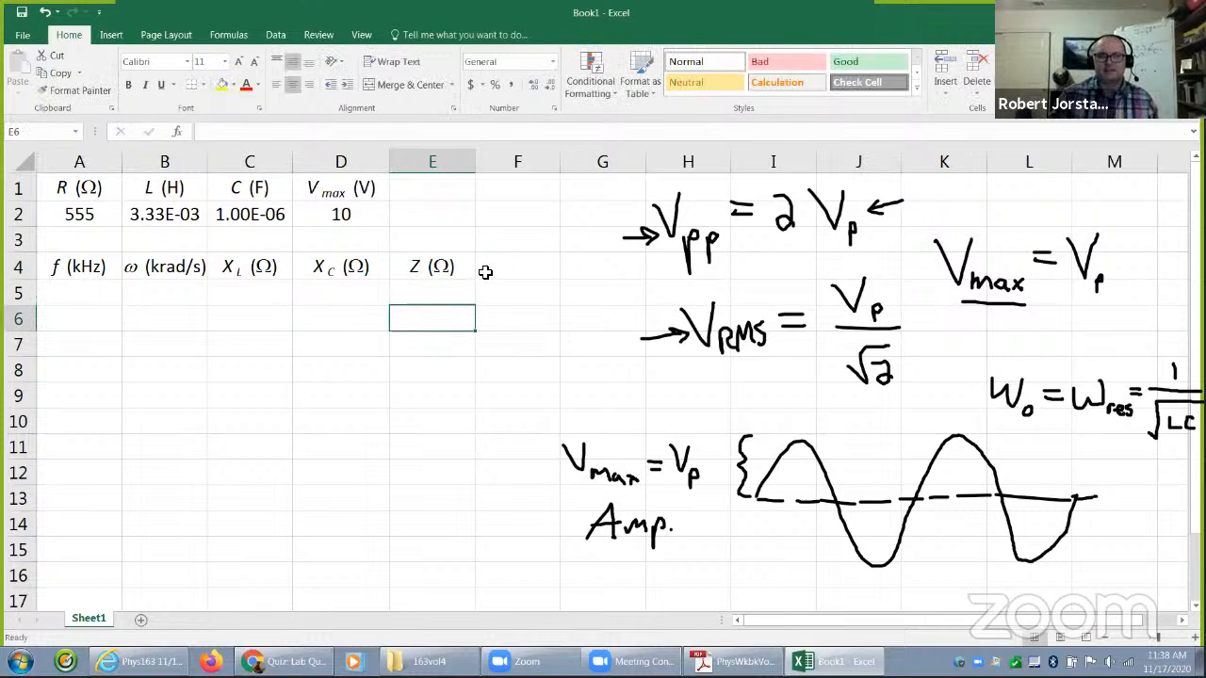
left_click(534, 276)
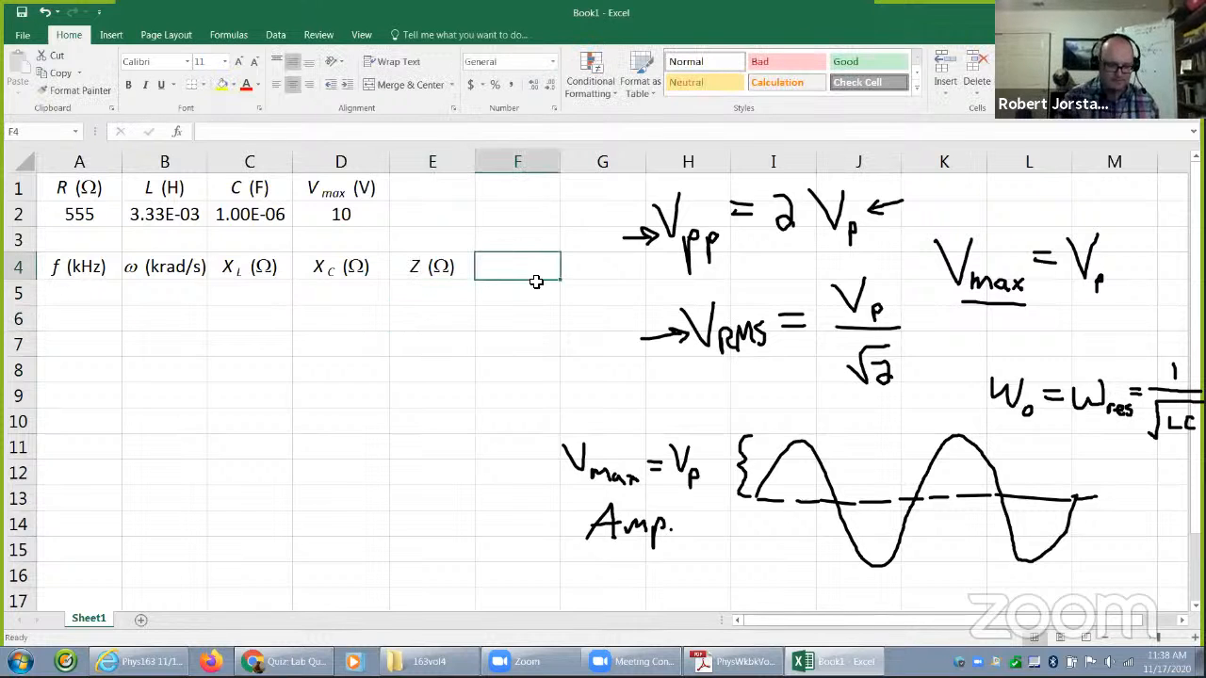
type("im")
type("ax")
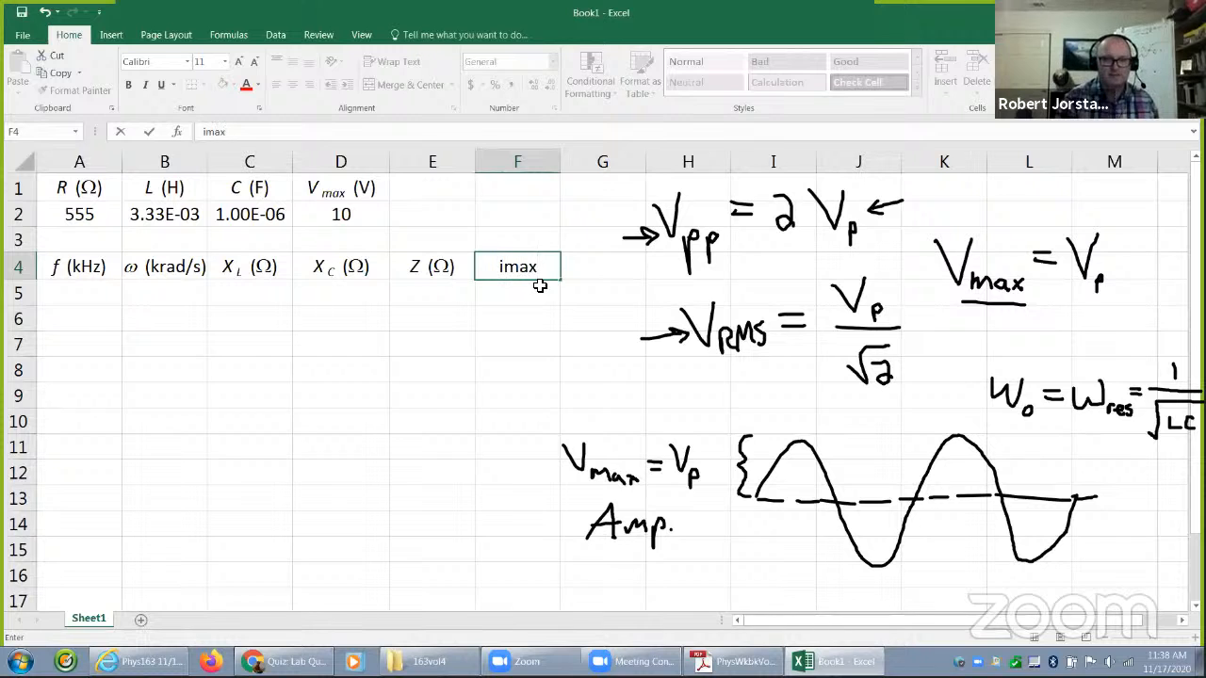
- Copy the Vmax (V) heading from D1 into F4
left_click(341, 193)
key("ctrl+c")
left_click(543, 268)
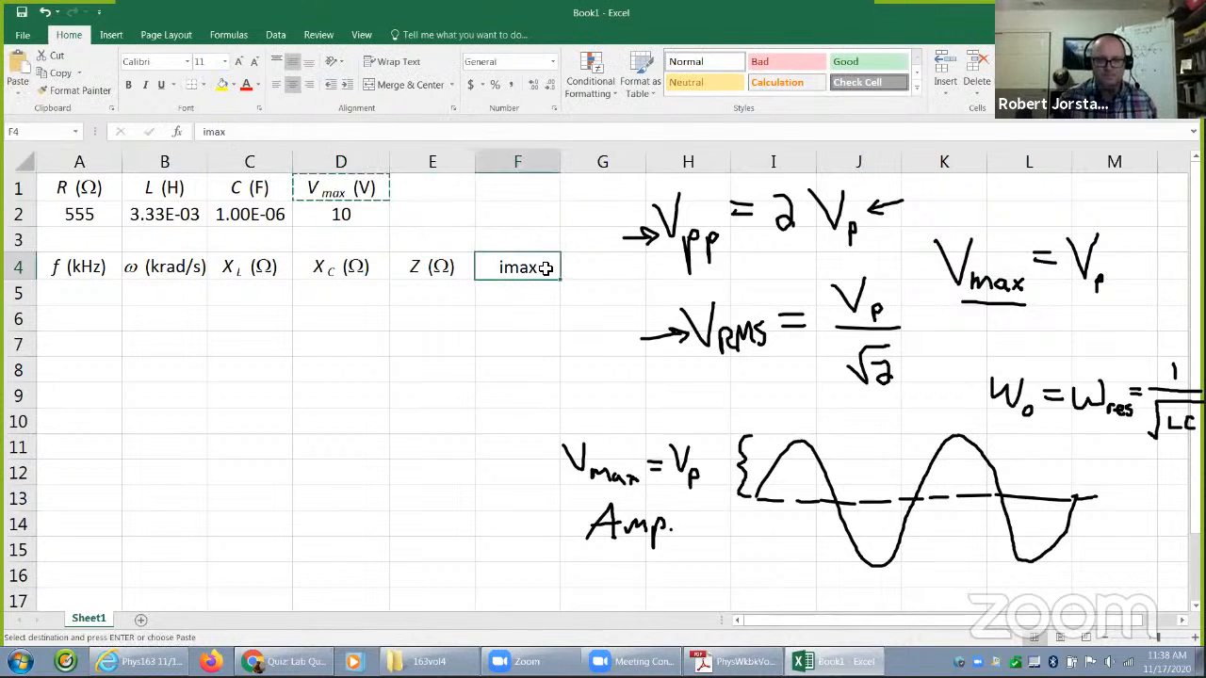
key("ctrl+v")
- Change the F4 heading's unit to mA and its symbol from V to i, keeping the "max" subscript
double_click(547, 269)
double_click(543, 268)
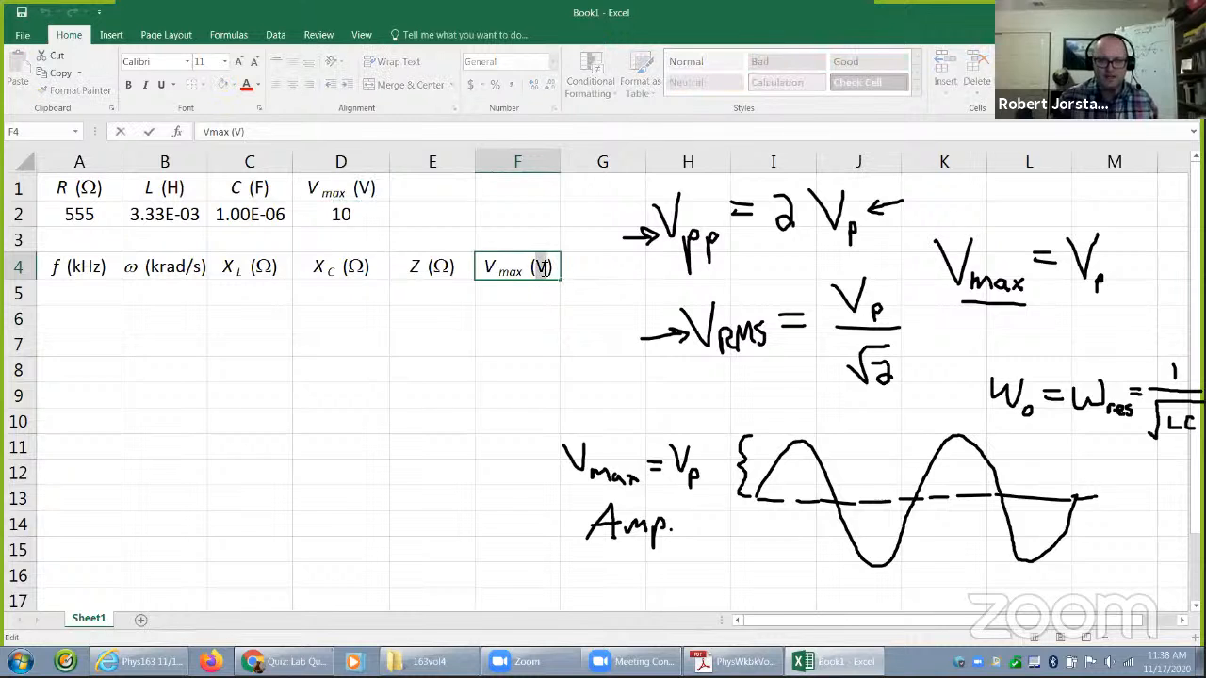
type("mA")
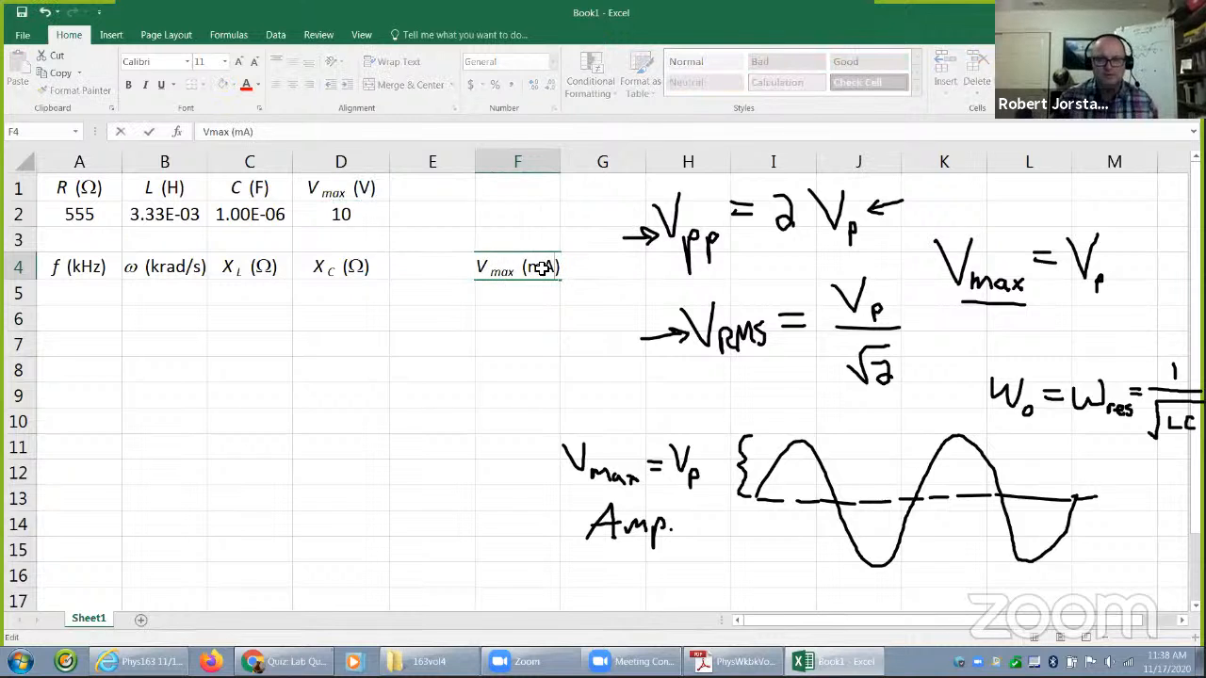
left_click(544, 348)
double_click(489, 268)
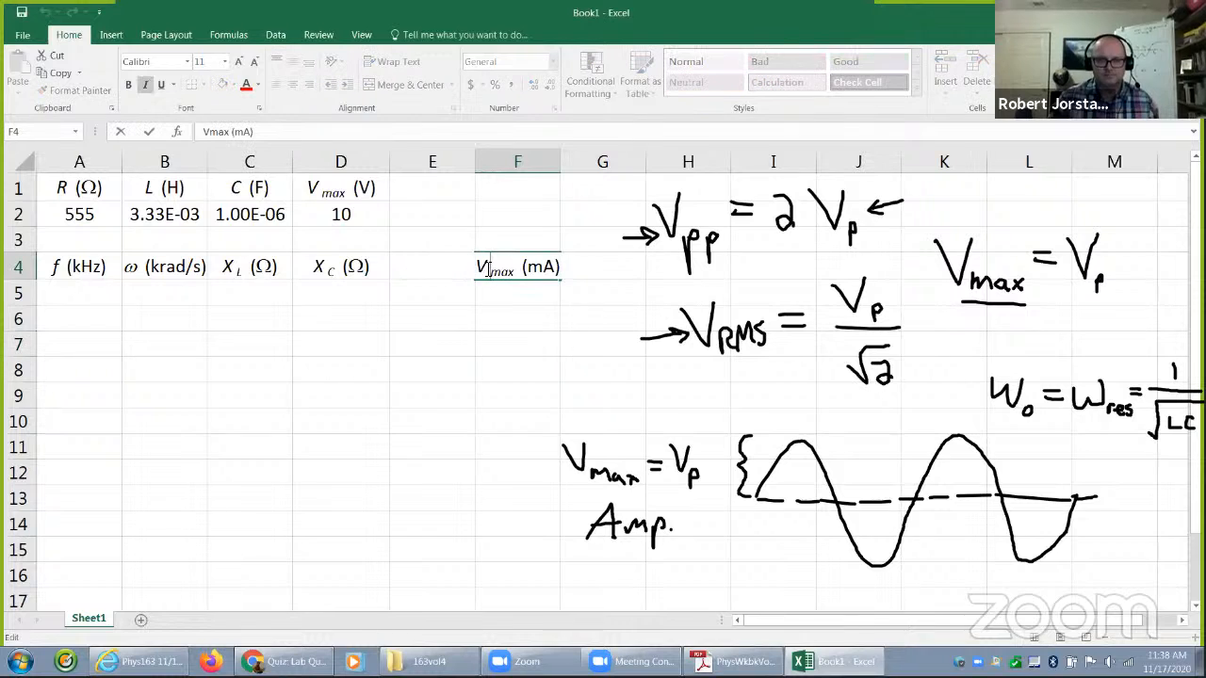
left_click_drag(490, 268, 484, 269)
type("i")
left_click(508, 338)
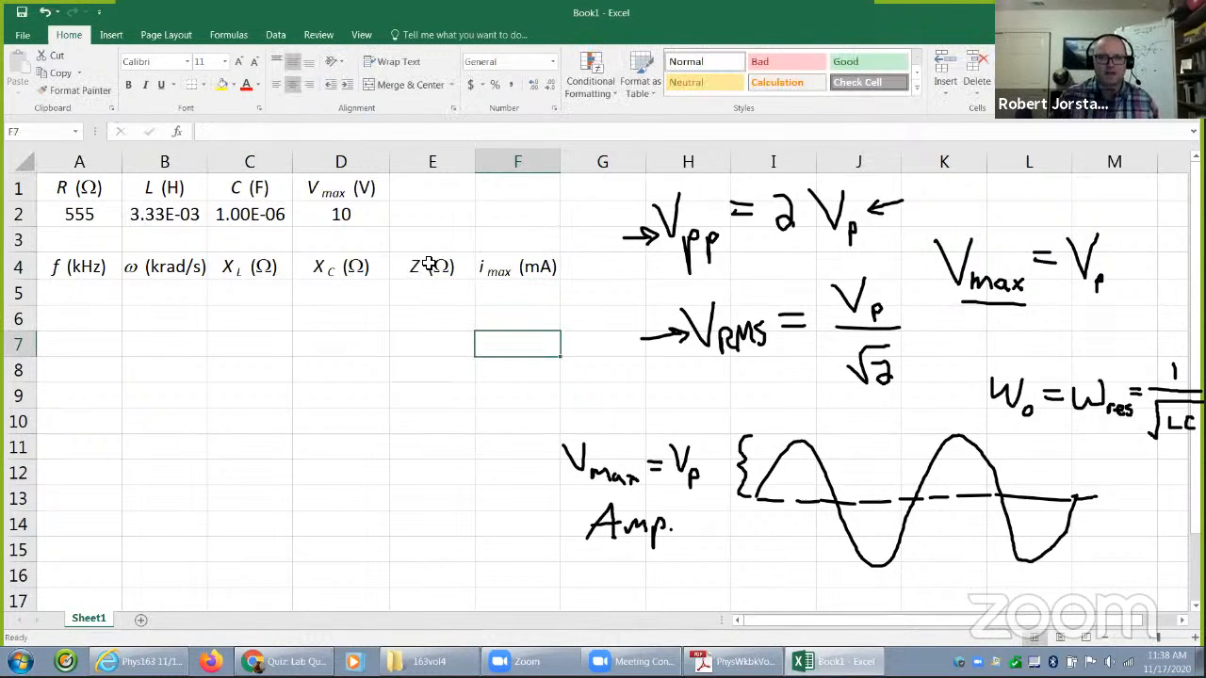
- Widen column F slightly to give its heading more room
left_click(559, 164)
left_click_drag(559, 162, 565, 162)
left_click(421, 364)
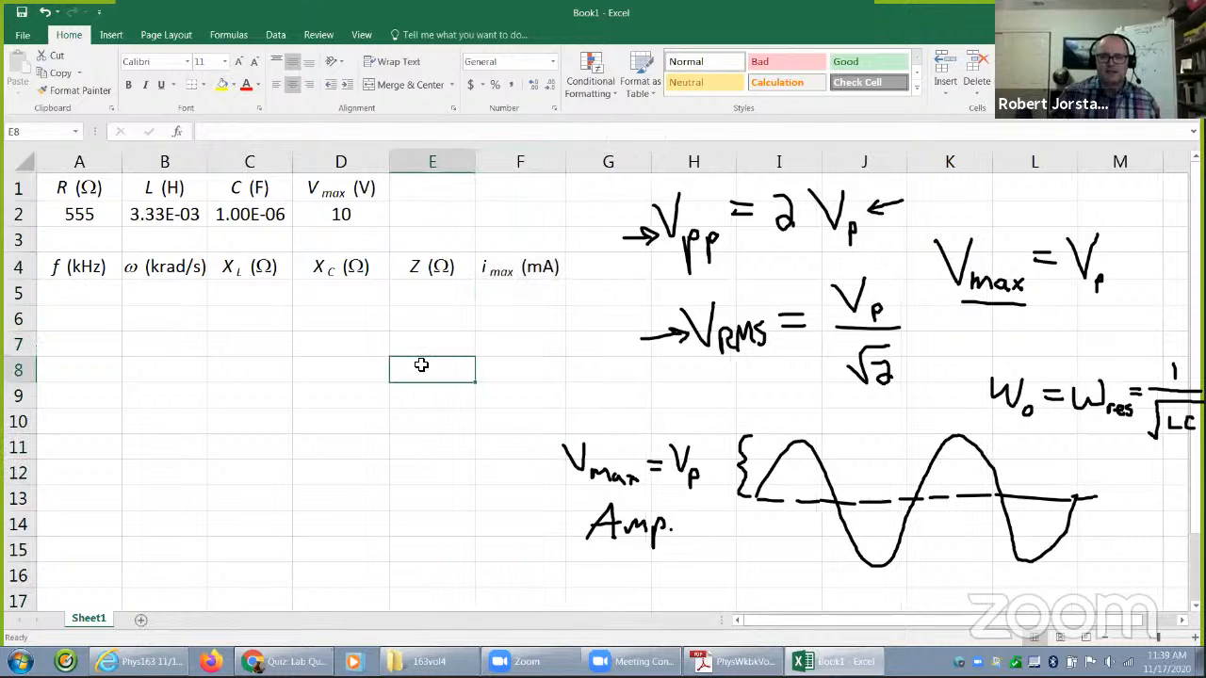
- Enter the heading "phi(deg)" in G4
left_click(609, 266)
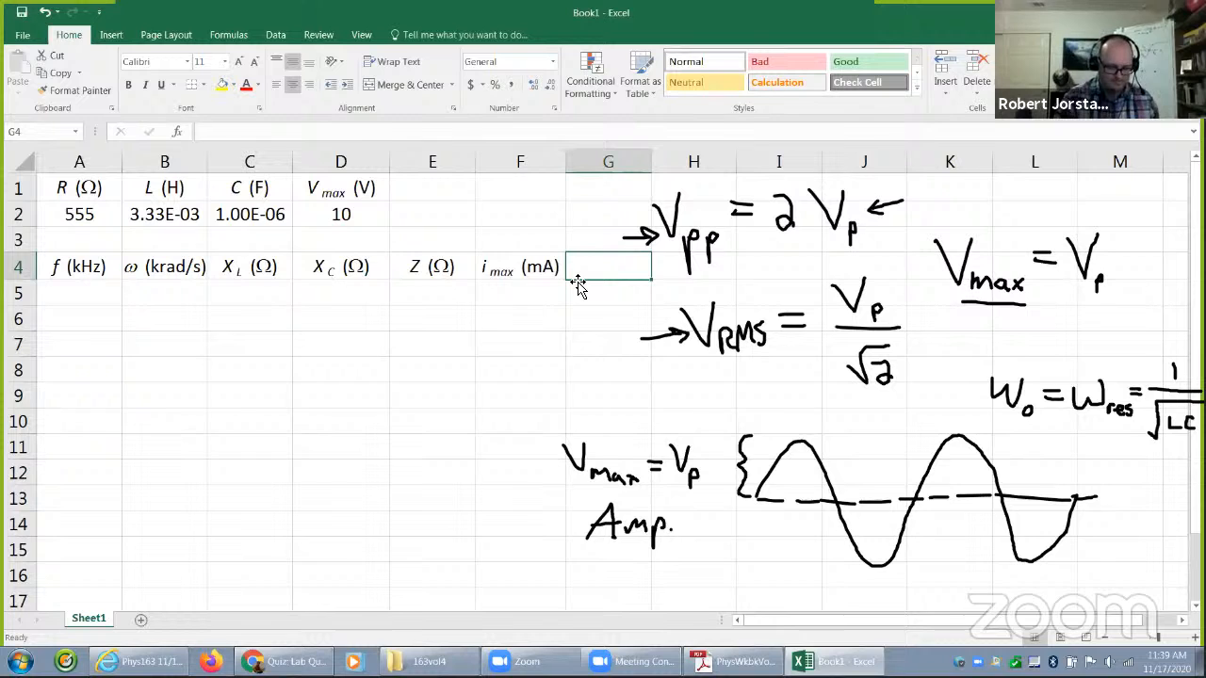
type("phi(deg)")
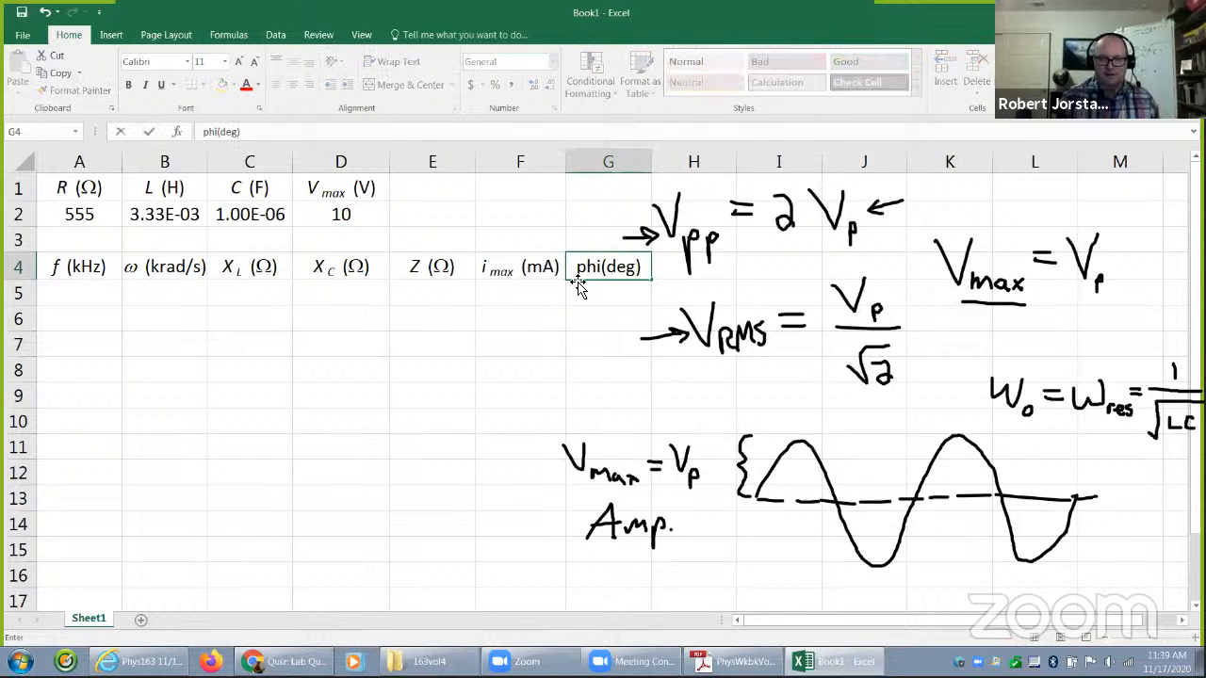
key("Return")
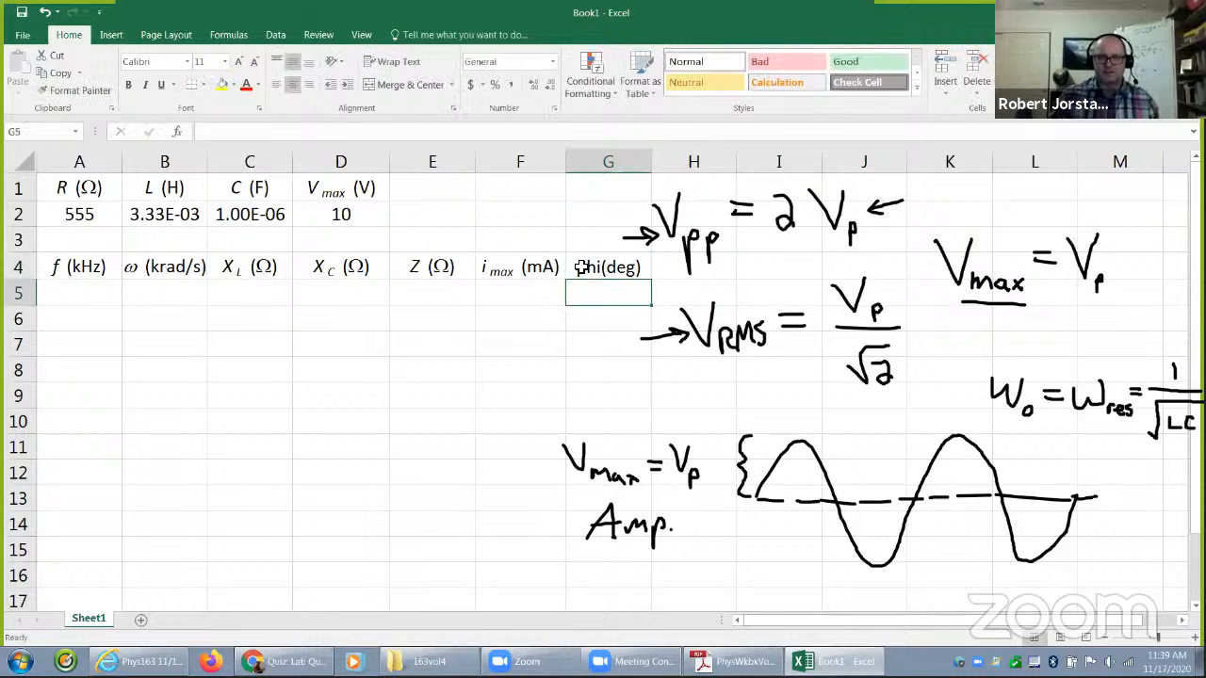
double_click(595, 265)
left_click_drag(599, 267, 581, 269)
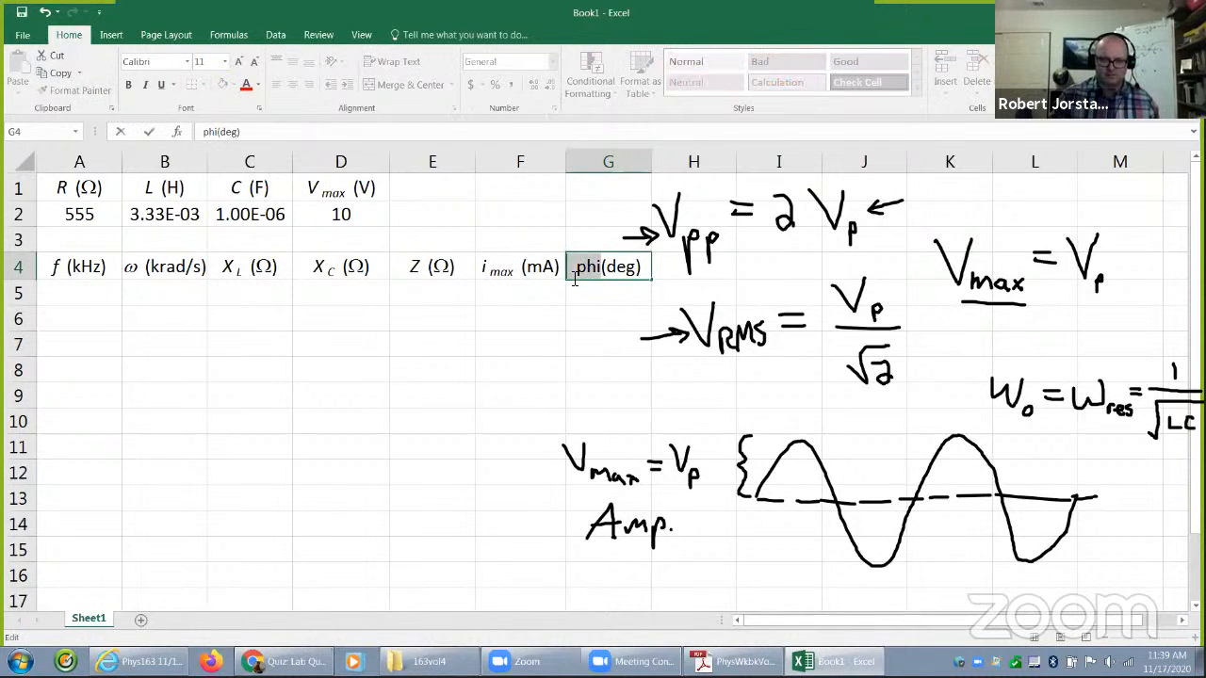
left_click(92, 319)
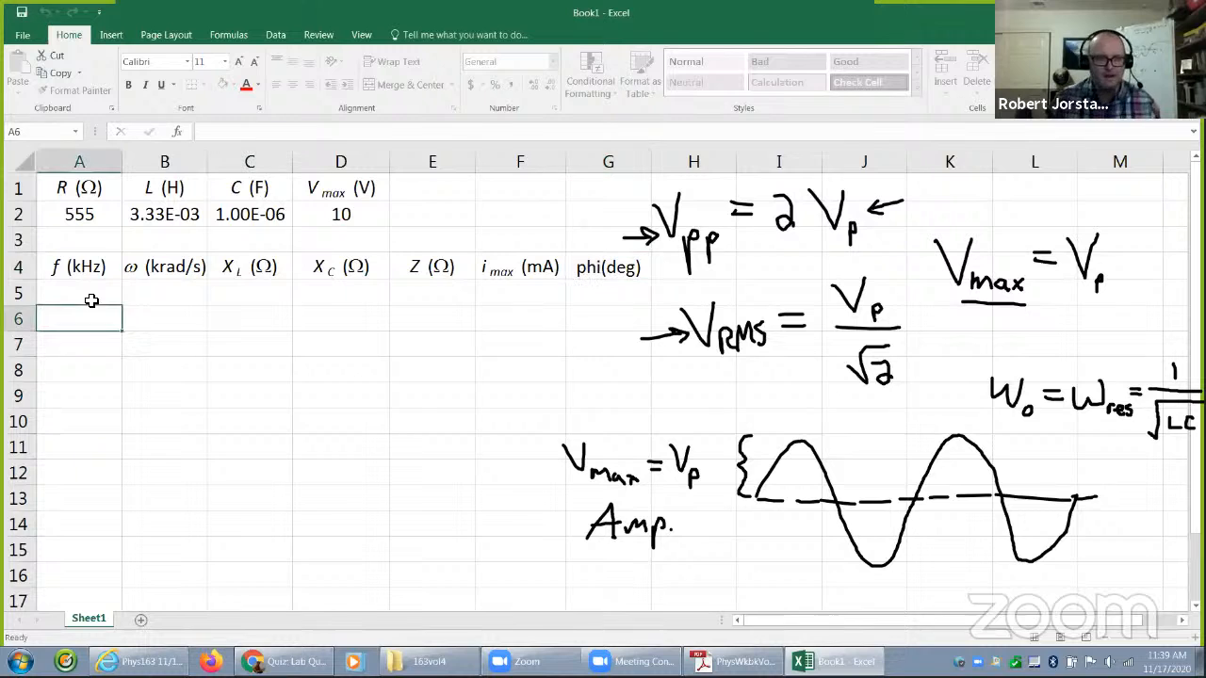
- Enter the frequencies 0.01, 0.02 and 0.05 in cells A5 to A7
left_click(91, 300)
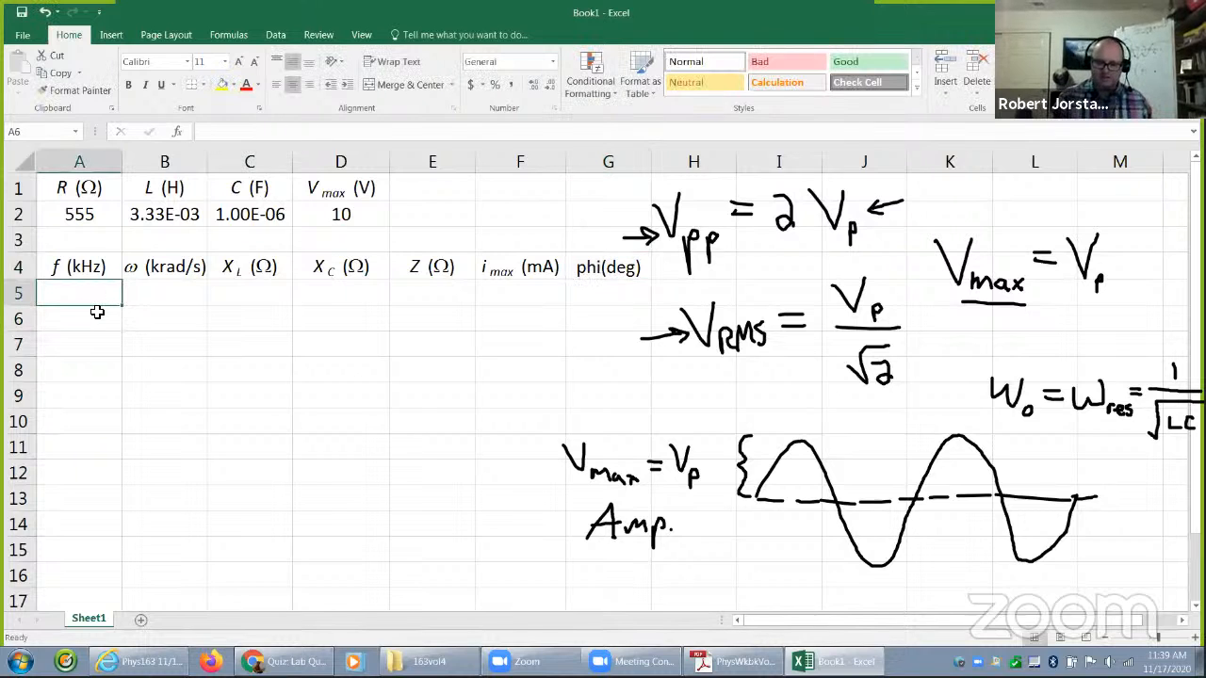
type("0.")
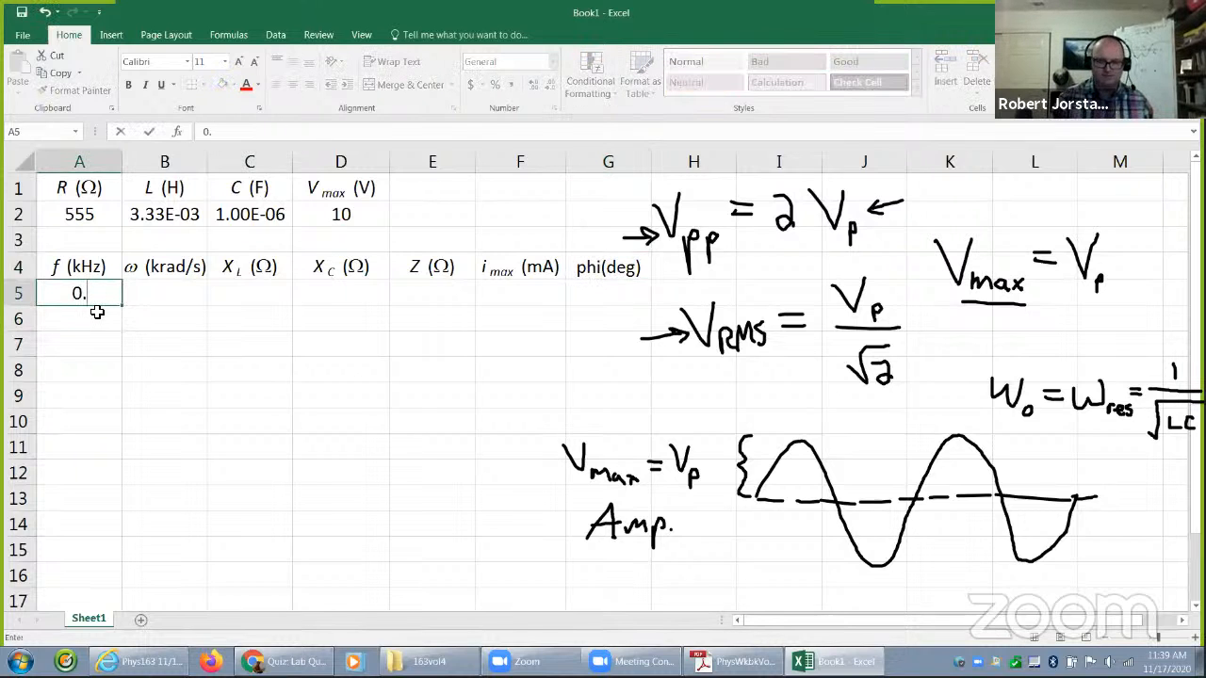
type("01")
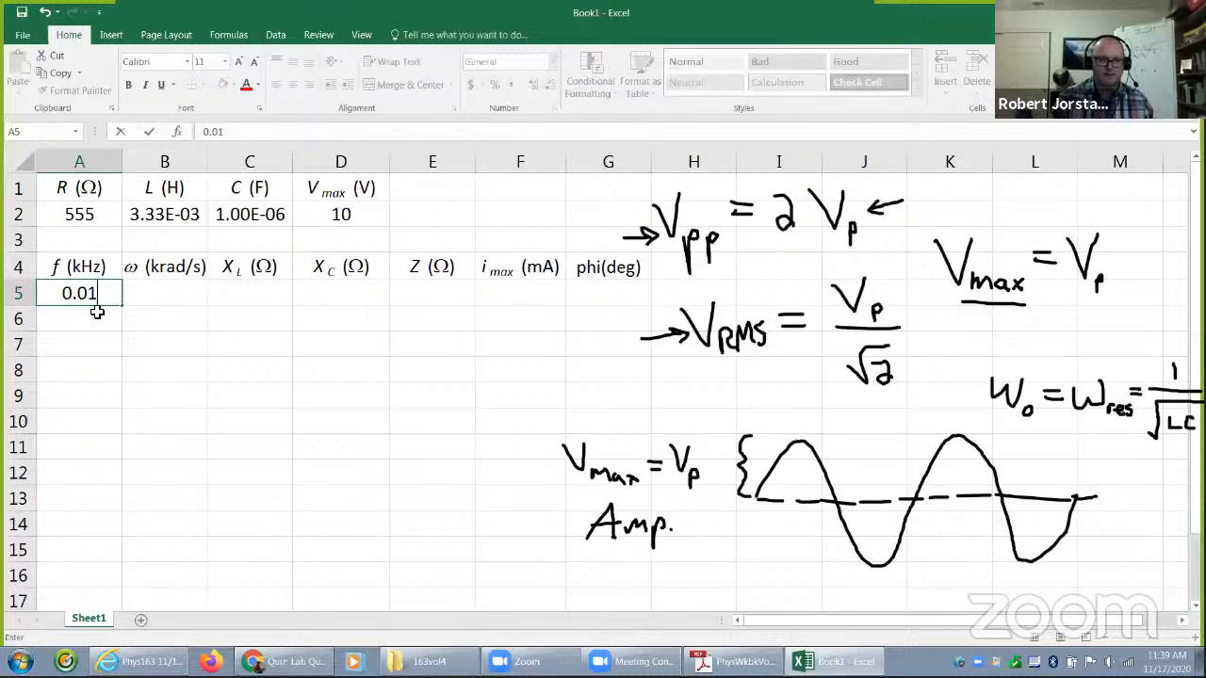
key("Return")
type("0.02")
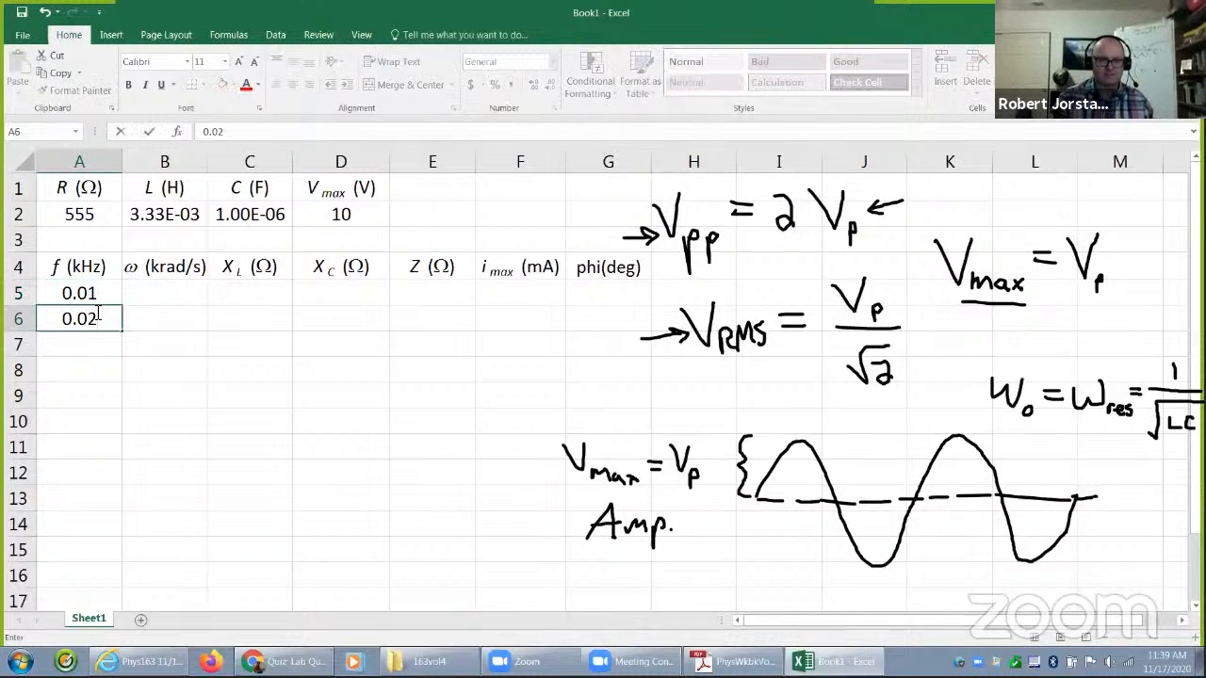
key("Return")
type("0.")
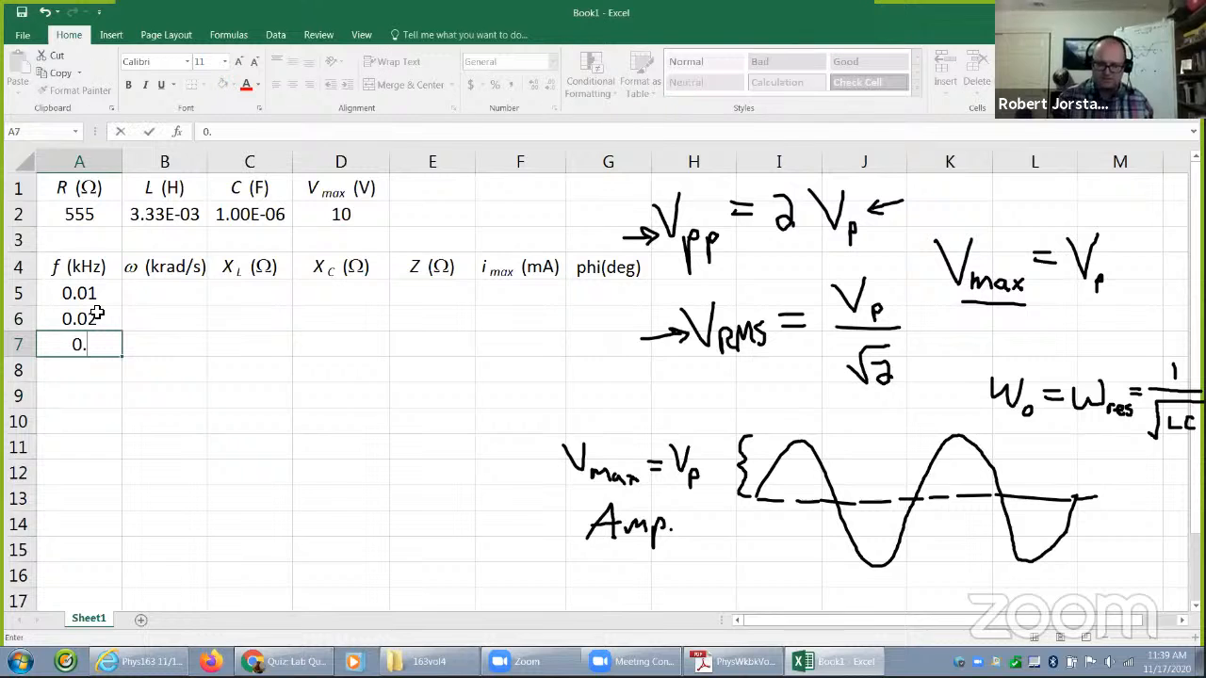
type("05")
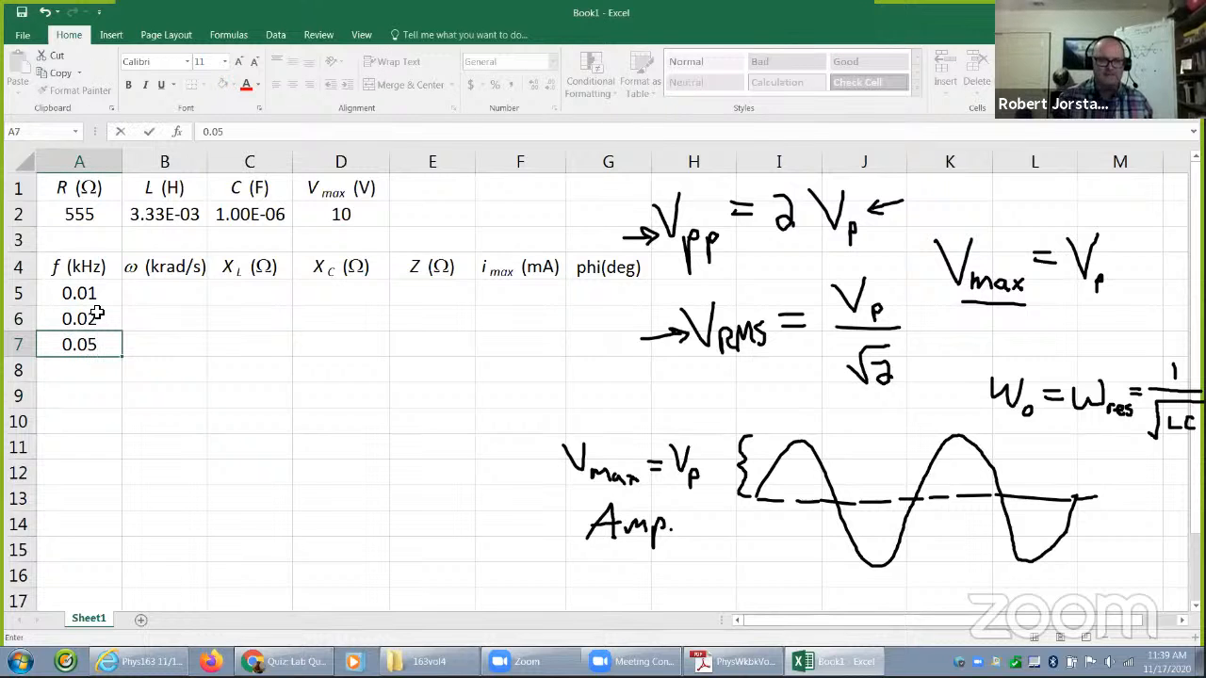
key("Return")
- Enter the formula =A5*10 in A8 to continue the frequency series
type("=")
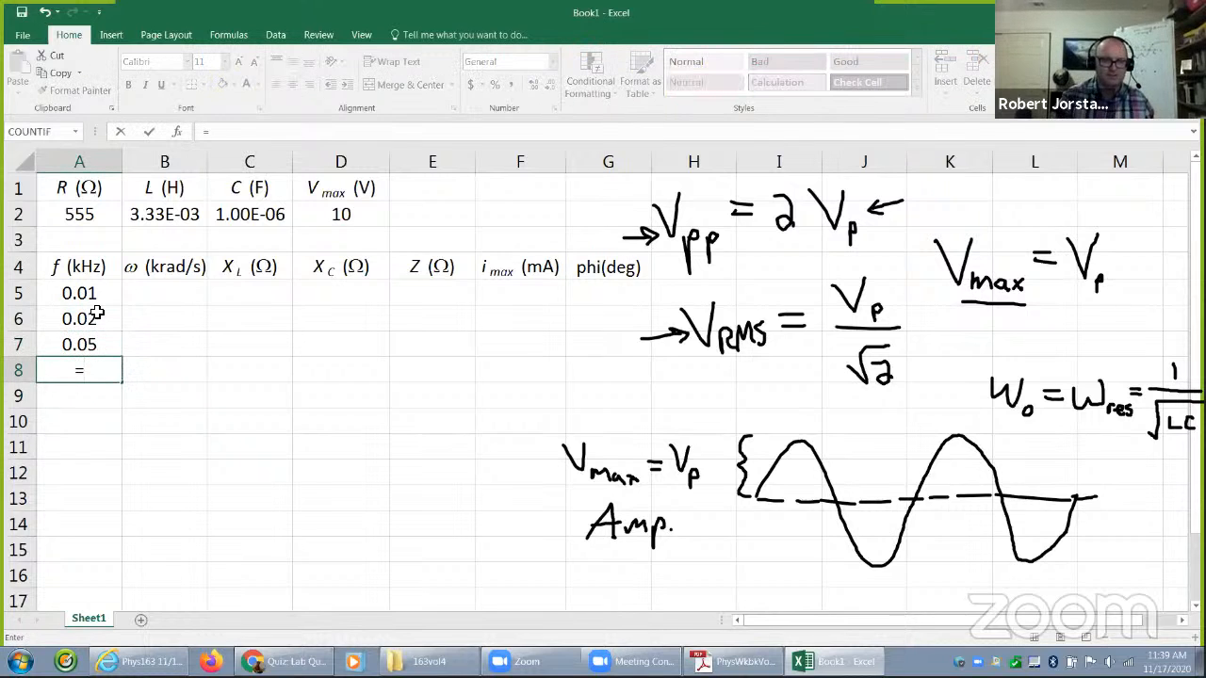
key("Up")
key("Up")
key("Up")
type("*10")
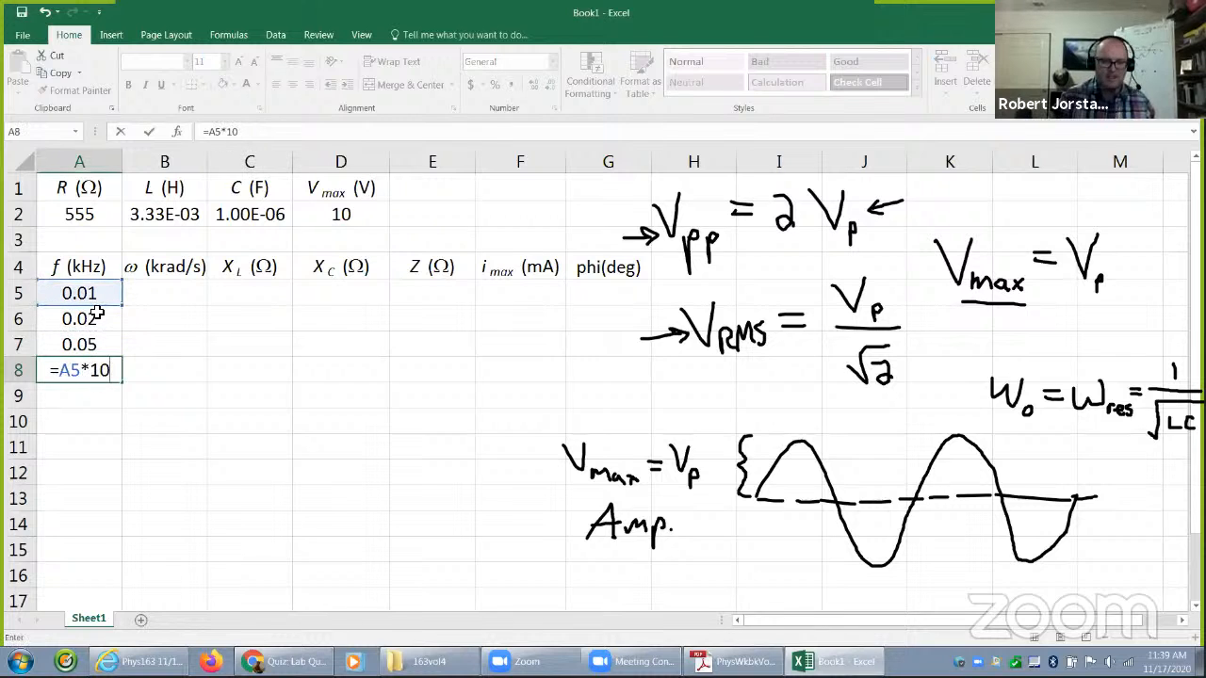
key("Return")
- Fill the A8 formula down column A to A32
left_click(117, 377)
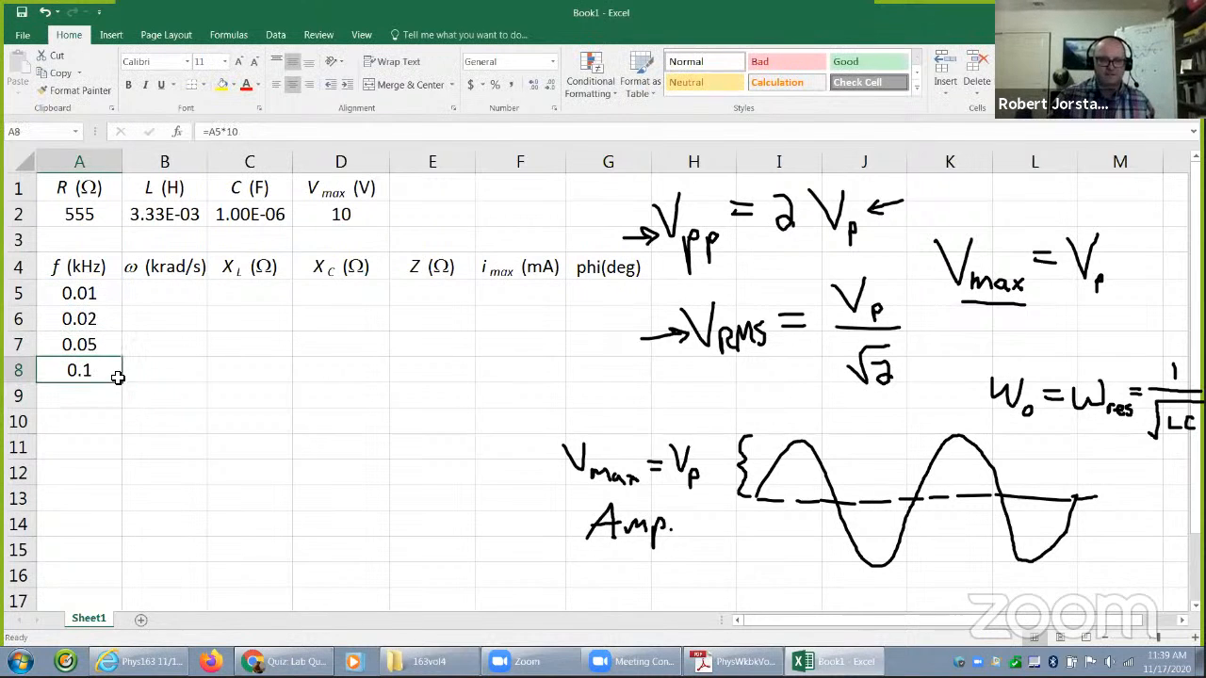
left_click_drag(123, 386, 94, 571)
left_click(94, 571)
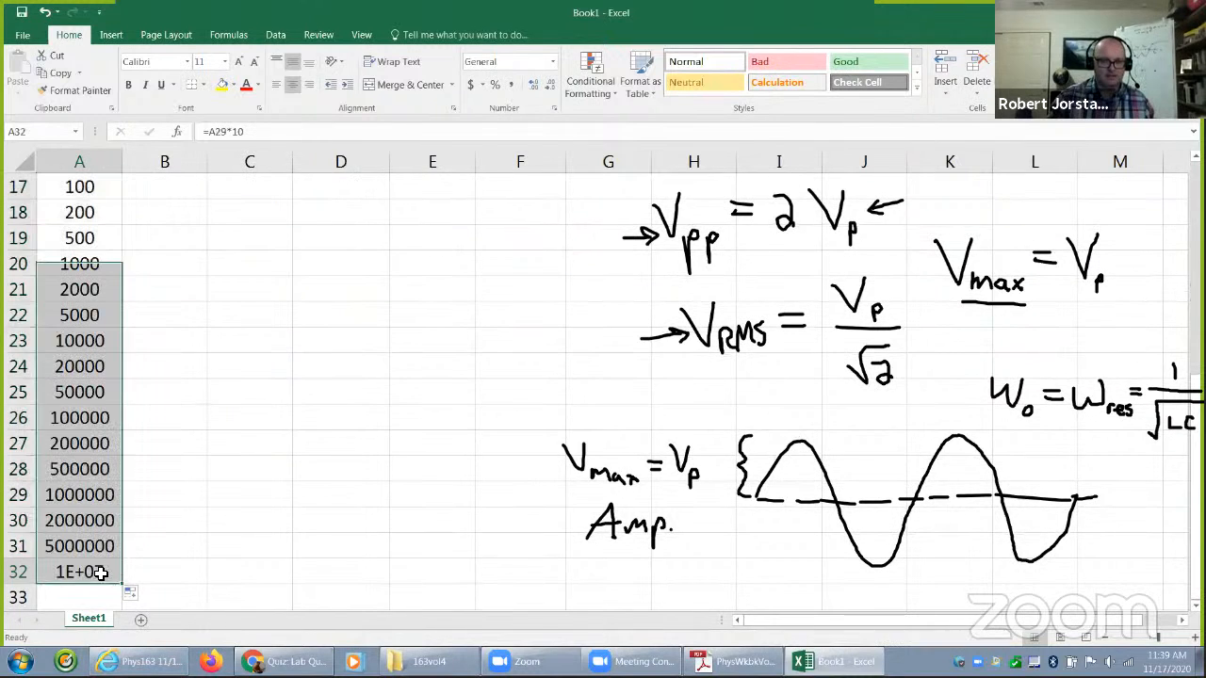
- Clear the excess frequencies in A21 to A32 so the series ends at 1000 kHz
left_click_drag(86, 520, 92, 571)
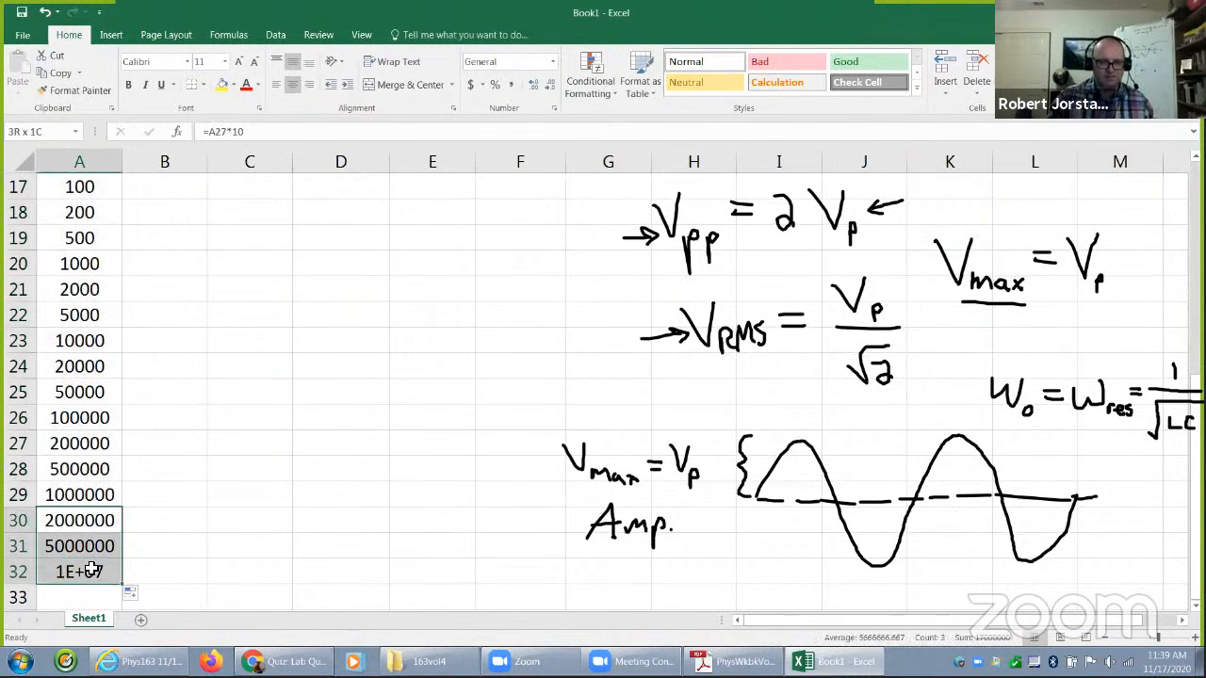
key("Delete")
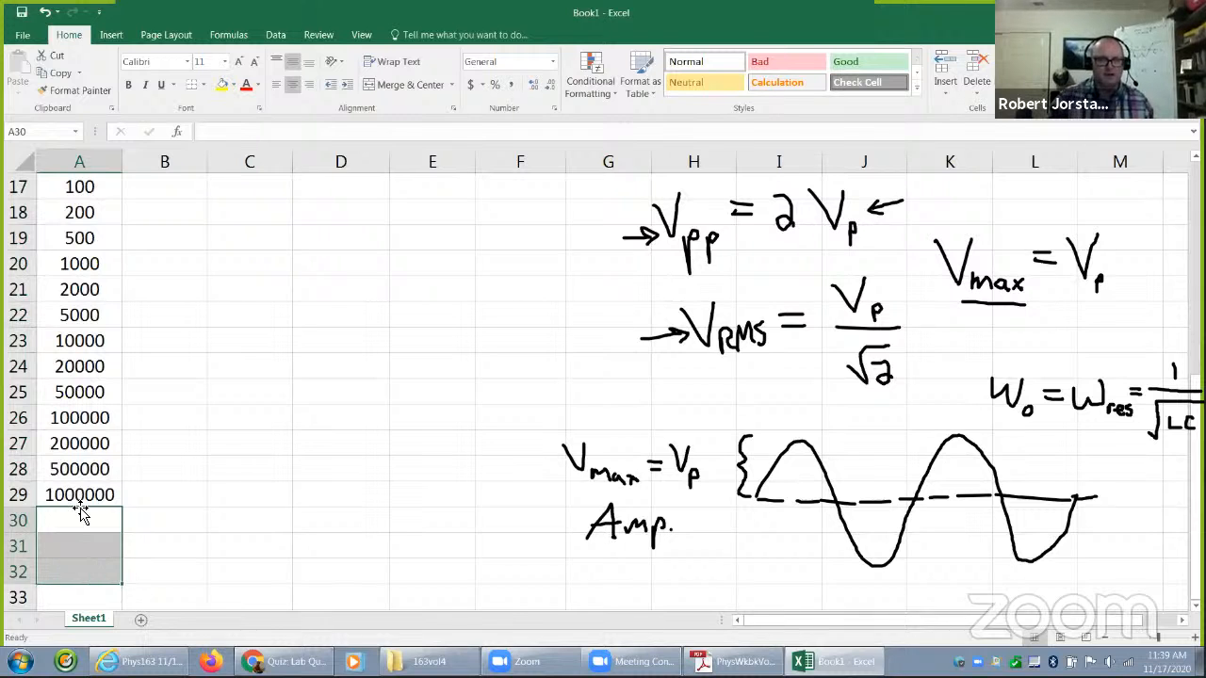
scroll(79, 509, "up", 5)
scroll(80, 509, "down", 2)
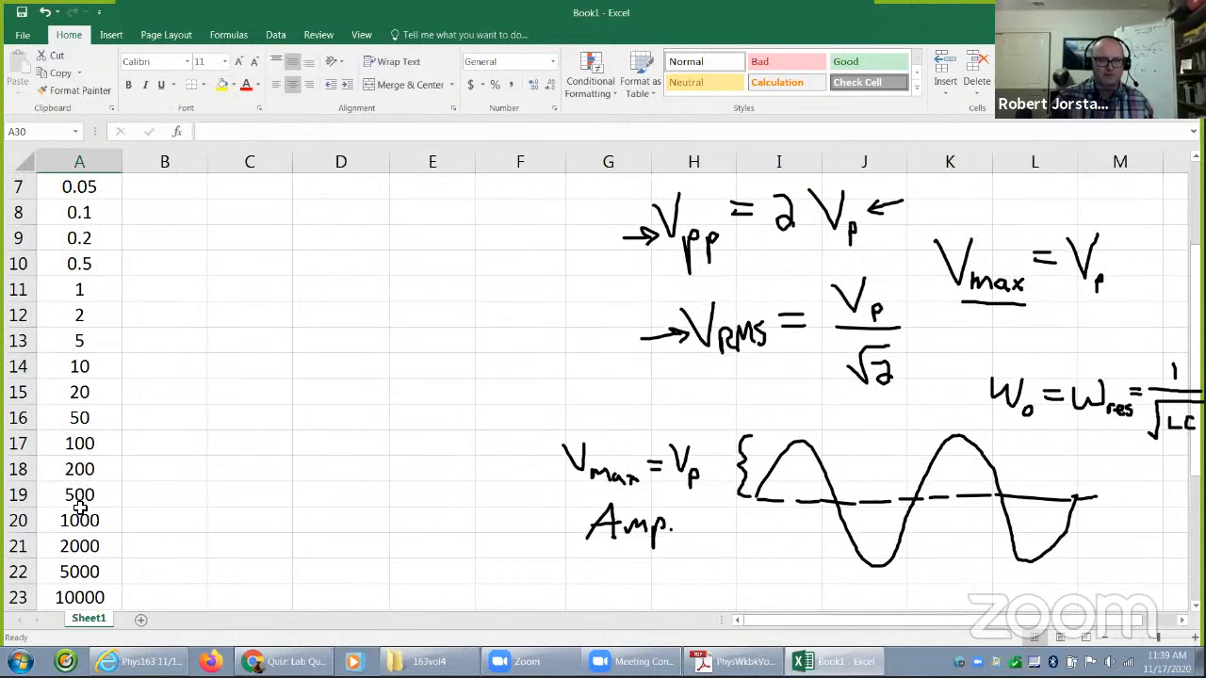
left_click_drag(85, 547, 86, 589)
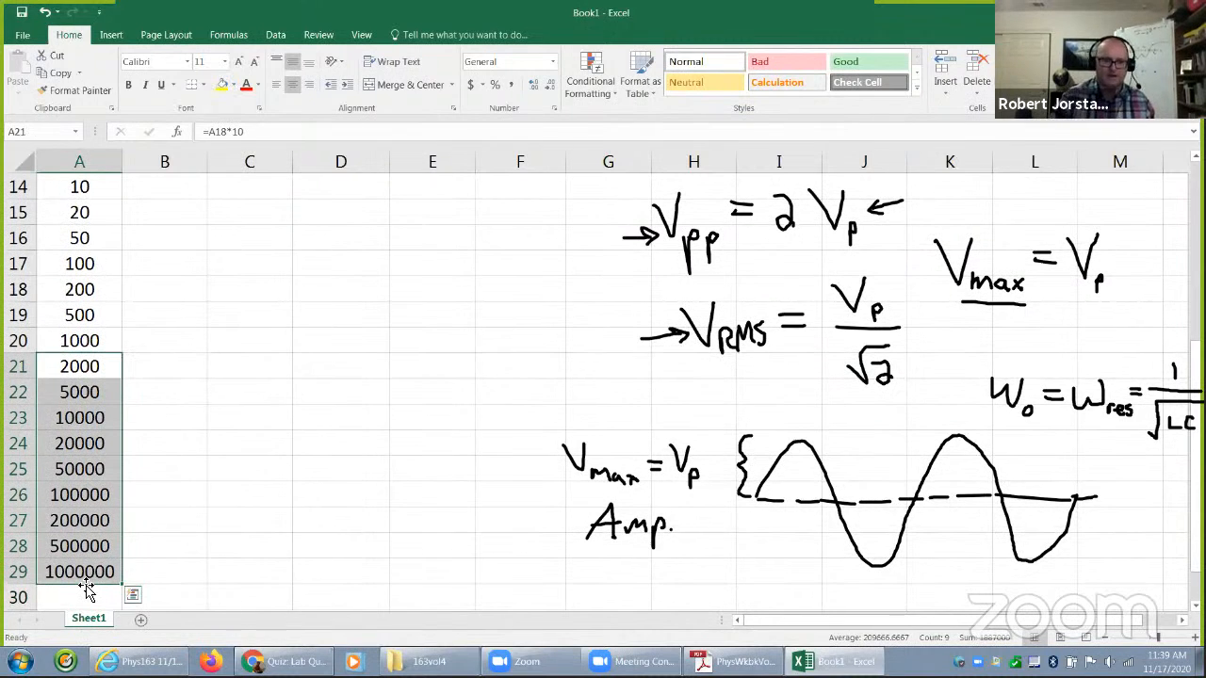
key("Delete")
scroll(86, 588, "up", 4)
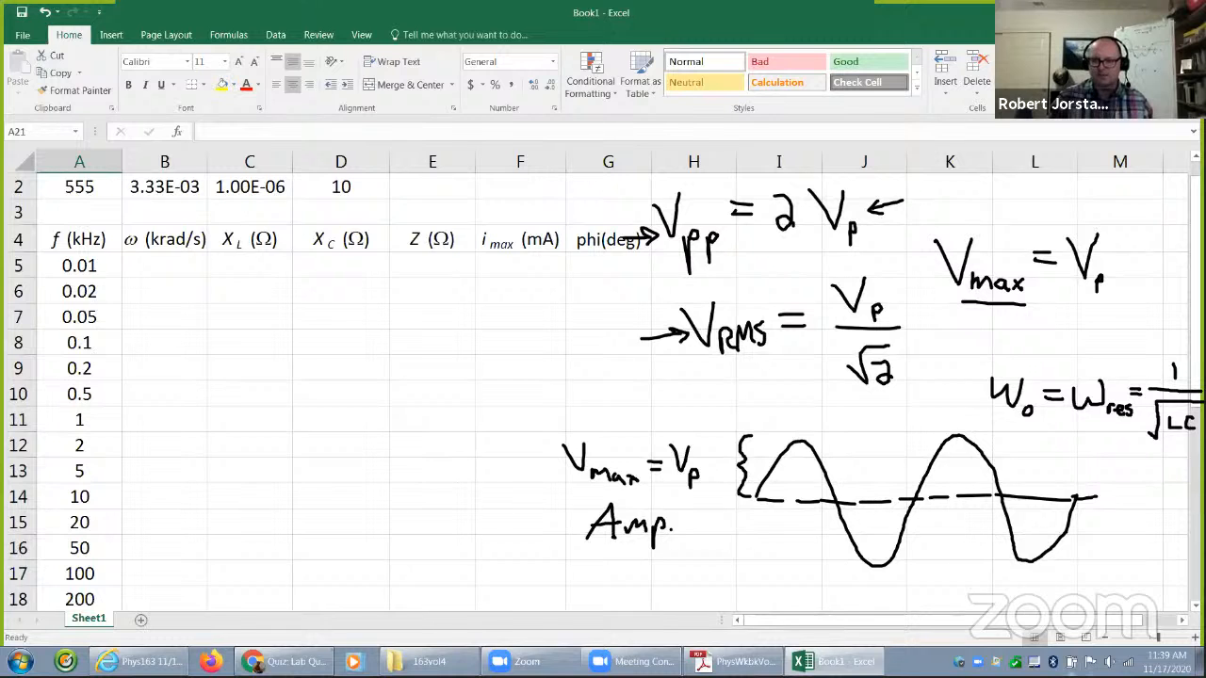
- Examine the complete frequency series in A5 to A20, going through each power of ten from 0.01 to 1000 kHz
left_click(1104, 639)
left_click(1104, 639)
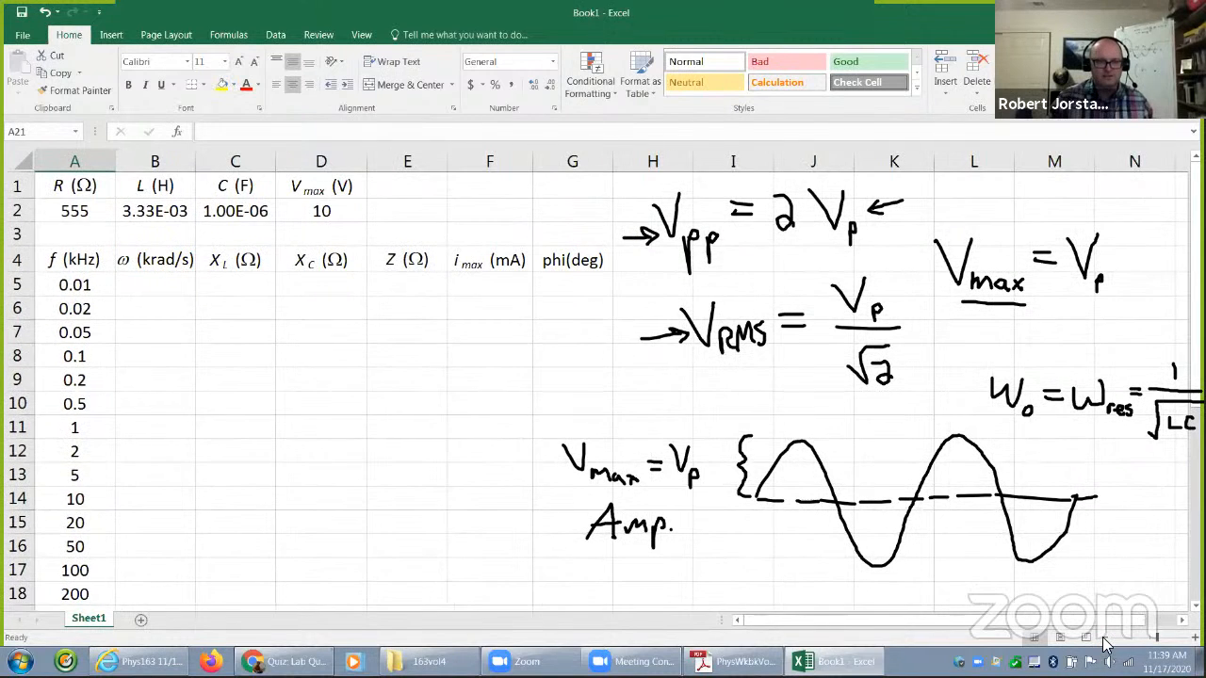
left_click(1103, 639)
left_click(1105, 643)
left_click(341, 422)
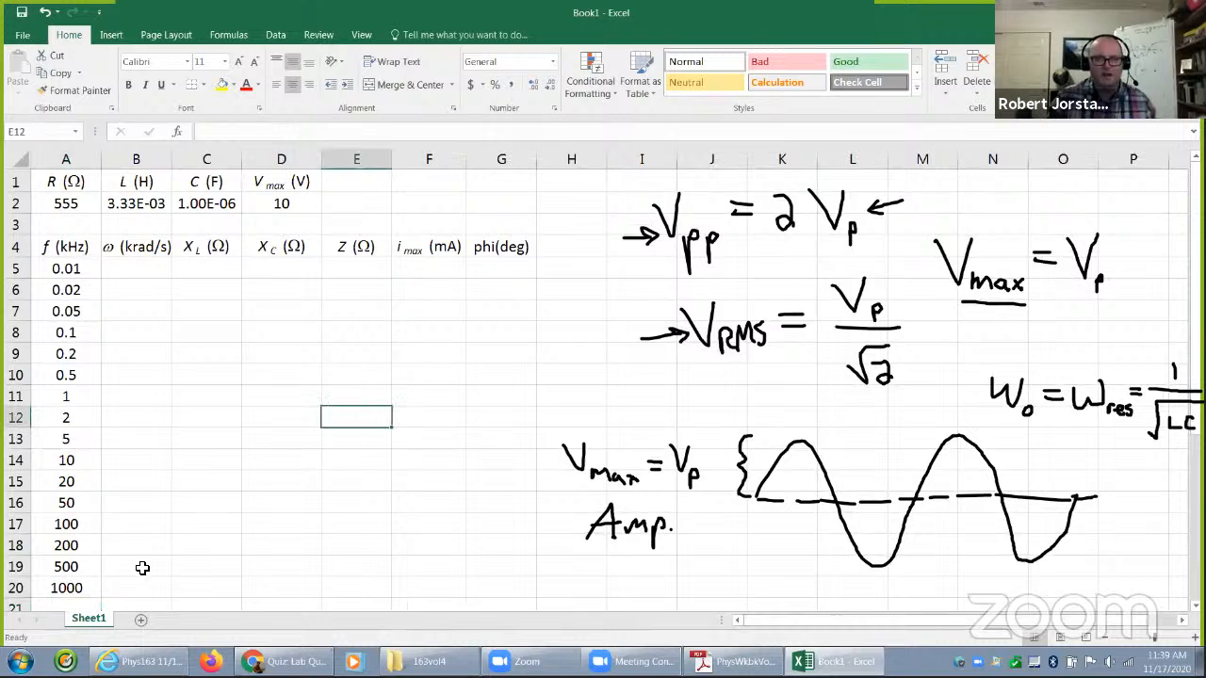
left_click(83, 271)
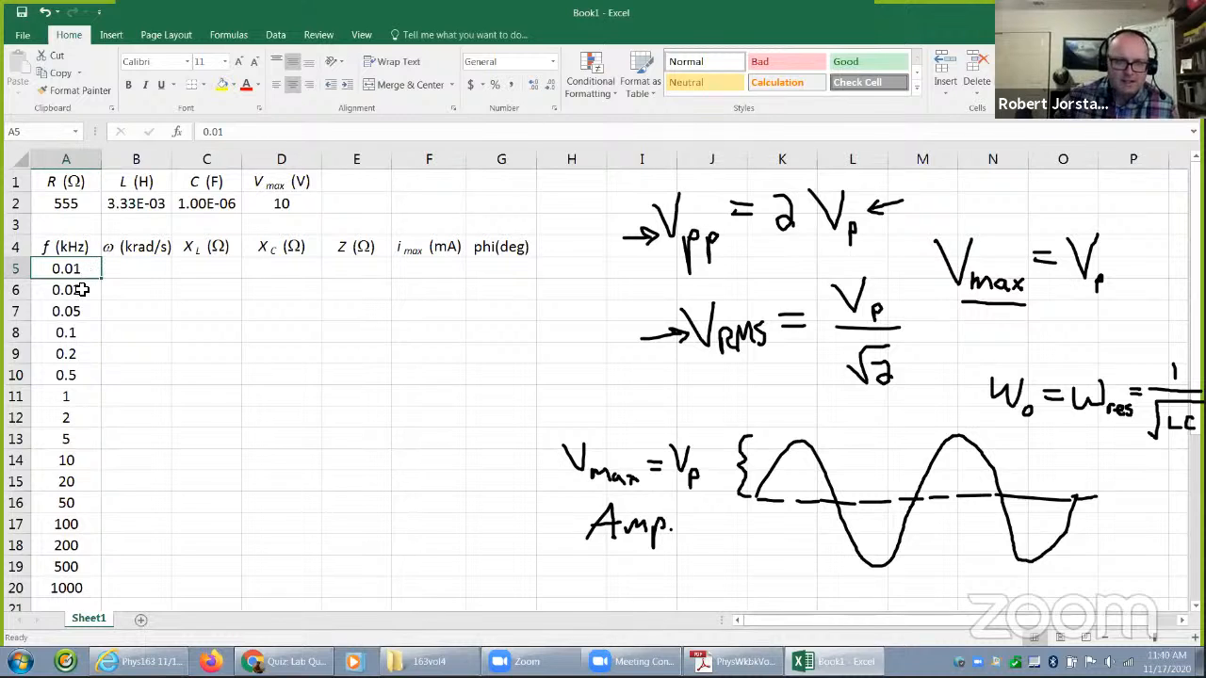
left_click(86, 334)
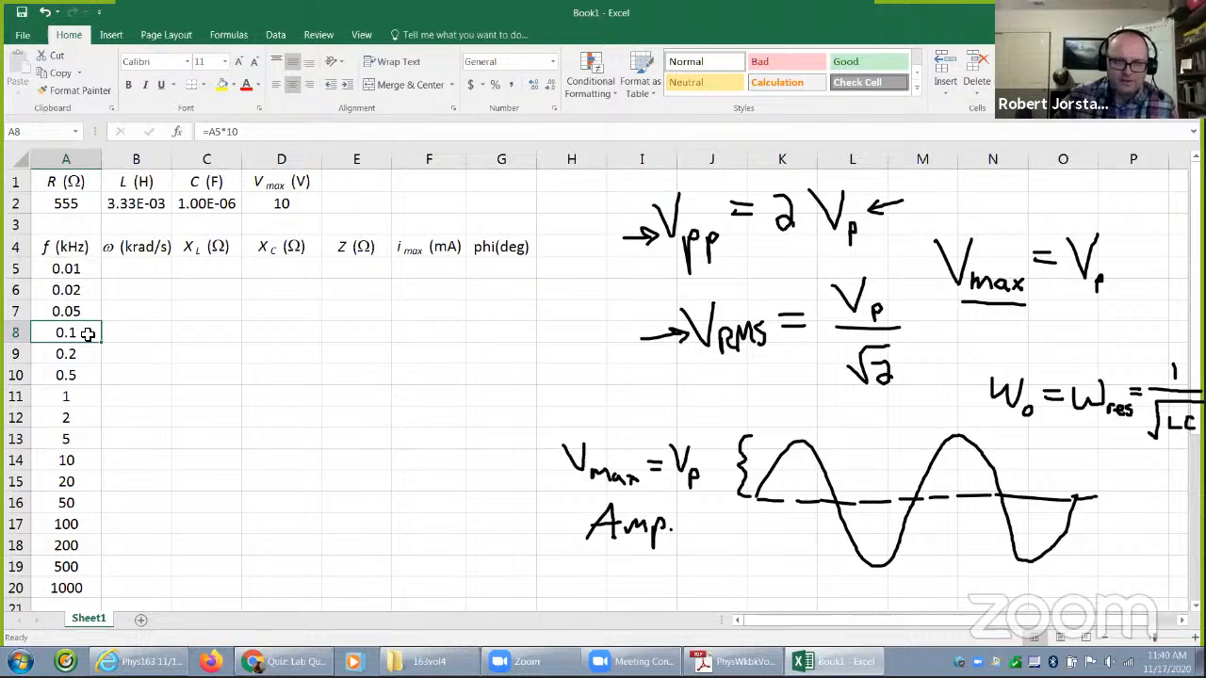
left_click(84, 396)
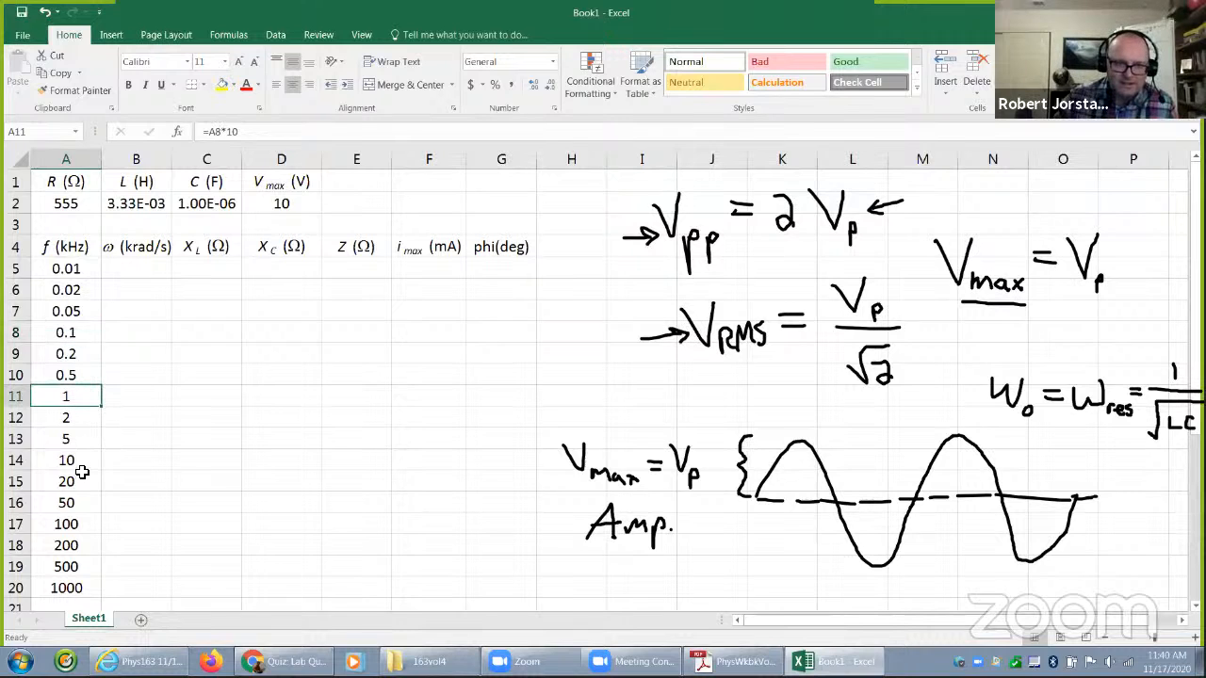
left_click(81, 466)
left_click(80, 526)
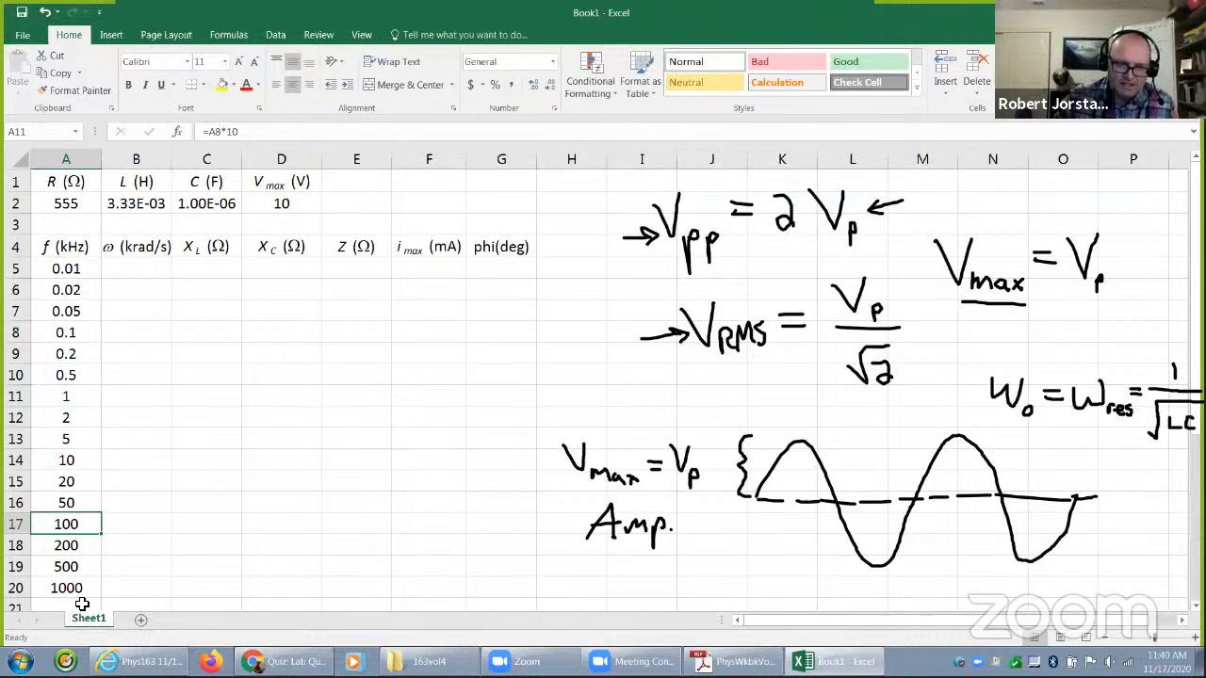
left_click(83, 587)
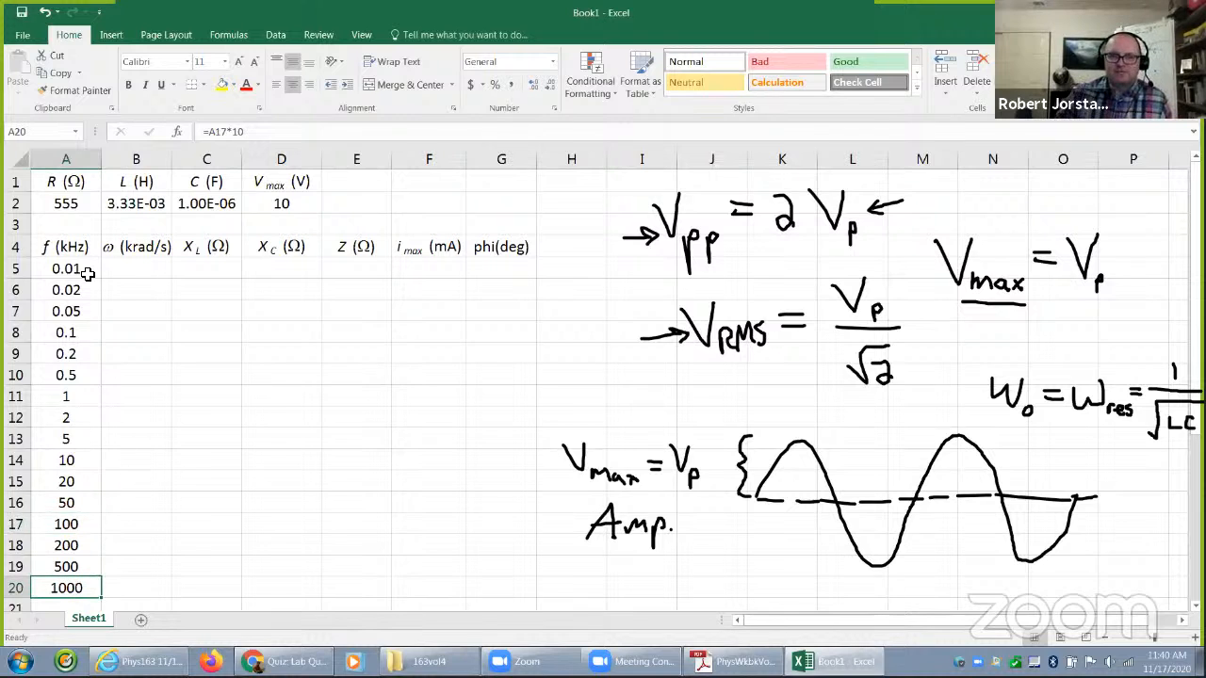
left_click_drag(73, 269, 72, 582)
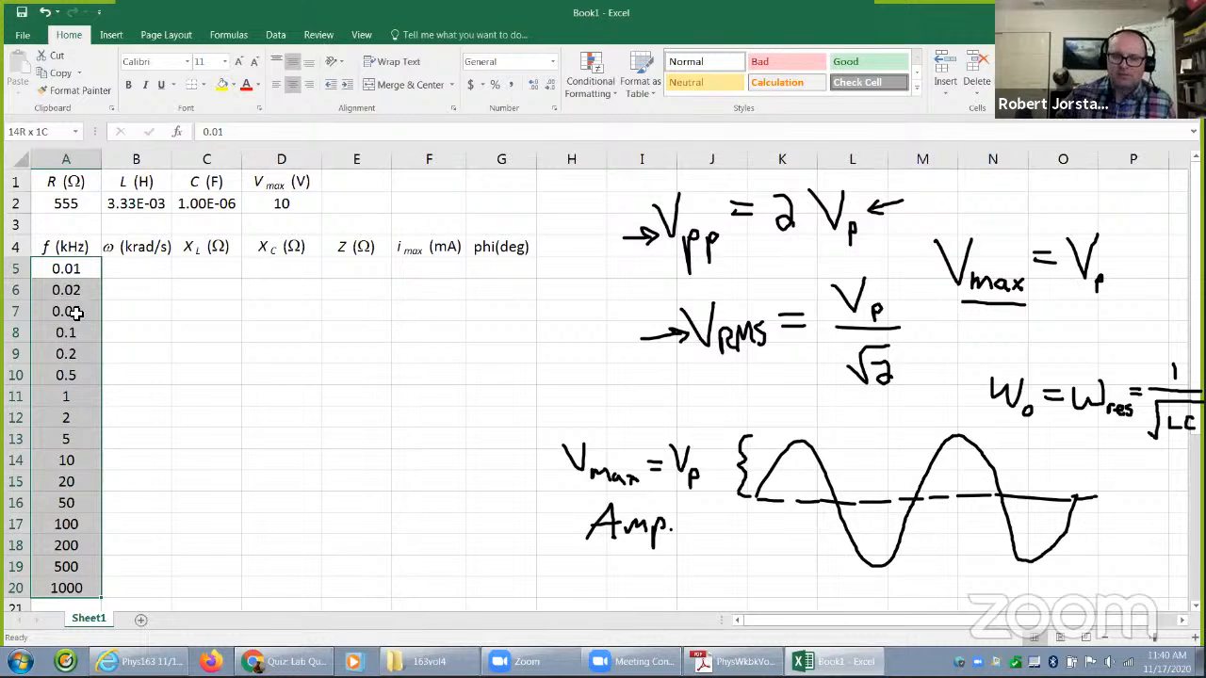
left_click(76, 253)
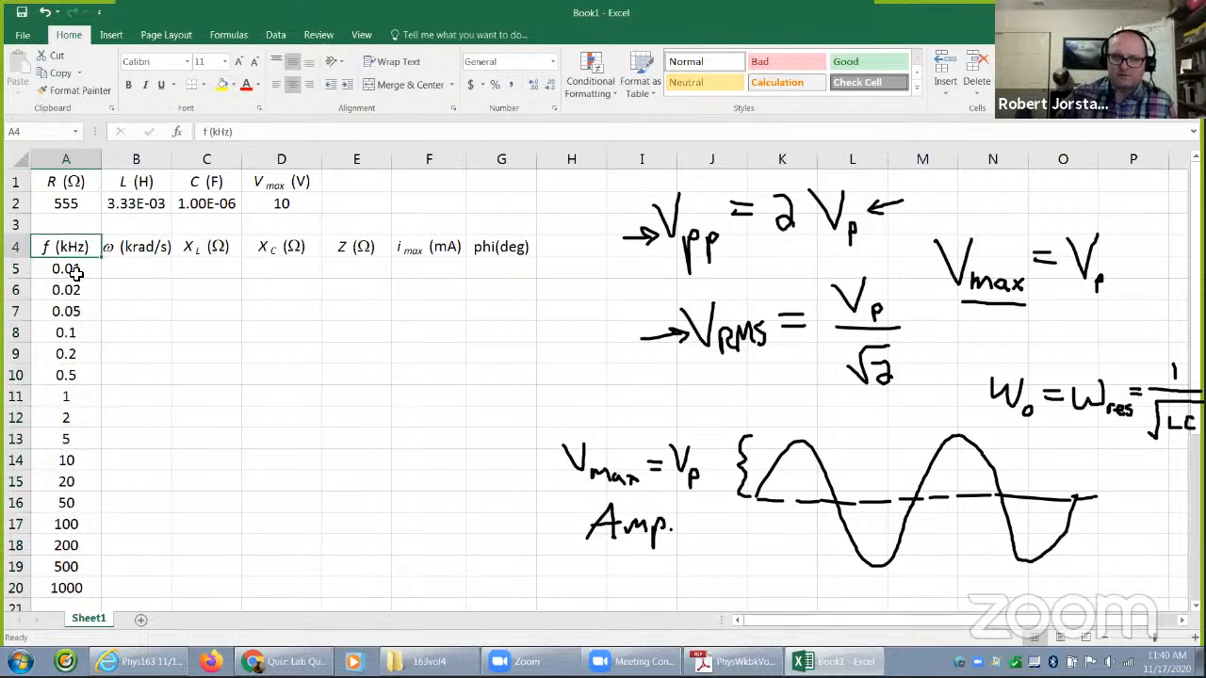
left_click_drag(76, 271, 75, 577)
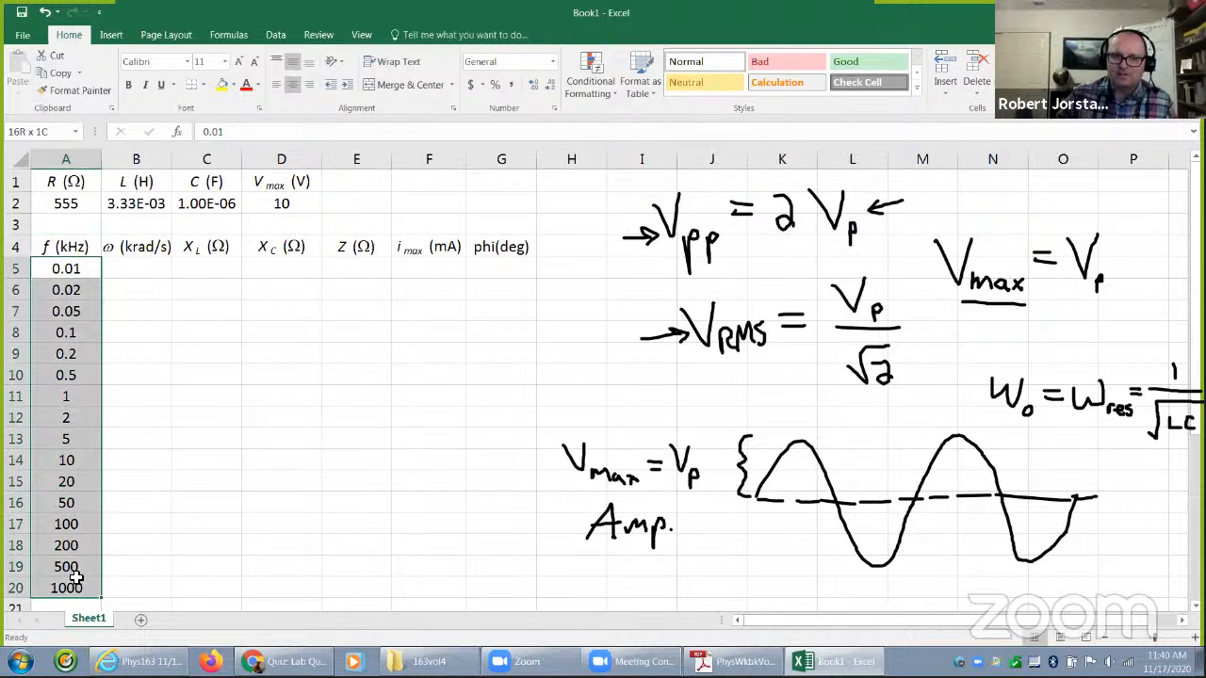
left_click(137, 351)
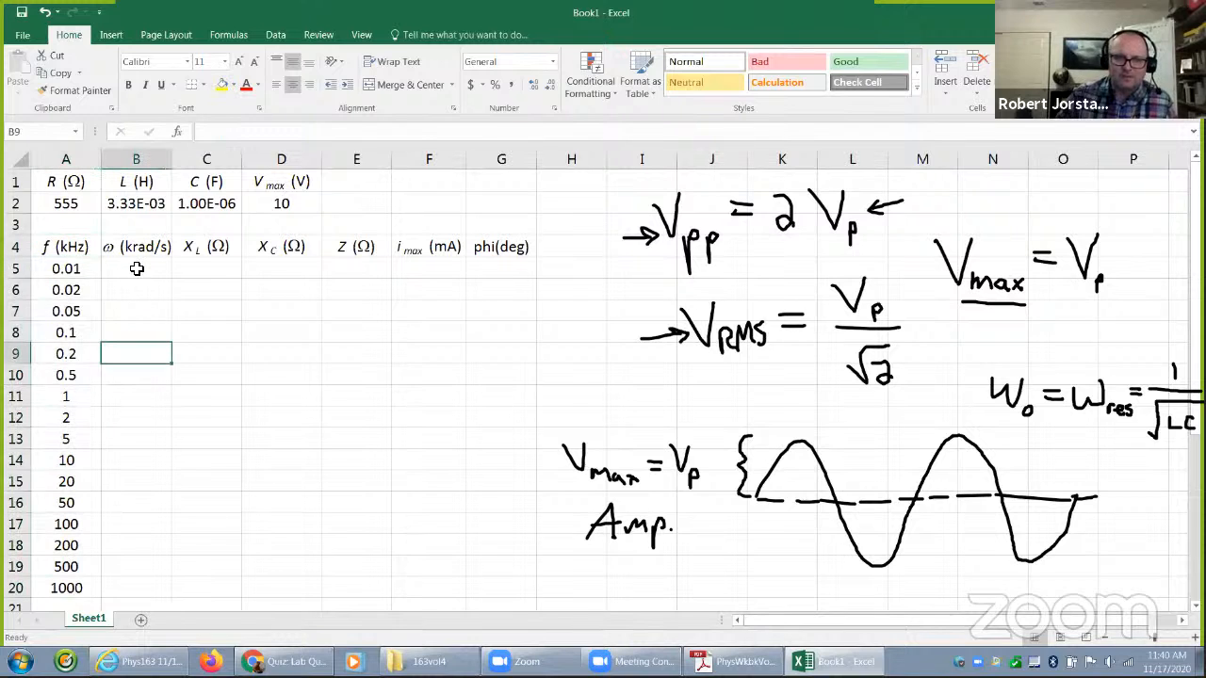
- Enter the formula =2*pi()*A5 in B5 to calculate the angular frequency
left_click(137, 269)
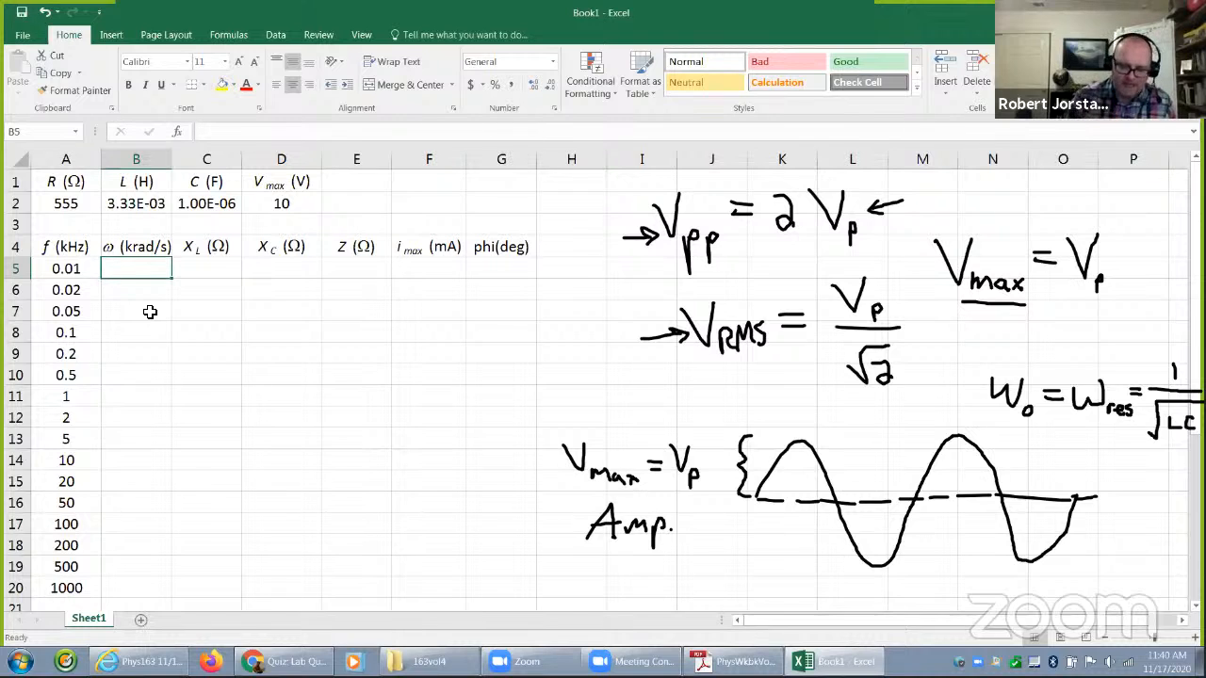
type("=")
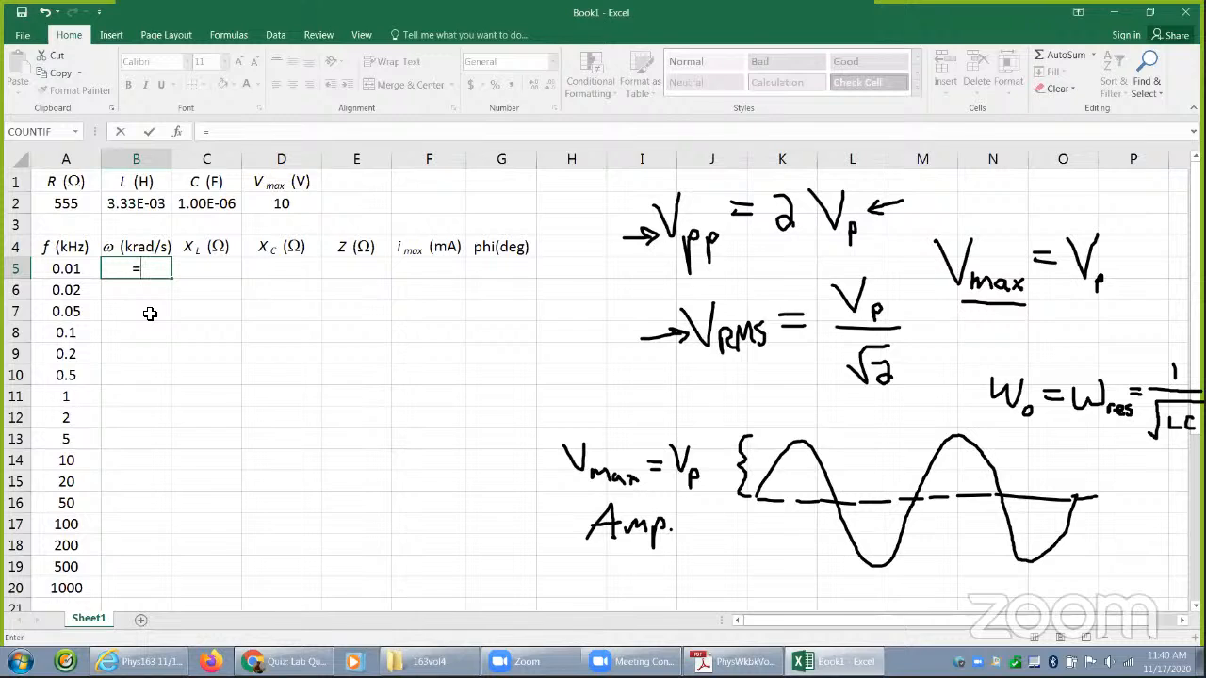
type("*pi()*")
left_click(77, 272)
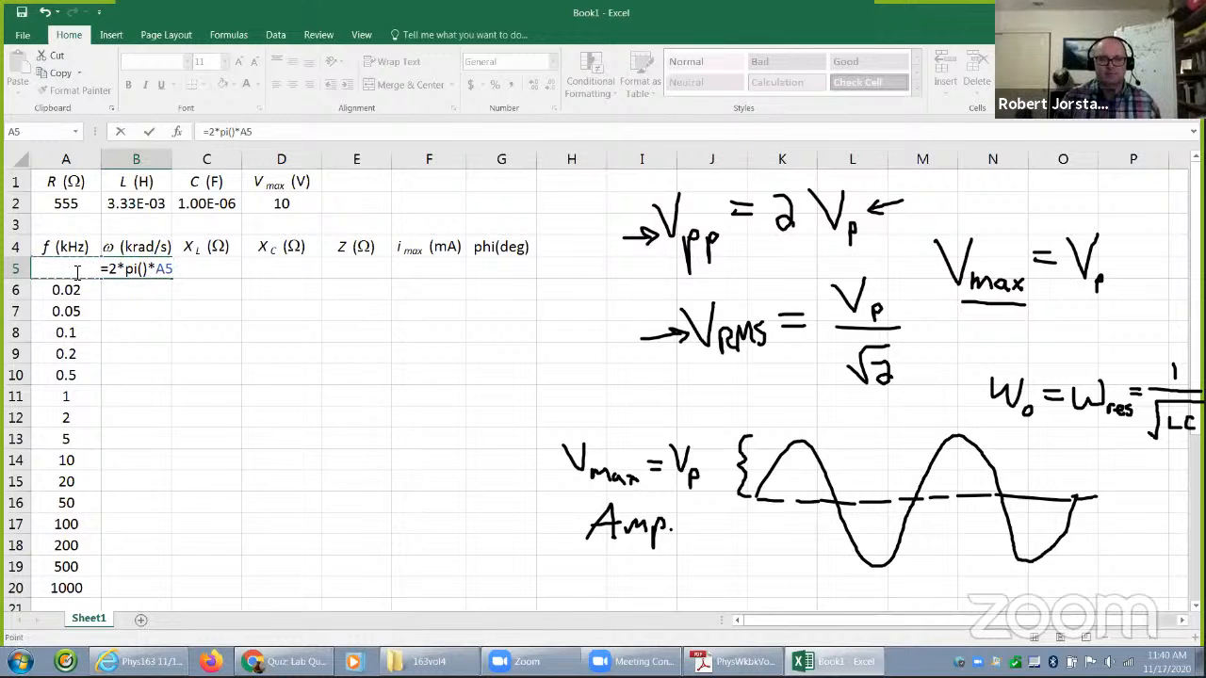
key("Return")
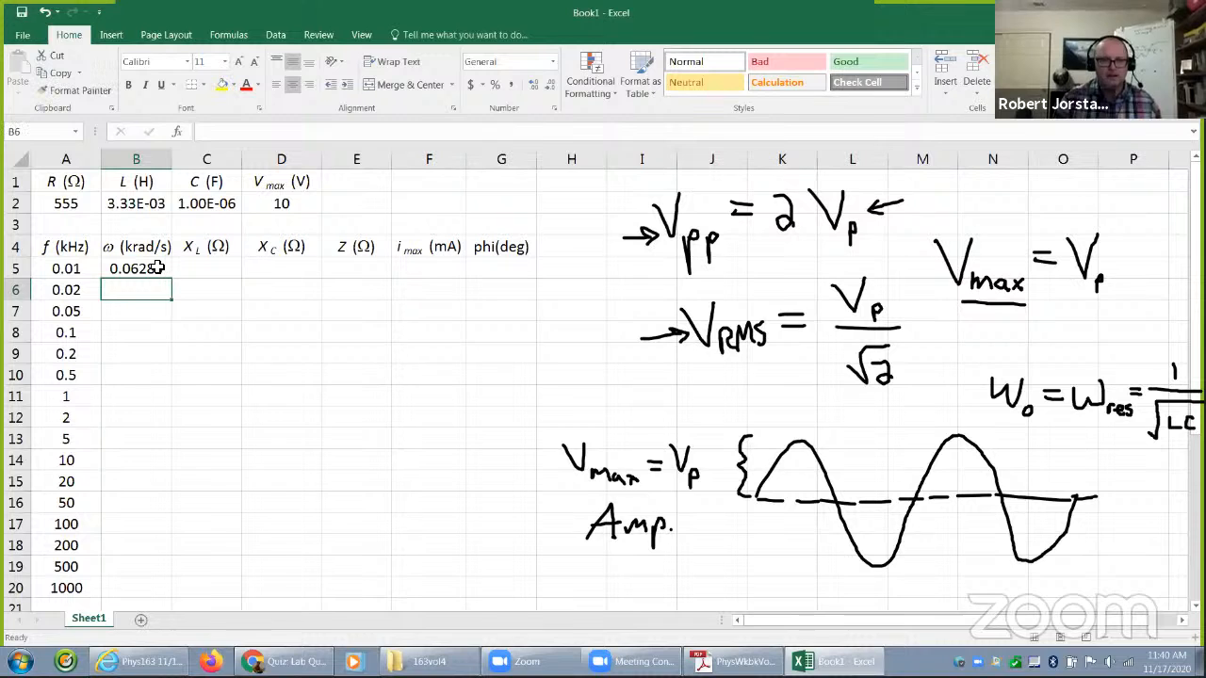
- Colour the letter k red in the frequency heading in A4 and the angular frequency heading in B4
left_click(157, 268)
double_click(68, 249)
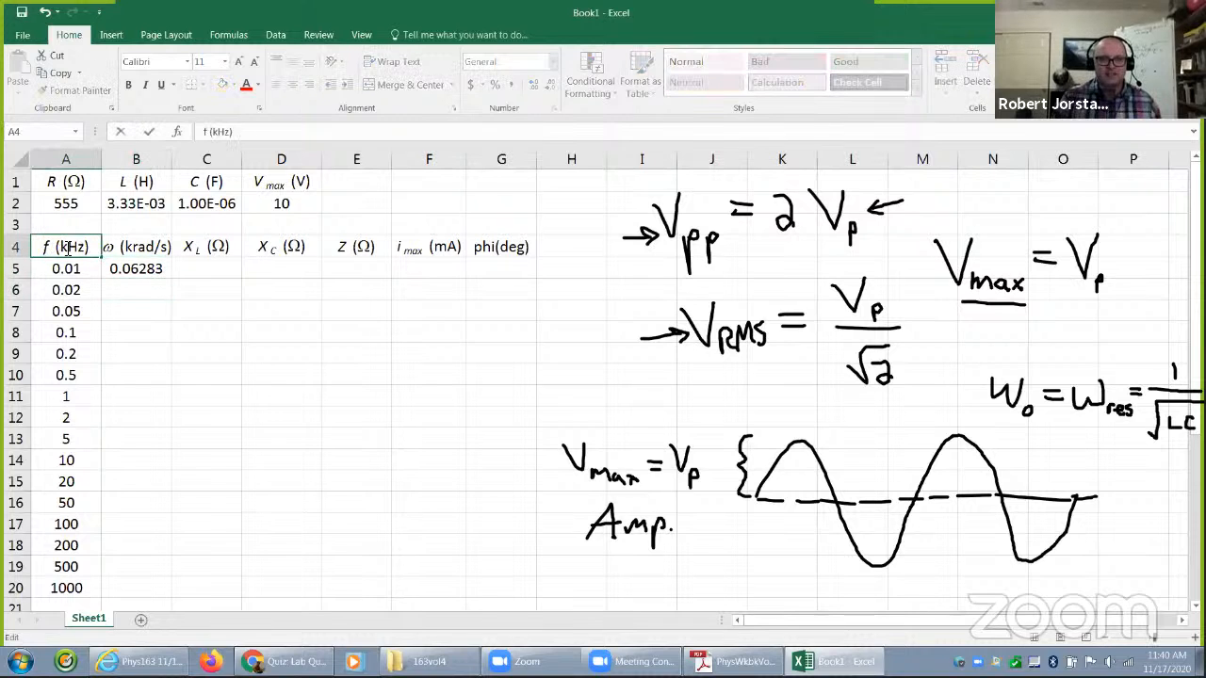
double_click(68, 247)
left_click(67, 248)
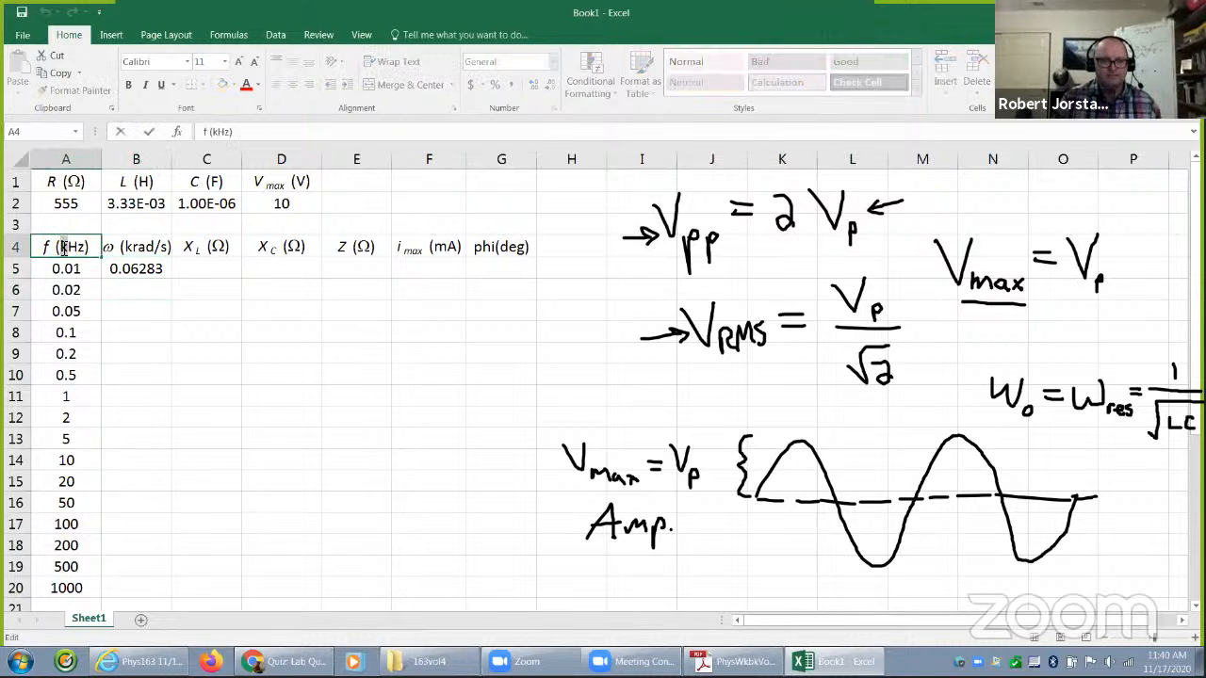
left_click(246, 87)
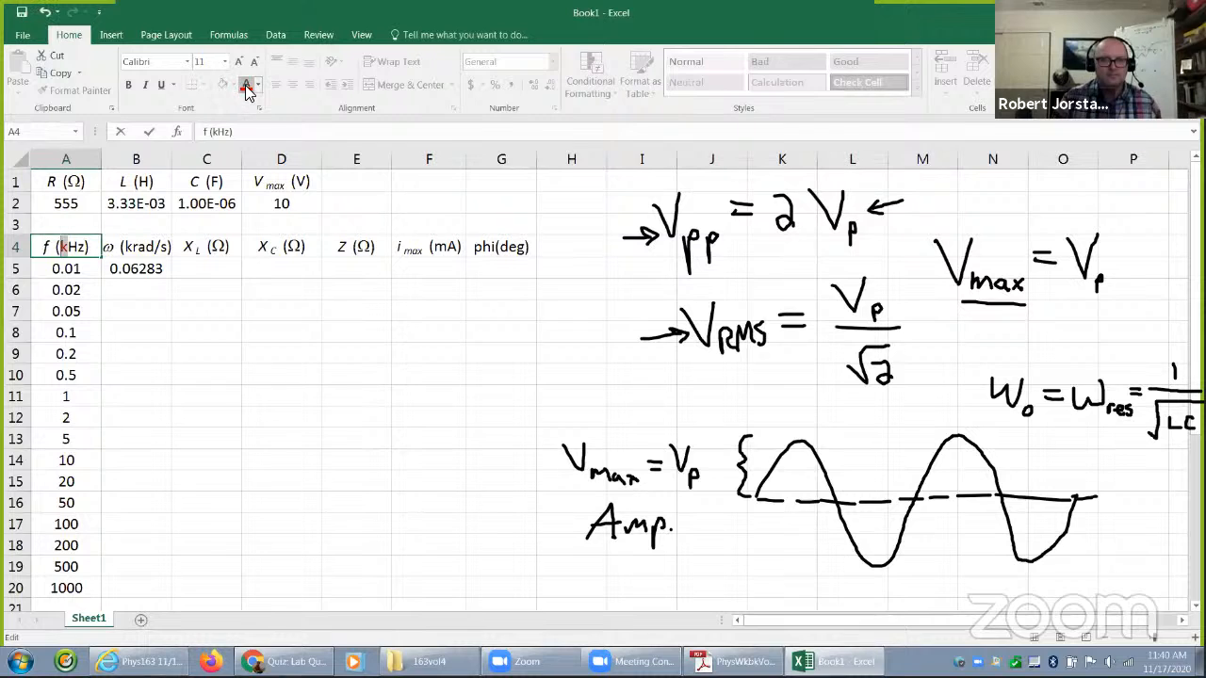
left_click(134, 247)
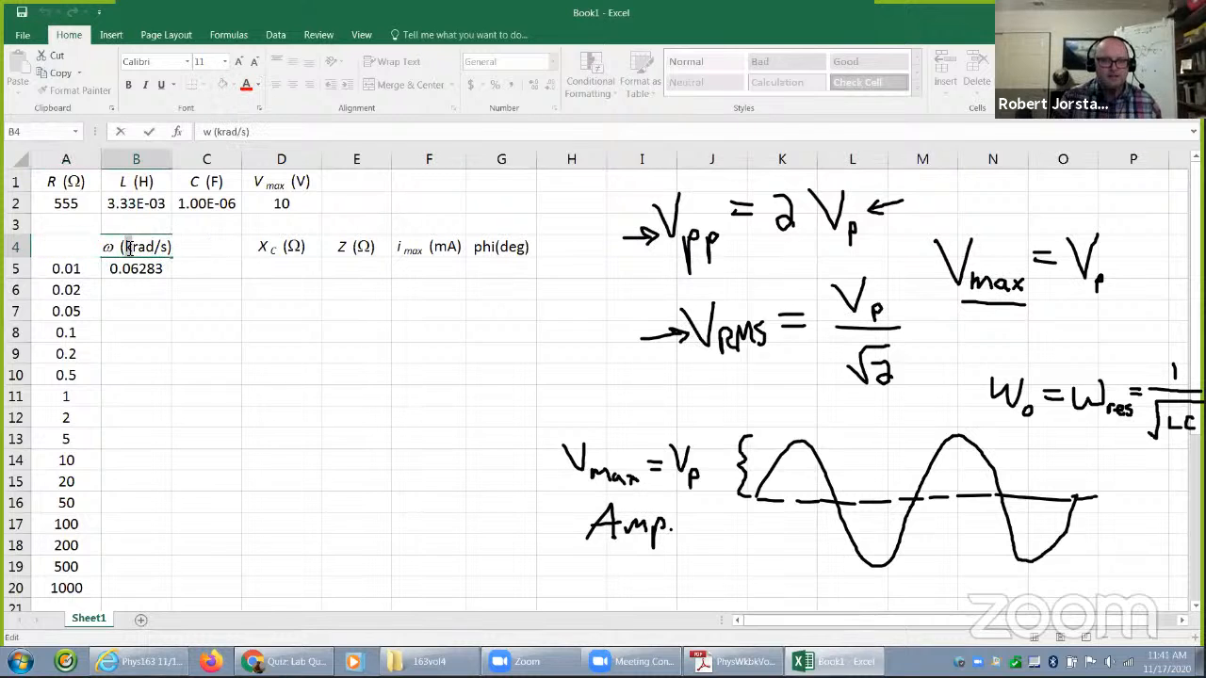
left_click(246, 87)
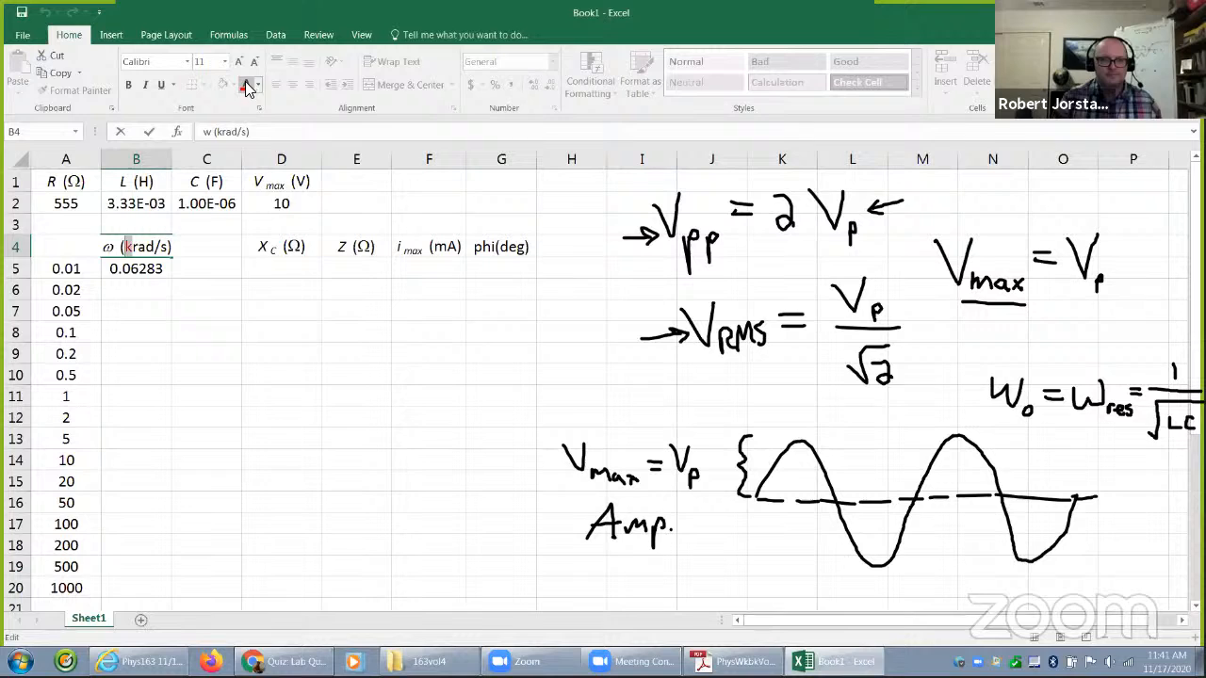
- Remove the kilo prefix from the headings in B4 and A4 so the units read rad/s and Hz
left_click(146, 287)
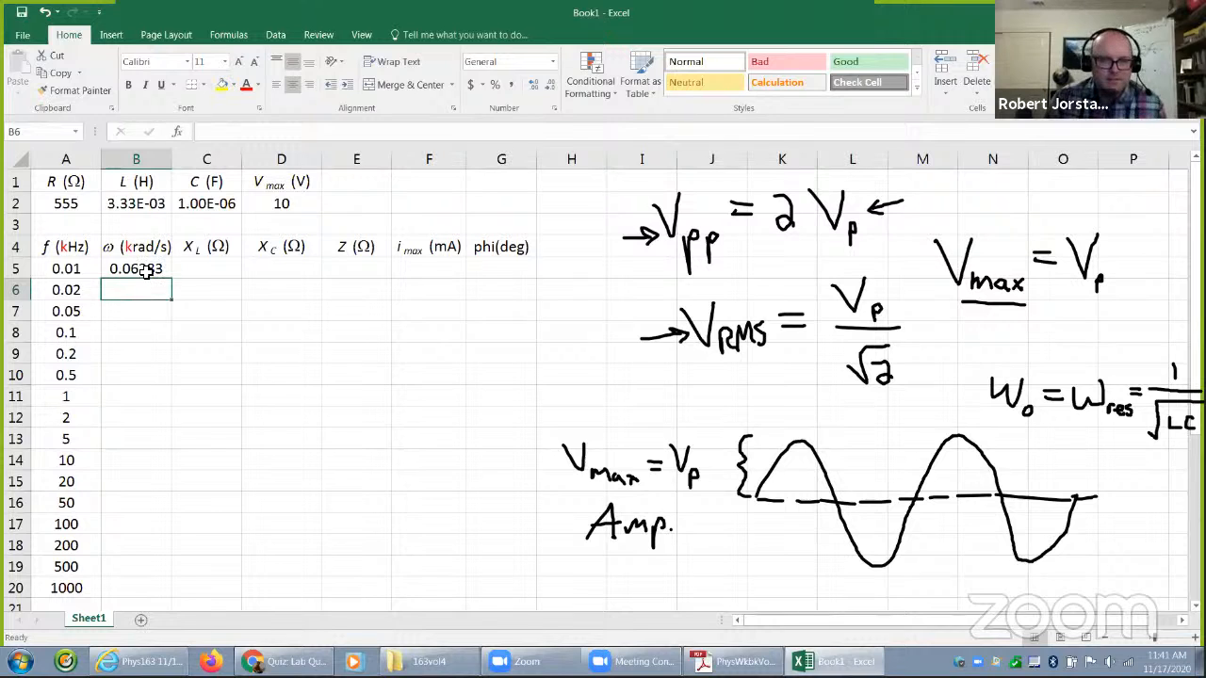
left_click(137, 269)
double_click(133, 245)
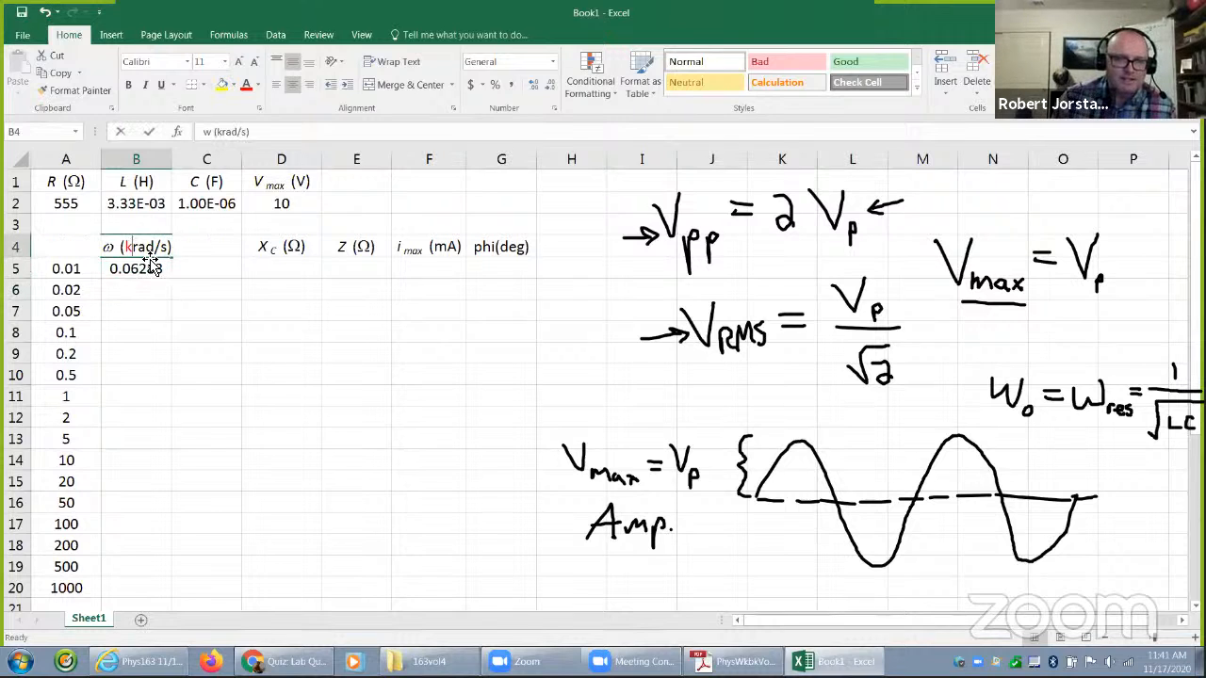
key("BackSpace")
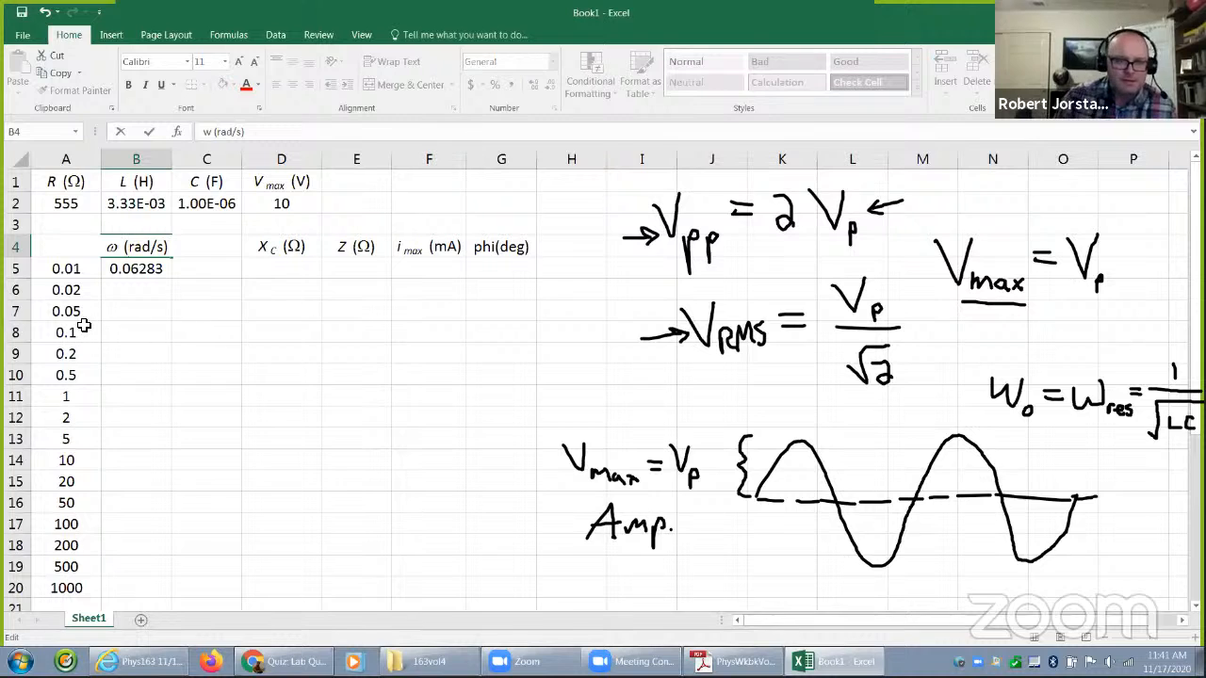
left_click(83, 325)
left_click(69, 247)
double_click(69, 247)
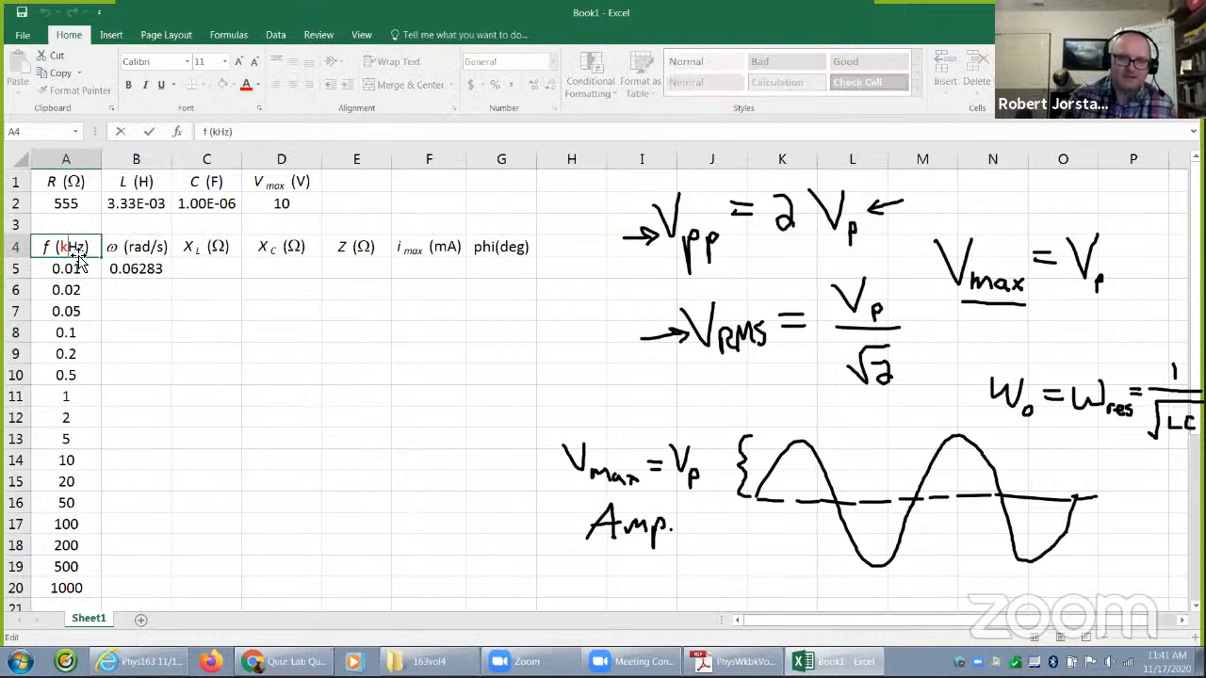
key("Delete")
left_click(140, 294)
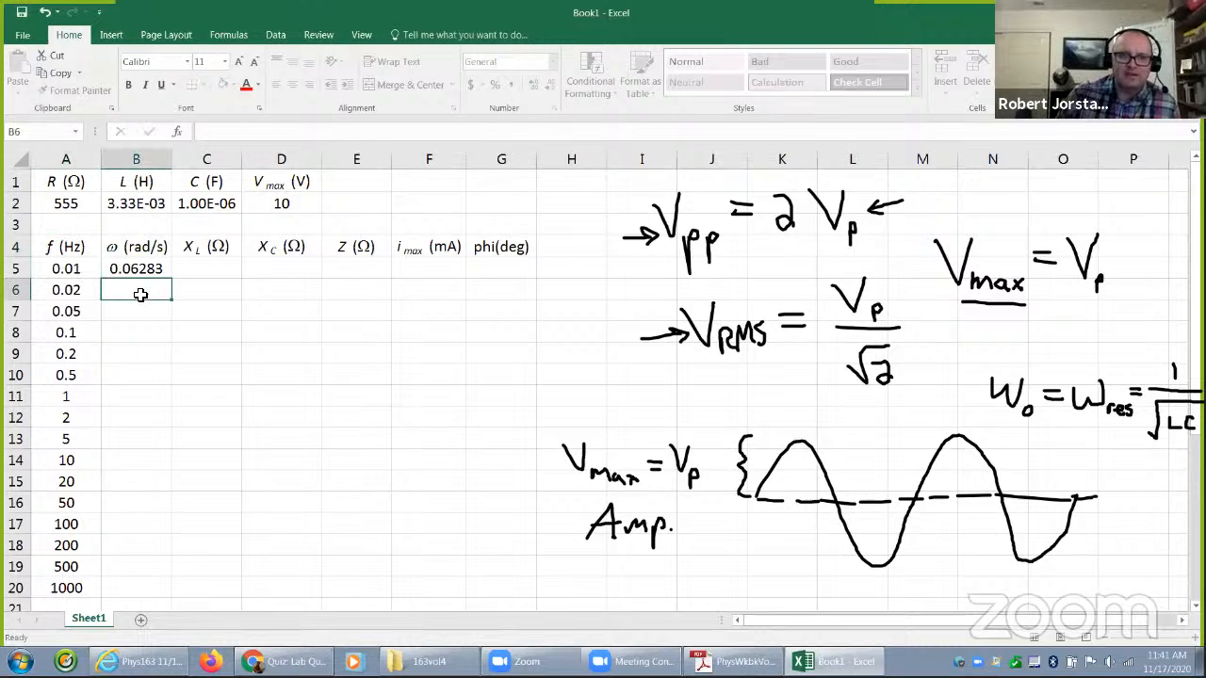
- Examine the frequency and angular frequency headings in row 4 and the first entries below them to check that the units match
left_click(77, 249)
left_click(128, 248)
left_click(124, 273)
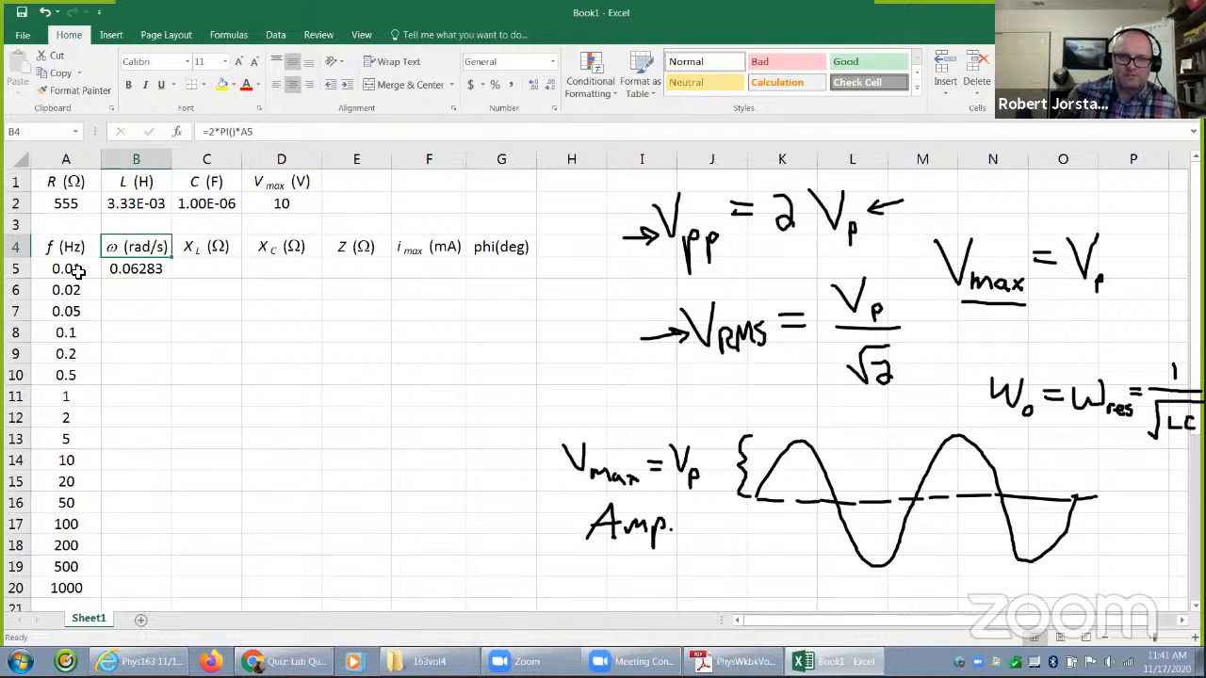
left_click(78, 272)
left_click(111, 273)
left_click(80, 275)
left_click(87, 307)
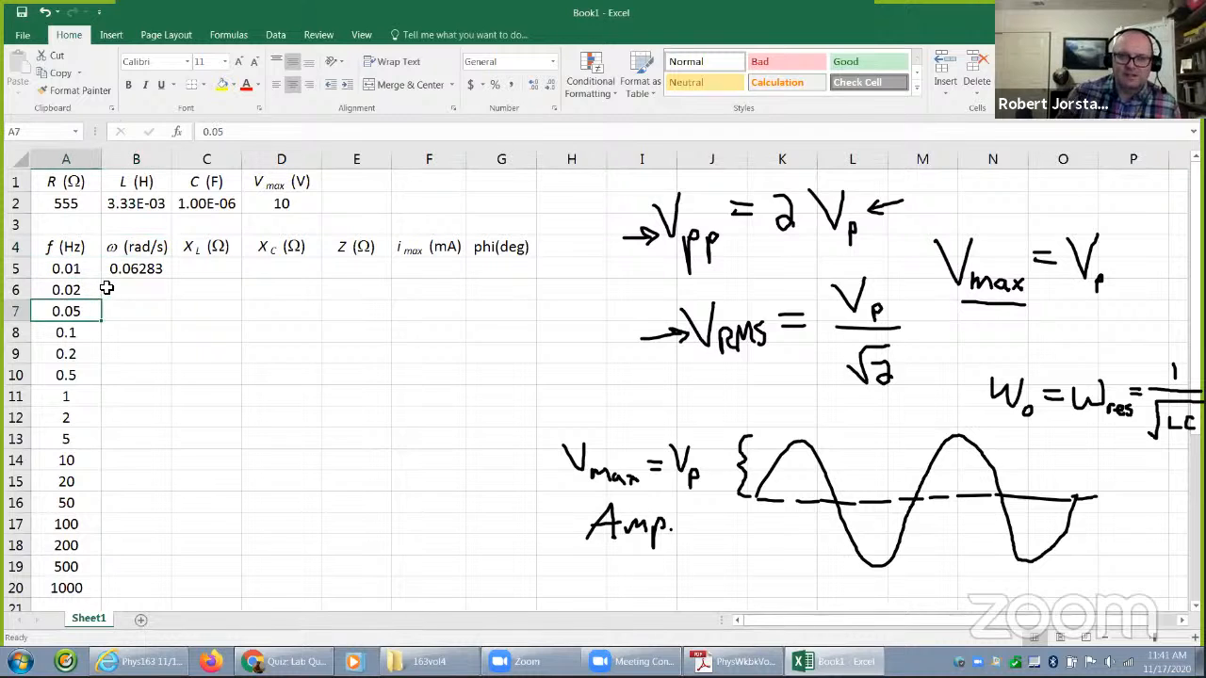
left_click(75, 247)
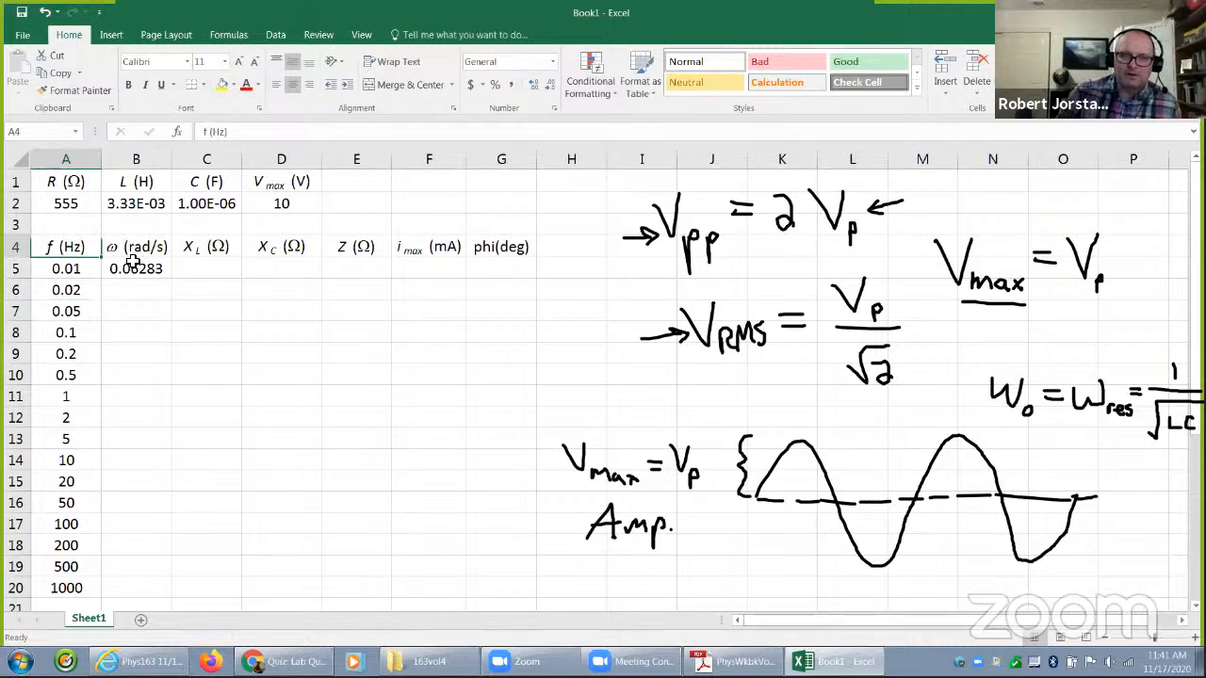
left_click(131, 253)
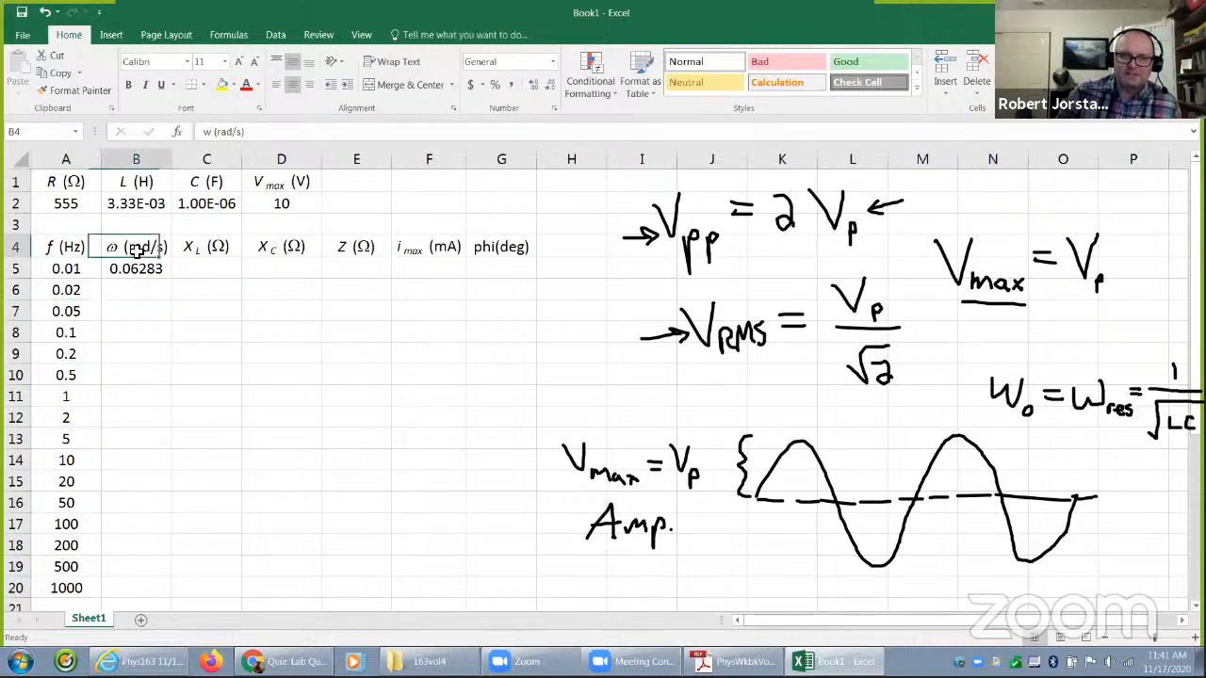
- Check the remaining row 4 headings and change the unit of the maximum current heading in F4 to A
left_click(206, 250)
left_click(275, 250)
left_click(356, 248)
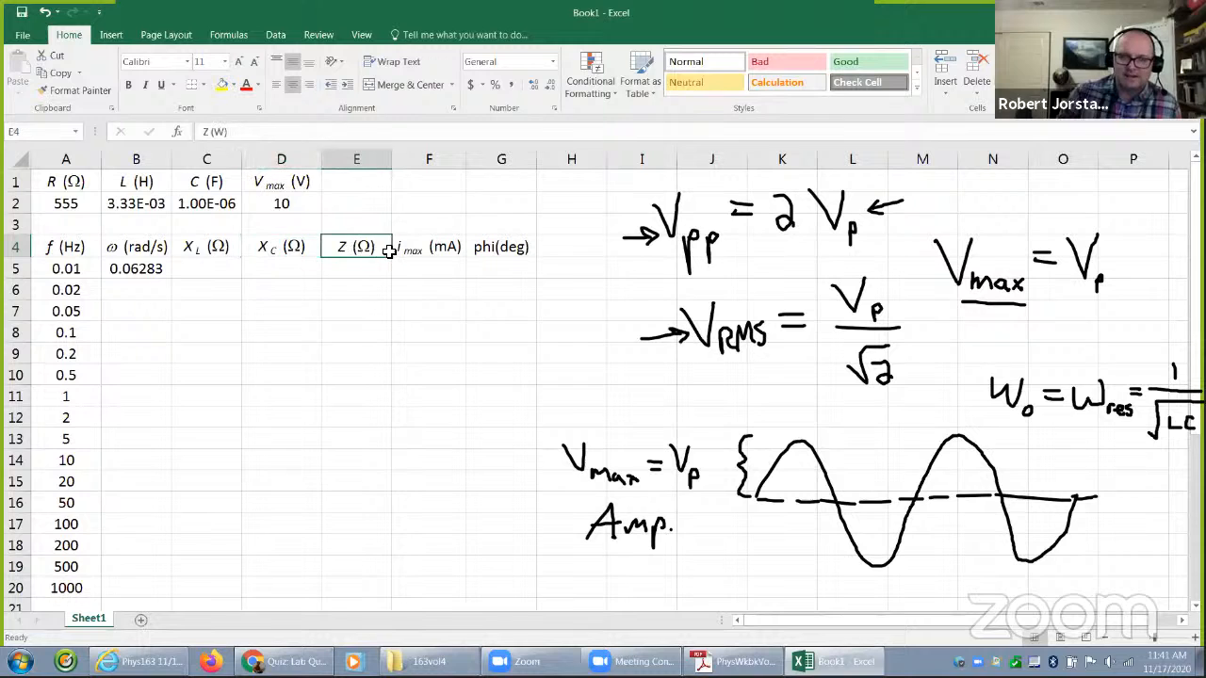
left_click(419, 249)
double_click(451, 247)
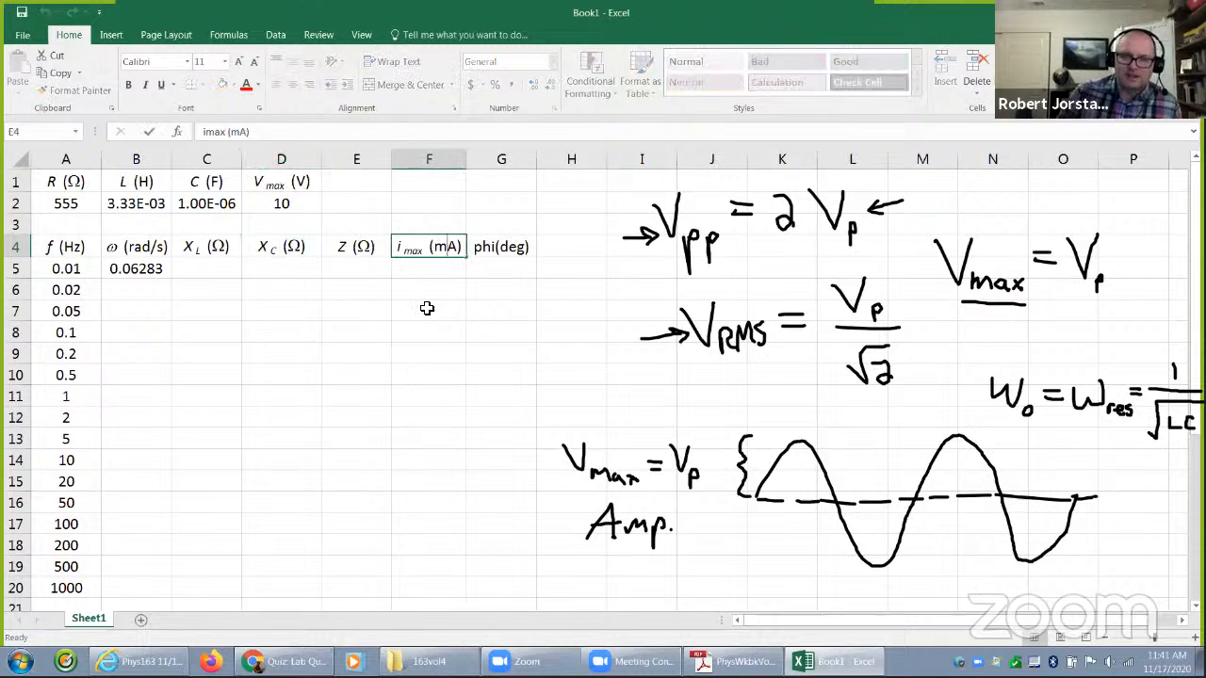
key("BackSpace")
left_click(365, 354)
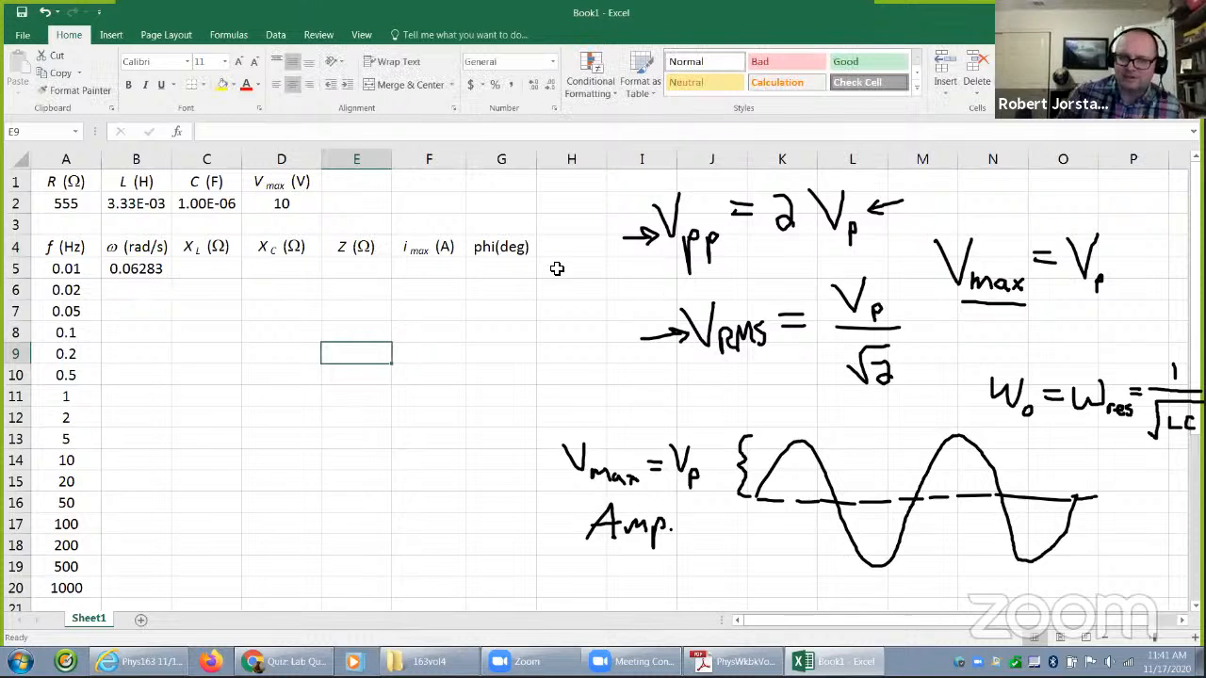
- Fill the angular frequency formula in B5 down to B20
left_click(144, 293)
left_click(158, 272)
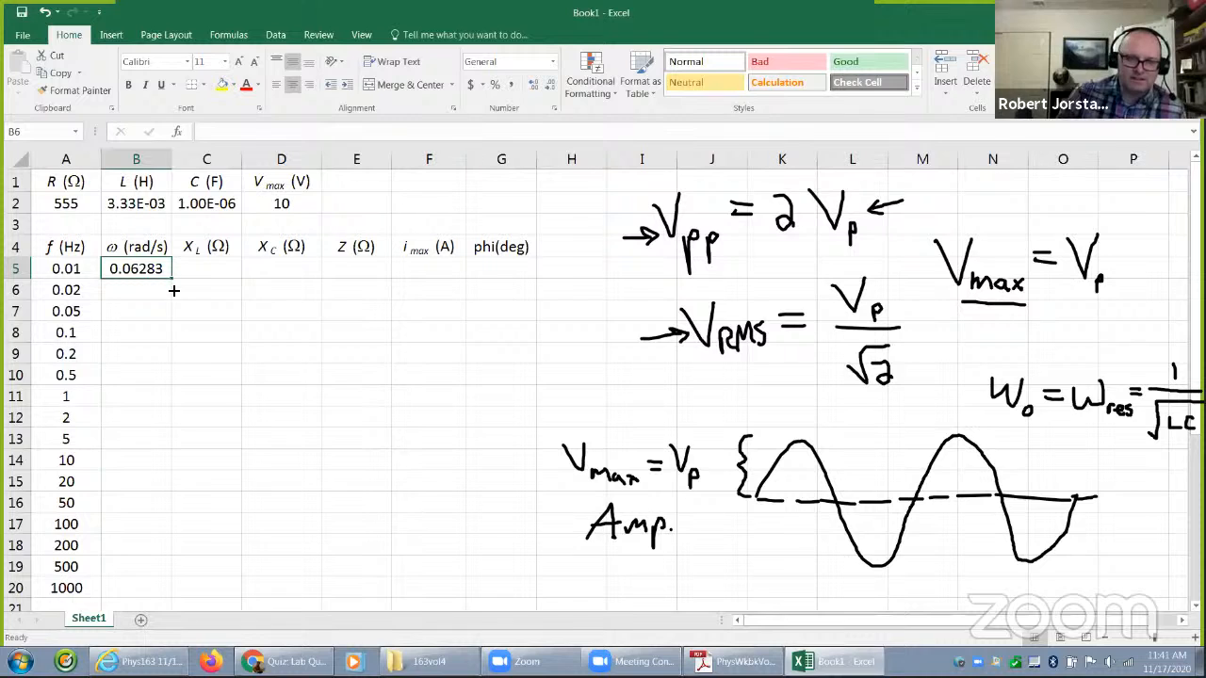
left_click_drag(173, 291, 168, 601)
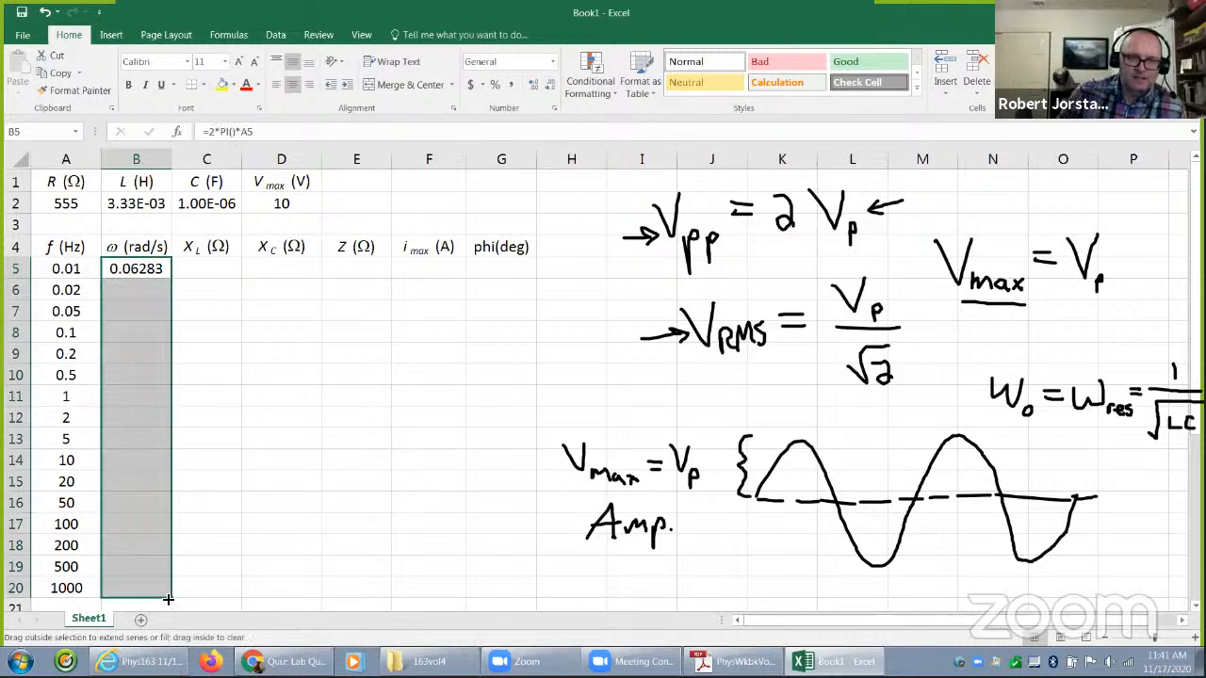
- Set the three starting frequencies in A5, A6 and A7 to 10, 20 and 50 Hz
left_click(81, 271)
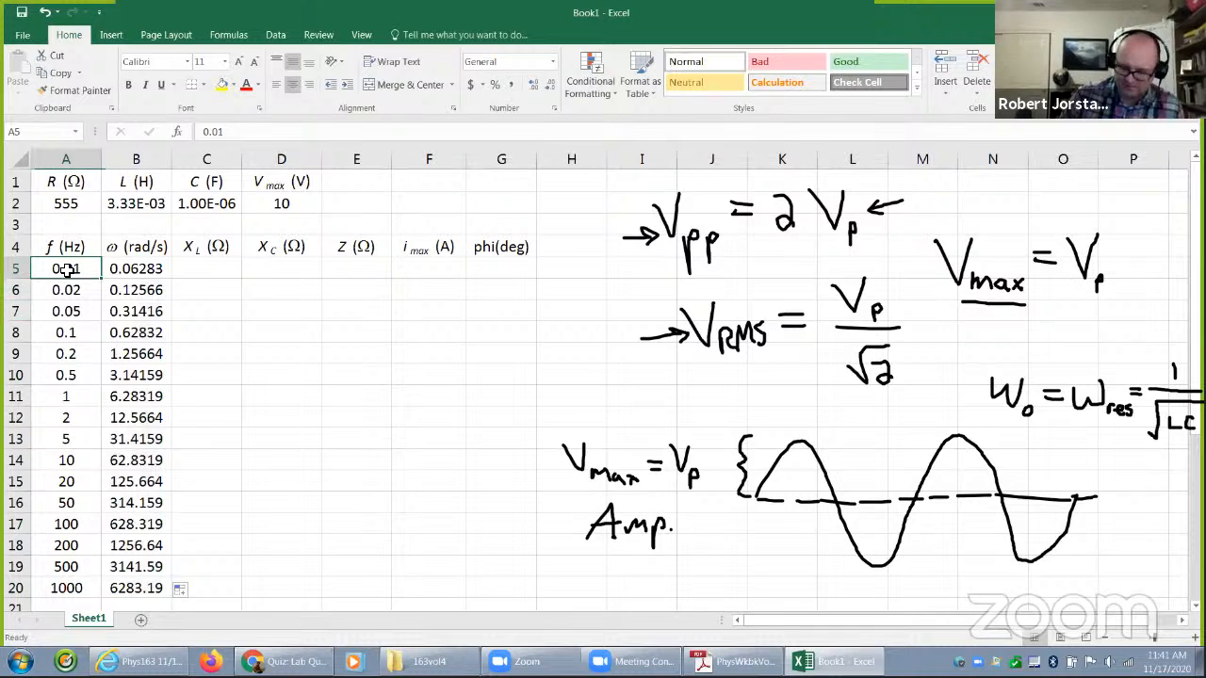
type("10")
key("Return")
type("20")
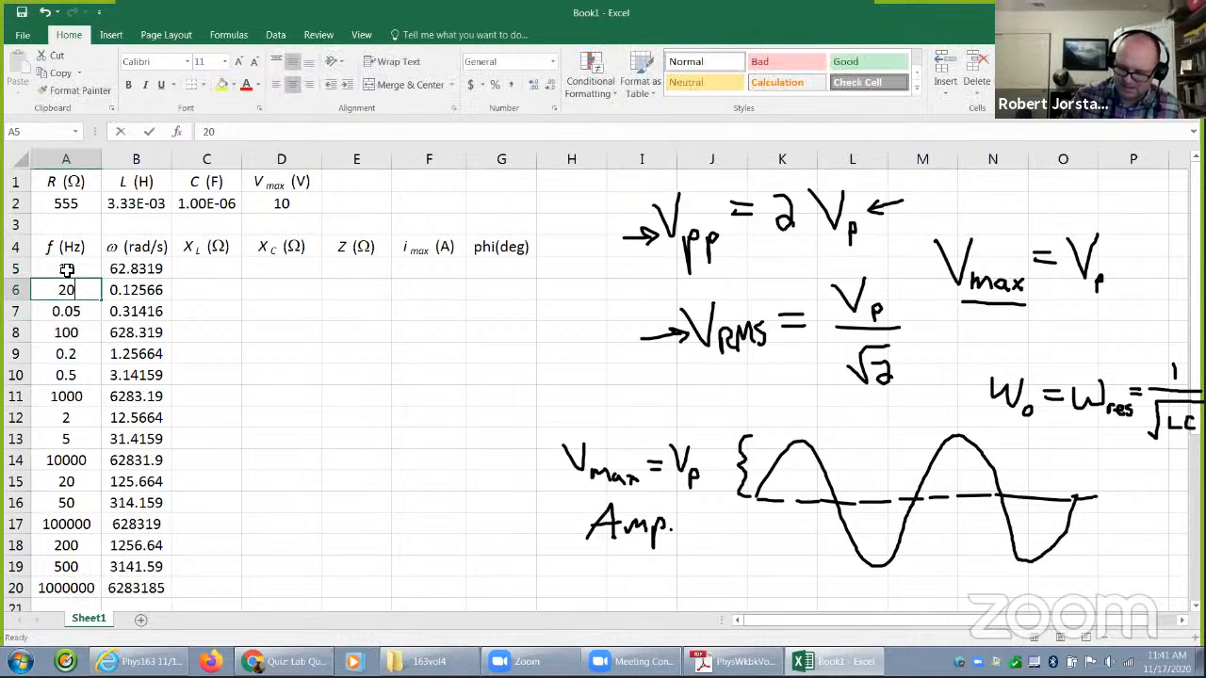
key("Return")
type("50")
key("Return")
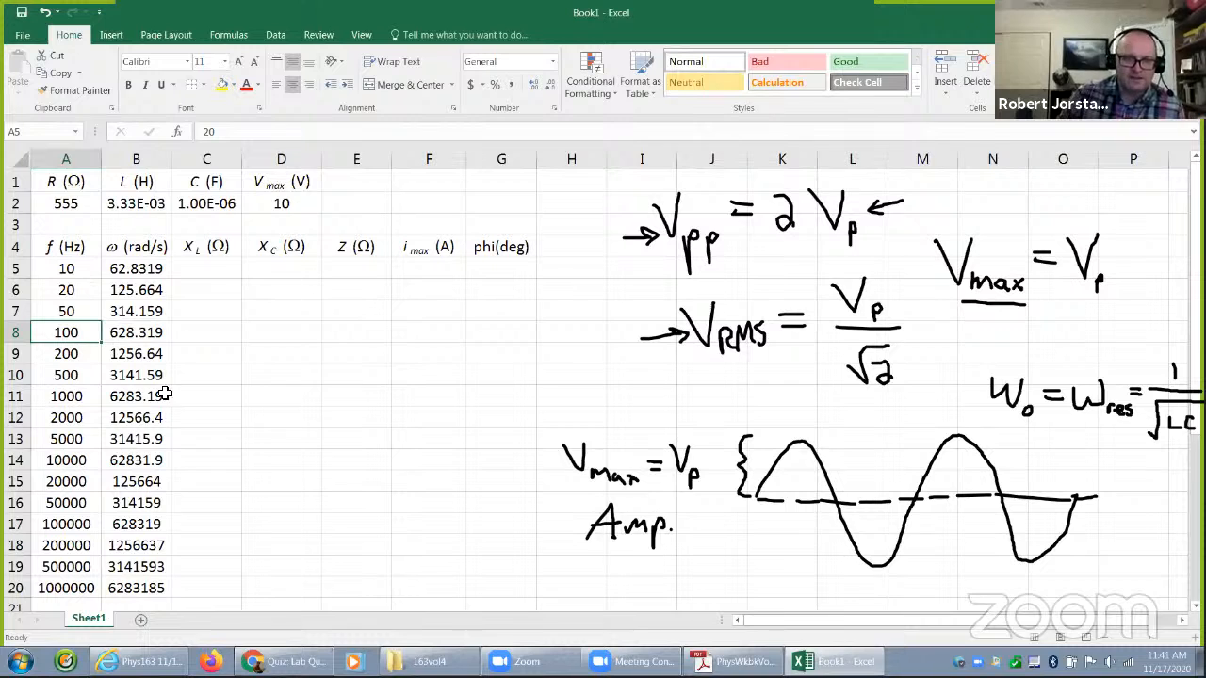
- Format the angular frequencies in B5 to B20 with no decimal places and fit columns A and B to their contents
left_click_drag(154, 271, 165, 588)
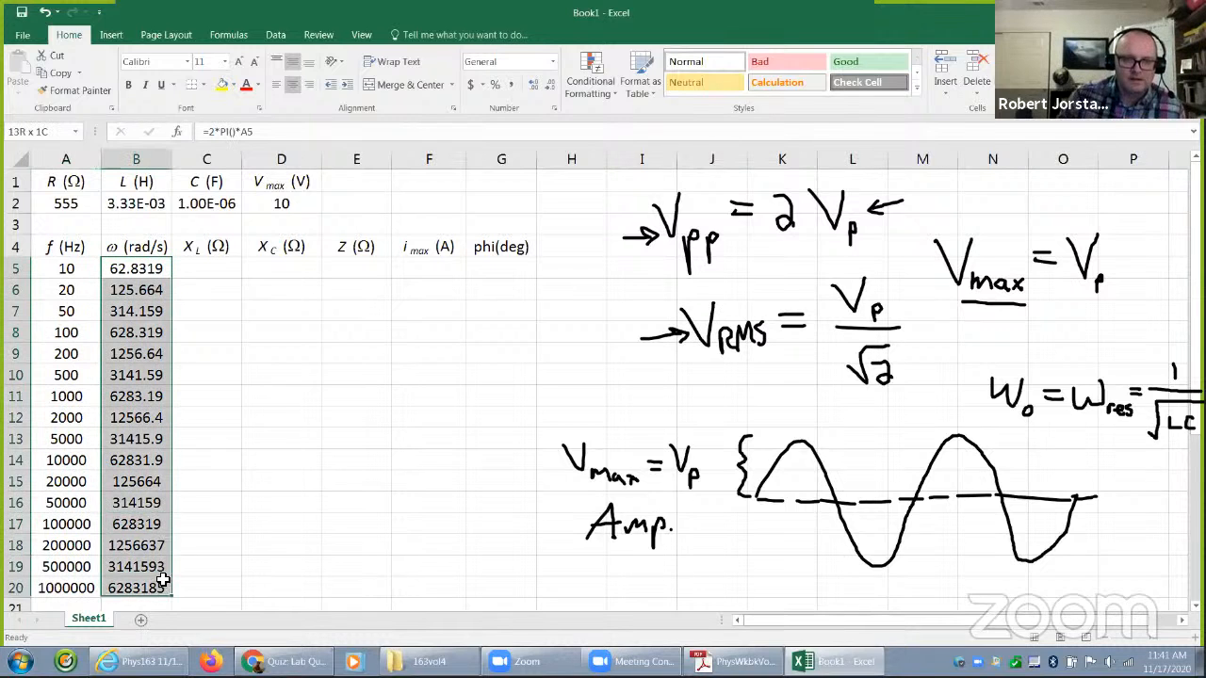
left_click(536, 87)
left_click(548, 85)
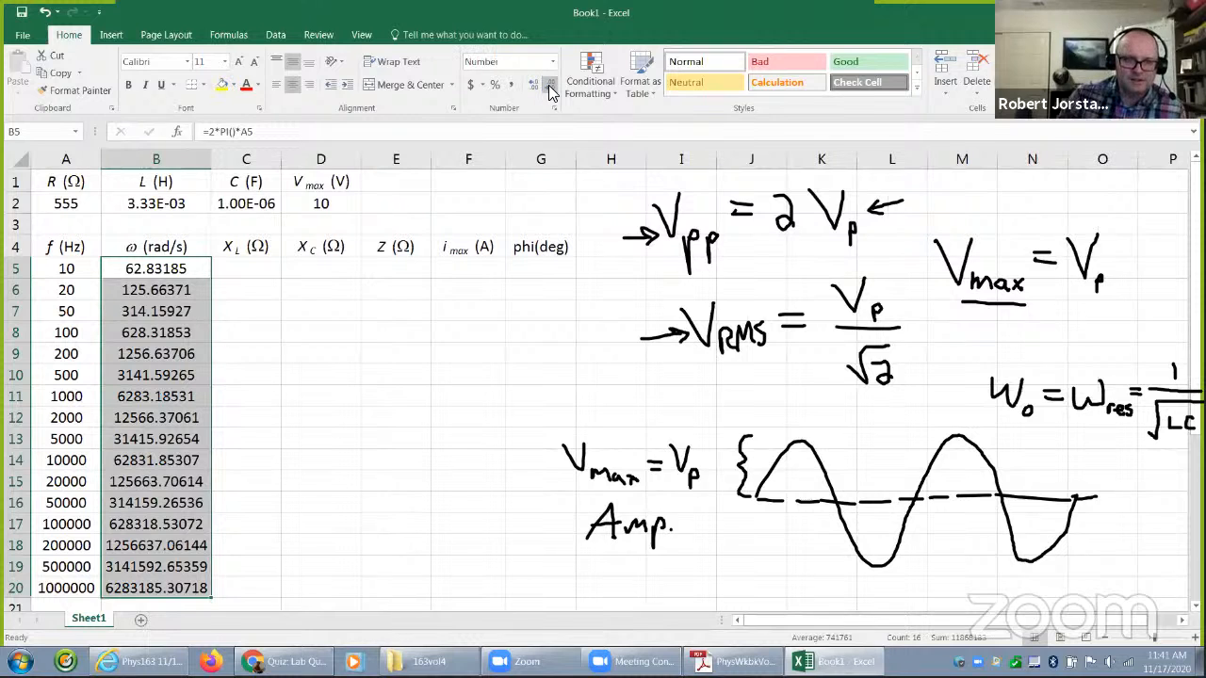
left_click(247, 456)
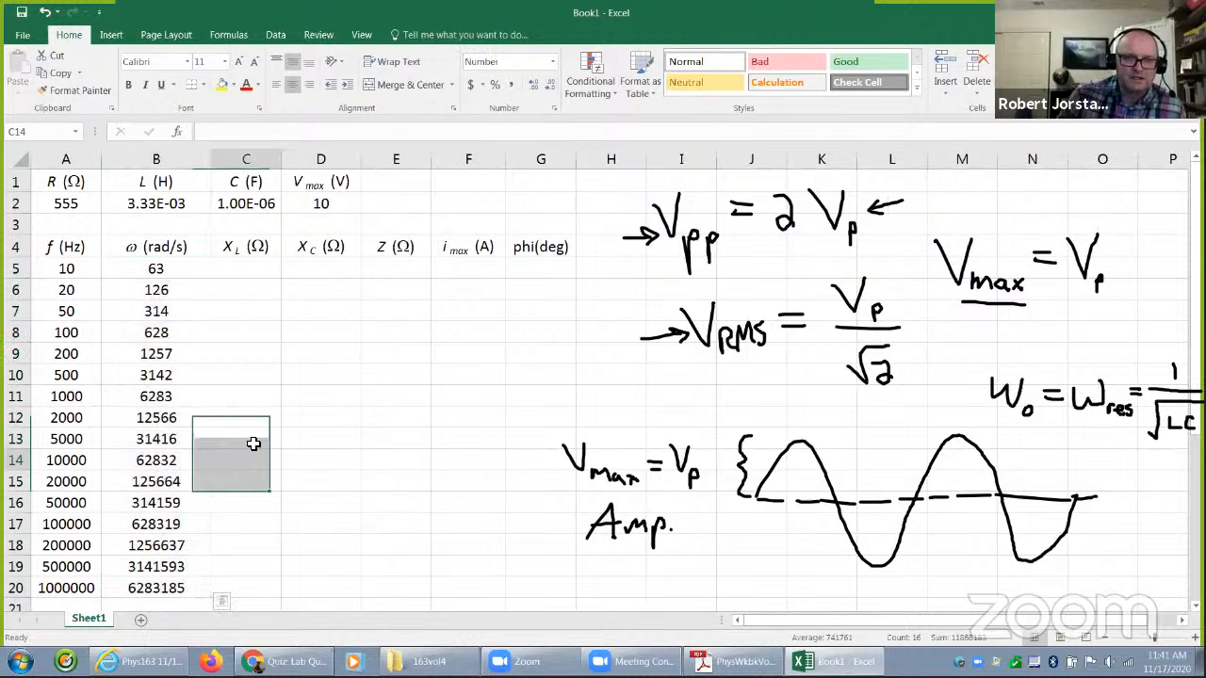
left_click(205, 166)
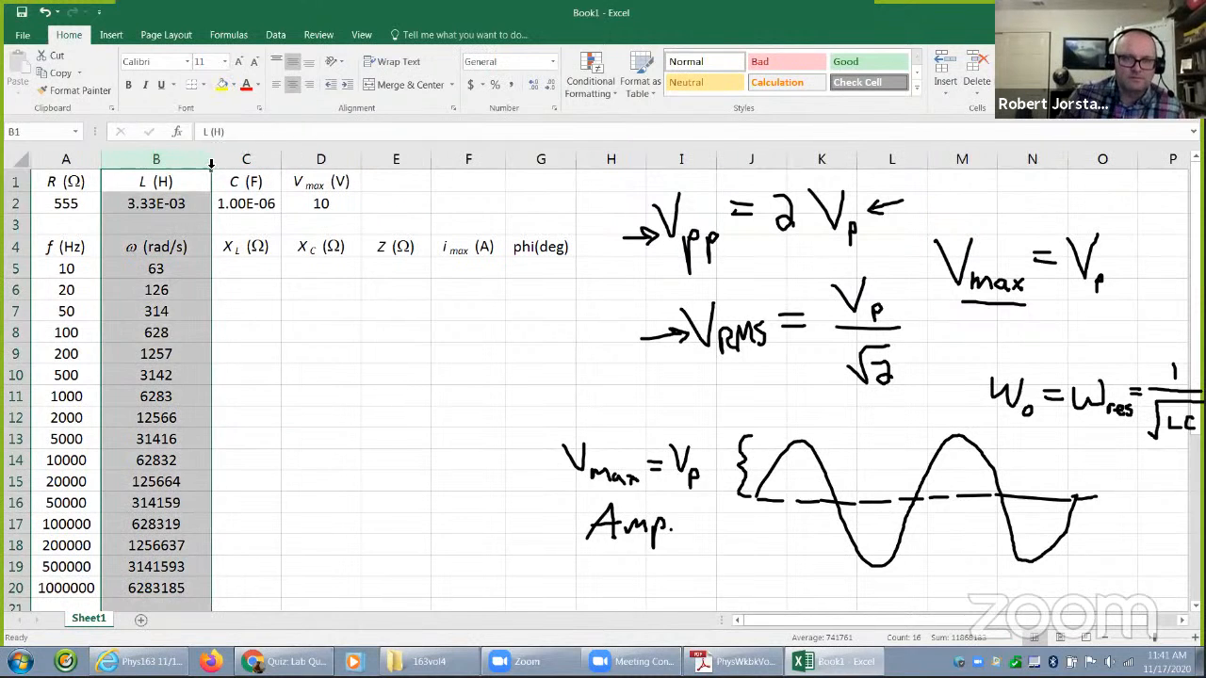
double_click(103, 168)
- Enter the inductive reactance formula =B5*$B$2 in C5 and fill it down to C20
left_click(210, 267)
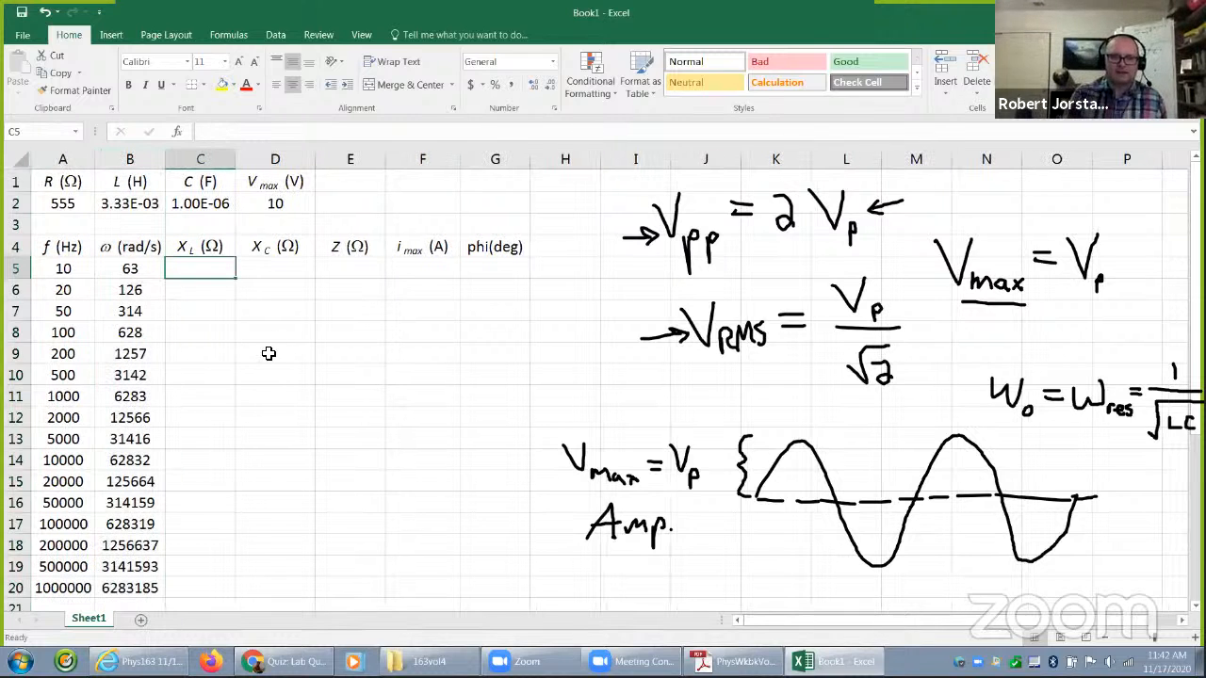
type("=")
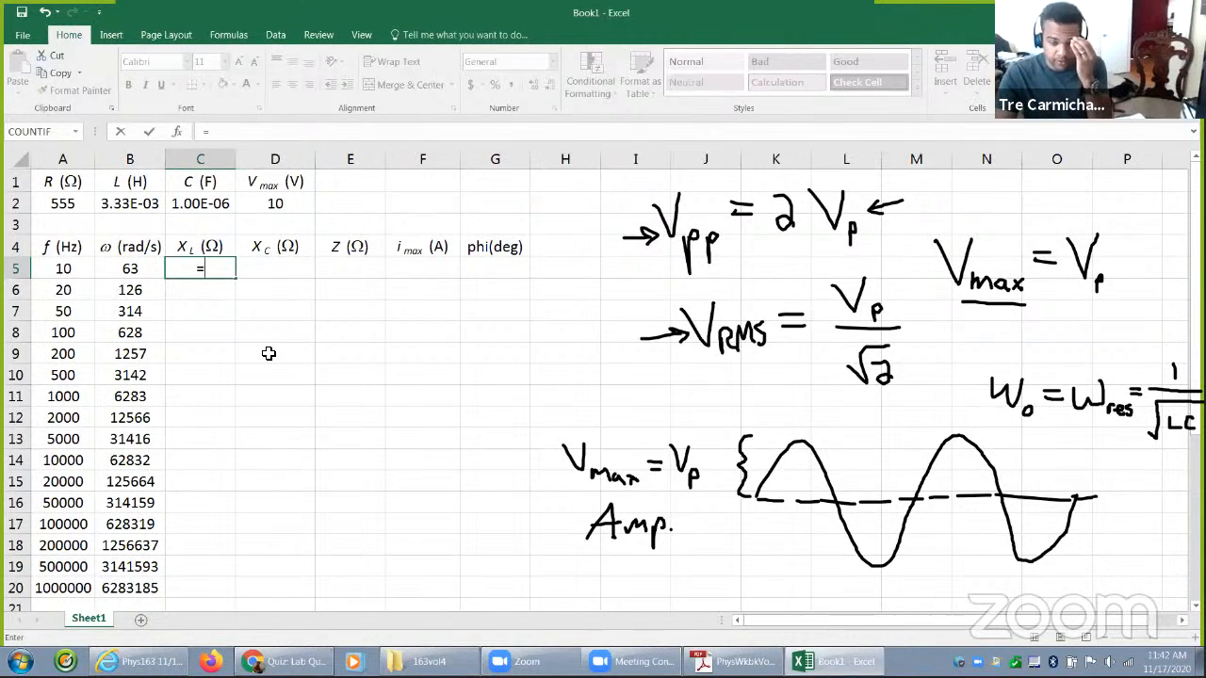
left_click(131, 271)
type("*")
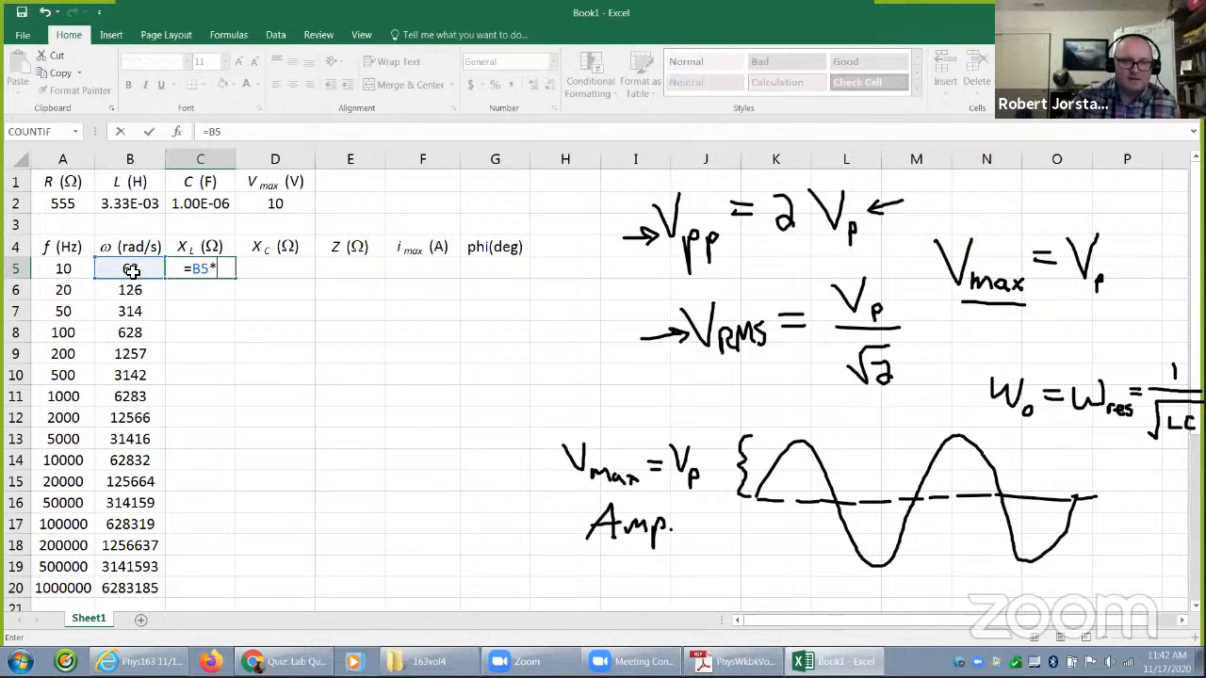
left_click(148, 203)
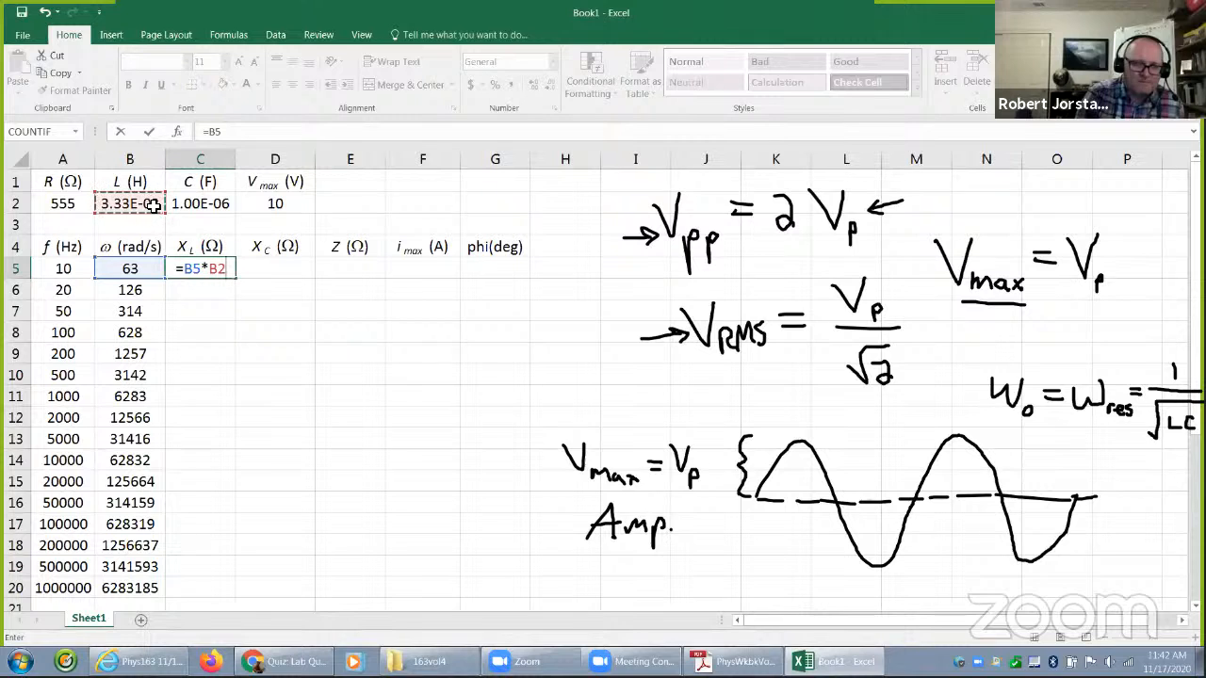
key("F4")
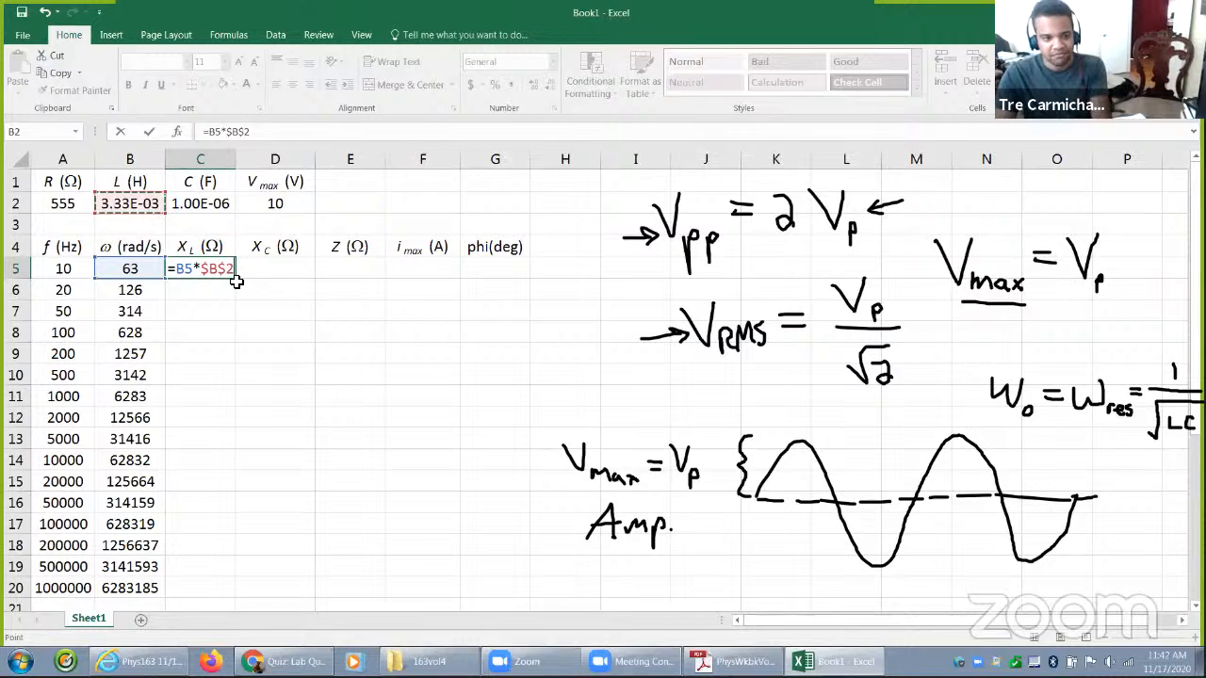
left_click(212, 520)
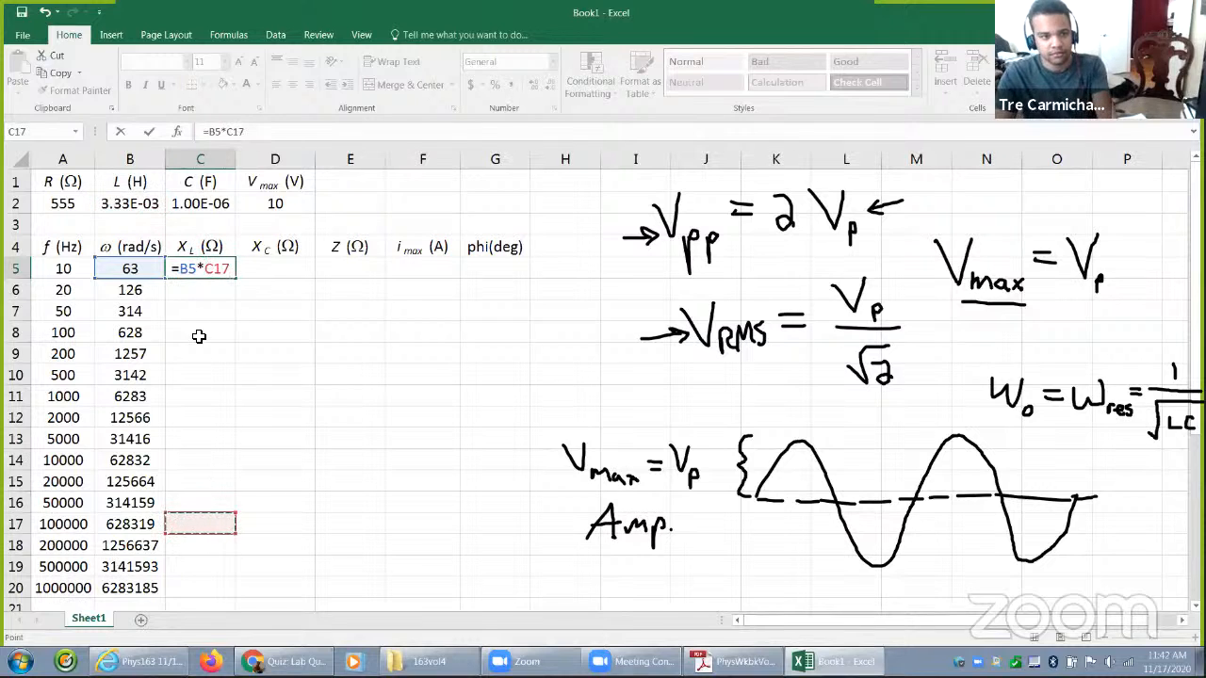
key("BackSpace")
key("BackSpace")
key("BackSpace")
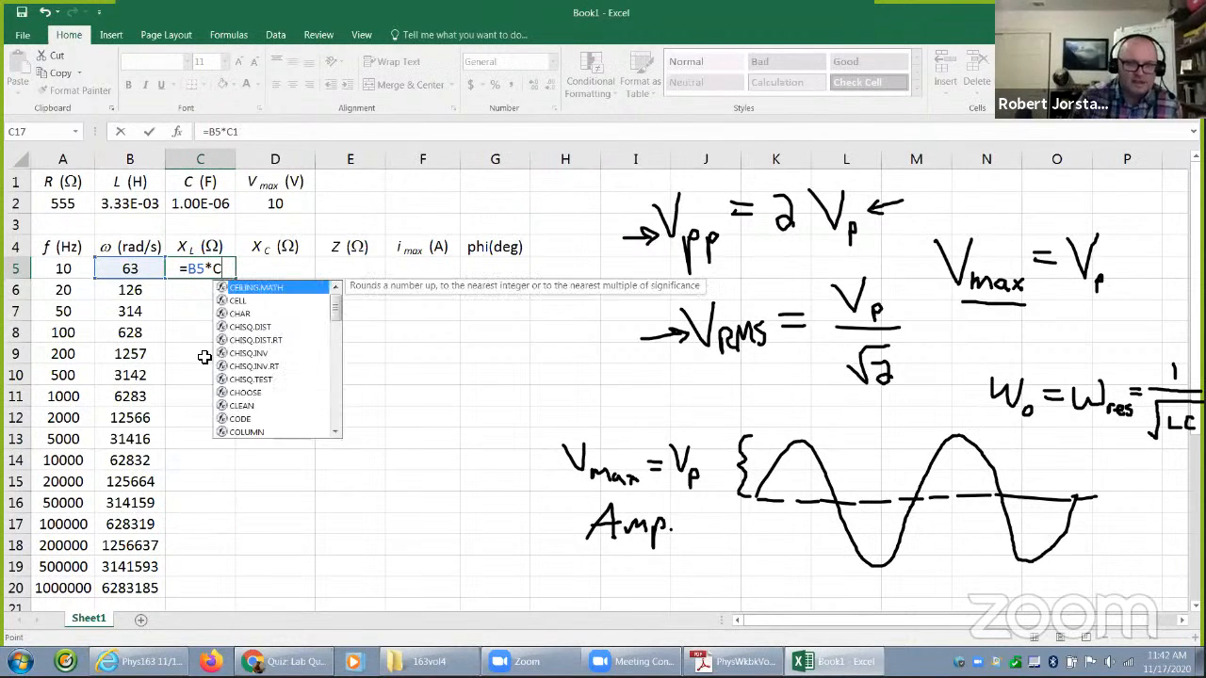
left_click(148, 209)
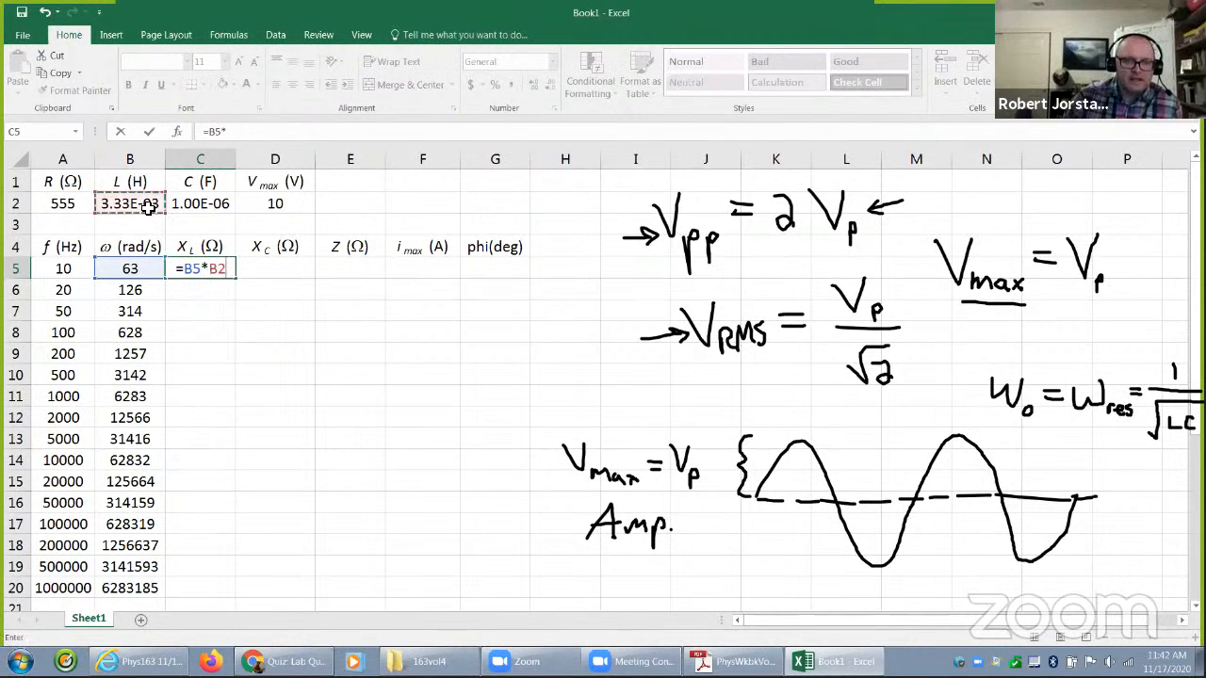
key("F4")
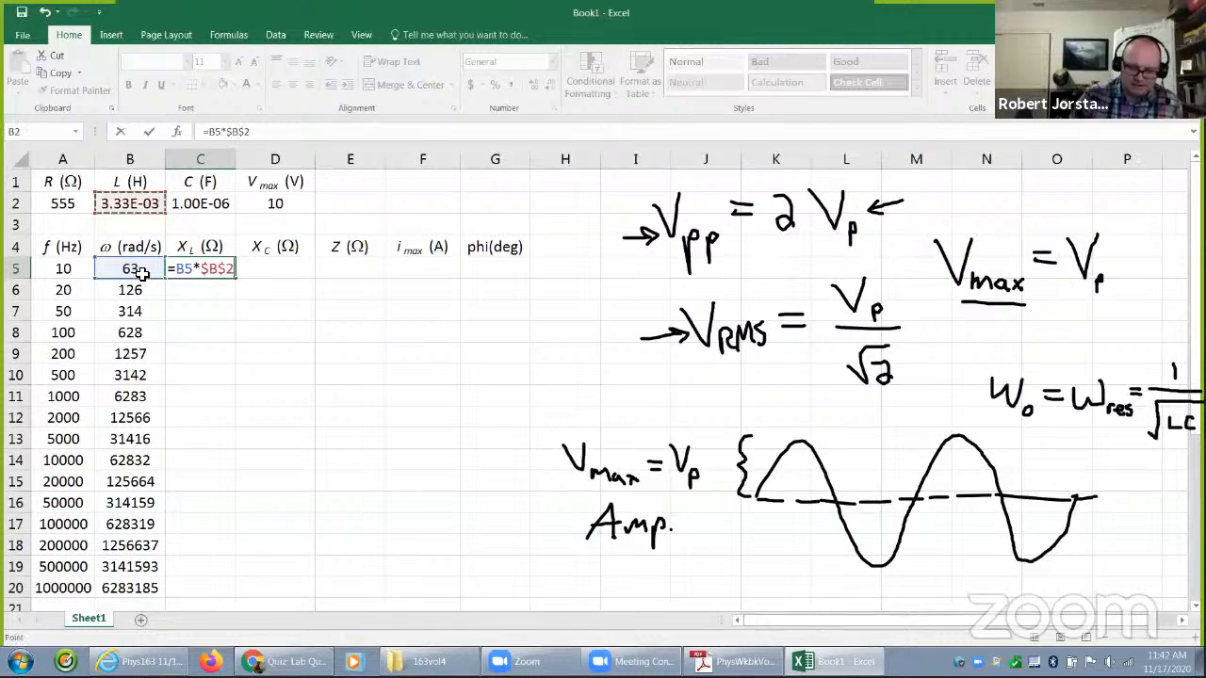
key("Return")
left_click(207, 269)
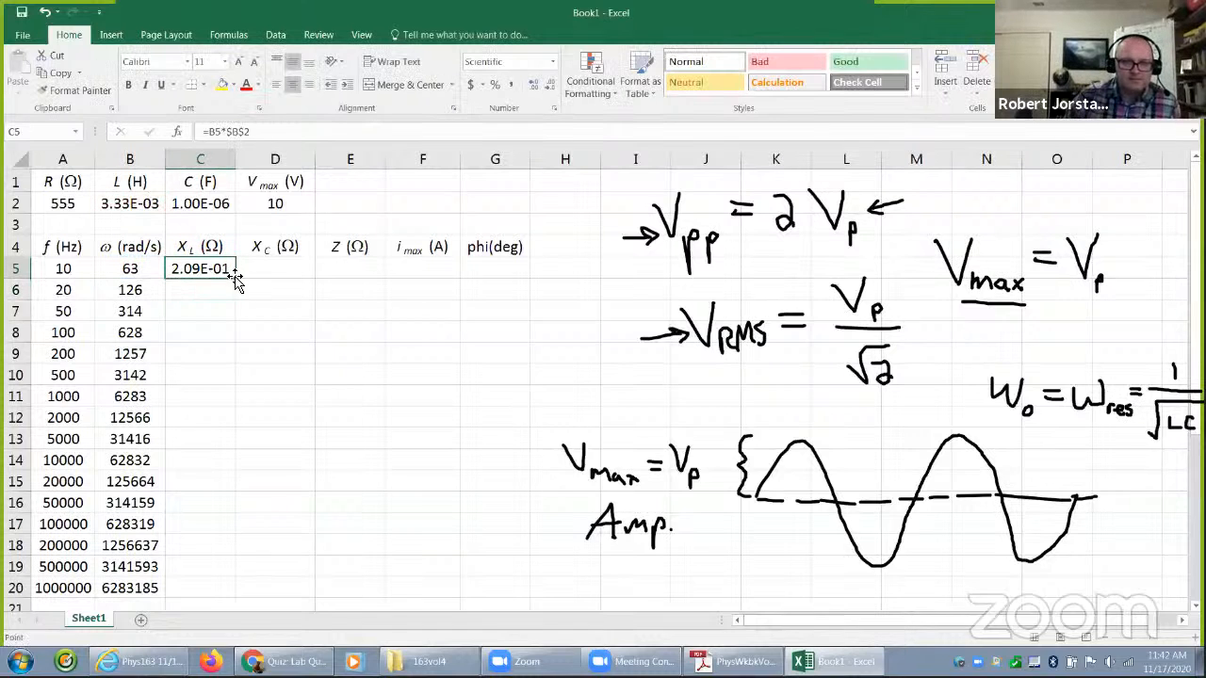
double_click(236, 279)
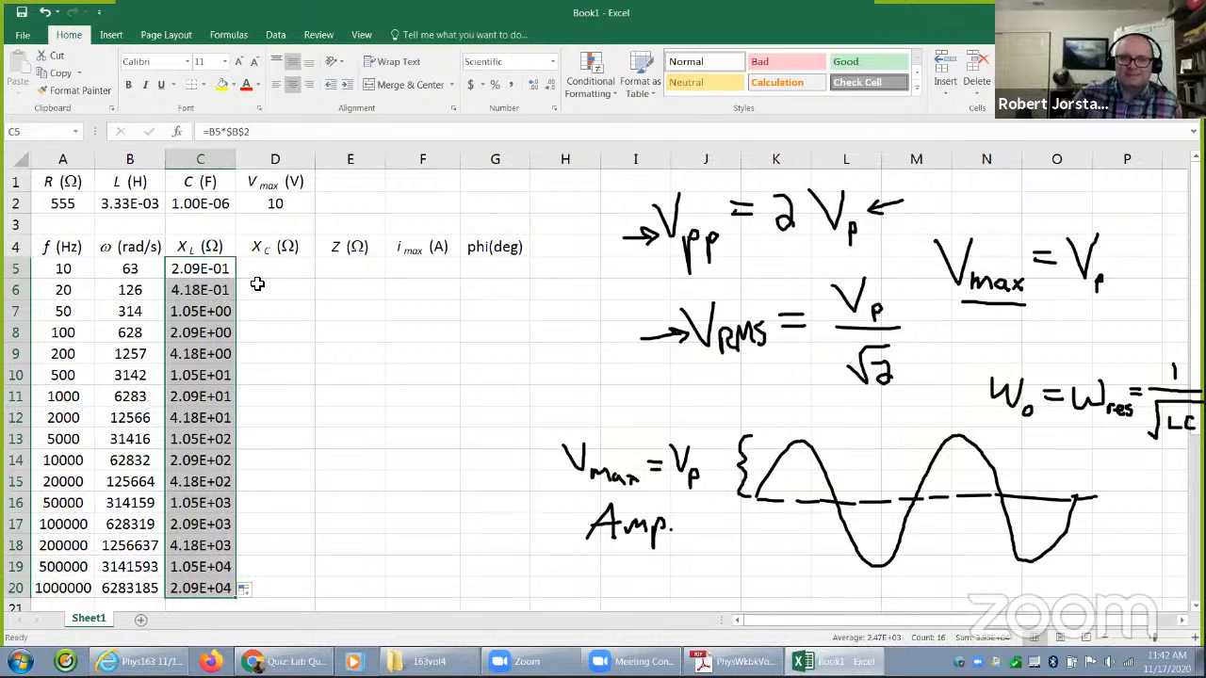
- Enter the capacitive reactance formula =1/B5/$C$2 in D5 and fill it down to D20
left_click(267, 270)
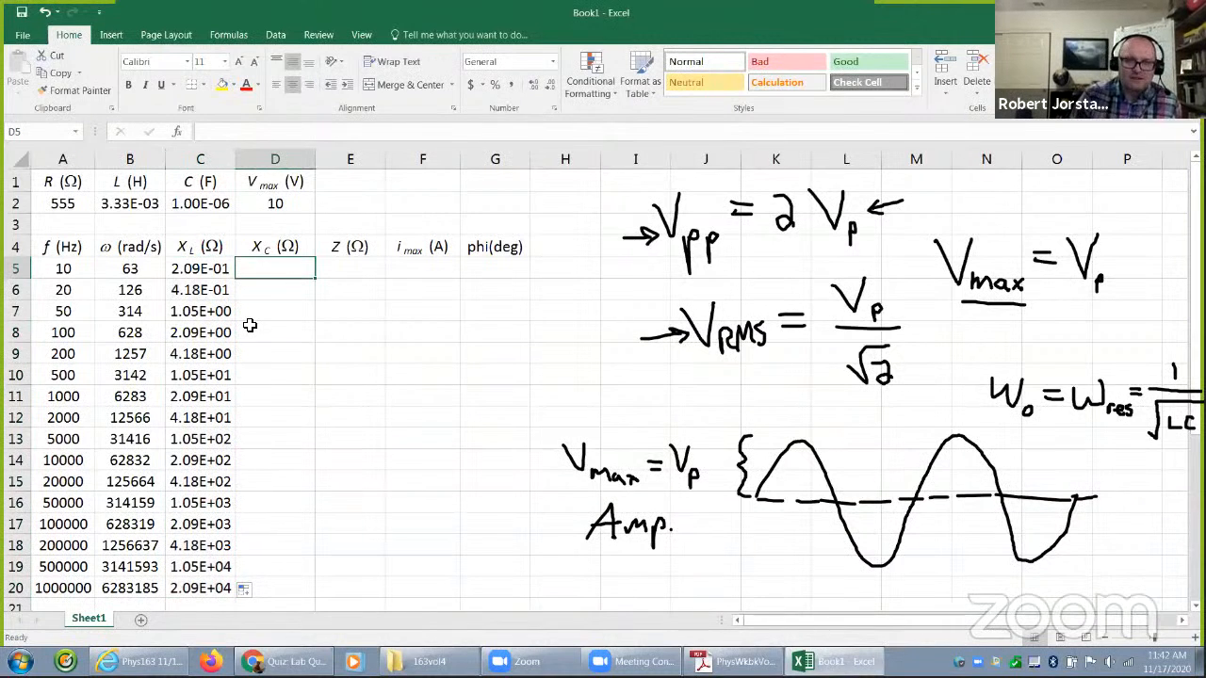
type("=")
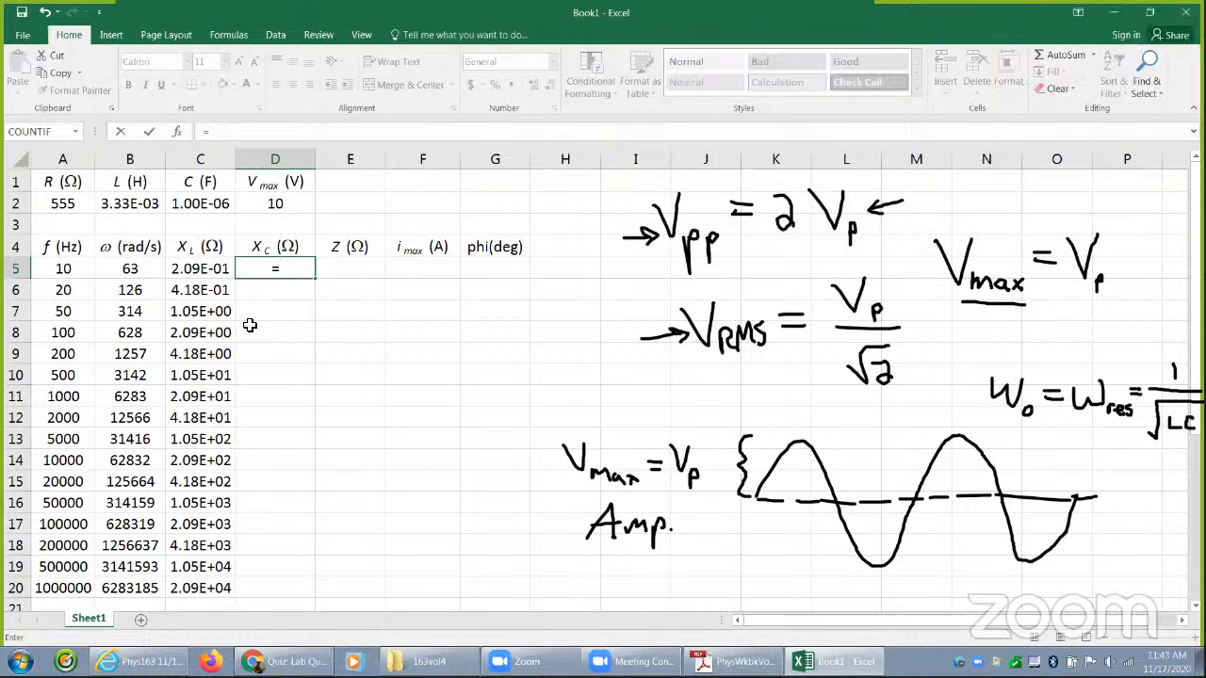
type("1/")
left_click(136, 270)
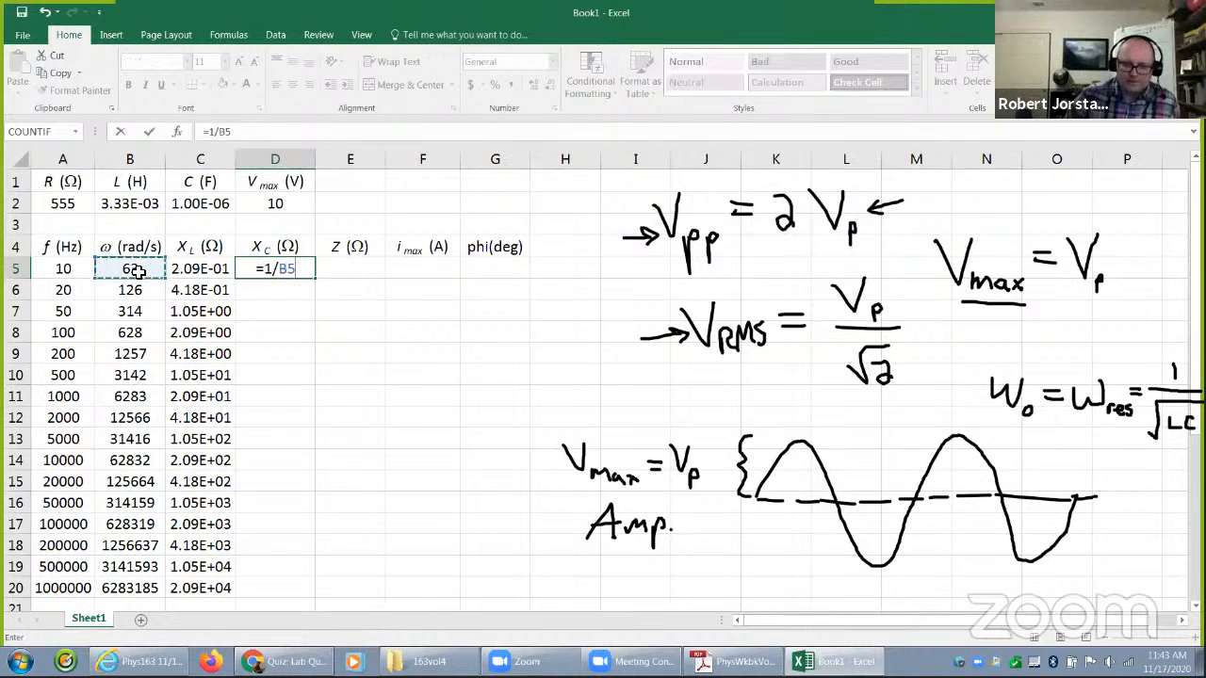
type("/")
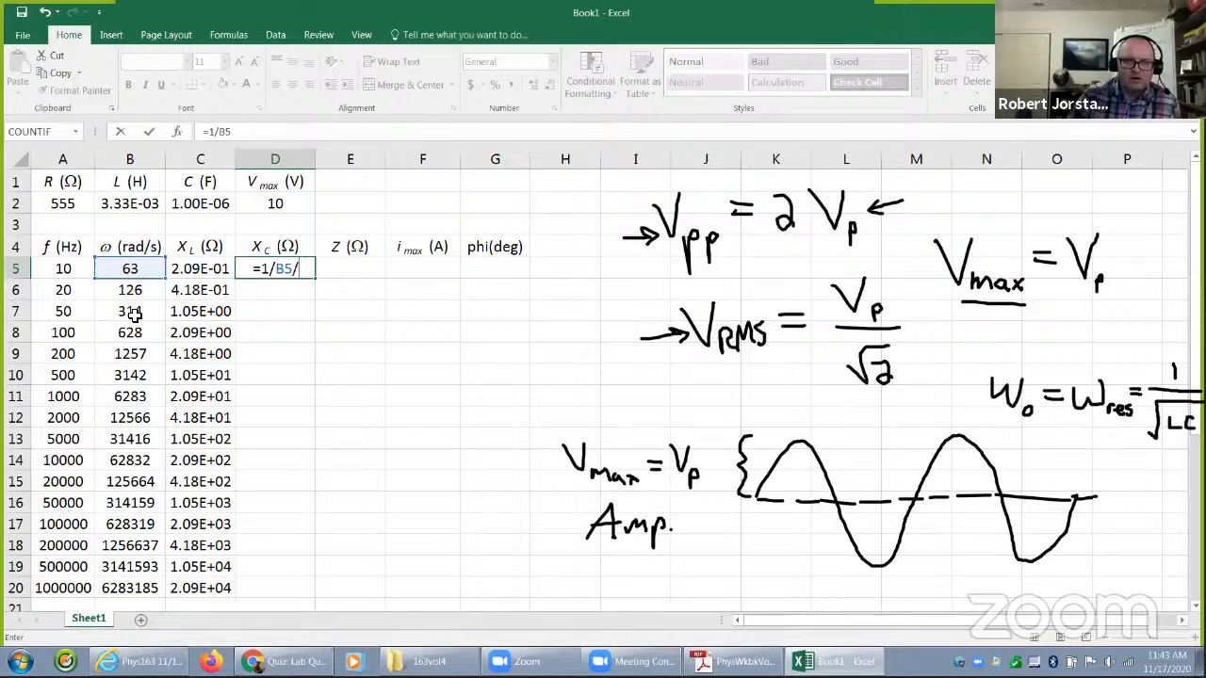
left_click(200, 204)
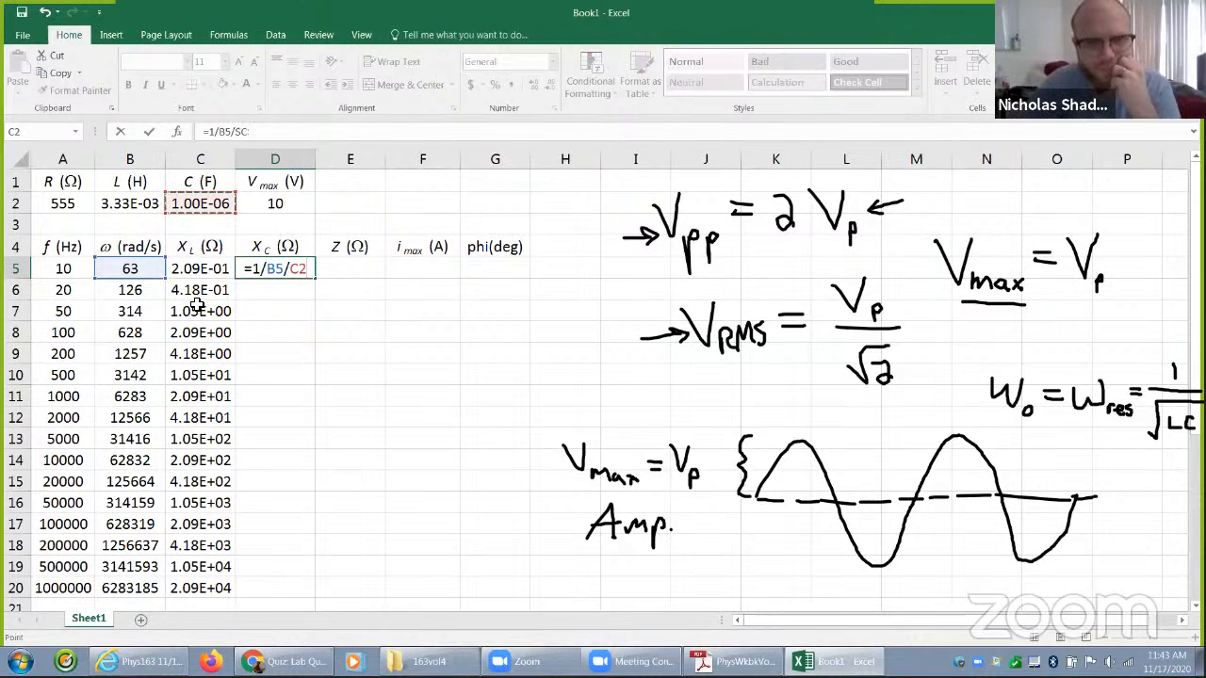
key("F4")
key("Return")
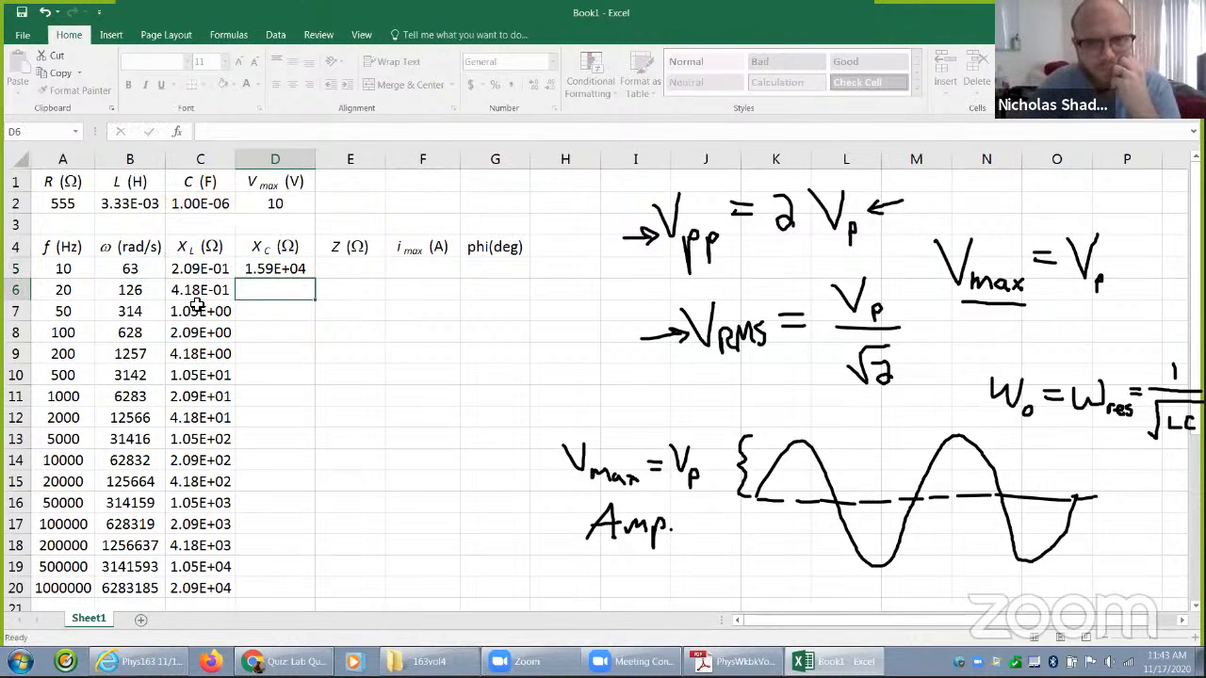
left_click(300, 274)
left_click_drag(317, 280, 313, 441)
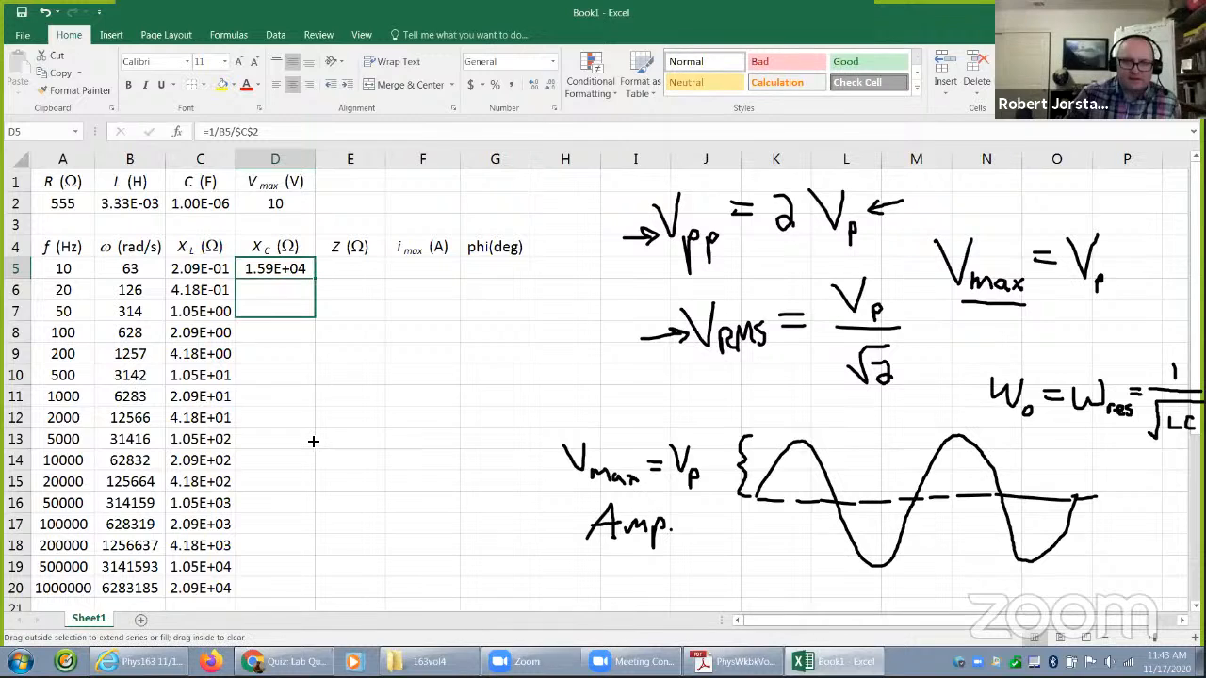
left_click_drag(309, 582, 308, 601)
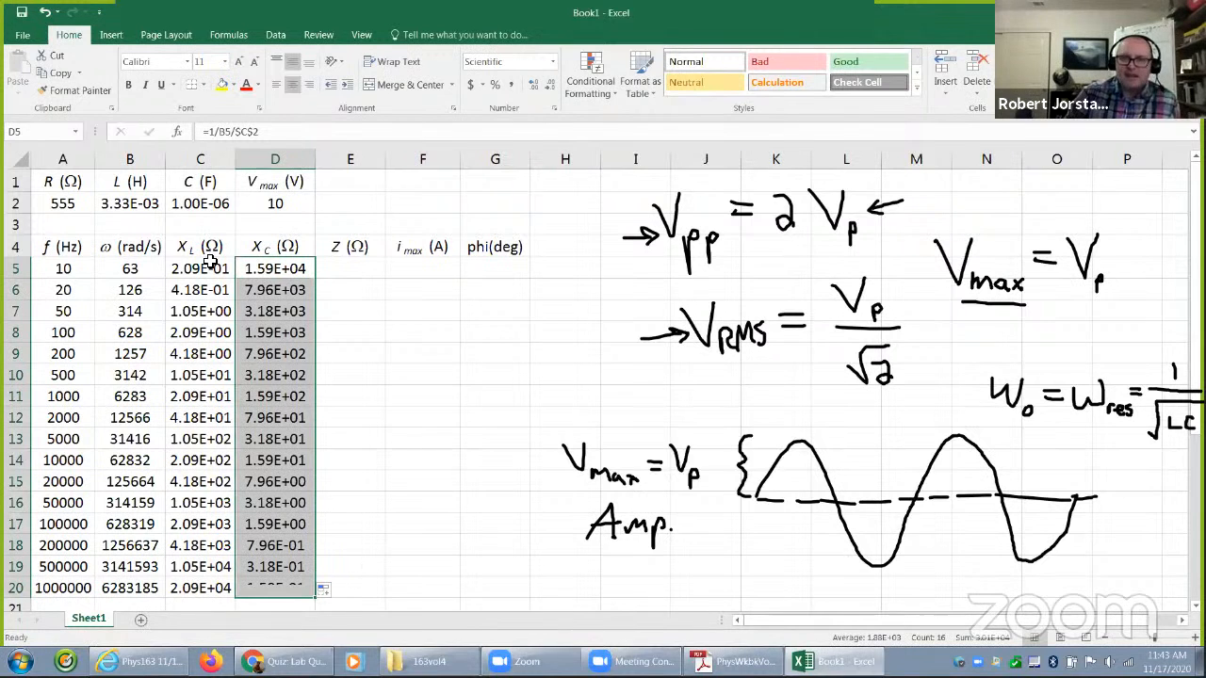
left_click_drag(214, 268, 214, 351)
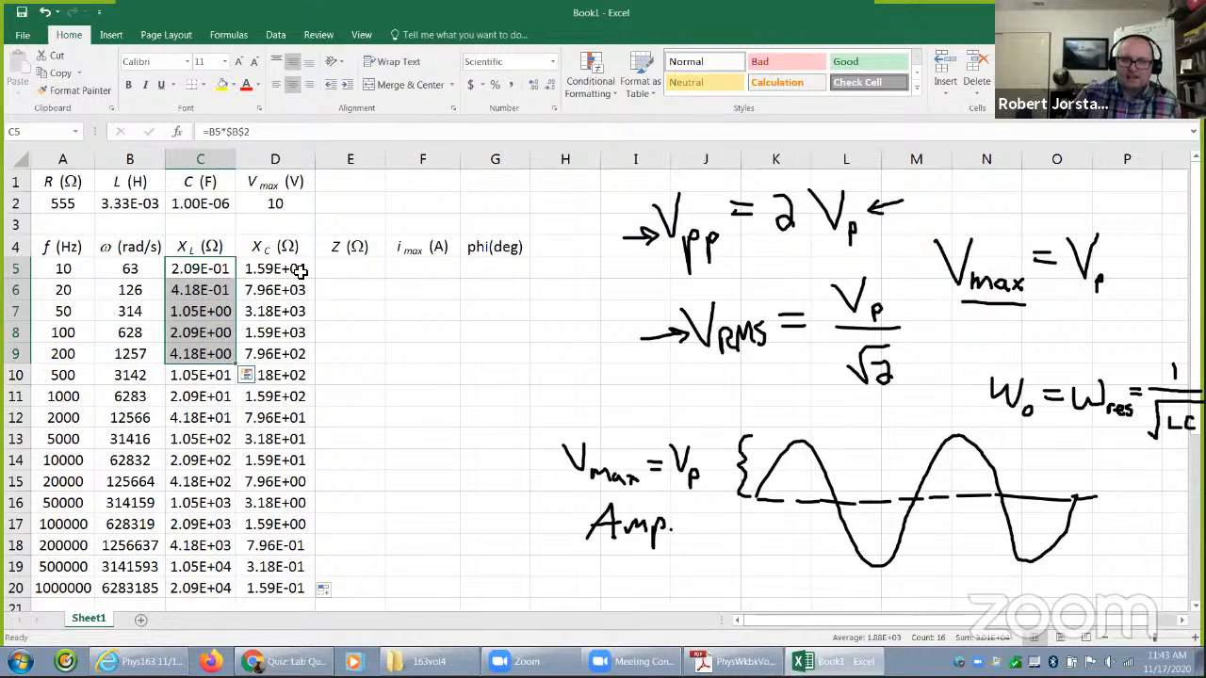
left_click_drag(297, 270, 287, 351)
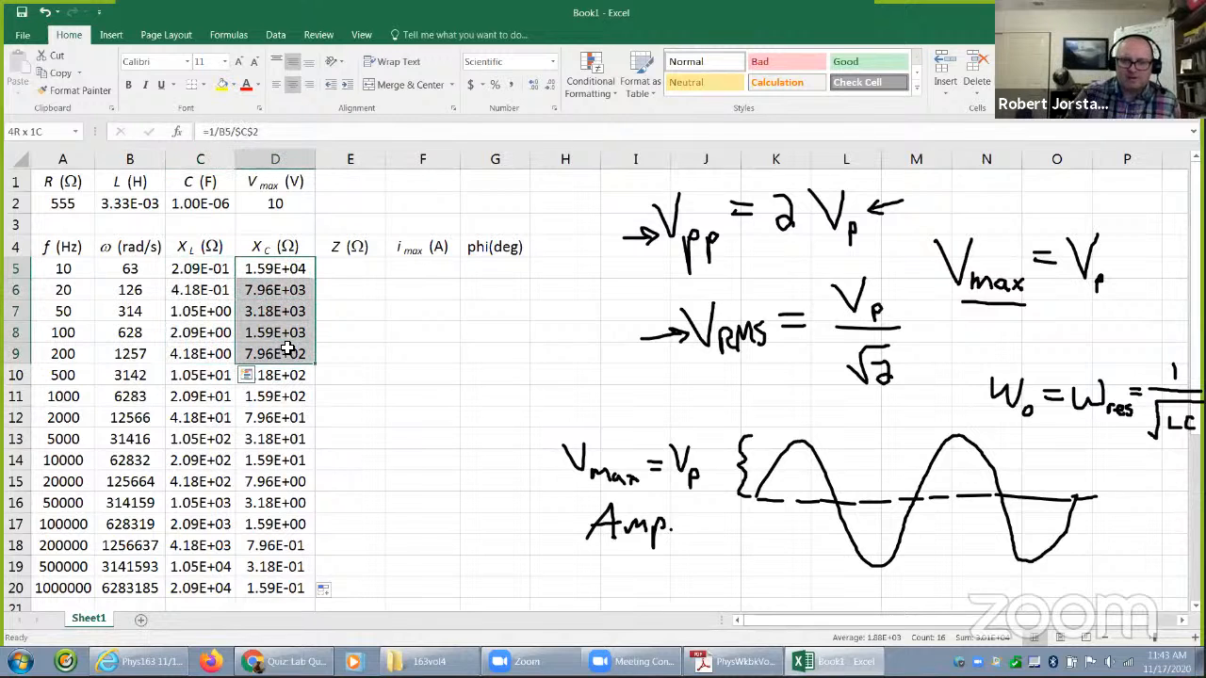
left_click_drag(216, 526, 267, 588)
- Enter the impedance formula =SQRT( $A$2^2 + (C5-D5)^2 ) in E5
left_click(357, 275)
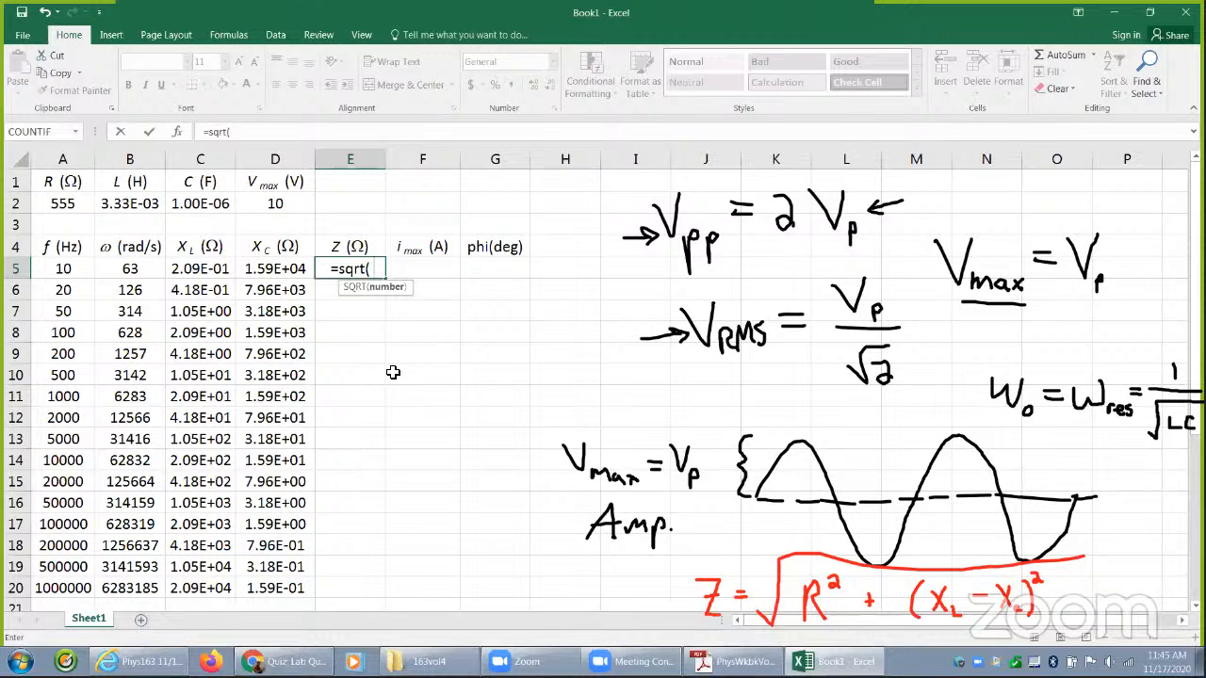
type("a2")
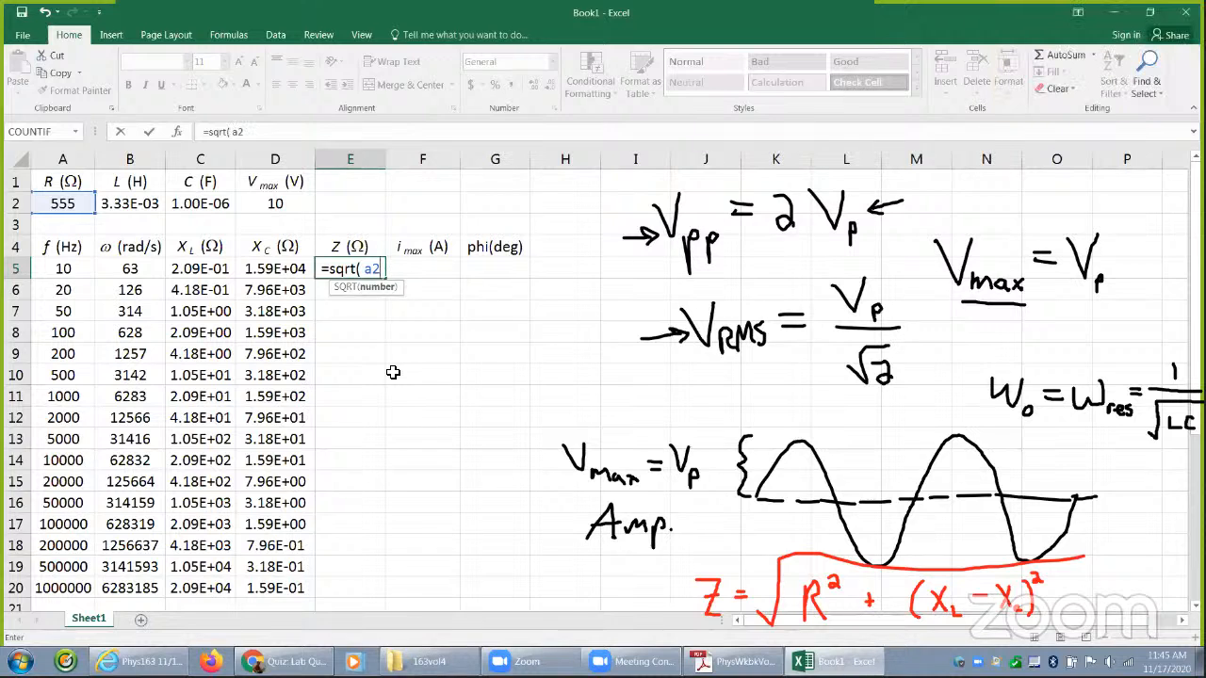
key("F4")
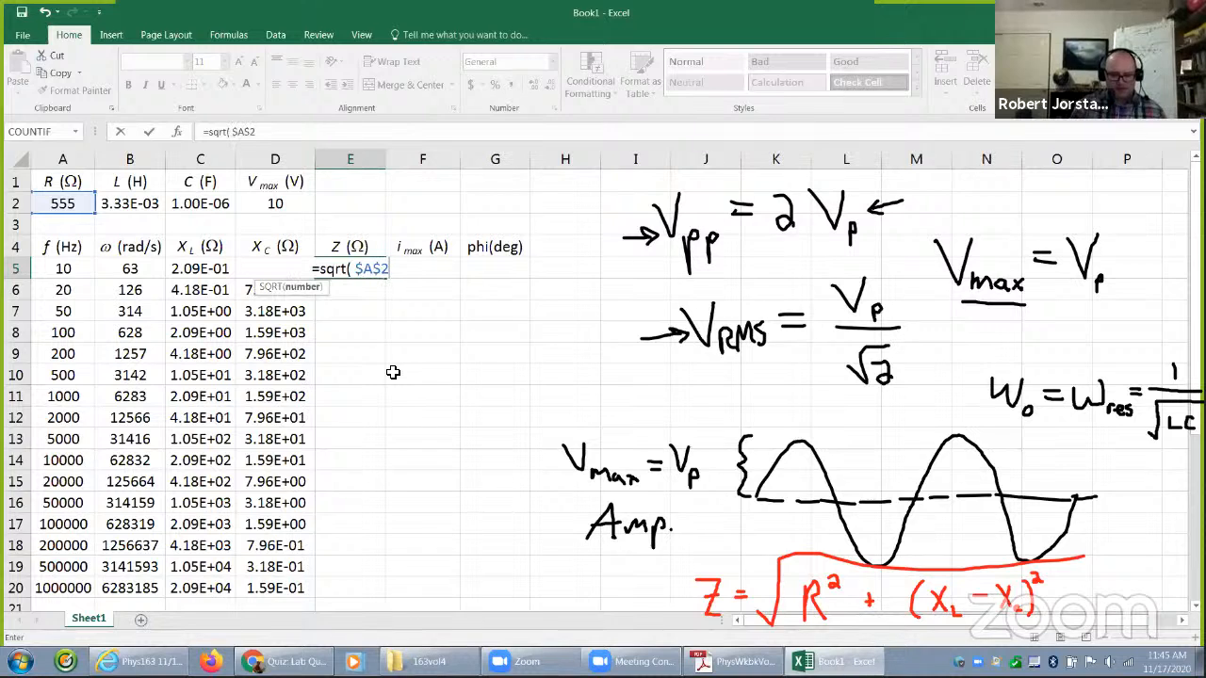
type("^2")
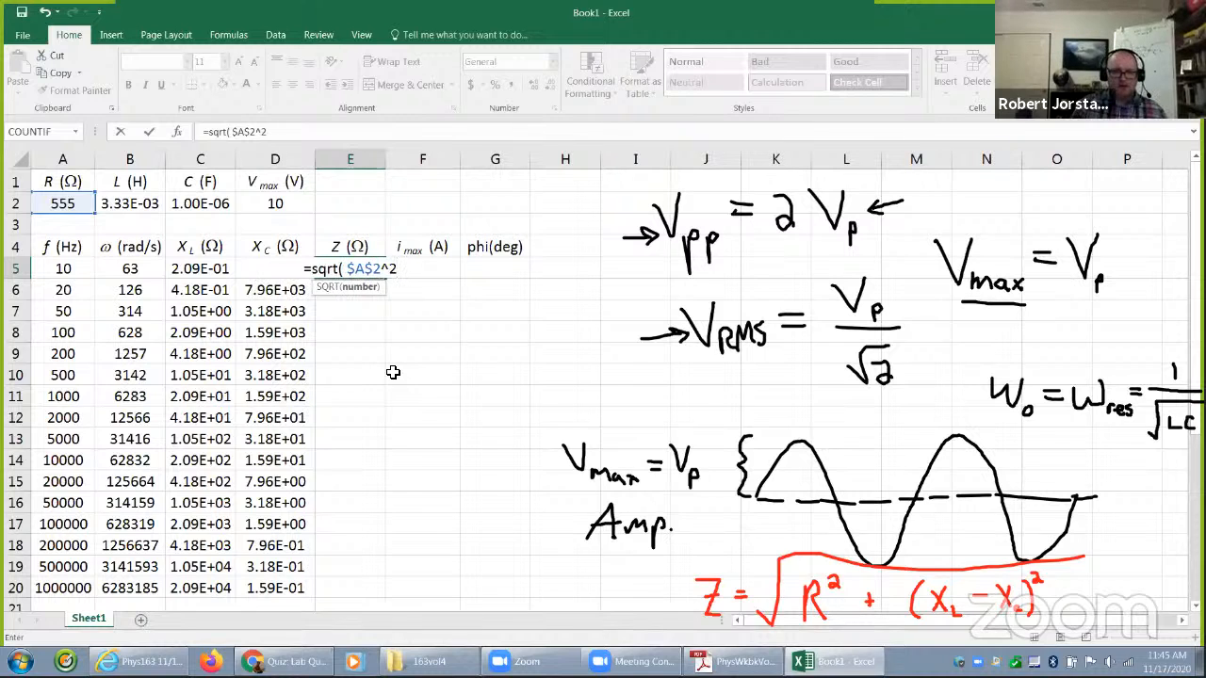
type(" +")
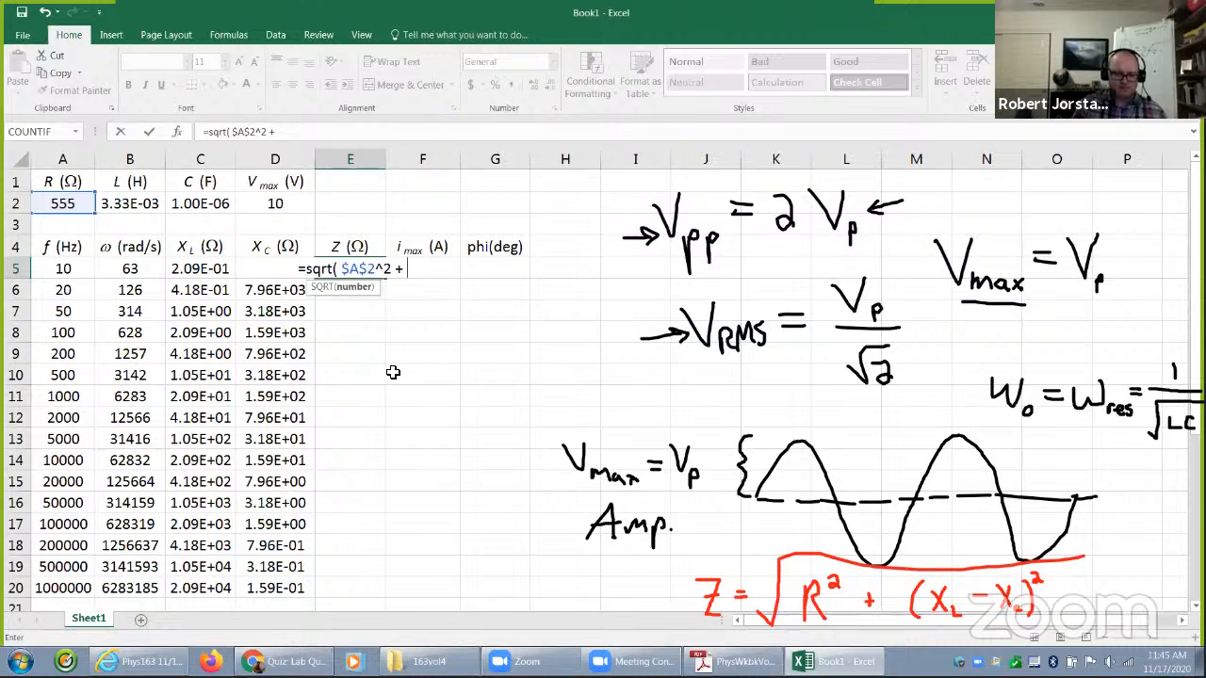
type(" ()^2")
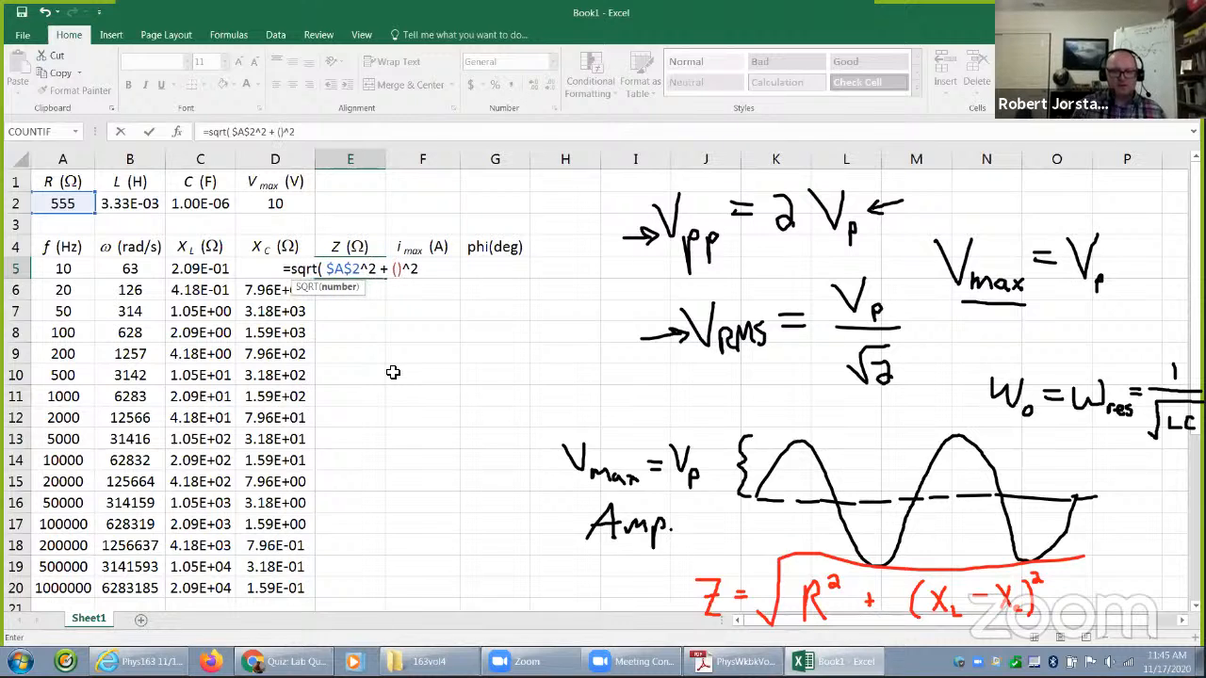
type(" )")
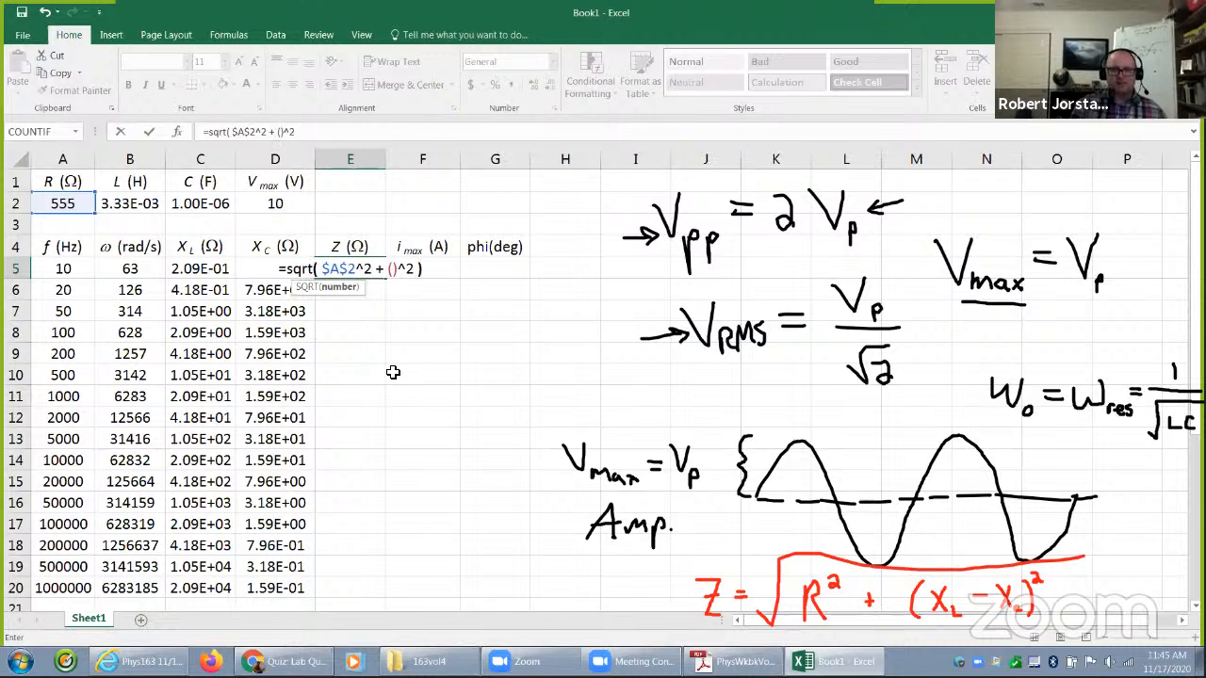
left_click(392, 268)
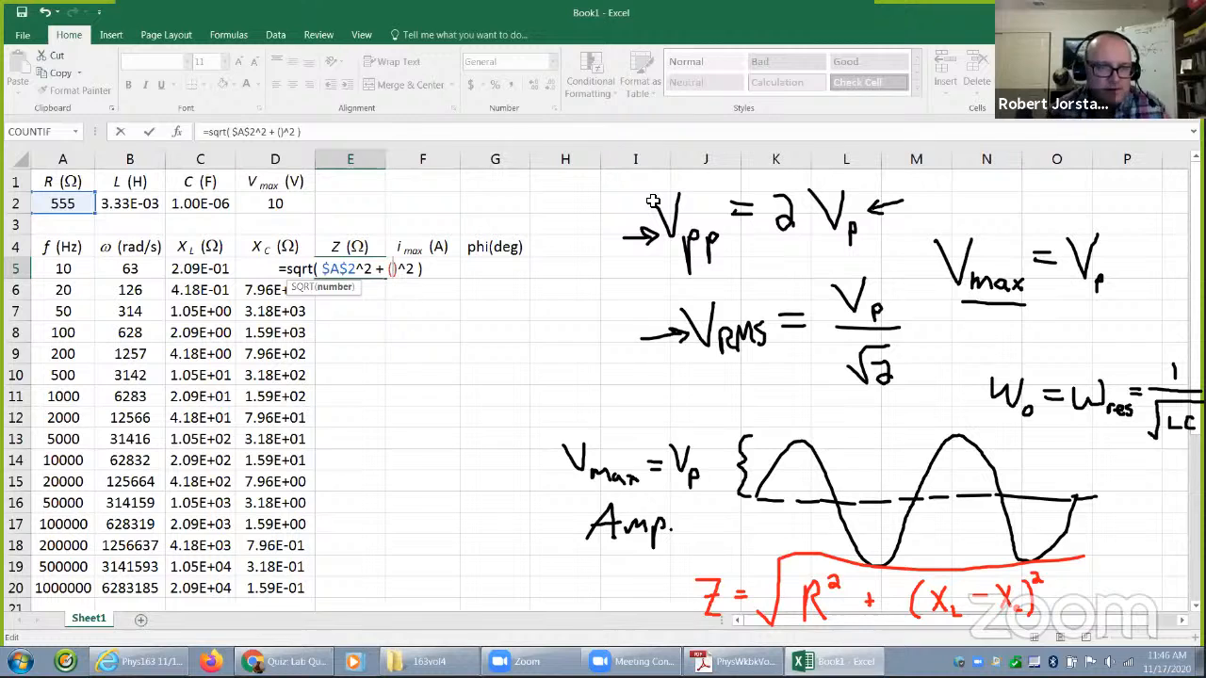
type("c5")
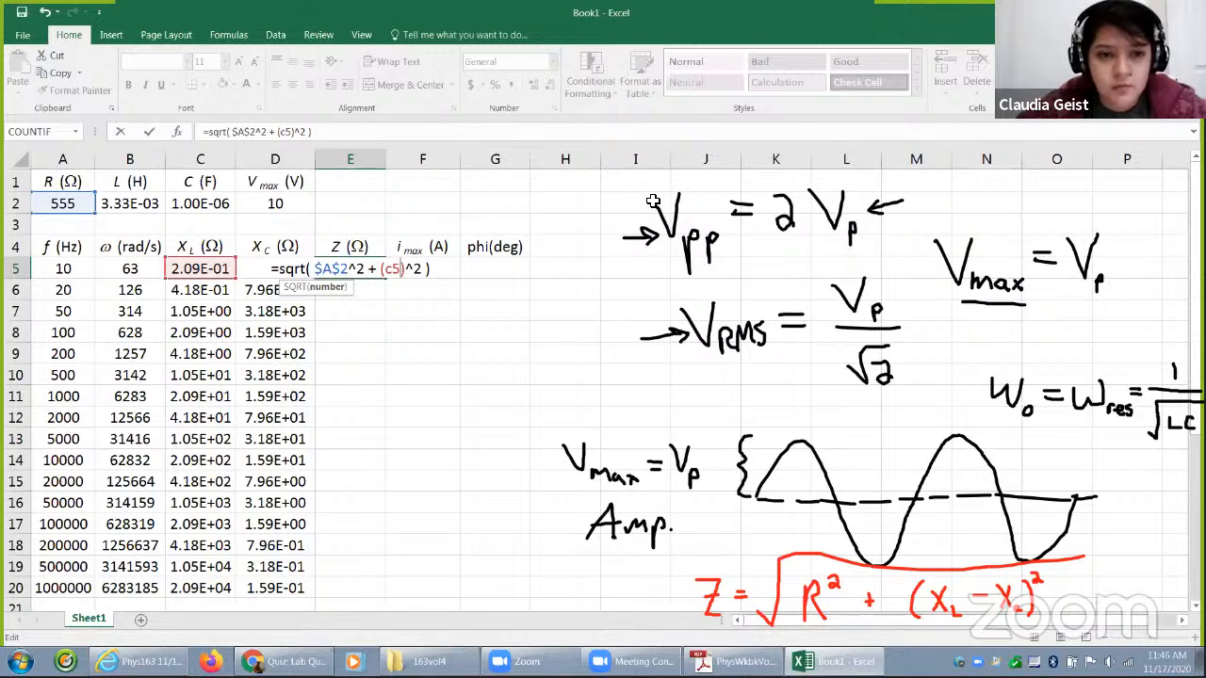
type("-d5")
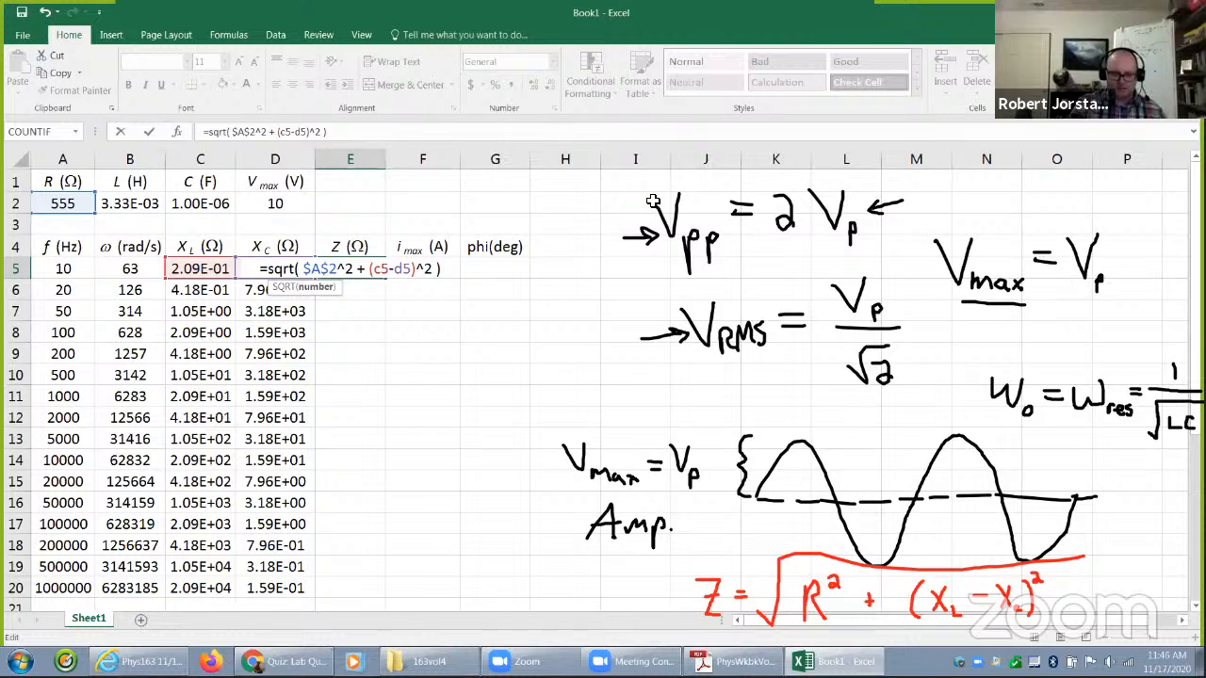
key("Return")
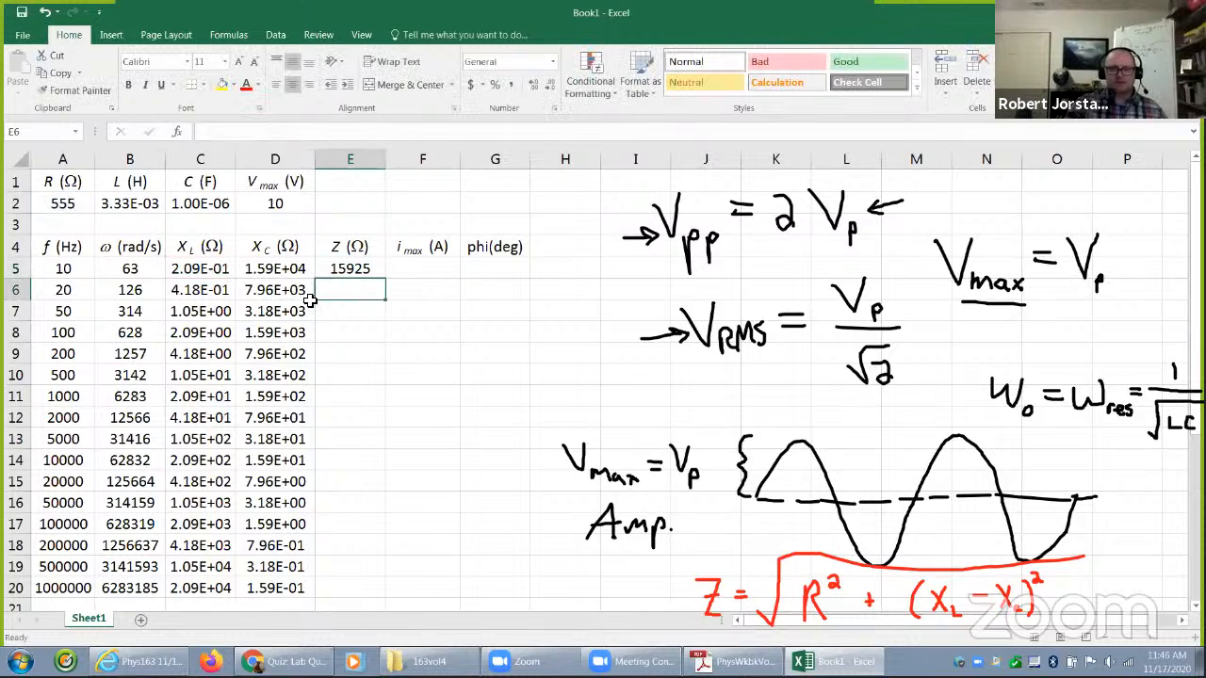
- Fill the impedance formula from E5 down to E20 and colour the text of E4 to E20 red
left_click(362, 273)
left_click_drag(387, 279, 390, 592)
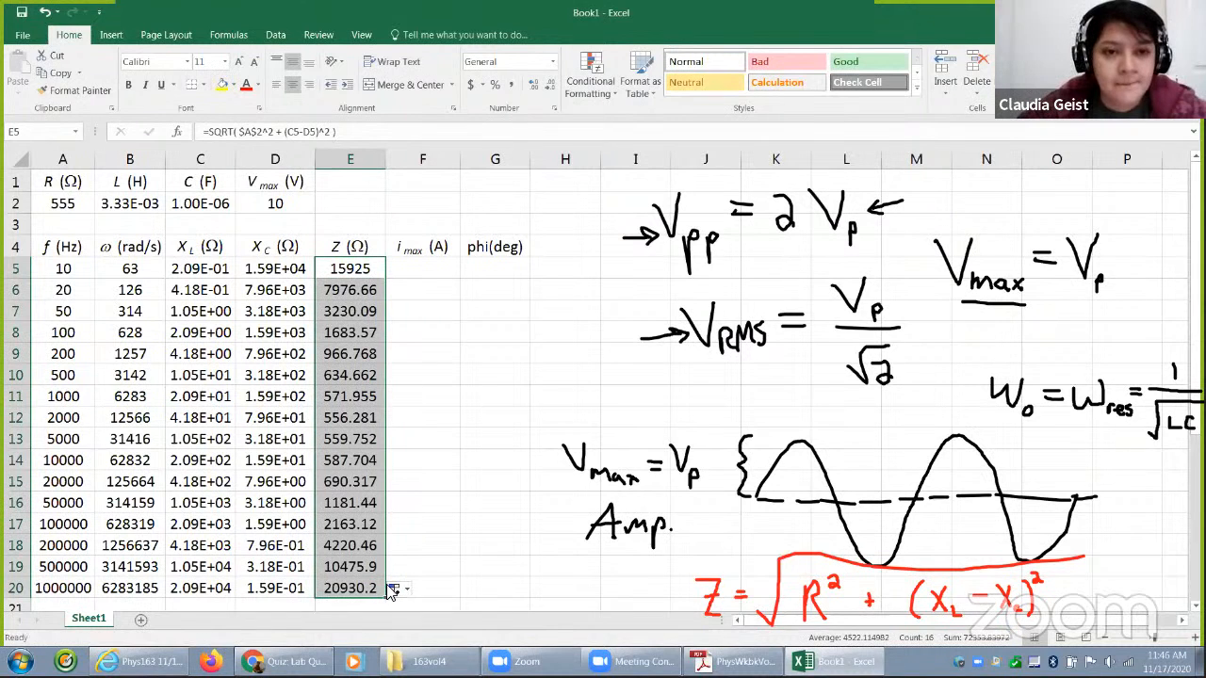
left_click(246, 84)
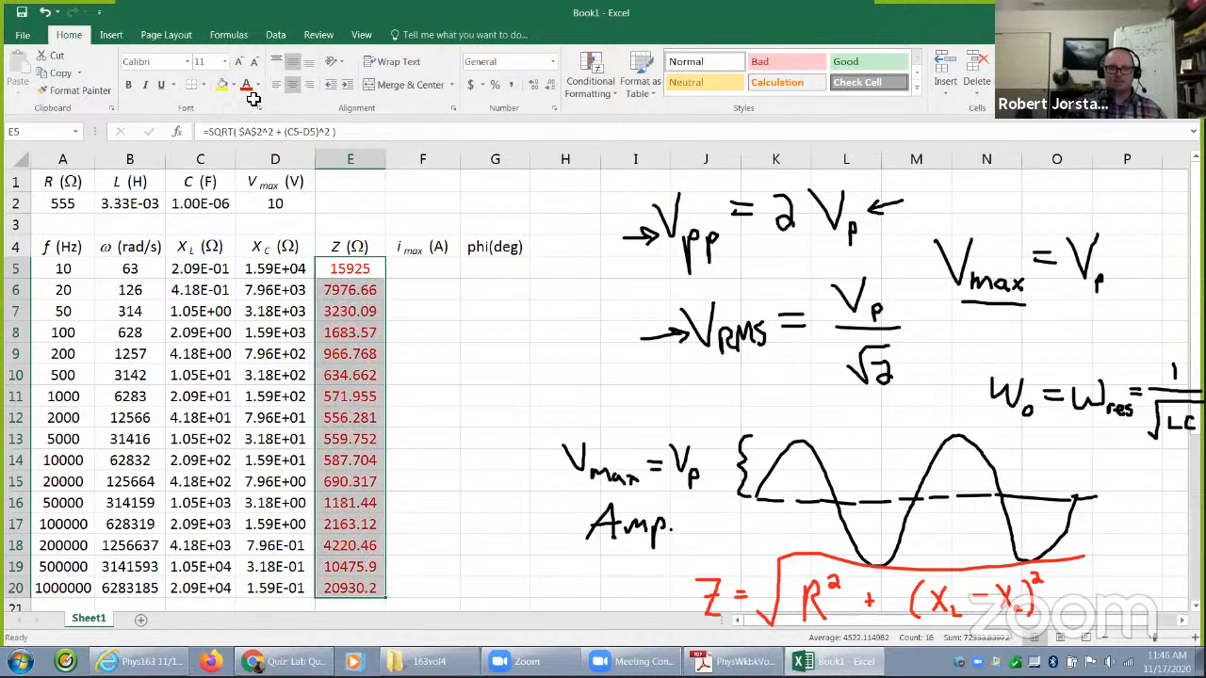
left_click(363, 247)
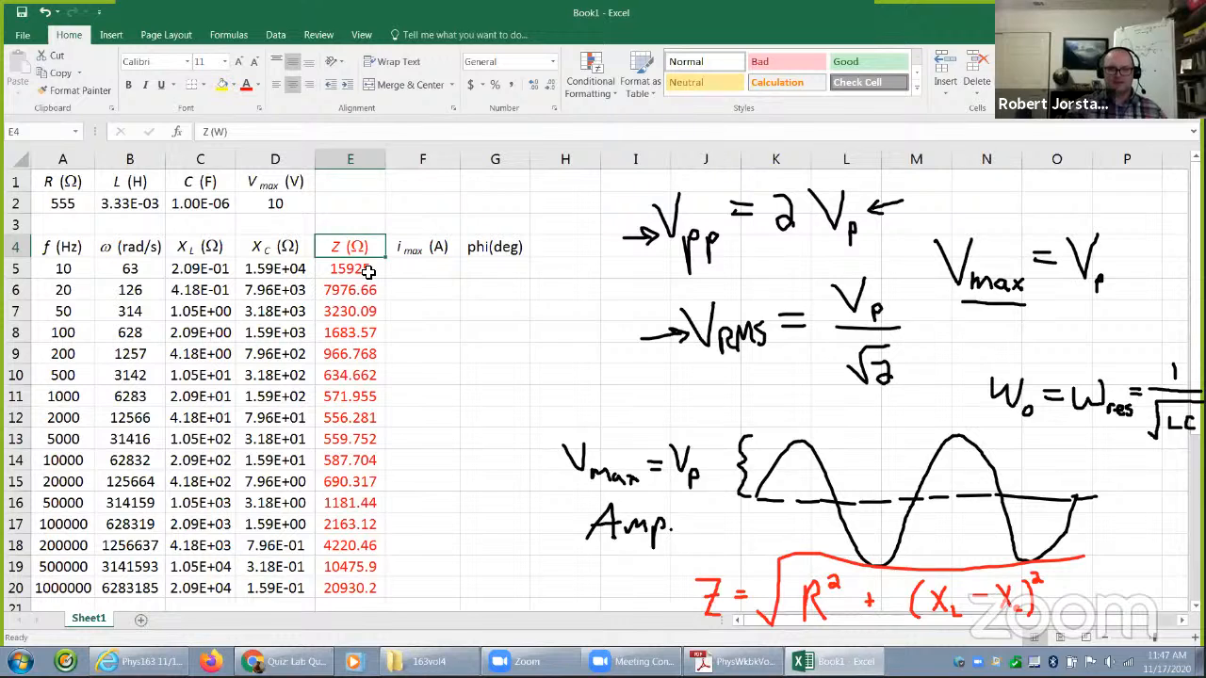
- Format the impedance values in E5 to E20 with no decimal places
left_click_drag(350, 268, 360, 588)
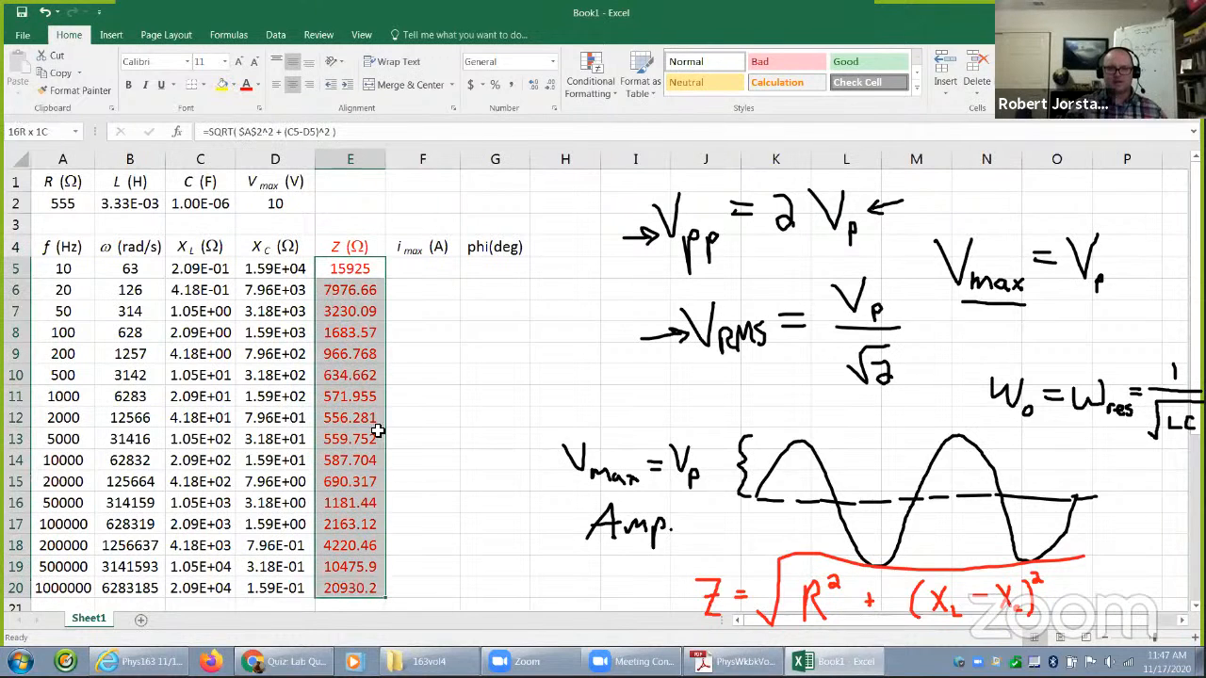
left_click(550, 86)
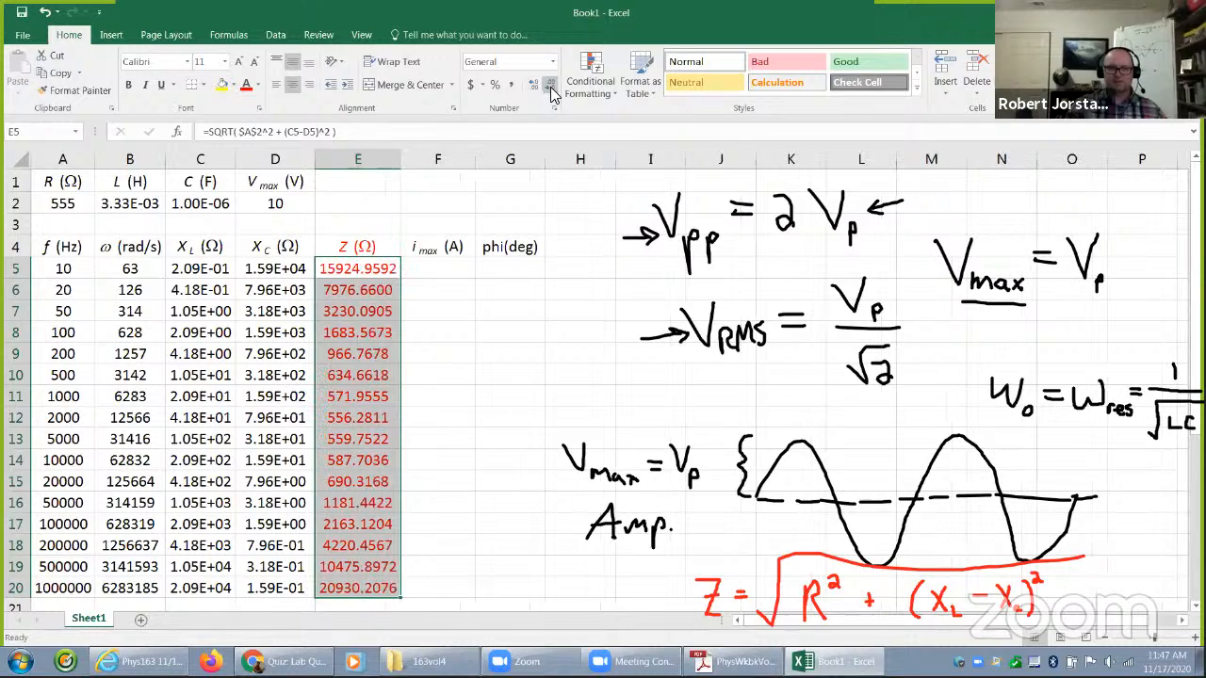
left_click(551, 87)
left_click(550, 86)
left_click(550, 87)
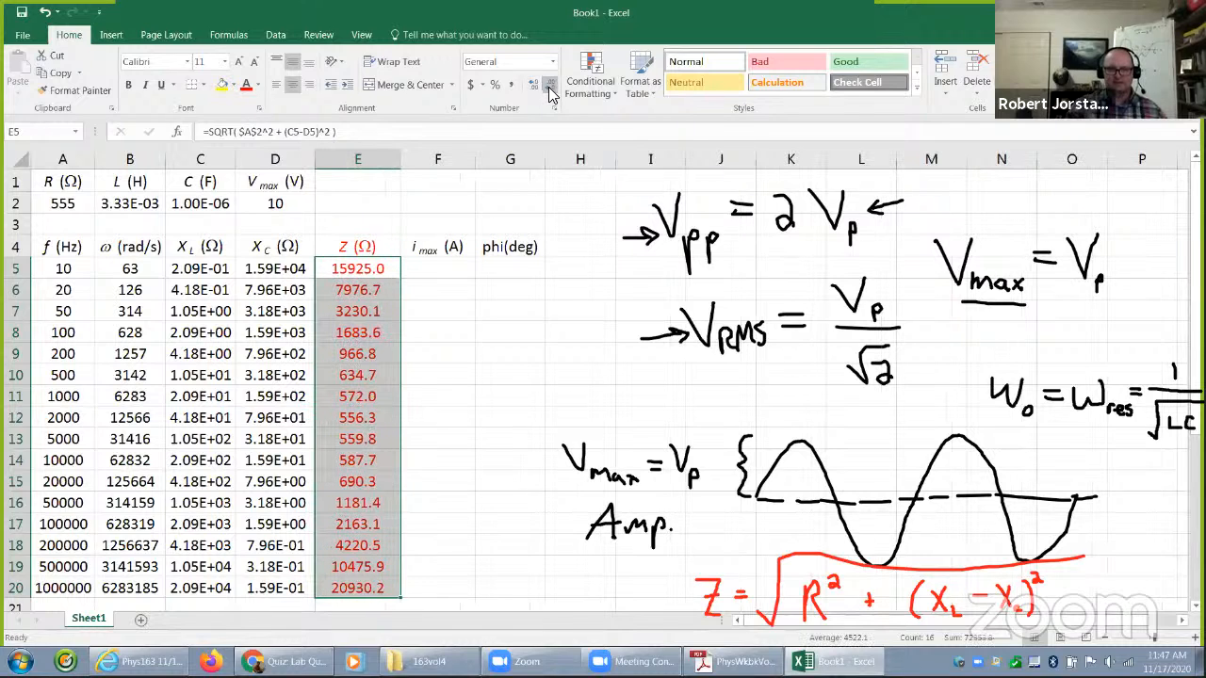
left_click(550, 86)
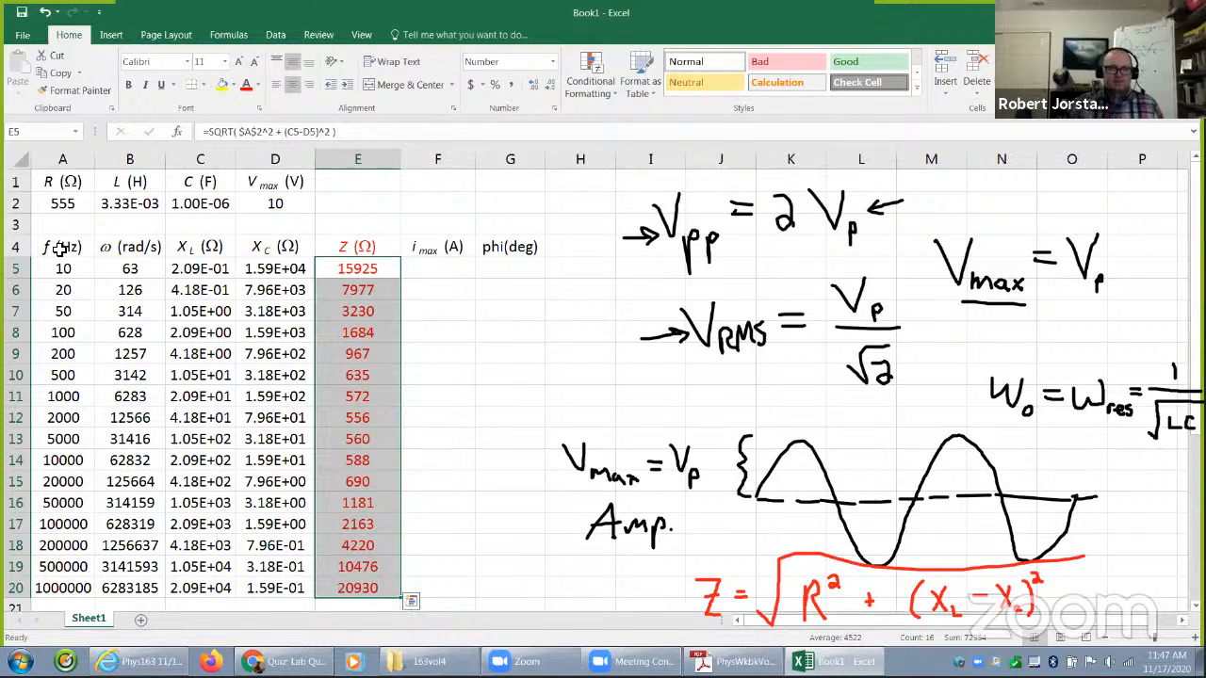
- Colour the frequency header and values in A4 to A20 dark blue using a custom font colour
left_click_drag(60, 250, 71, 483)
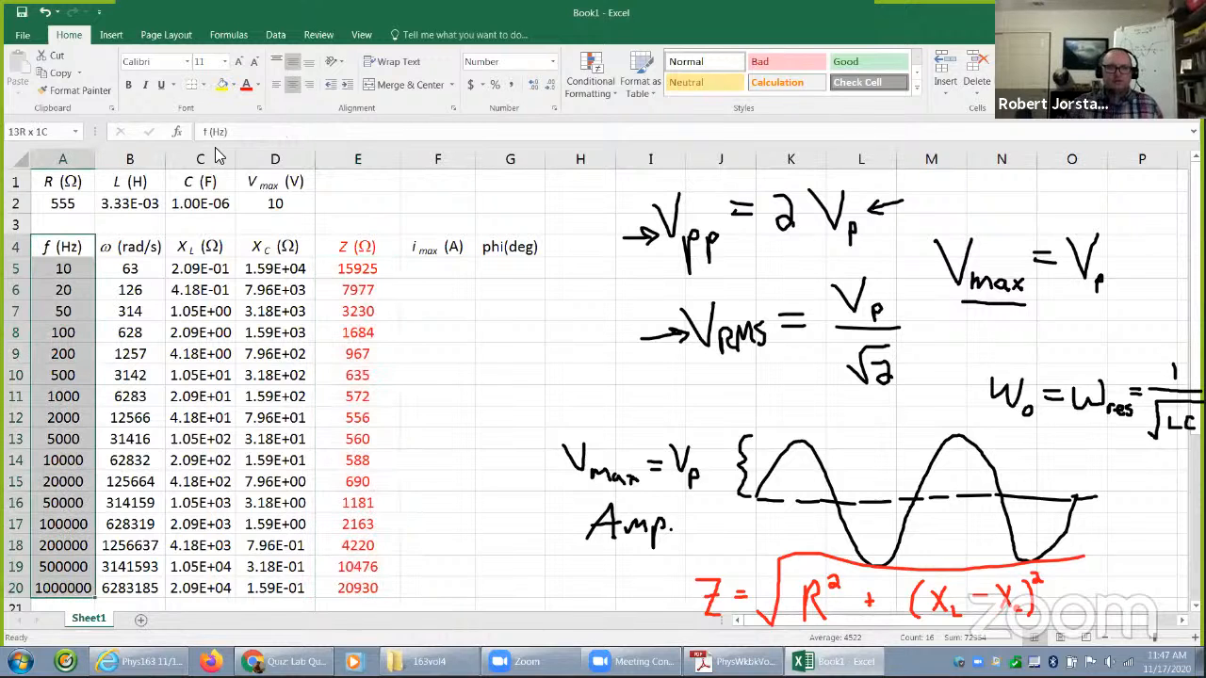
left_click(259, 86)
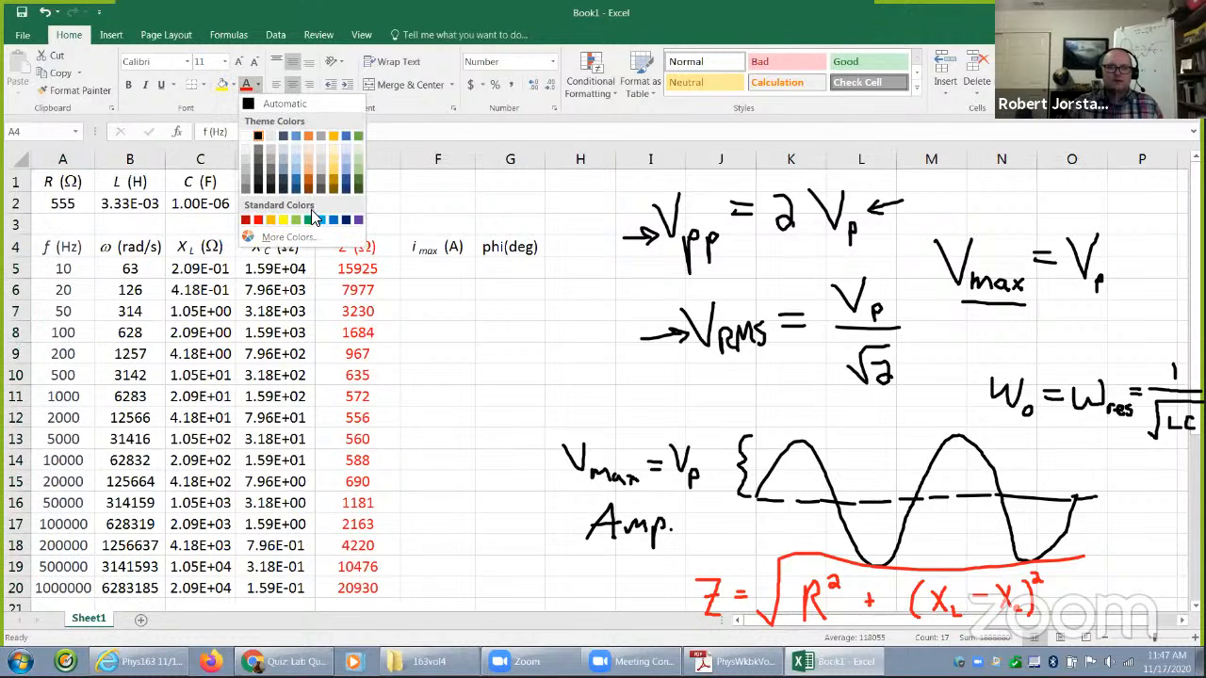
left_click(289, 235)
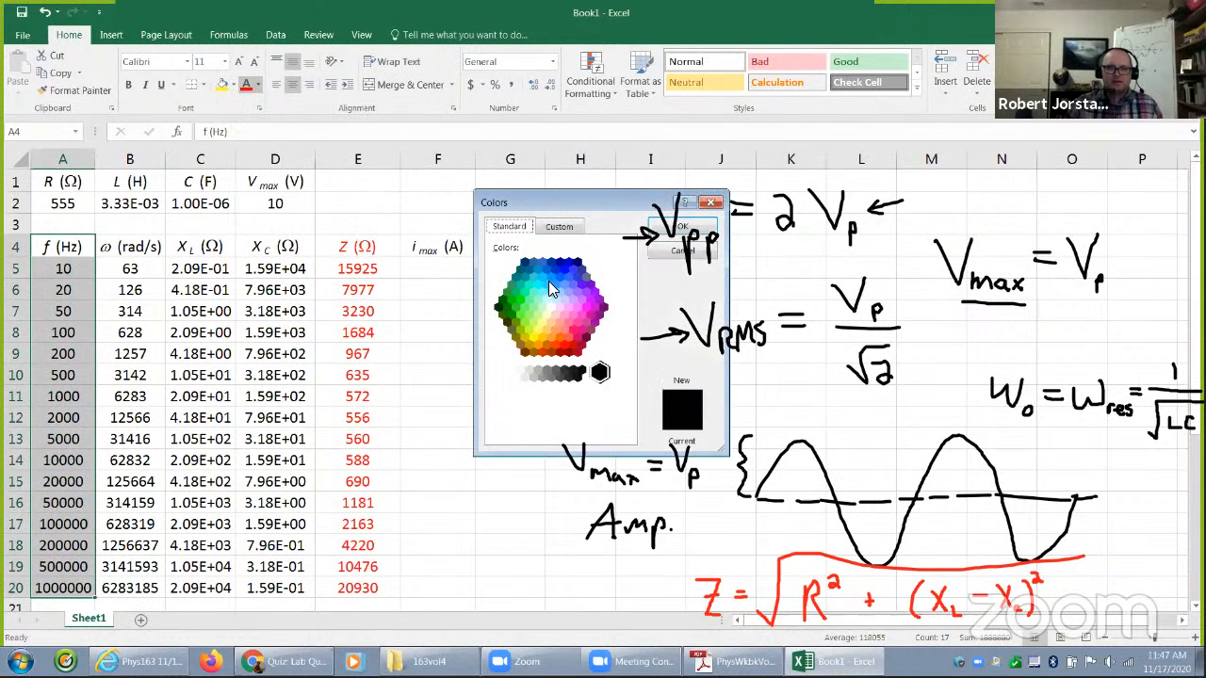
left_click(564, 270)
left_click(686, 228)
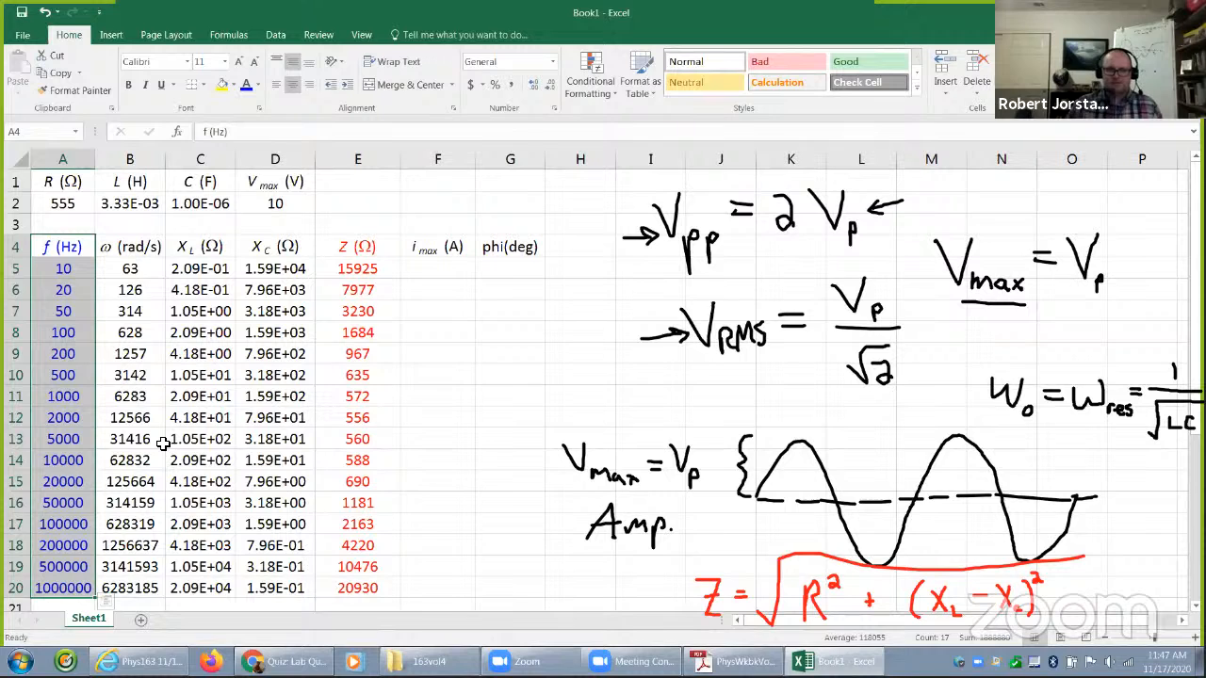
- Fit the impedance column E to its contents and select the entire 500 Hz row
left_click(376, 169)
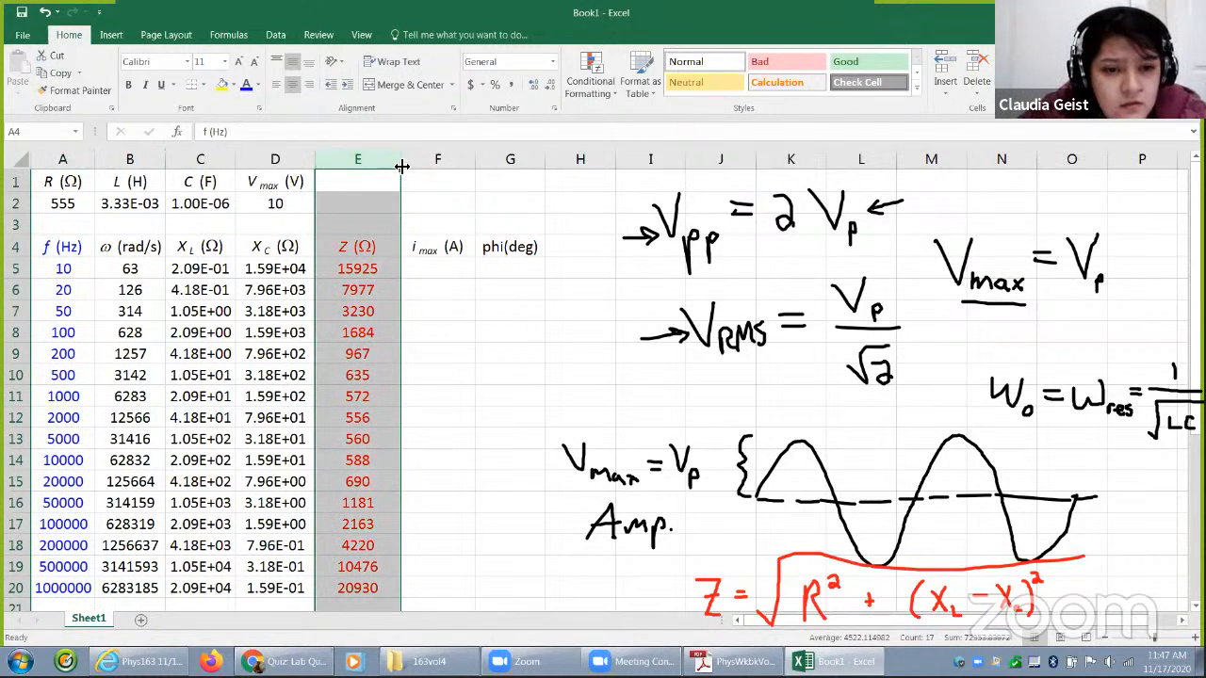
double_click(401, 166)
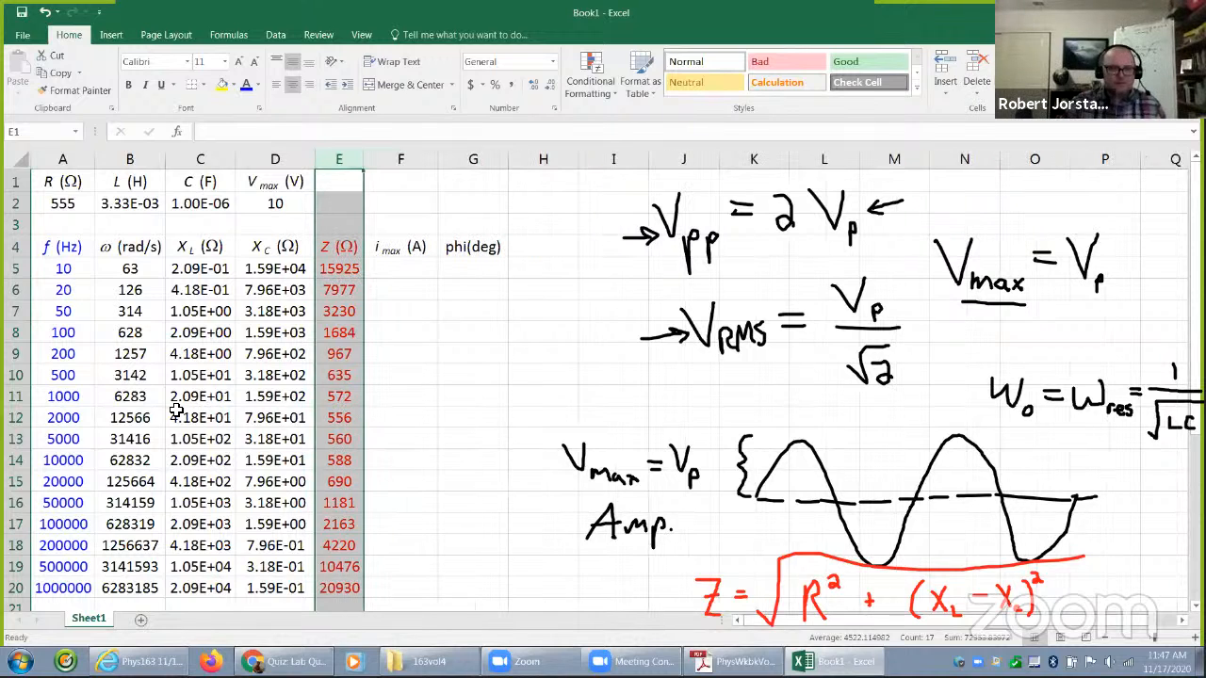
left_click(16, 375)
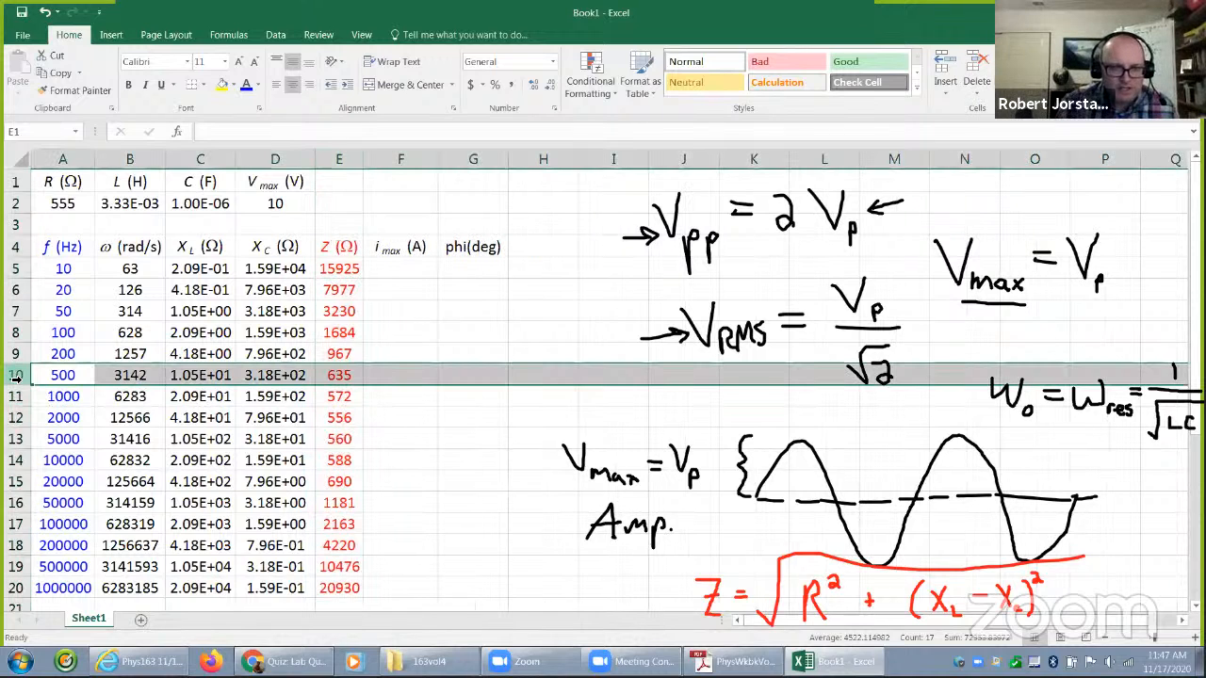
- Enter the header "w_0 (rad/s)" in E1 and fit column E to its contents
left_click(21, 417)
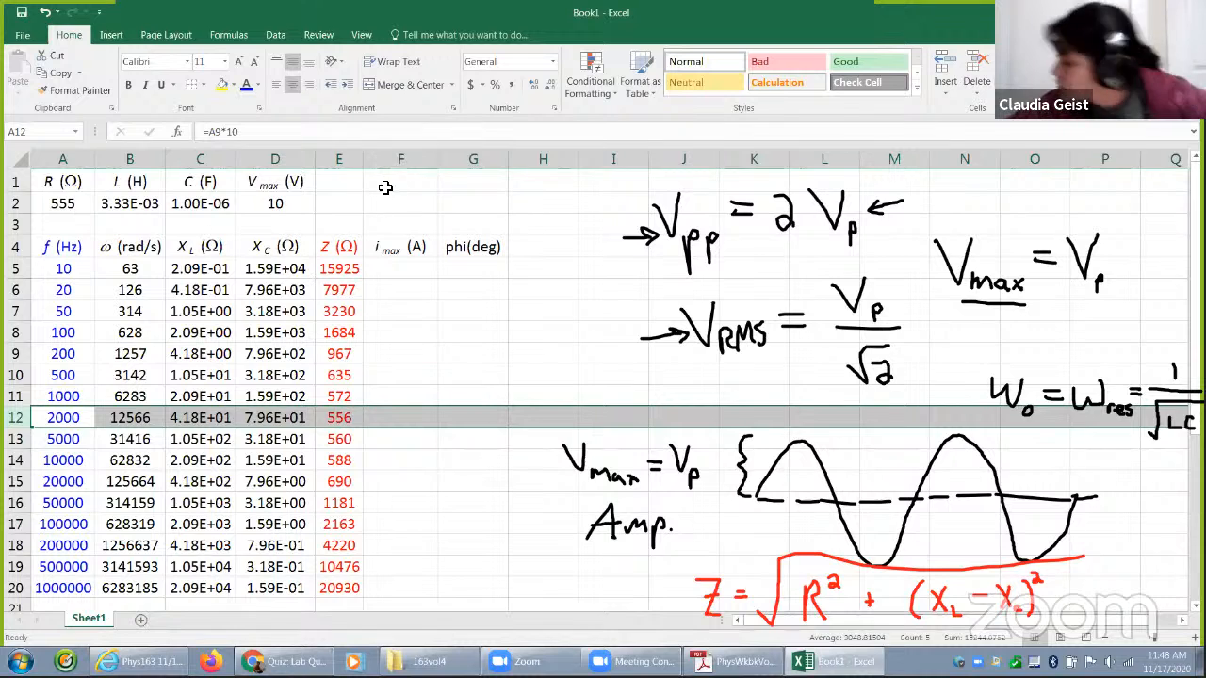
left_click(350, 185)
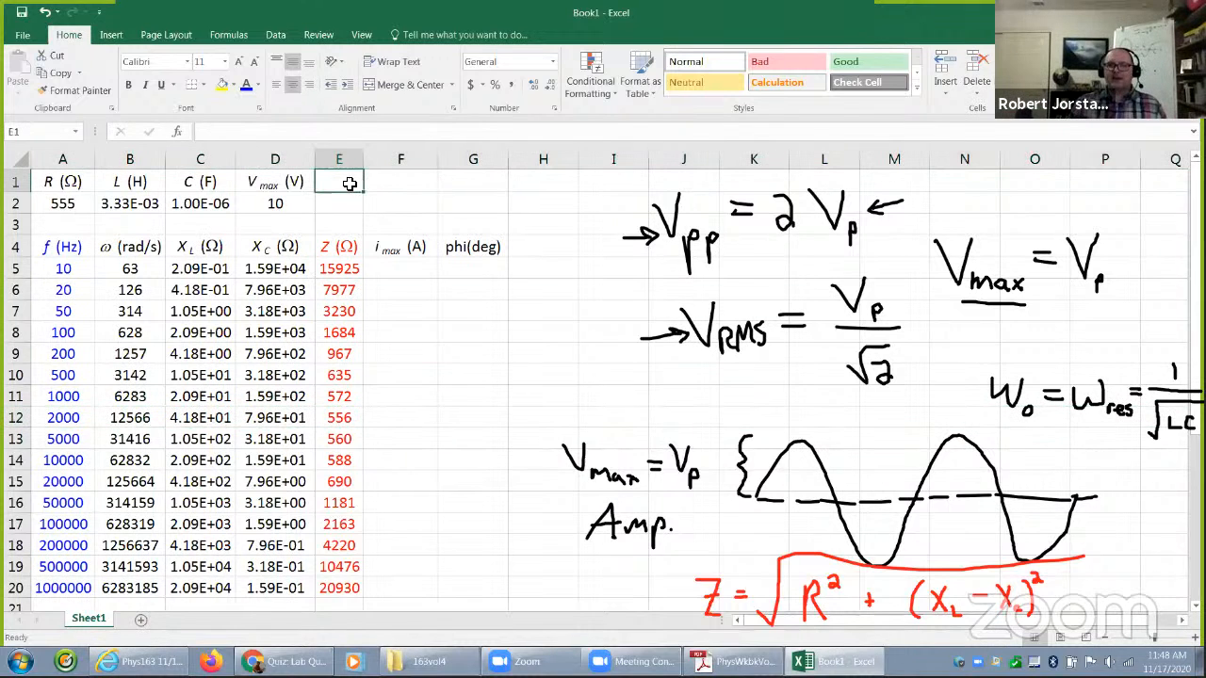
type("w")
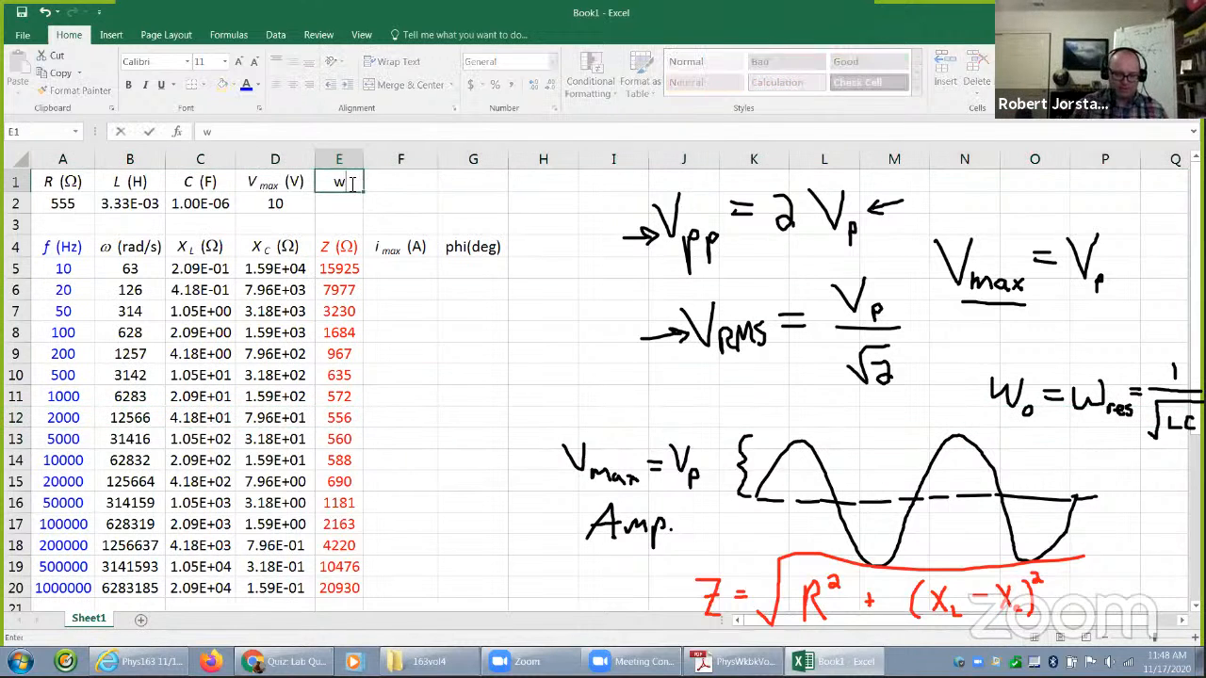
type("_0 (rad/s)")
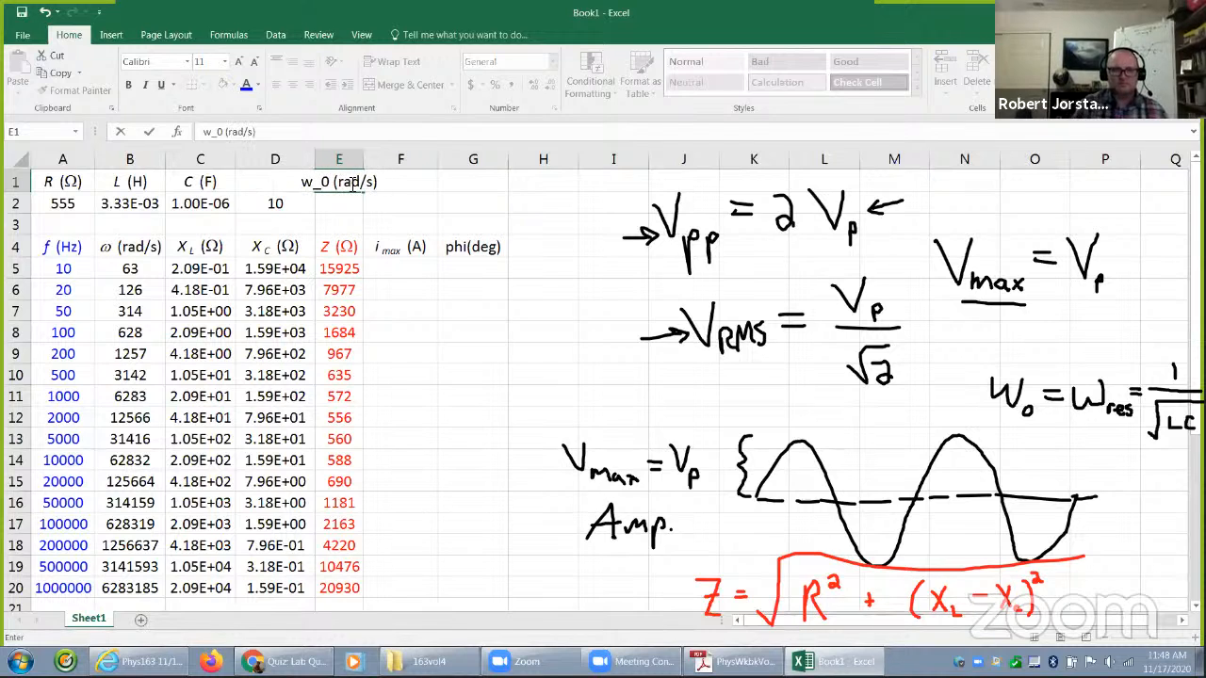
key("Return")
left_click(347, 166)
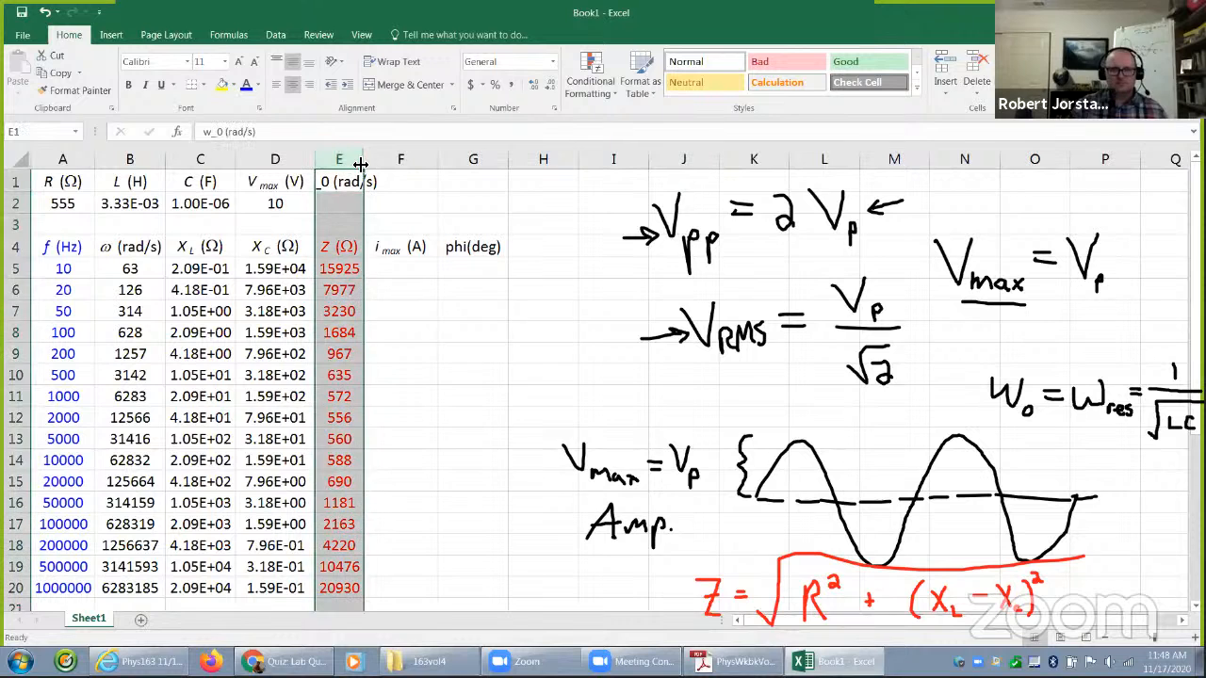
double_click(363, 158)
- Set the w of the E1 header in the Symbol font and remove the underscore after it
double_click(330, 182)
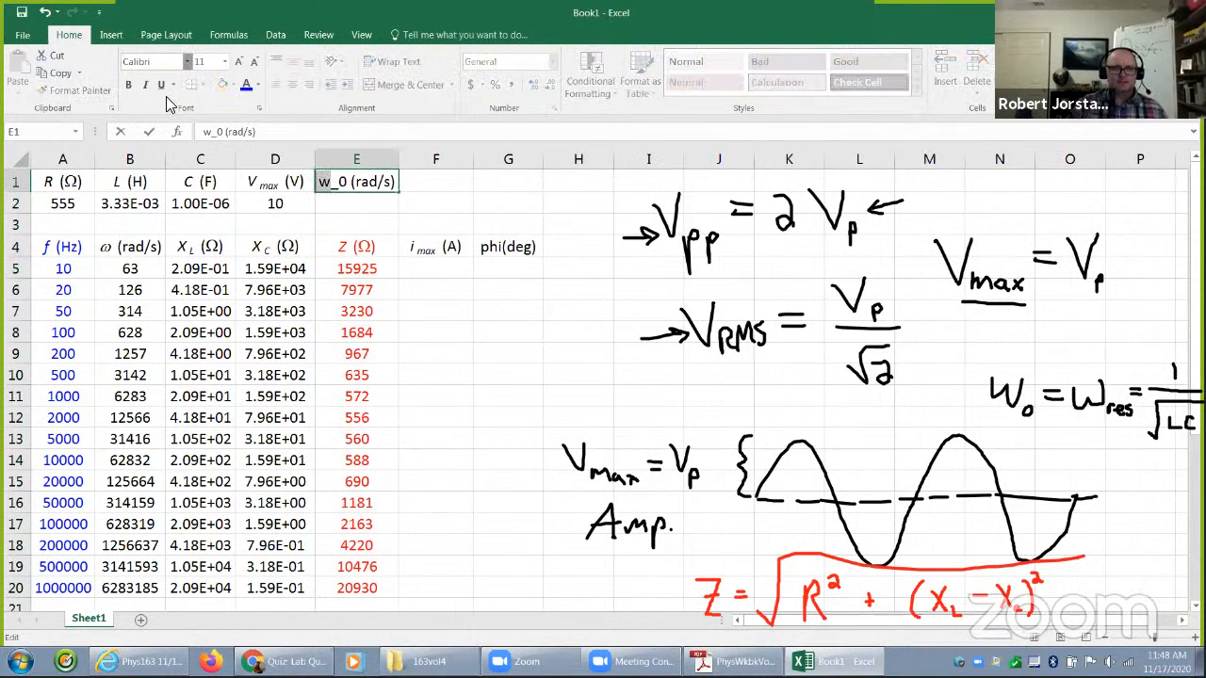
left_click(187, 62)
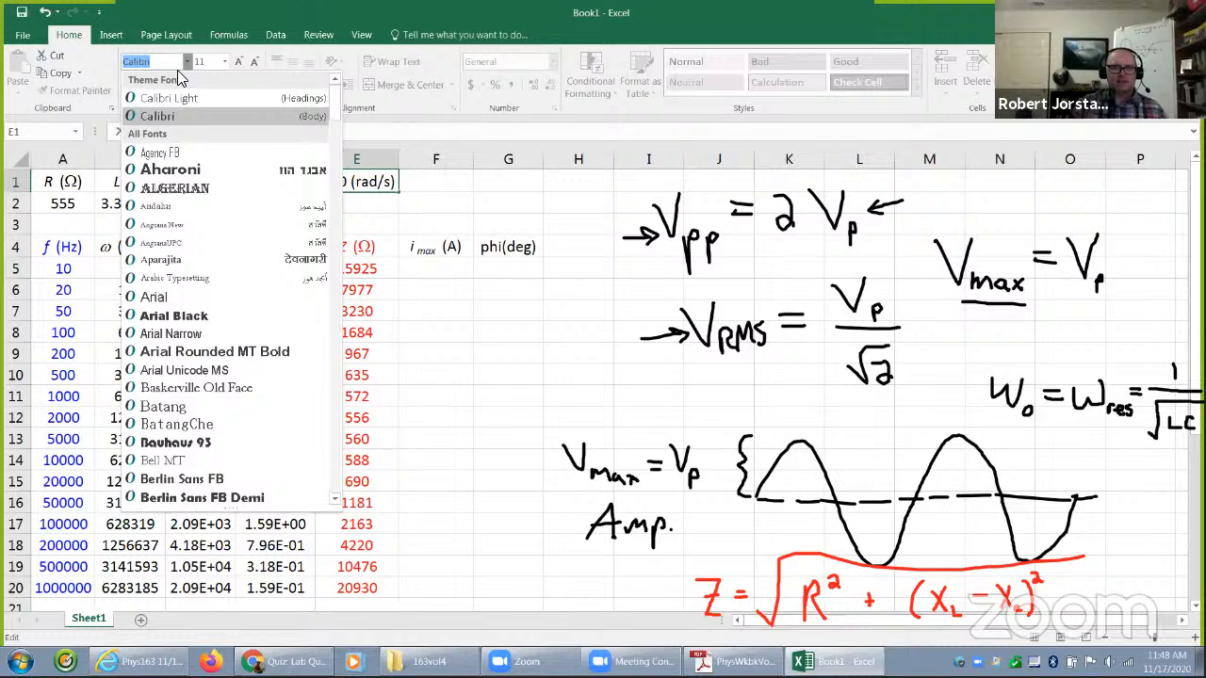
scroll(193, 311, "down", 15)
left_click(193, 311)
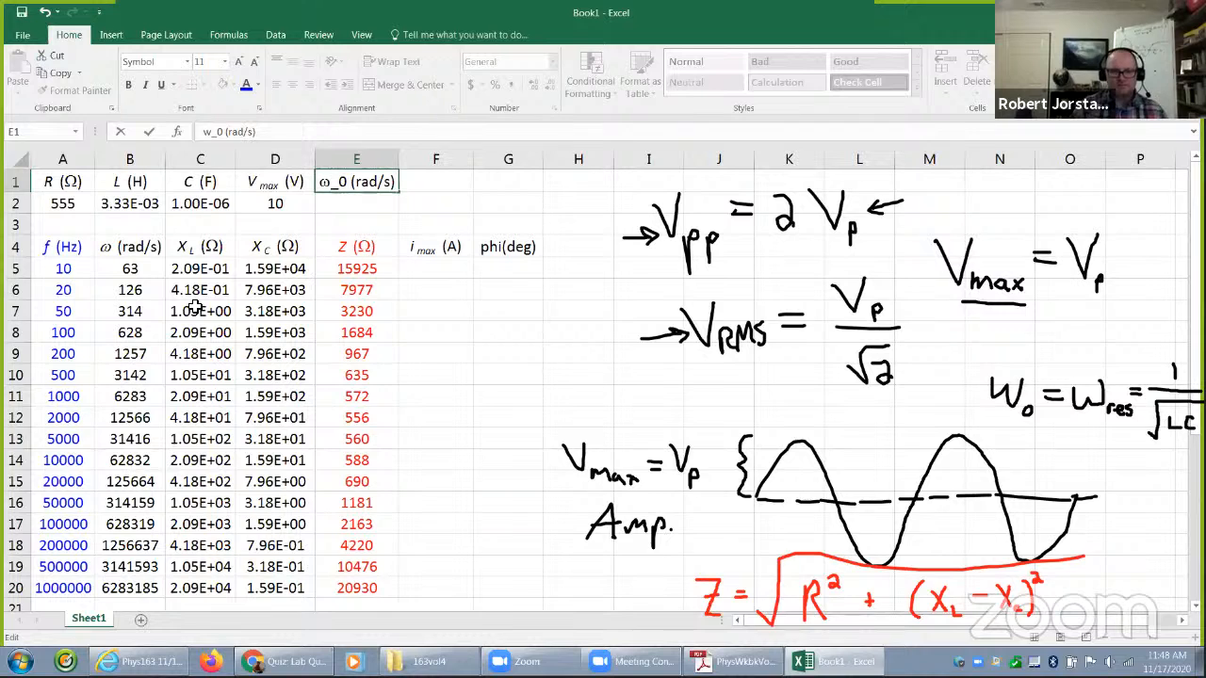
key("BackSpace")
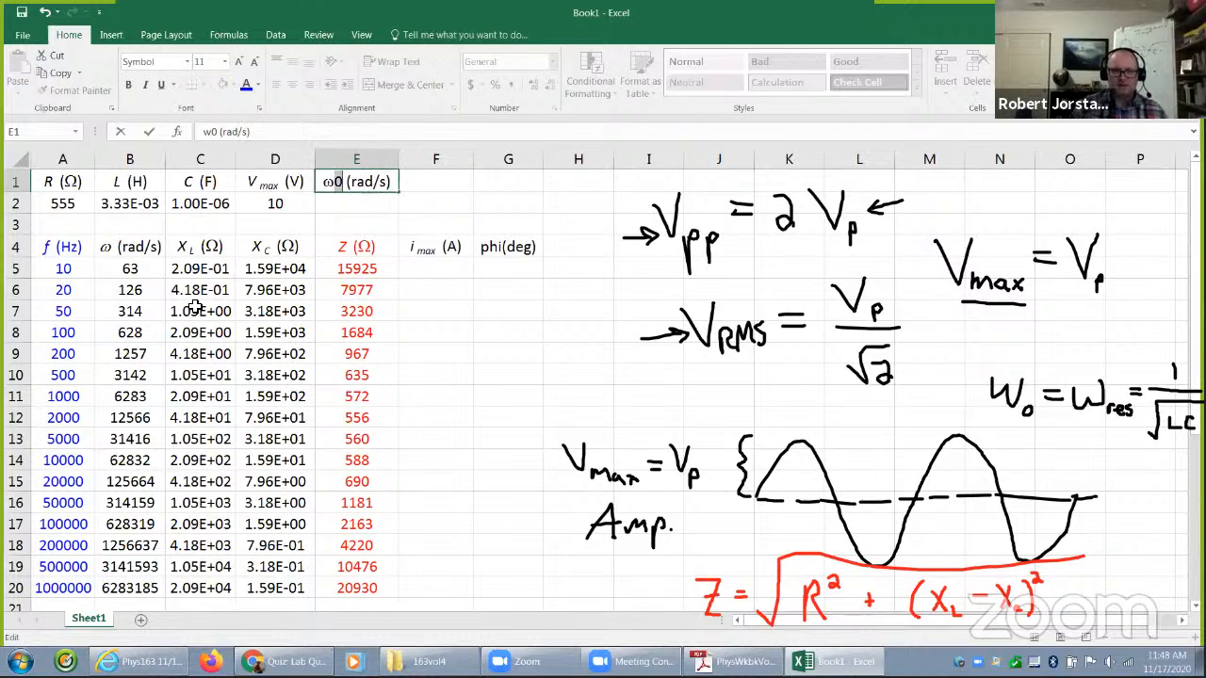
- Format the 0 in the E1 header as a subscript and narrow column E to the header's width
right_click(340, 185)
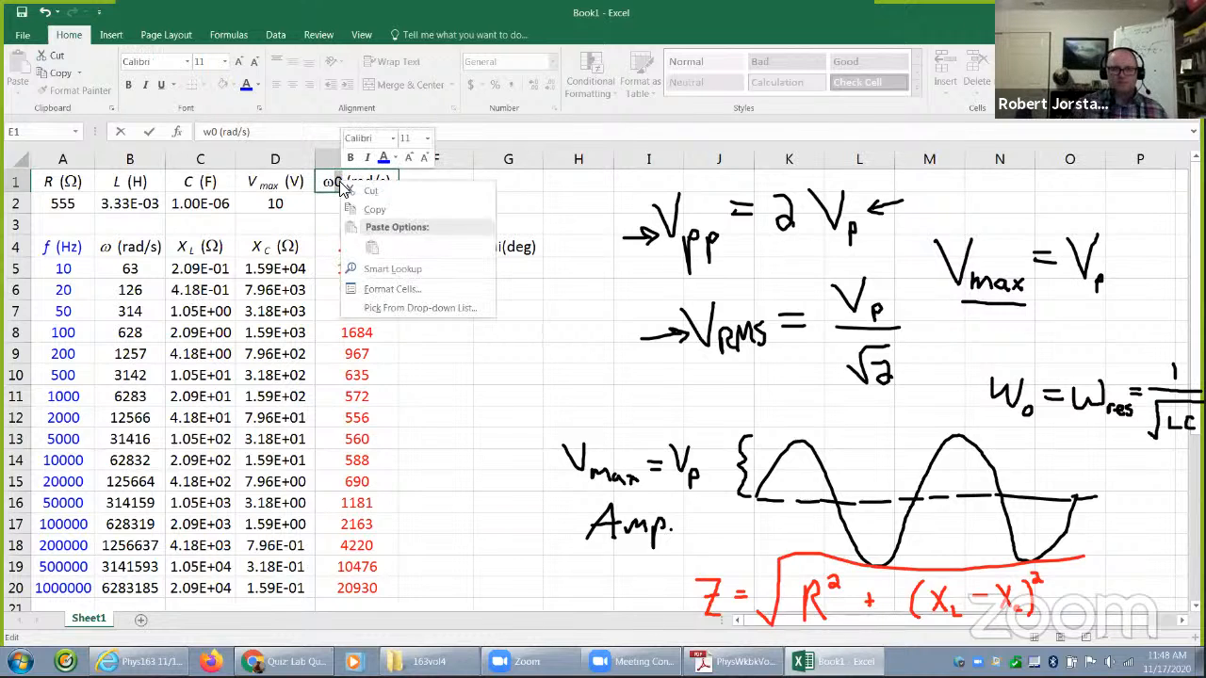
left_click(421, 286)
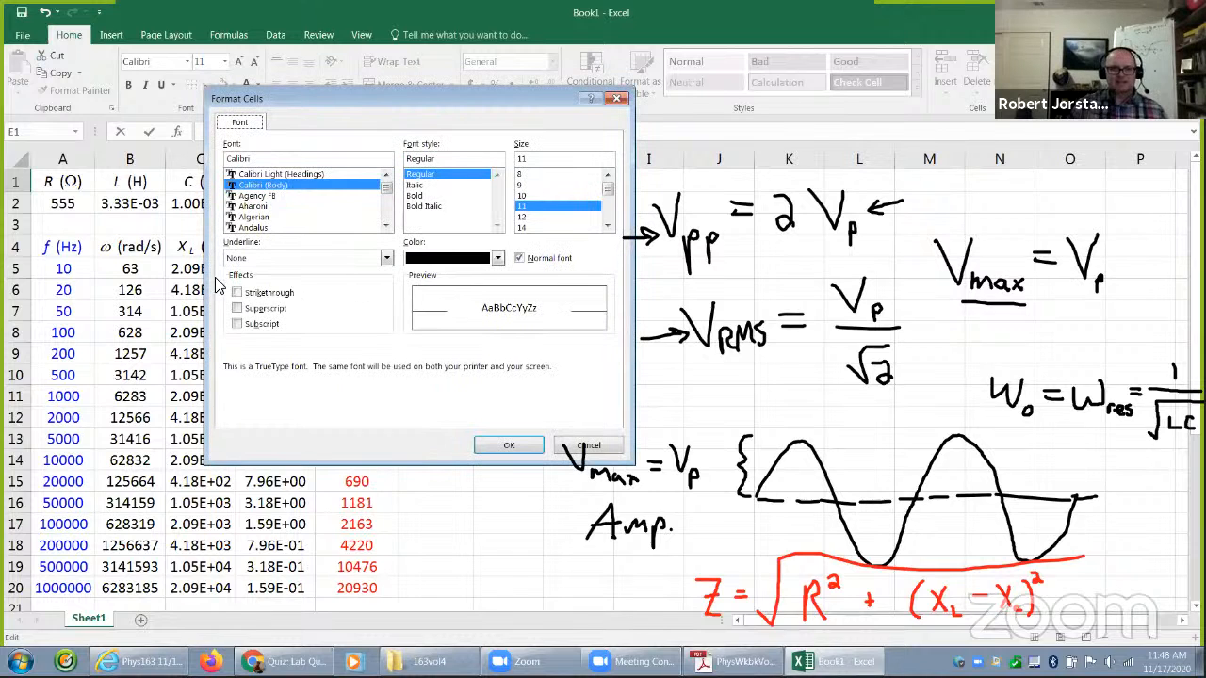
left_click(266, 324)
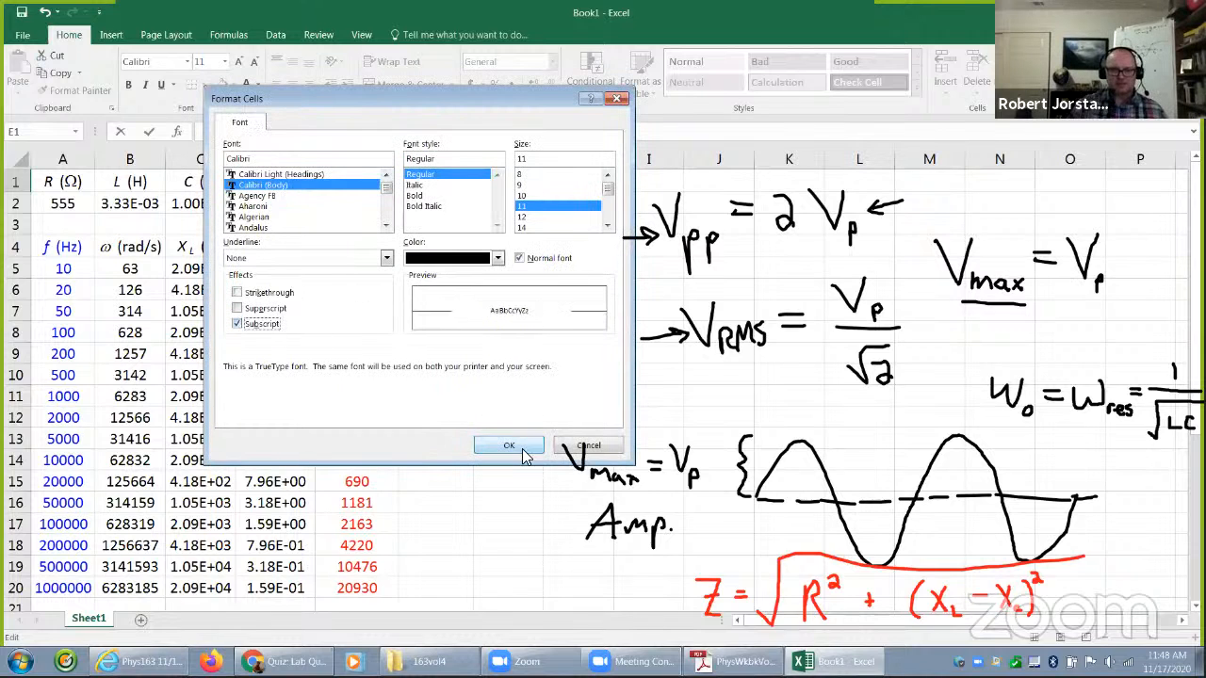
left_click(539, 453)
left_click(351, 200)
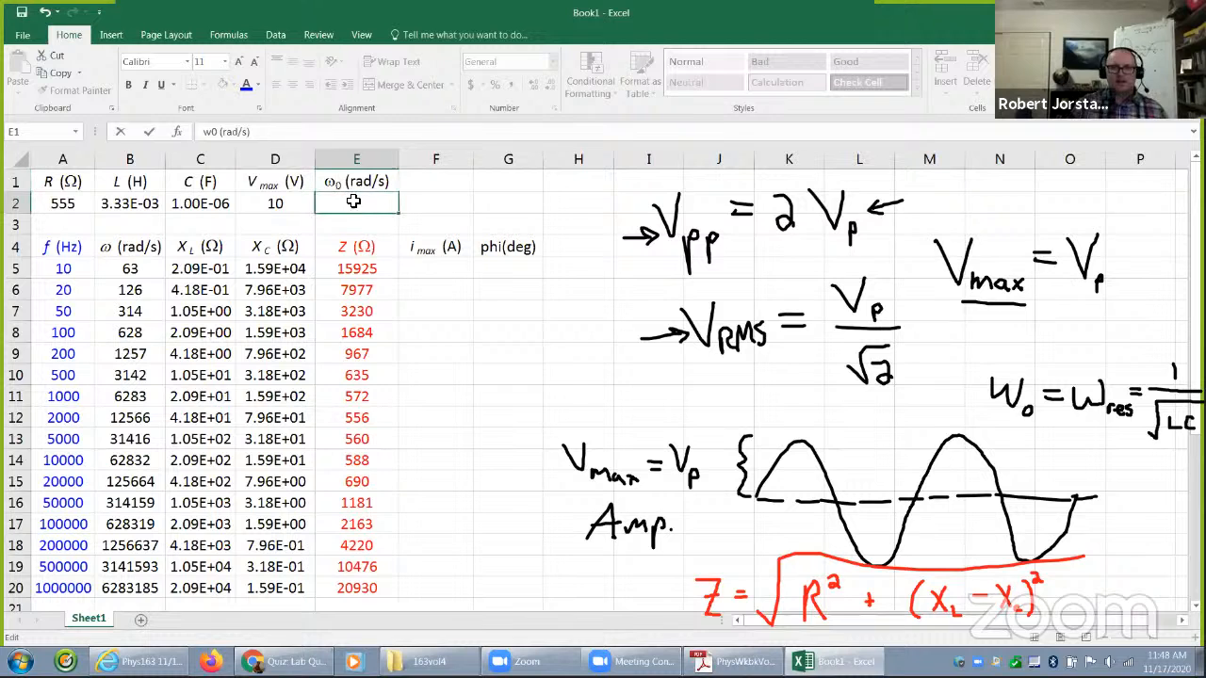
left_click(387, 159)
left_click_drag(399, 162, 388, 162)
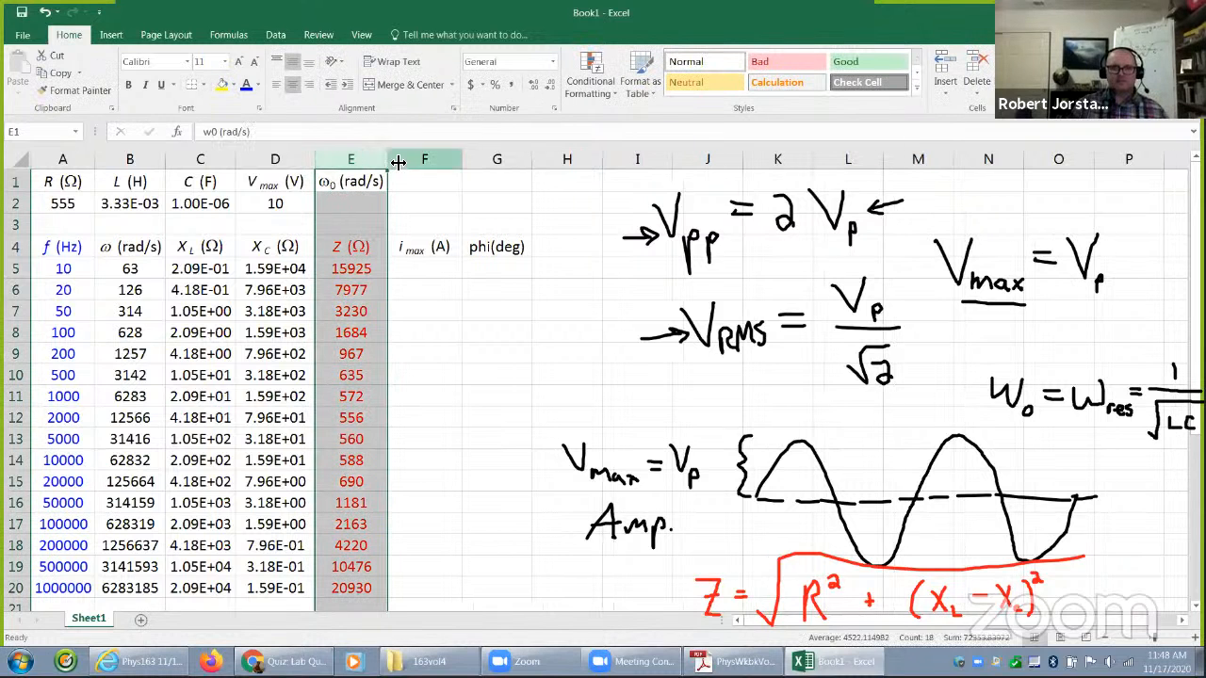
- Write the resonant angular frequency formula =1/sqrt(B2*C2) in E2 from the inductance and capacitance cells
left_click(355, 202)
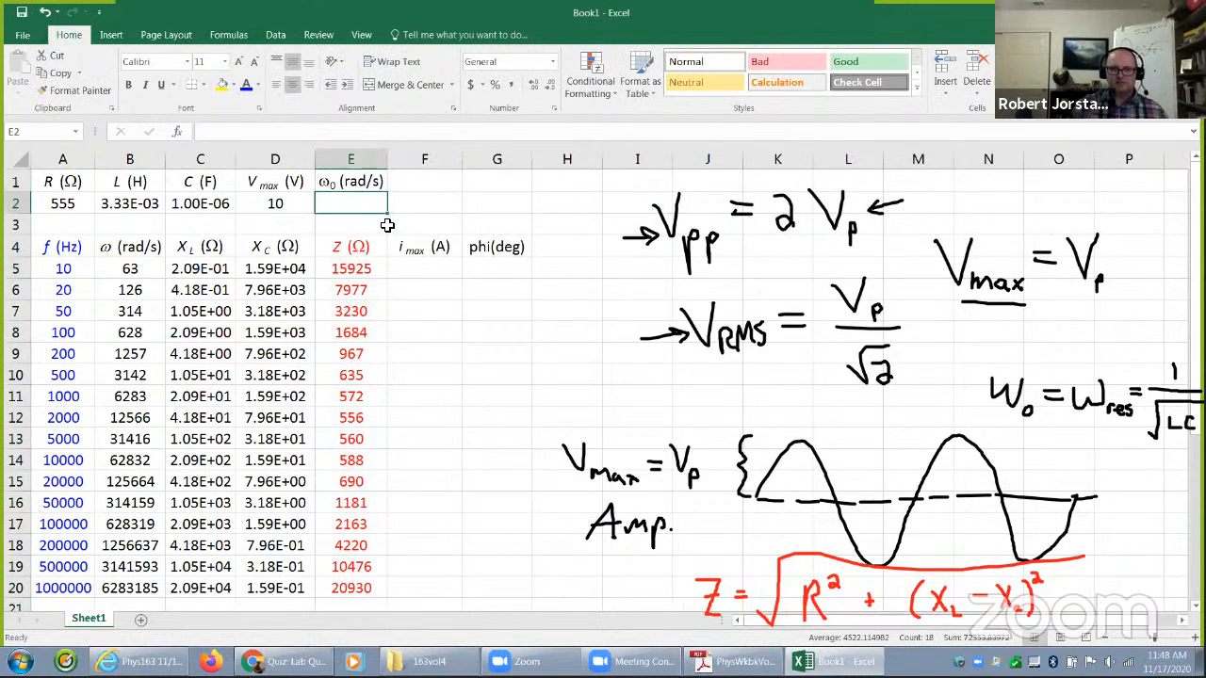
type("=1/")
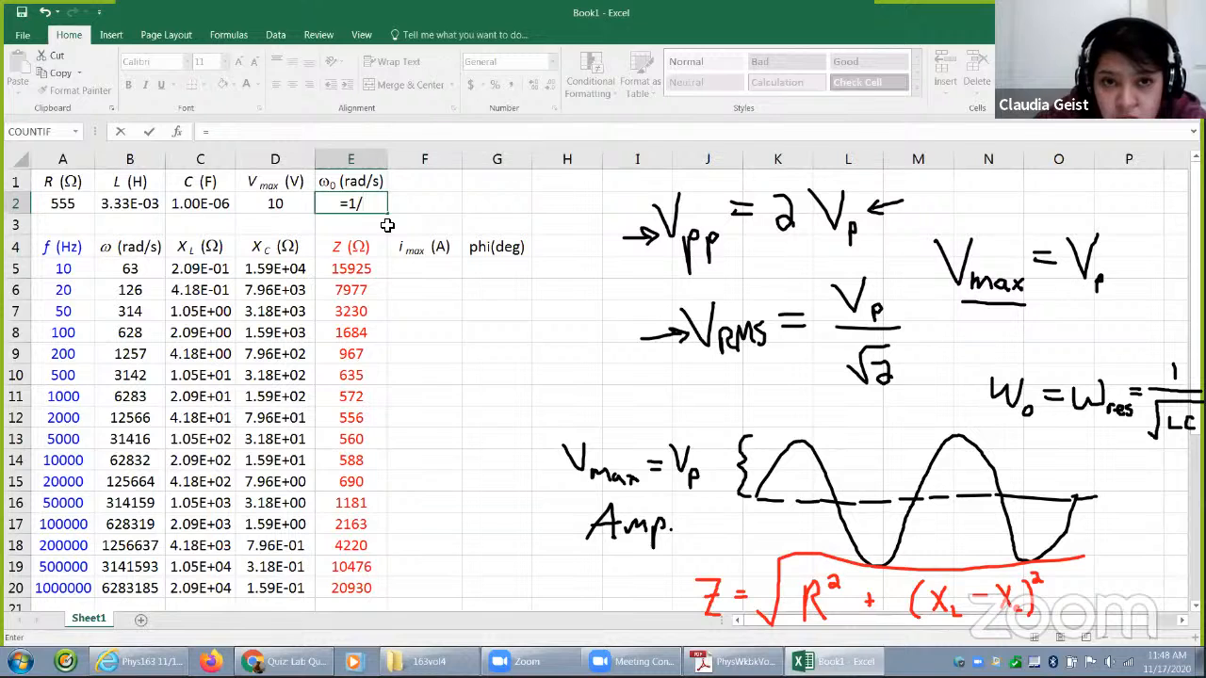
type("sqrt")
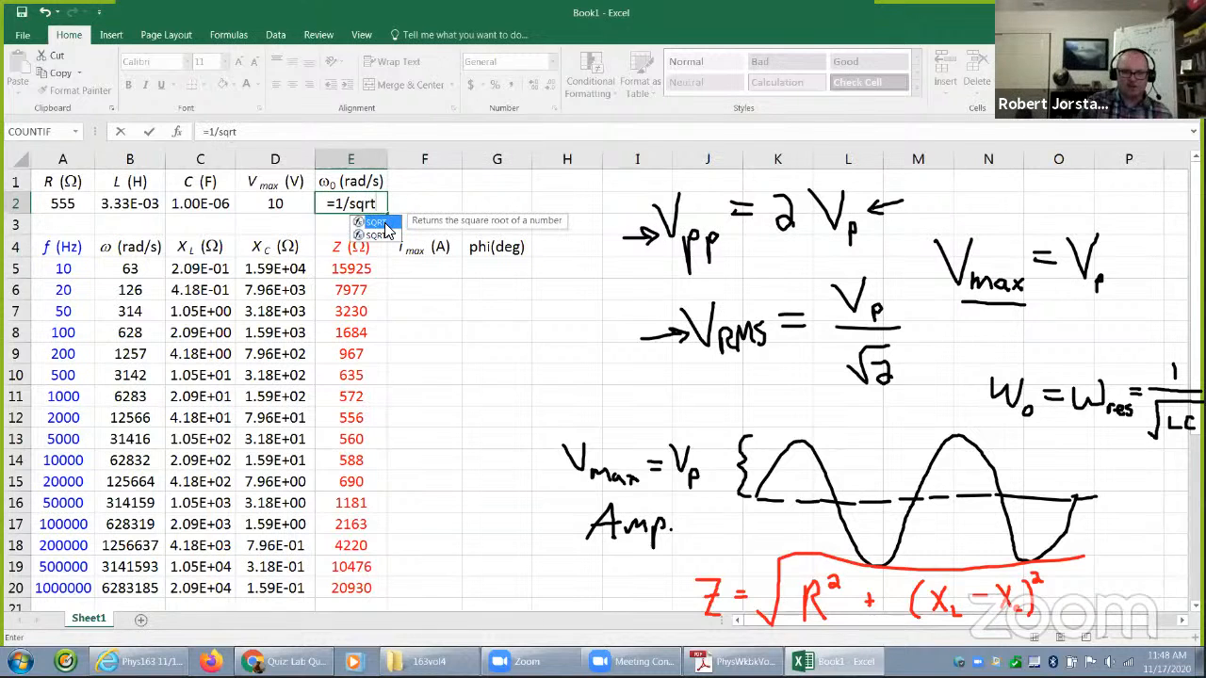
type("(")
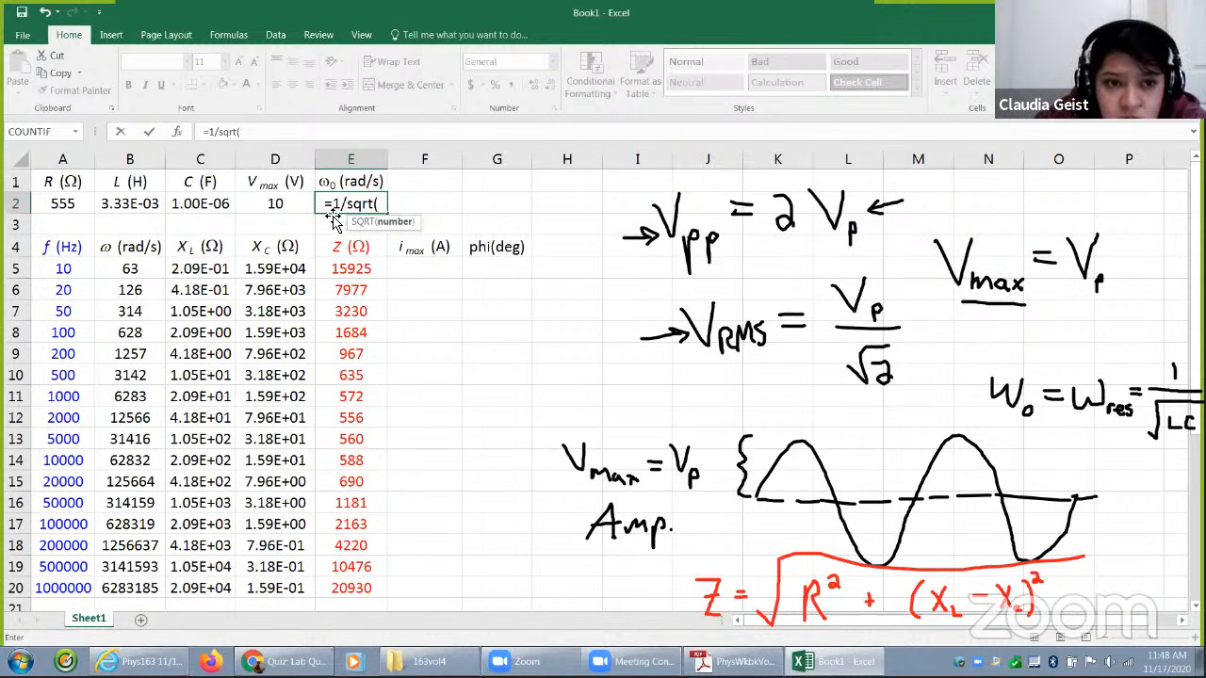
left_click(142, 205)
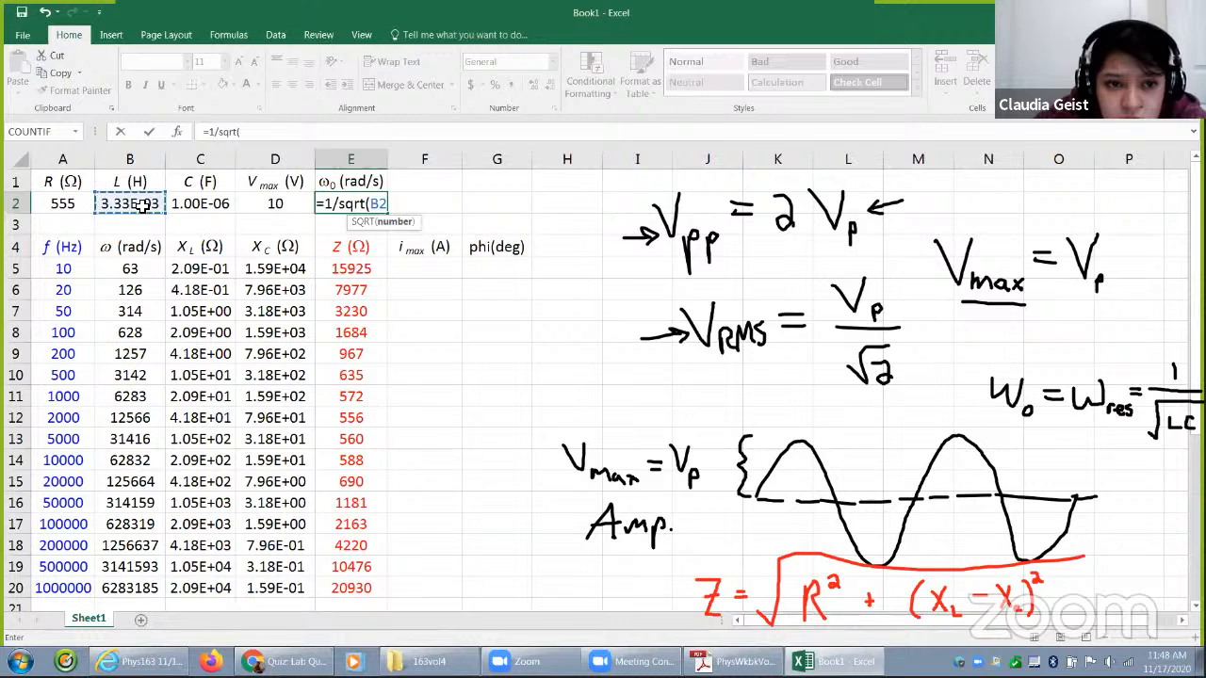
type("*")
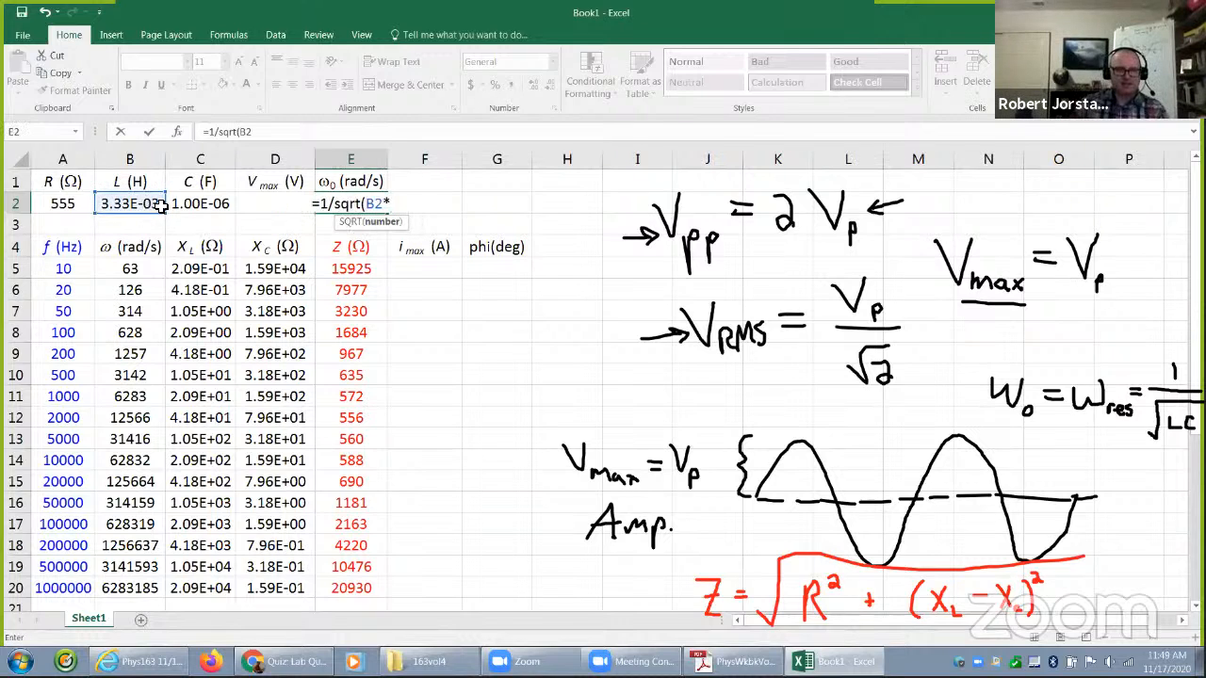
left_click(189, 205)
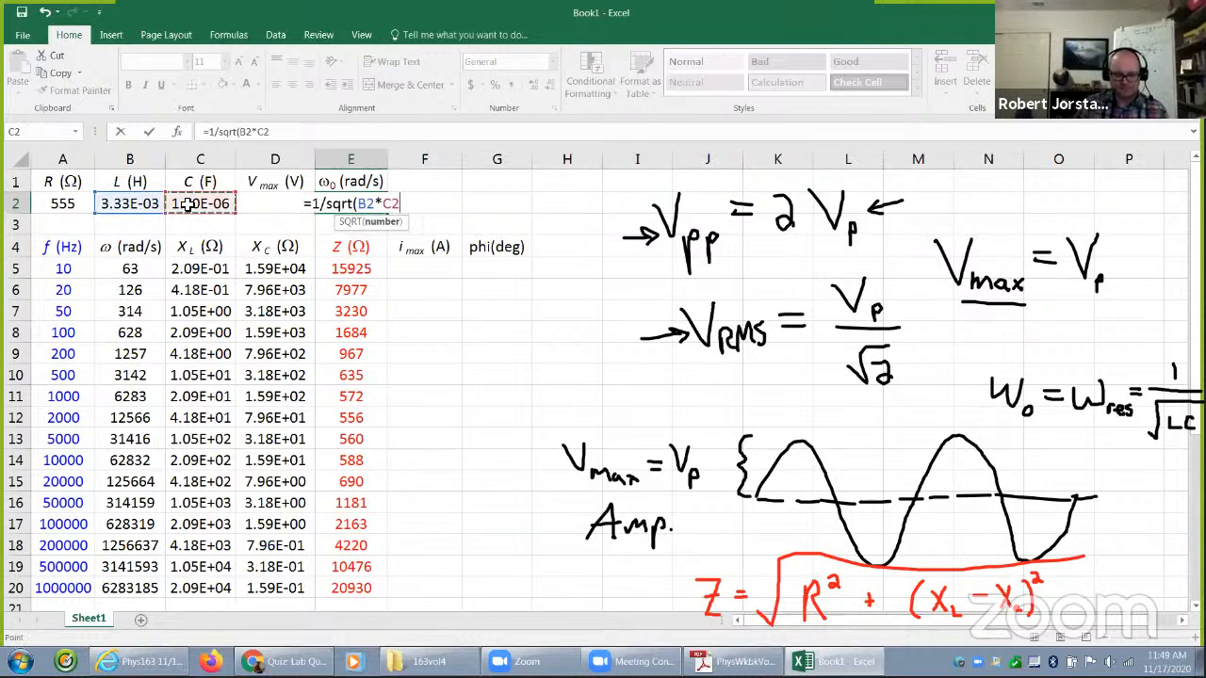
type(")")
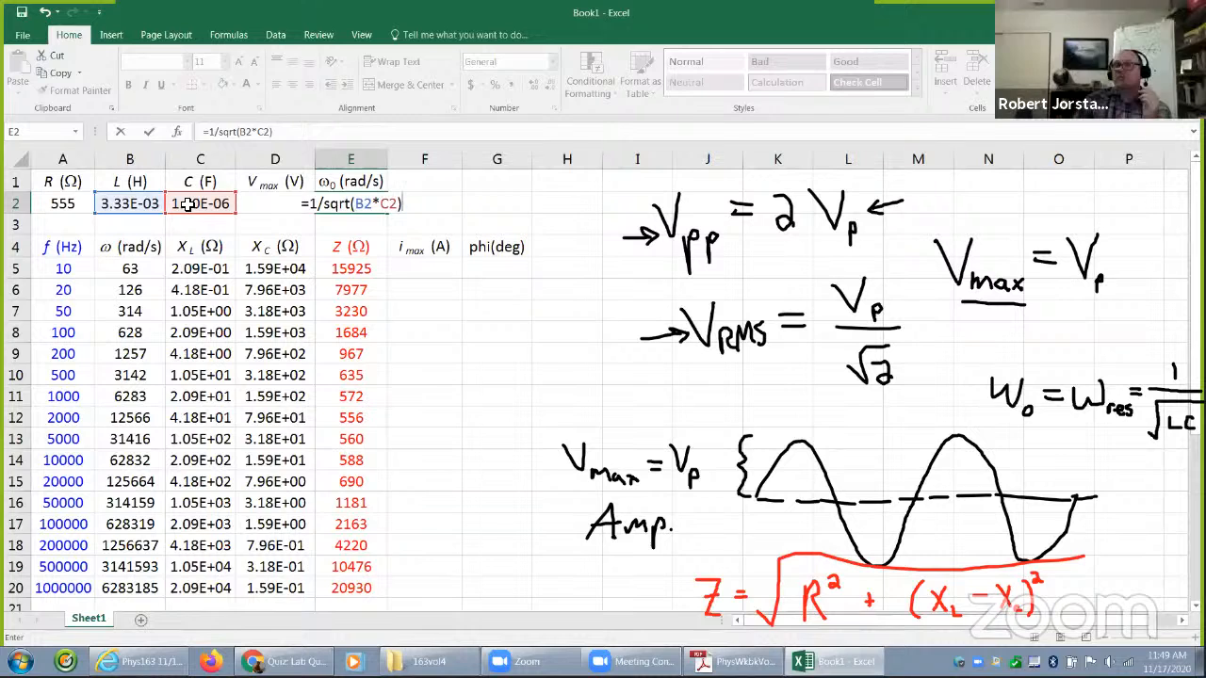
- Make both references in the E2 formula absolute, giving =1/sqrt($B$2*$C$2), and commit it
left_click(366, 204)
key("F4")
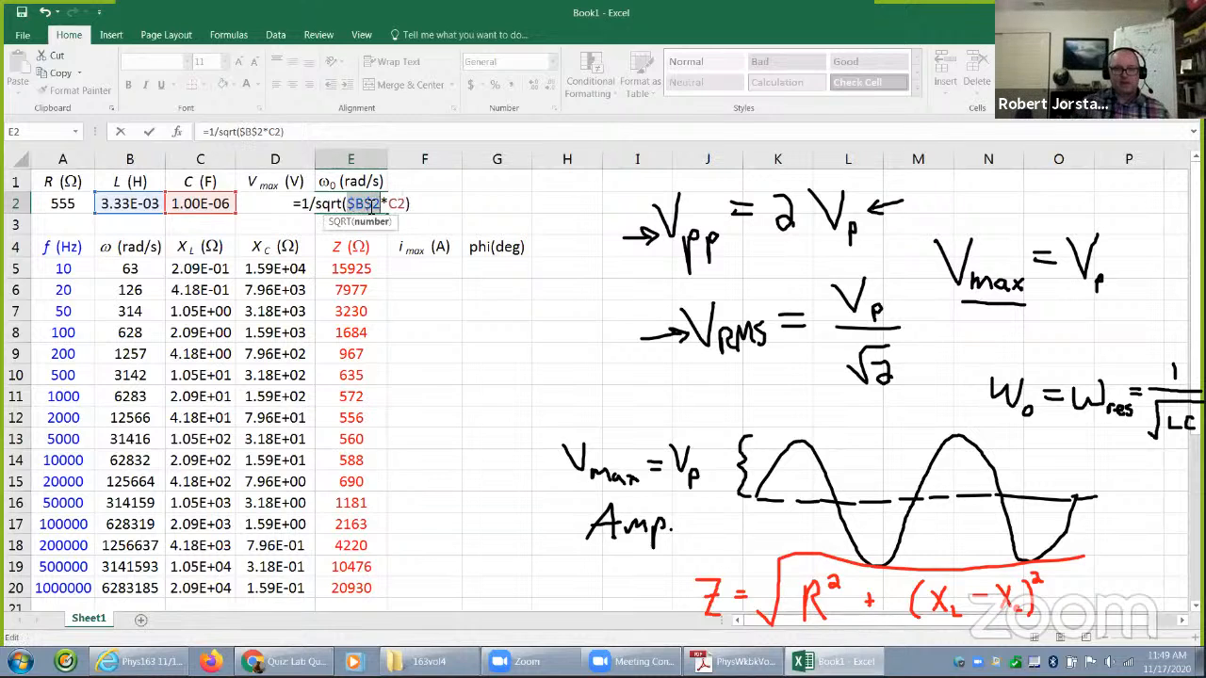
left_click(396, 205)
key("F4")
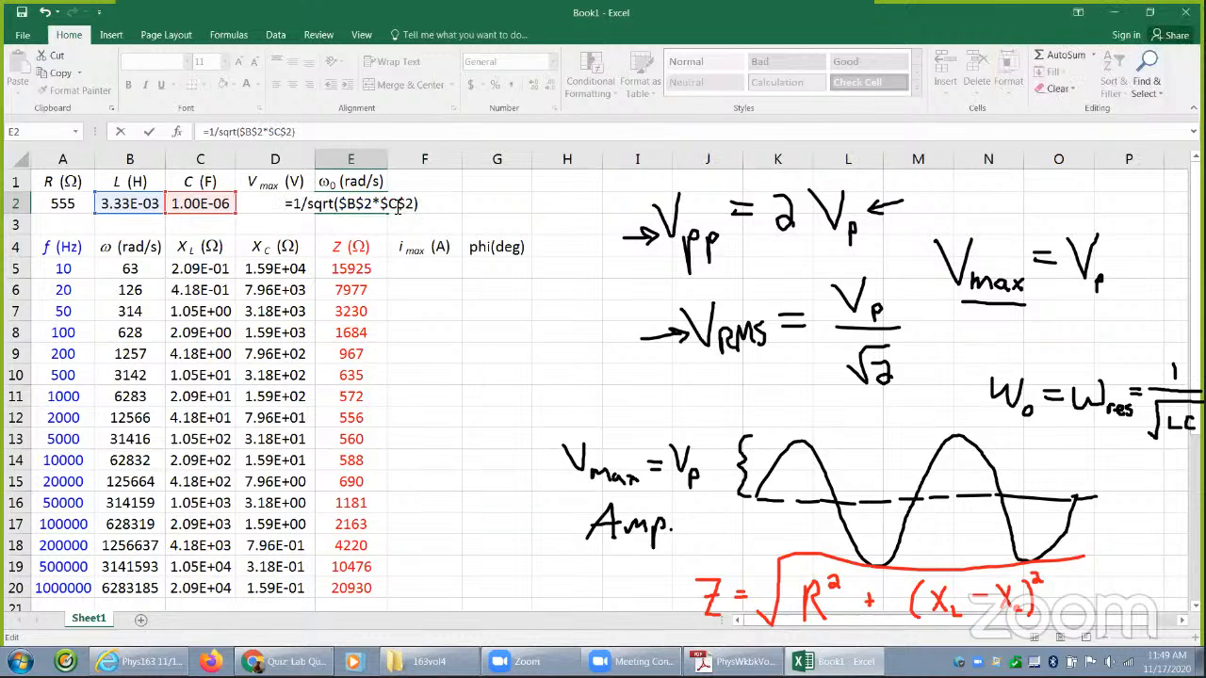
key("Return")
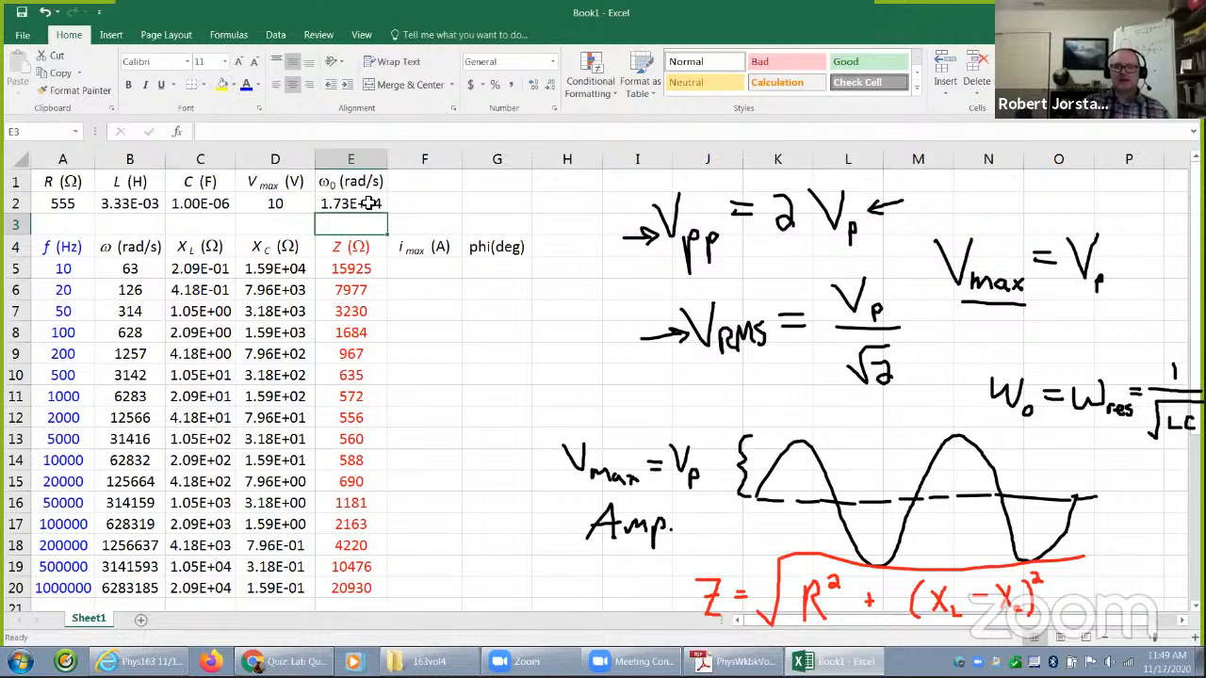
- Apply the Number format to the resonant angular frequency in E2
left_click(370, 208)
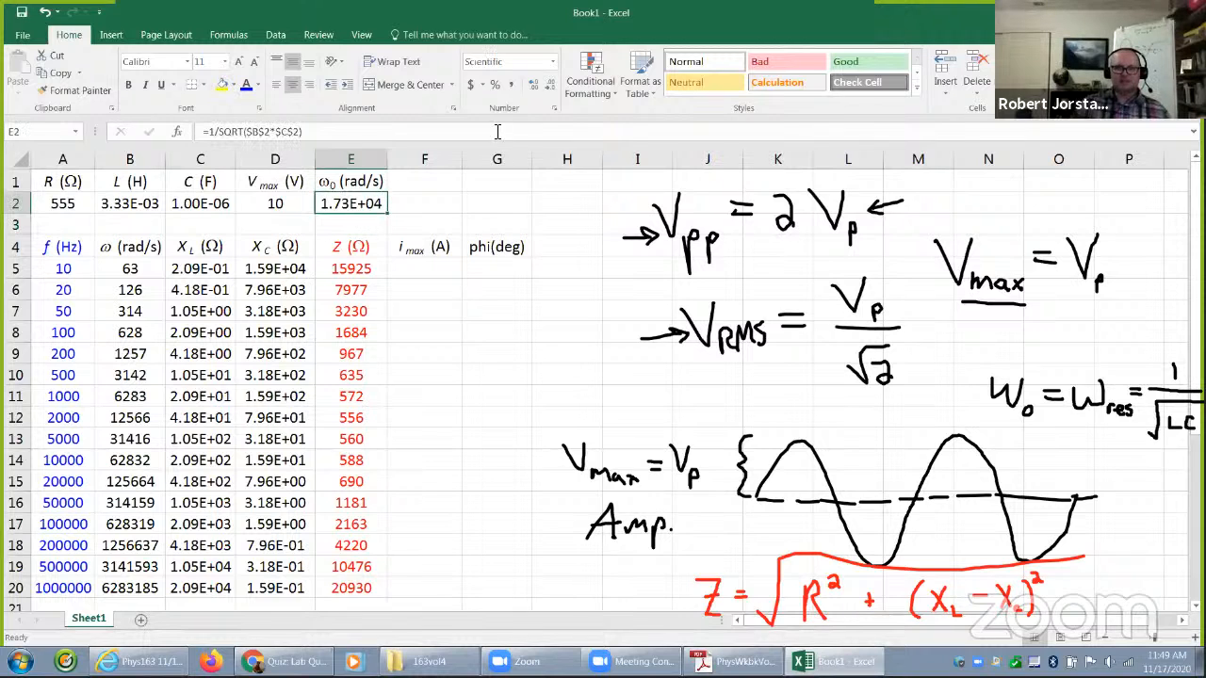
left_click(553, 70)
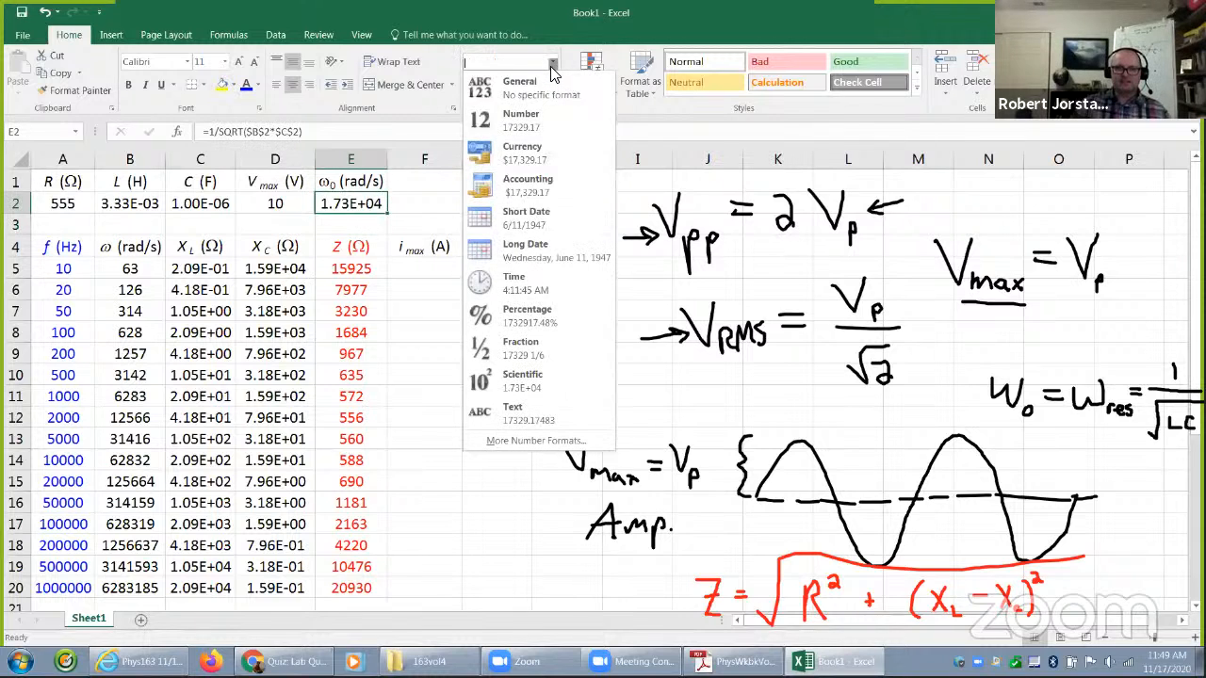
left_click(533, 125)
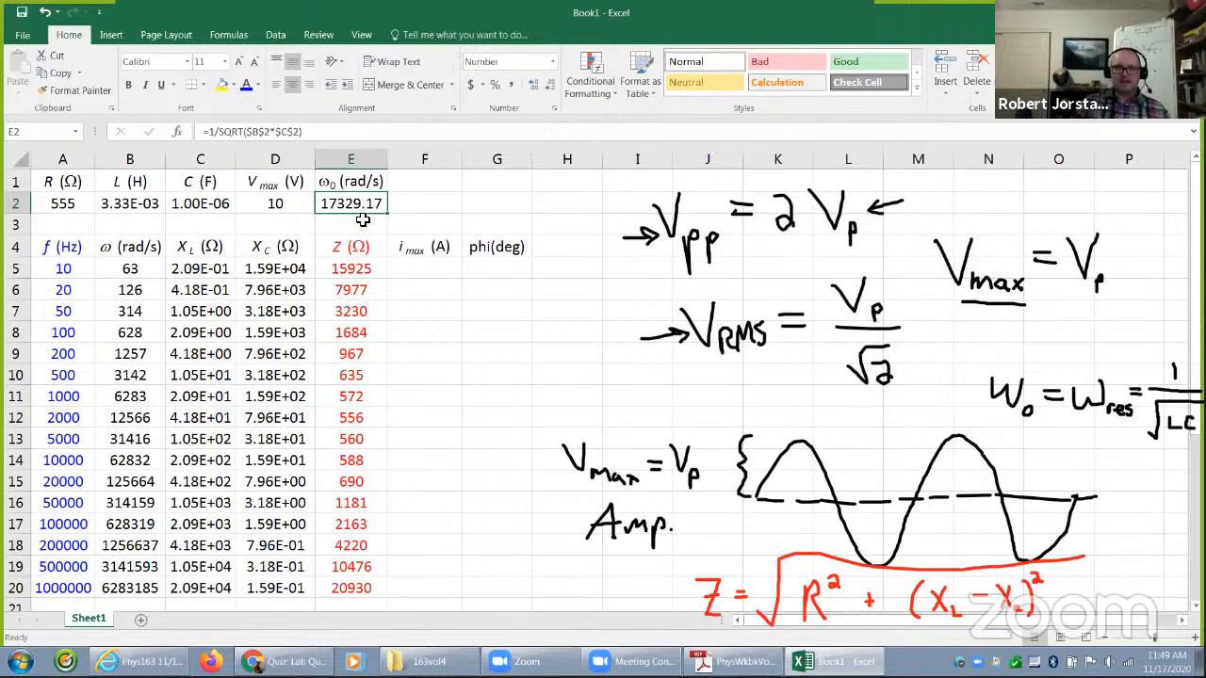
- Compare the resonant angular frequency in E2 with the frequency in A12
left_click(64, 419)
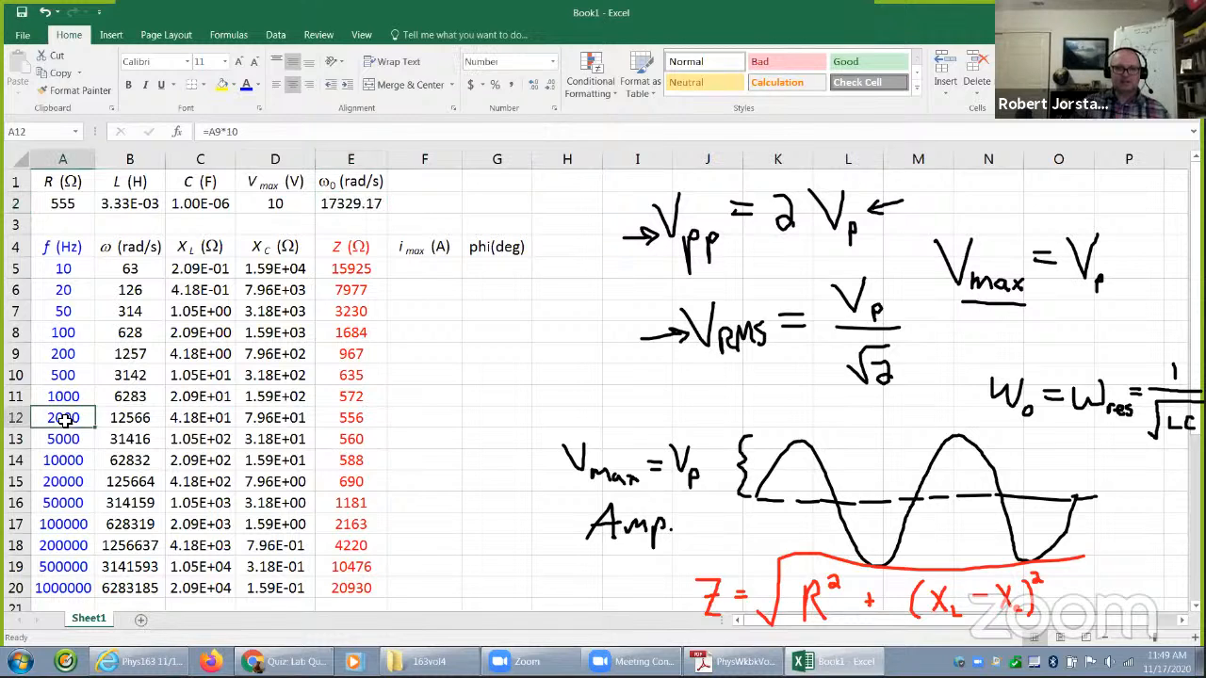
left_click(347, 205)
left_click(59, 415)
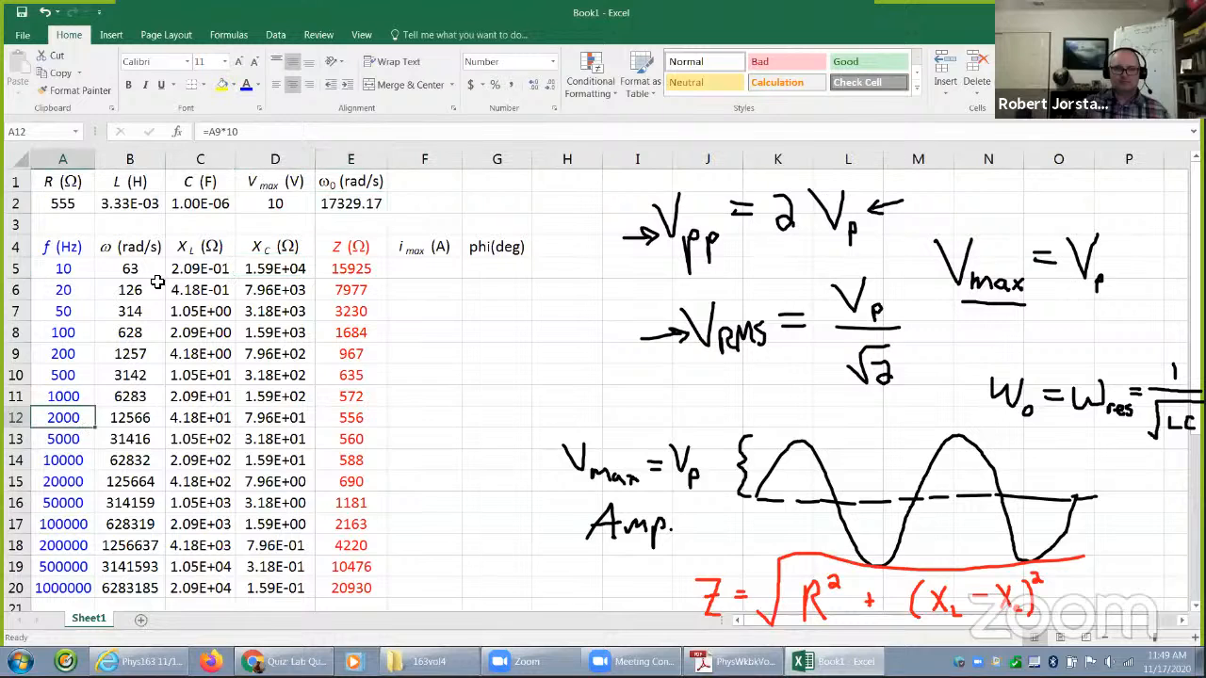
left_click(336, 204)
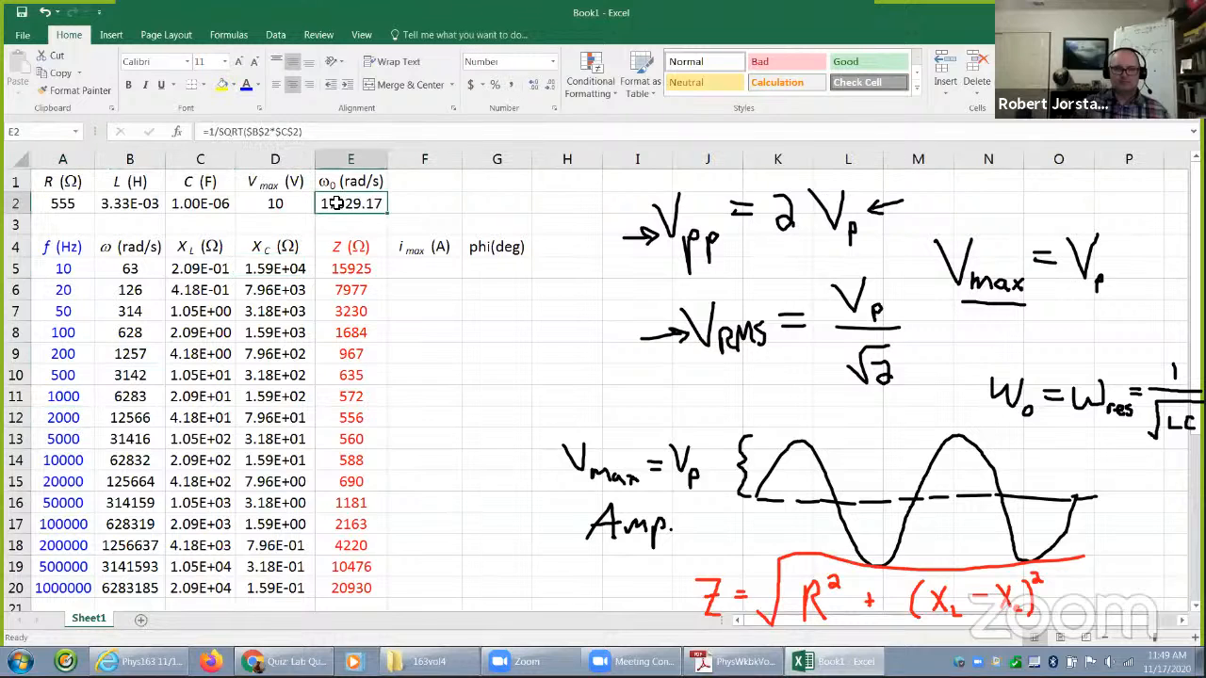
left_click(61, 417)
left_click(330, 205)
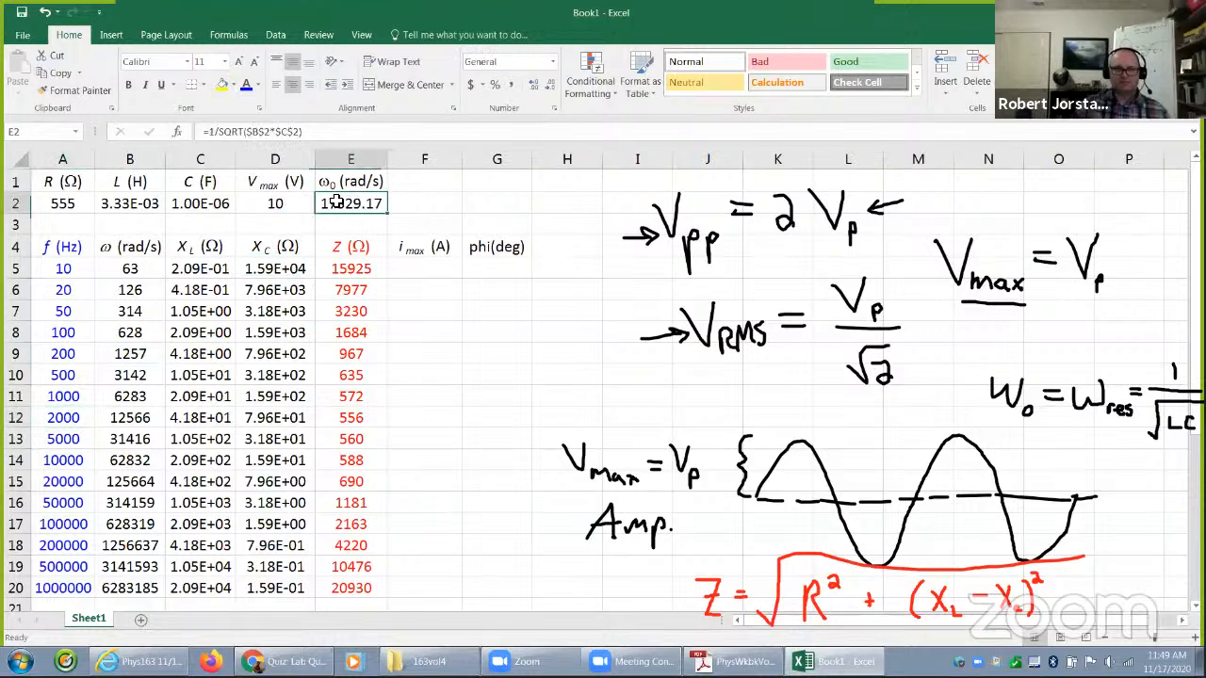
left_click(60, 416)
left_click(329, 206)
left_click(58, 422)
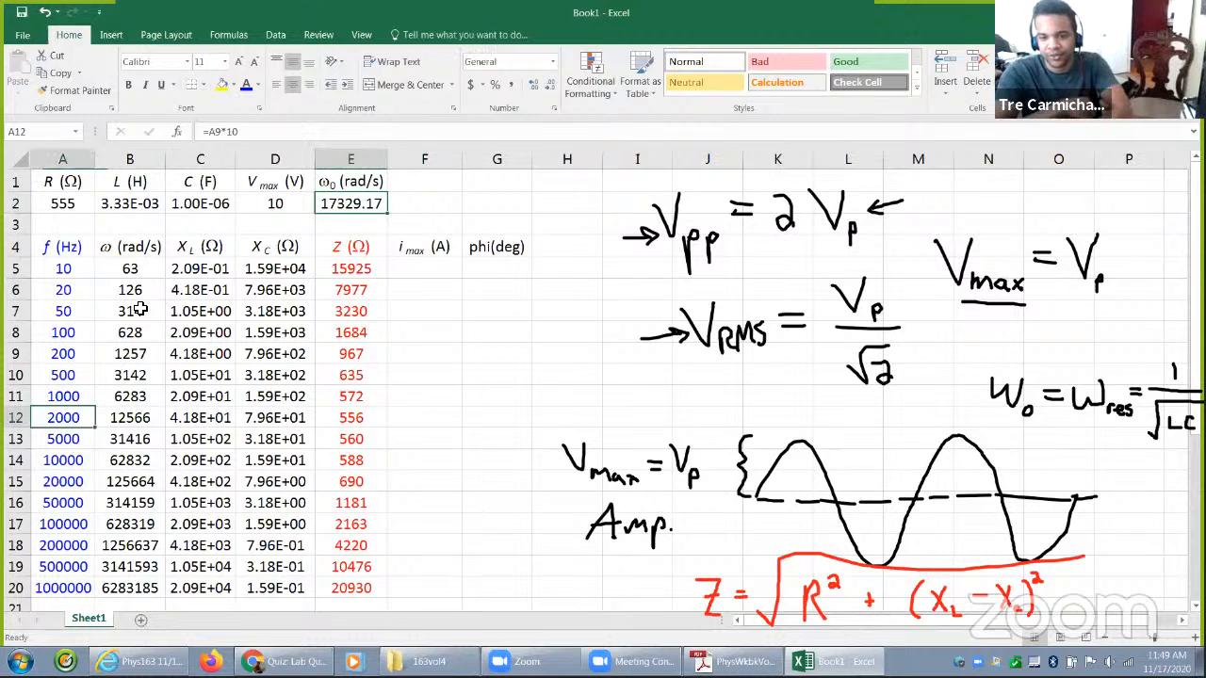
- Colour the angular frequency header and values in B4 to B20 with the standard green font colour
left_click(143, 248)
left_click_drag(146, 325, 135, 595)
left_click(257, 85)
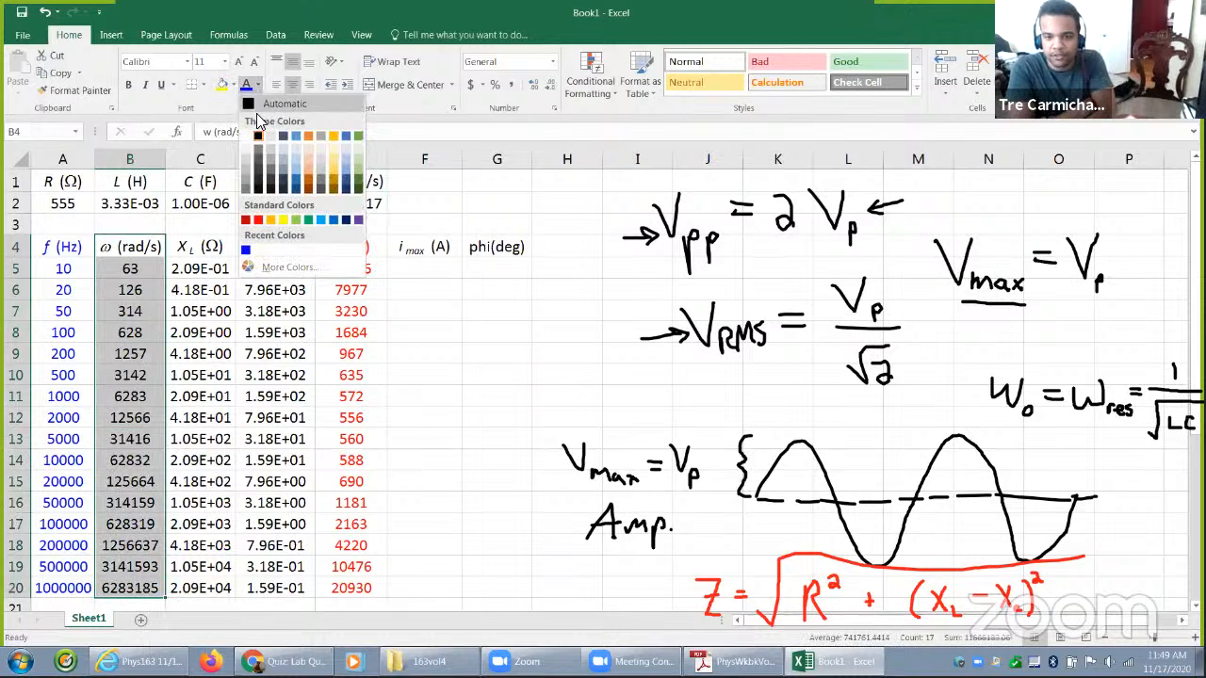
left_click(309, 220)
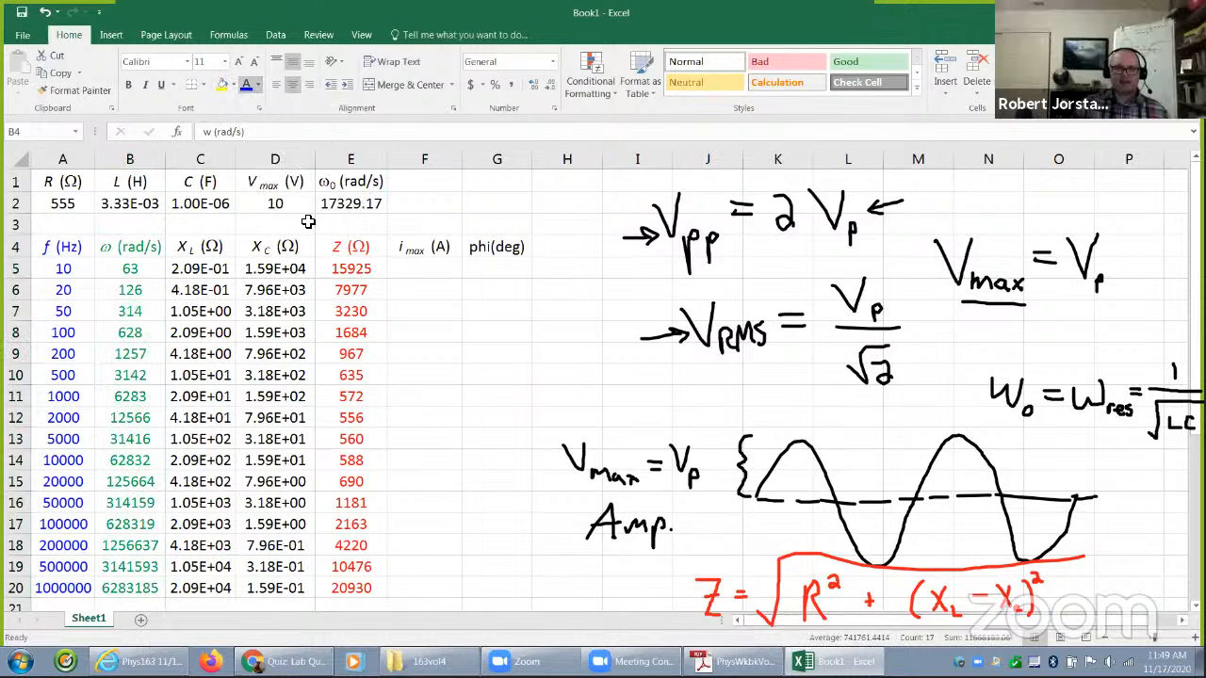
- Colour the angular frequency column B4 to B20 and the resonant angular frequency cells E1 and E2 with the standard purple font colour
left_click(257, 86)
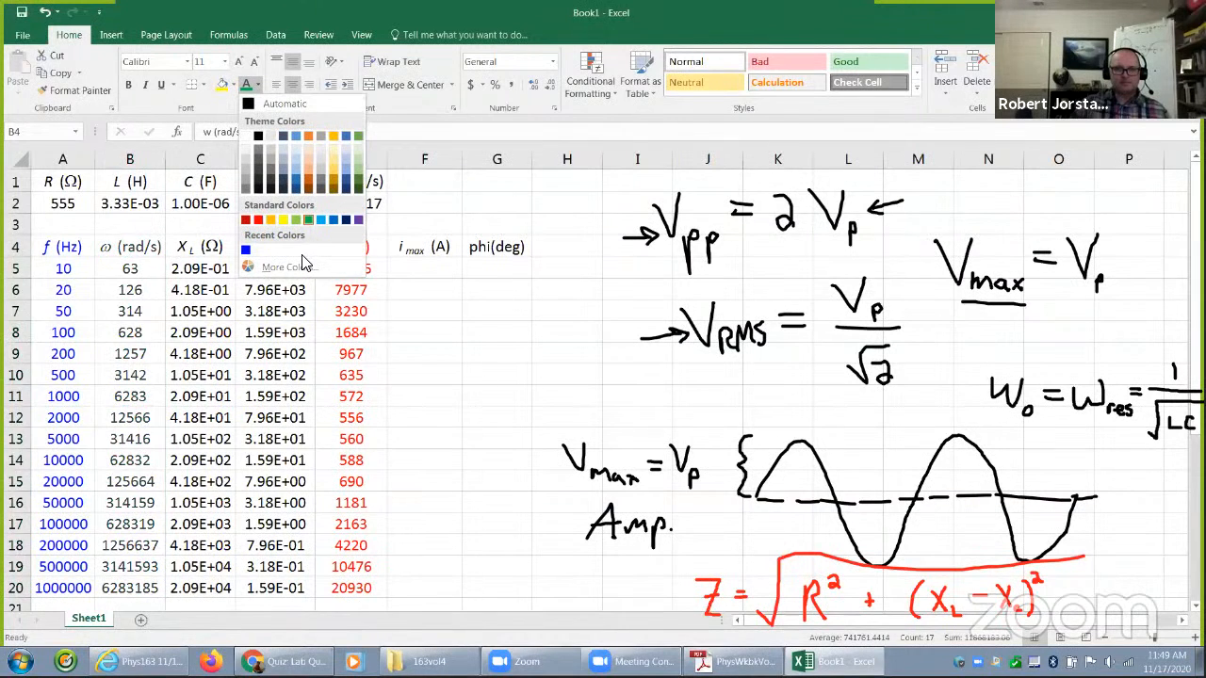
left_click(358, 220)
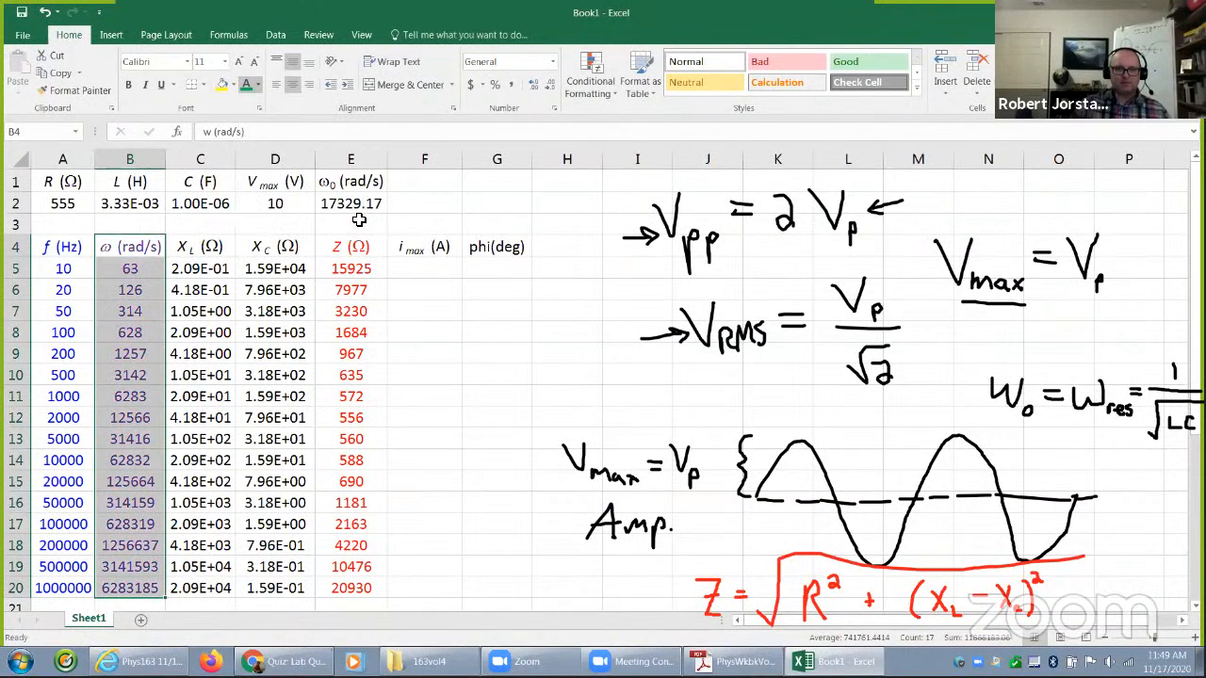
left_click_drag(347, 189, 346, 200)
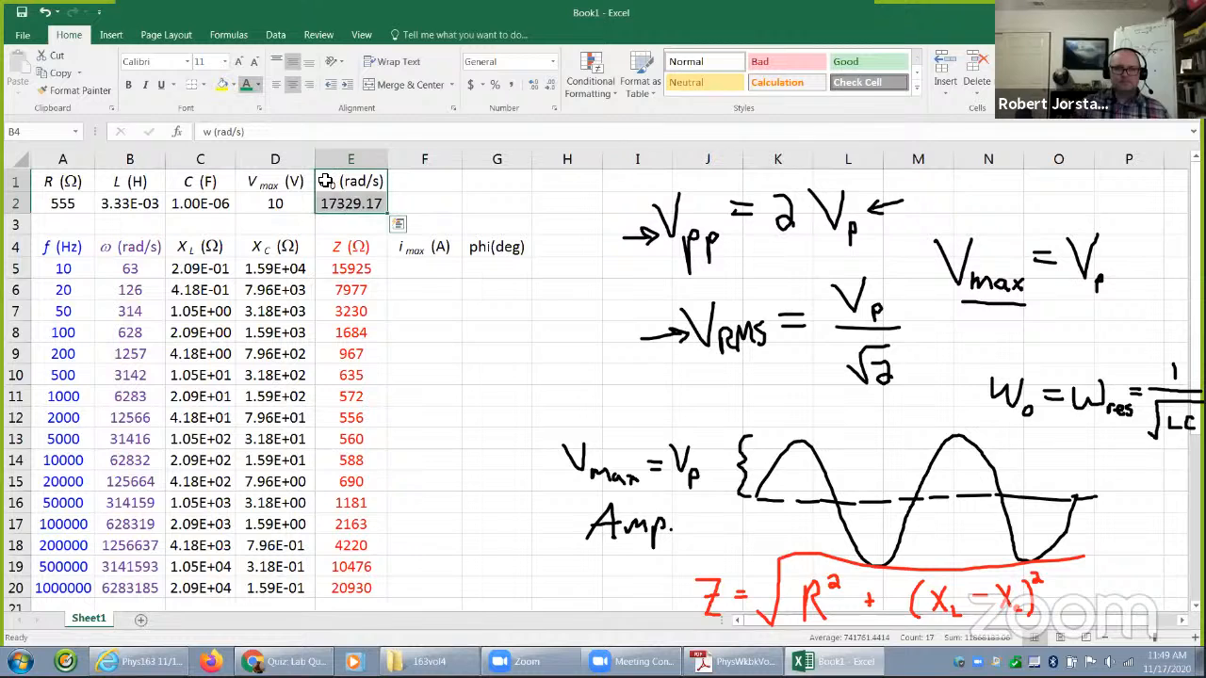
- Format the resonant angular frequency in E2 to show no decimal places
left_click(348, 203)
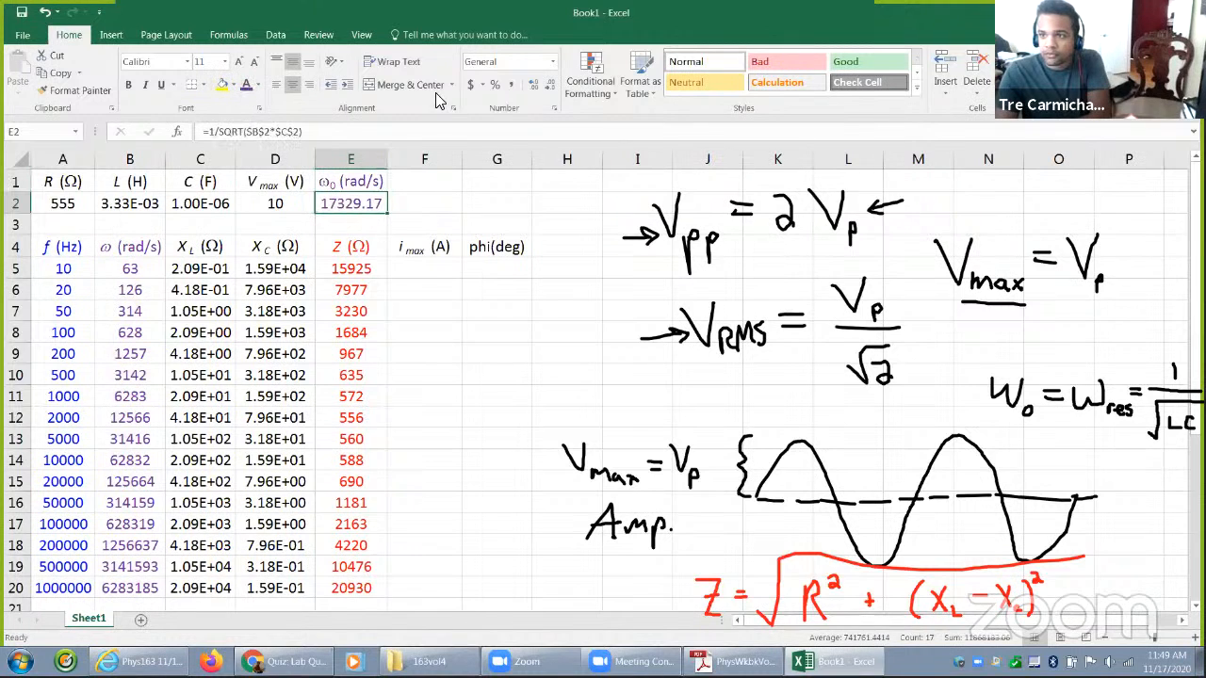
left_click(534, 86)
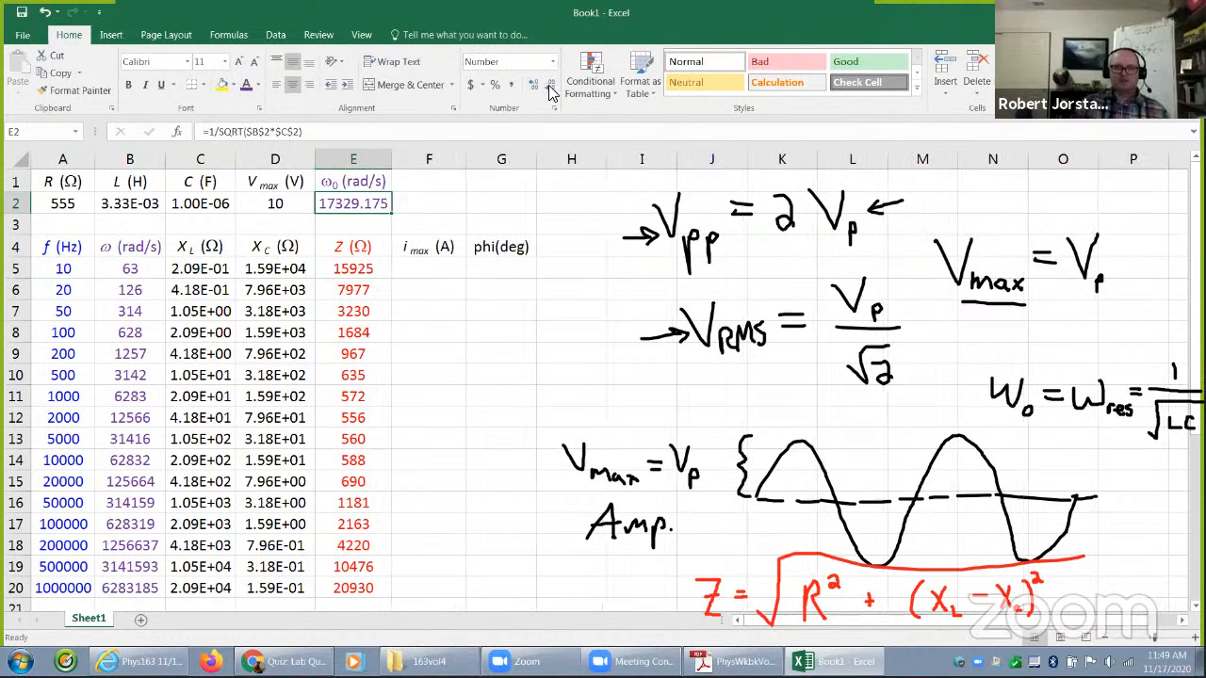
left_click(549, 86)
left_click(549, 87)
left_click(549, 87)
- Copy the resonant angular frequency header from E1 to F1 and replace its omega with f
left_click(428, 179)
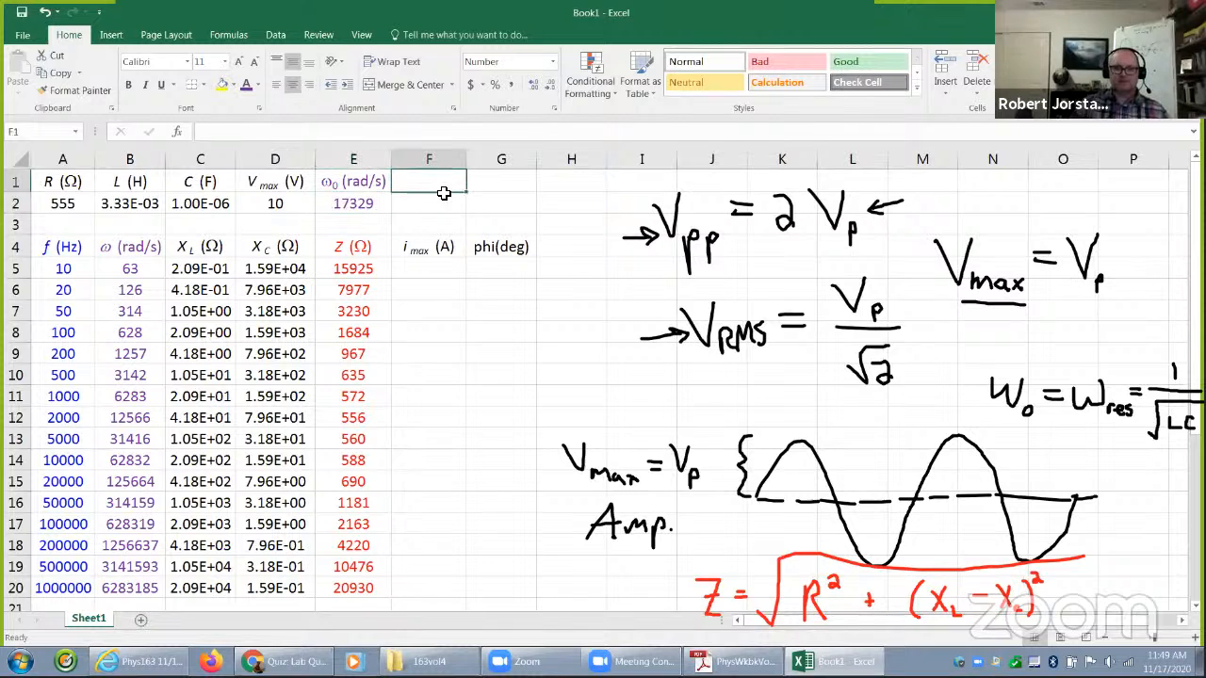
left_click(374, 181)
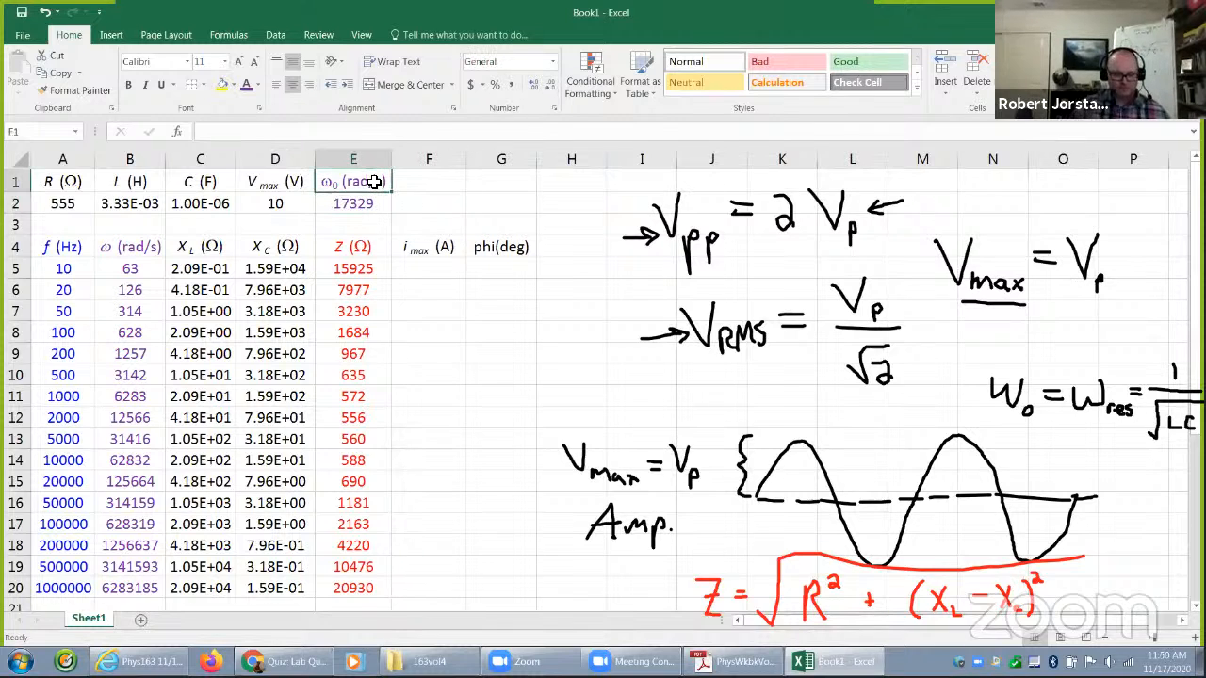
key("ctrl+c")
left_click(407, 186)
key("ctrl+v")
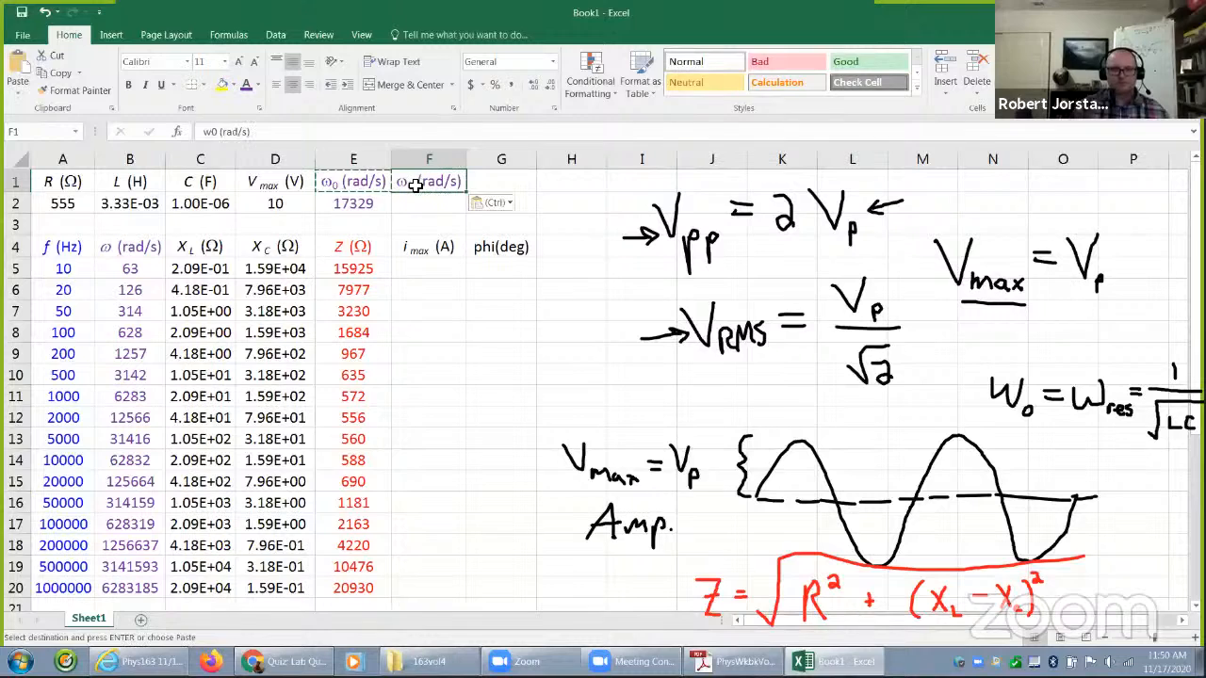
double_click(407, 185)
left_click_drag(407, 186, 394, 182)
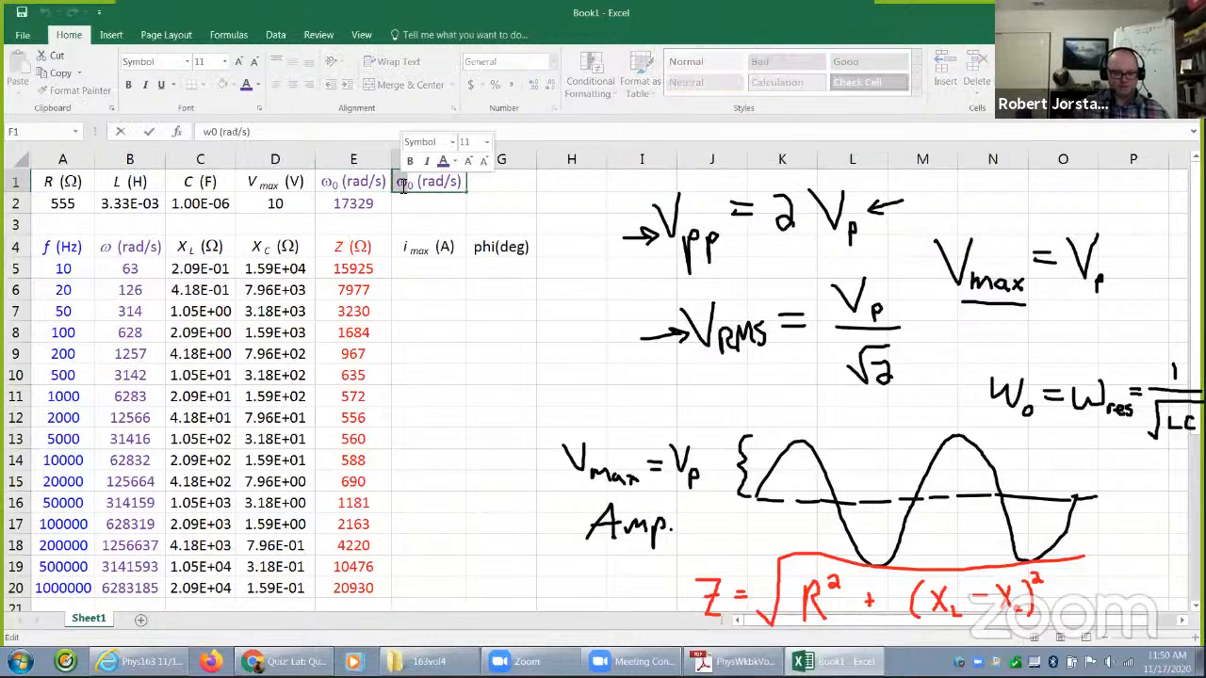
type("f")
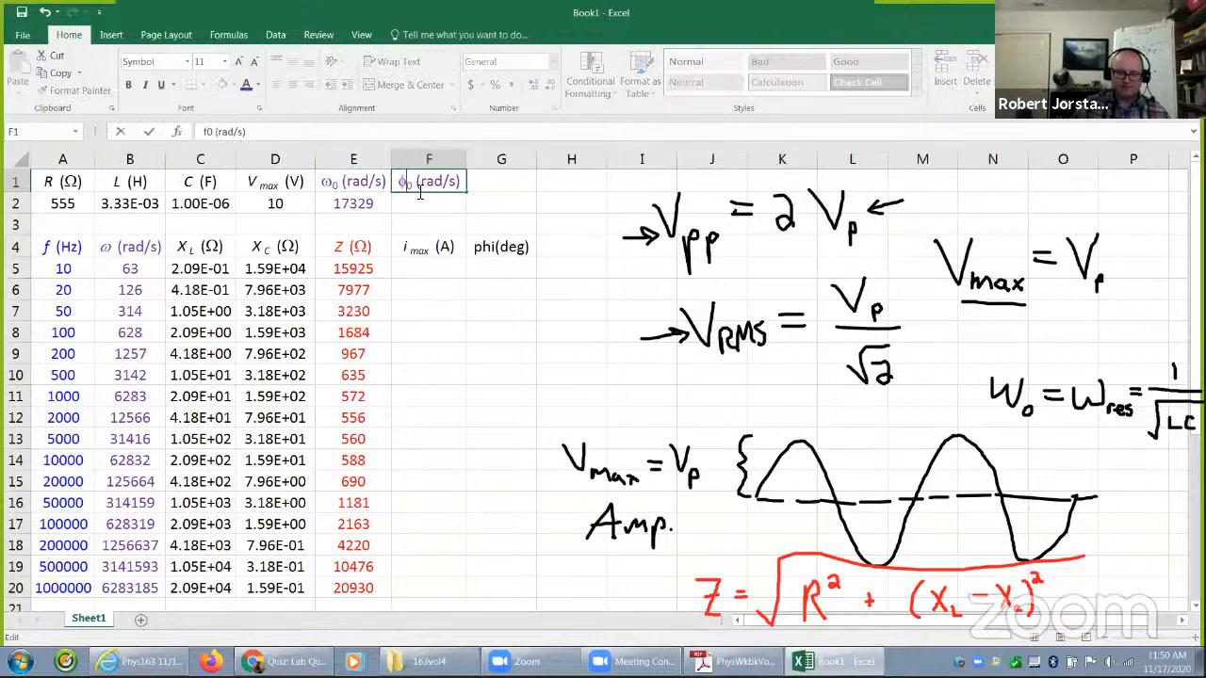
- Change the phase header in G4 to f (deg) with the f in Symbol font so it reads φ (deg)
left_click(488, 249)
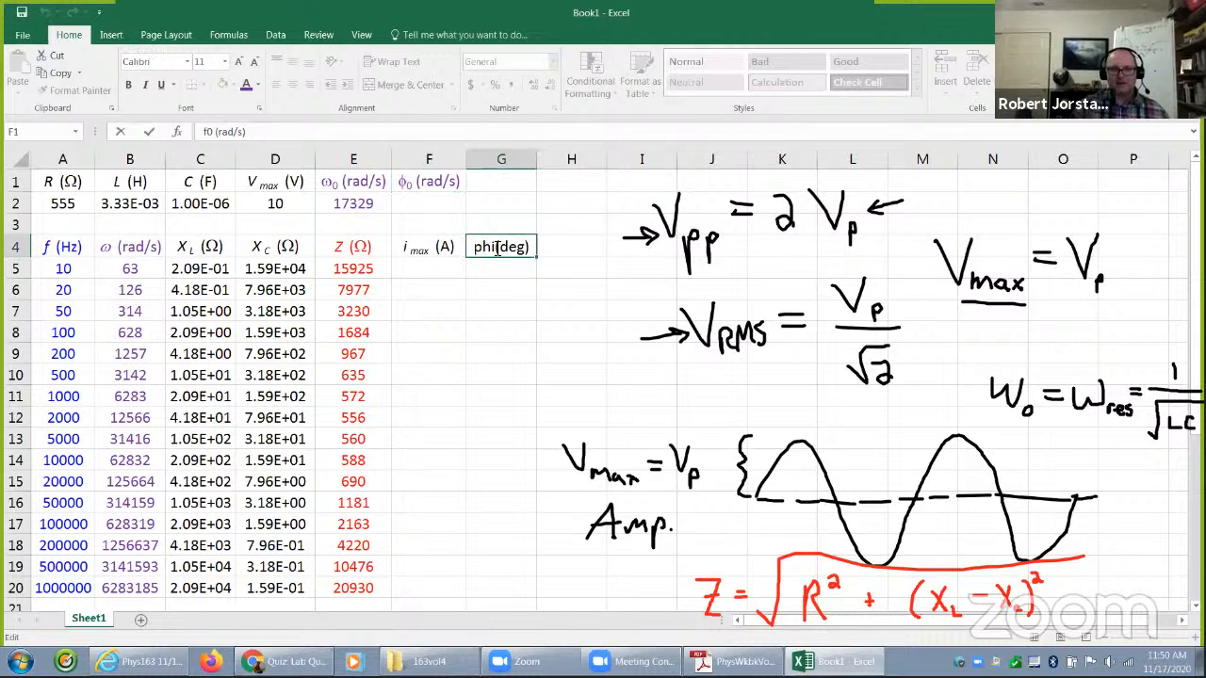
left_click_drag(498, 247, 468, 250)
type("f")
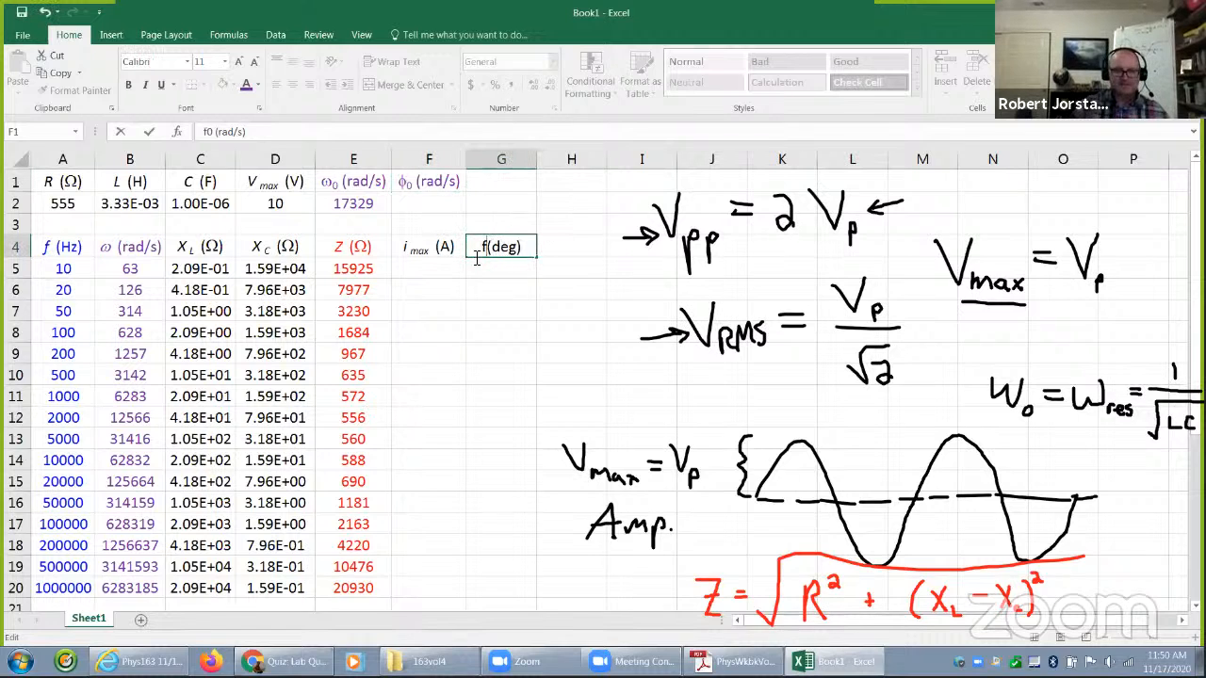
double_click(477, 259)
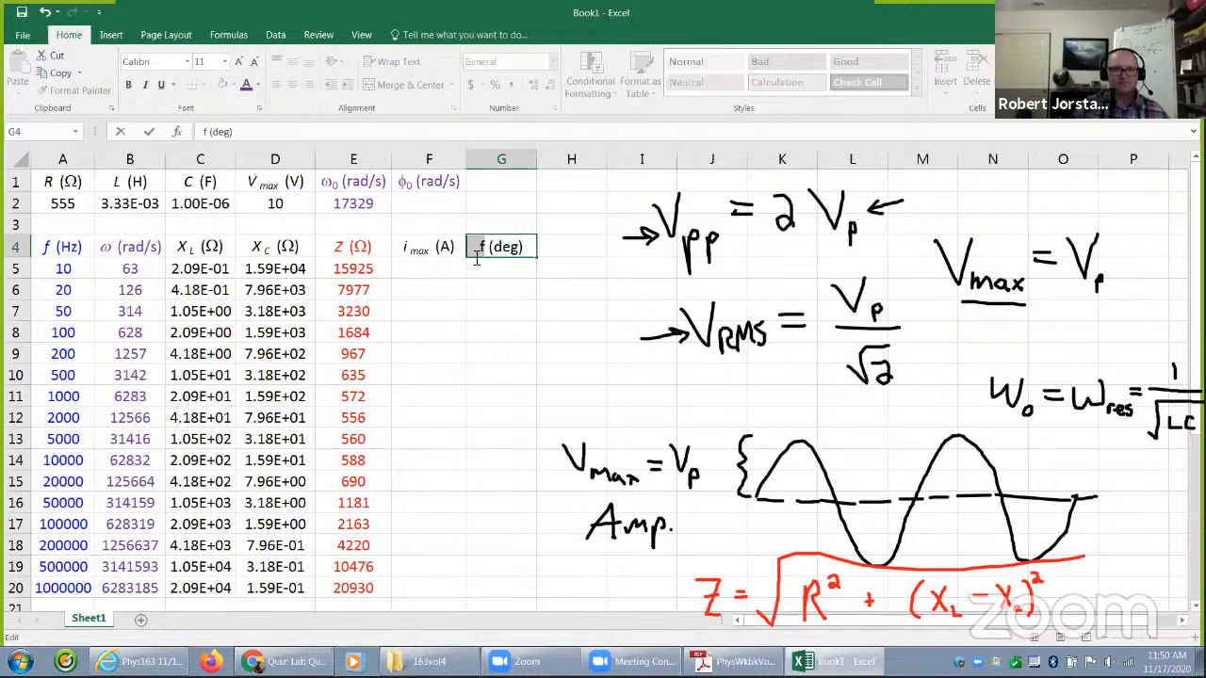
left_click(187, 61)
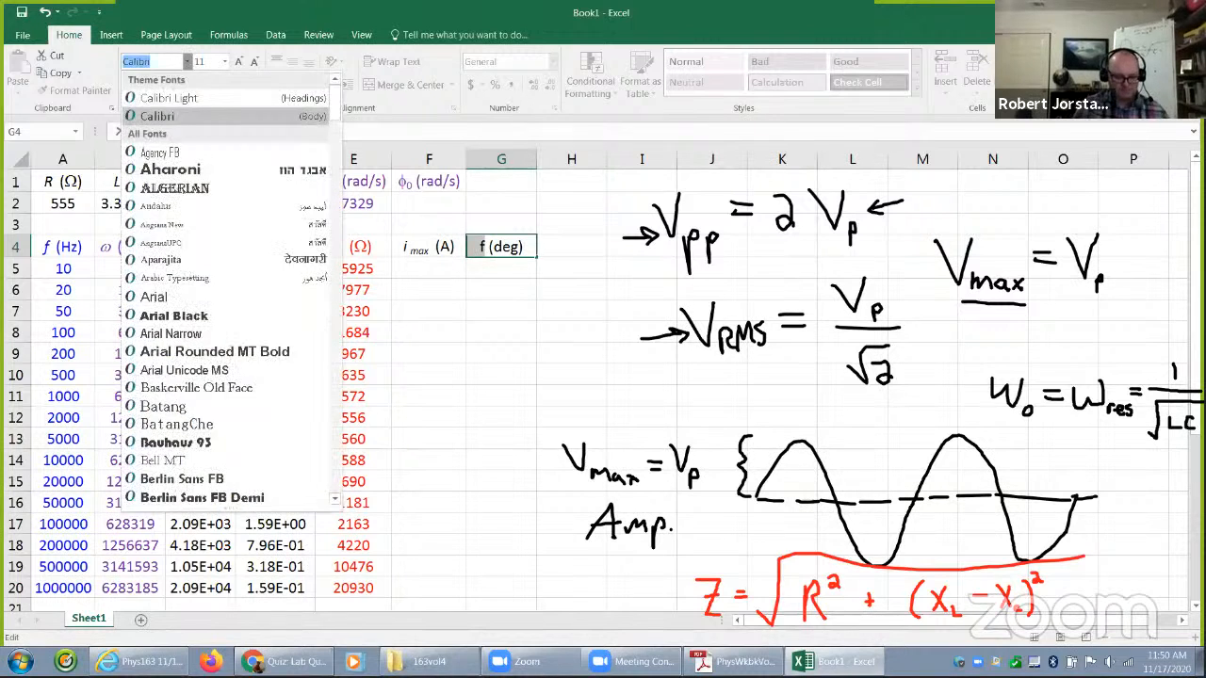
type("Symbol")
key("Return")
- Set the font of the f0 symbol in the F1 header to Calibri
double_click(407, 184)
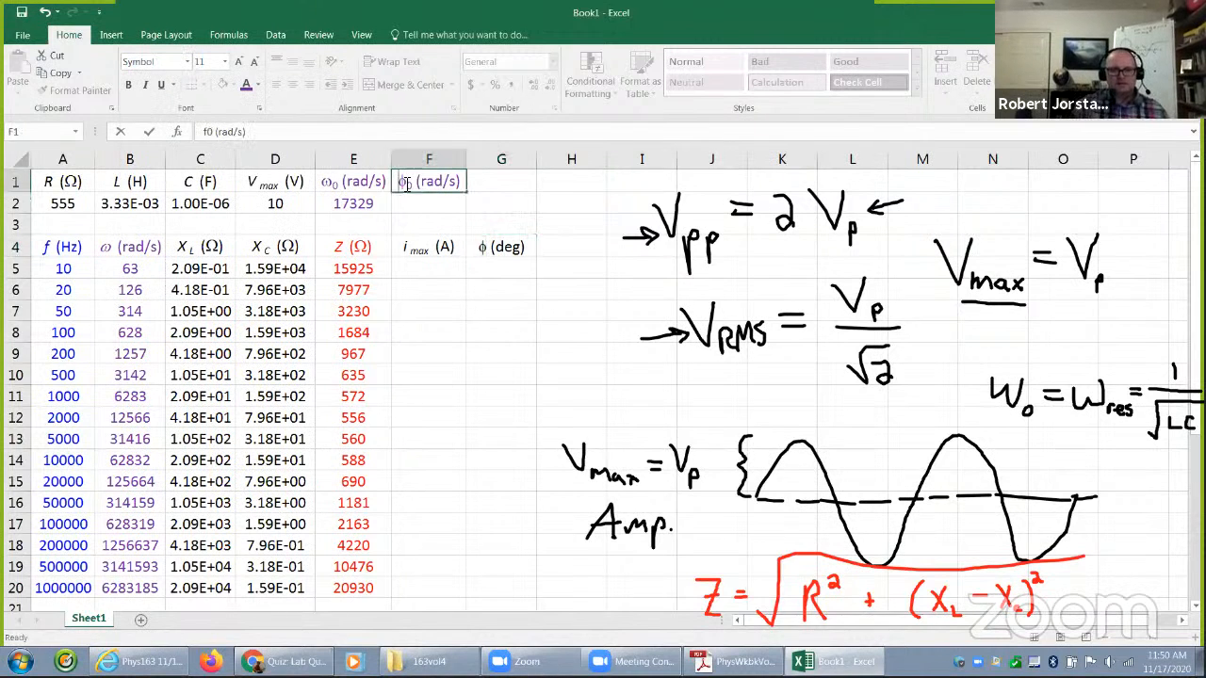
double_click(405, 182)
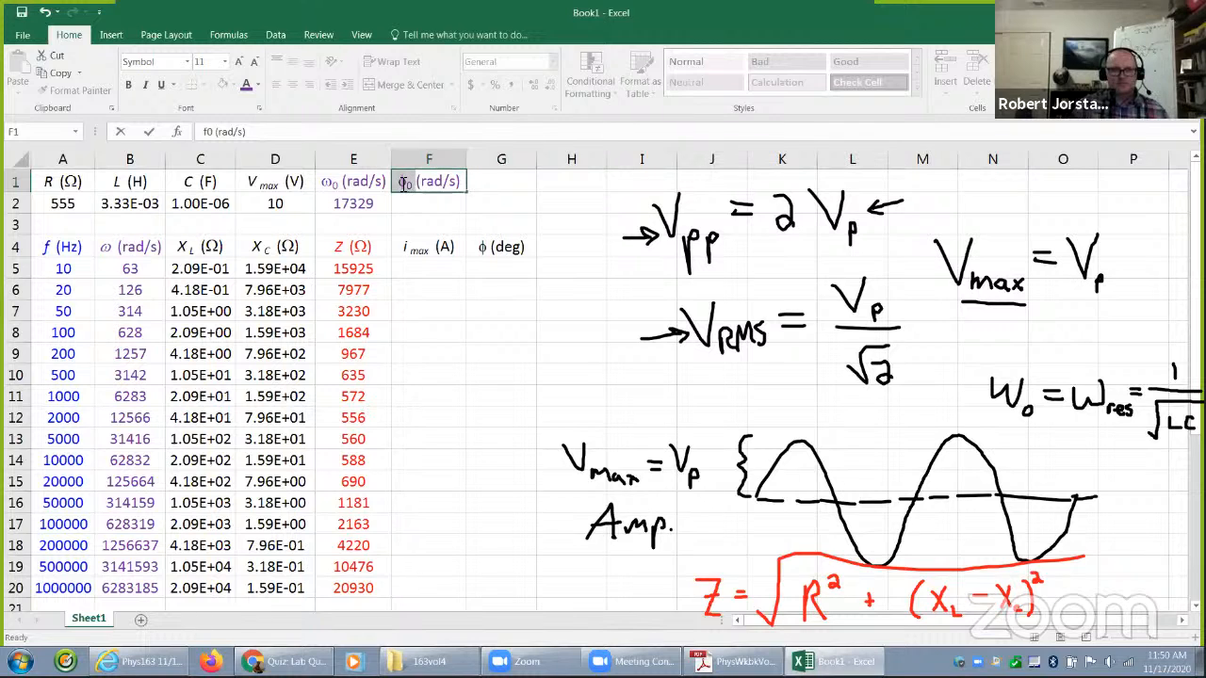
left_click(187, 61)
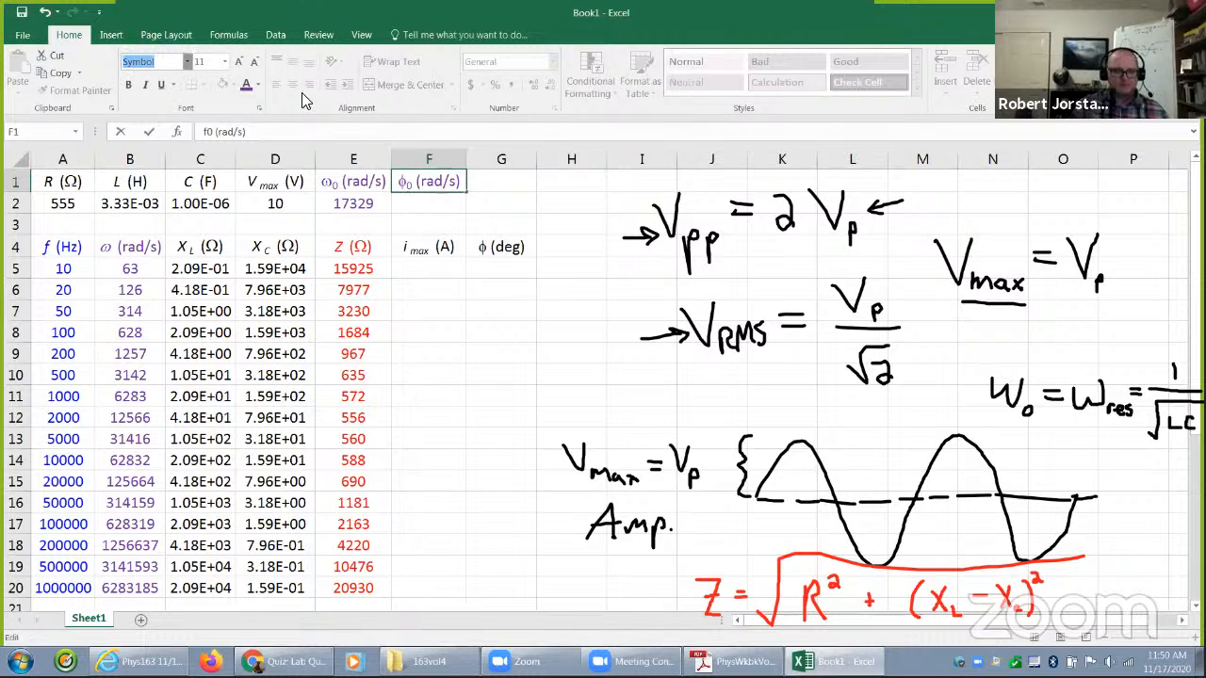
type("Calibri Light")
key("Return")
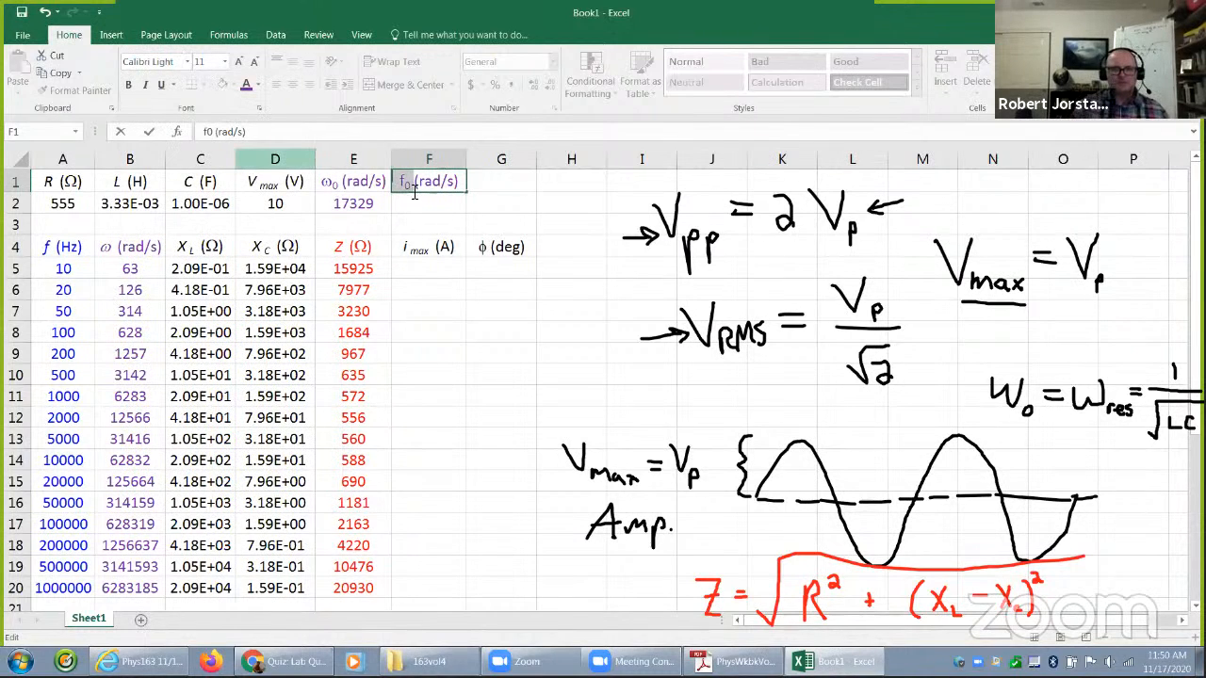
left_click(188, 65)
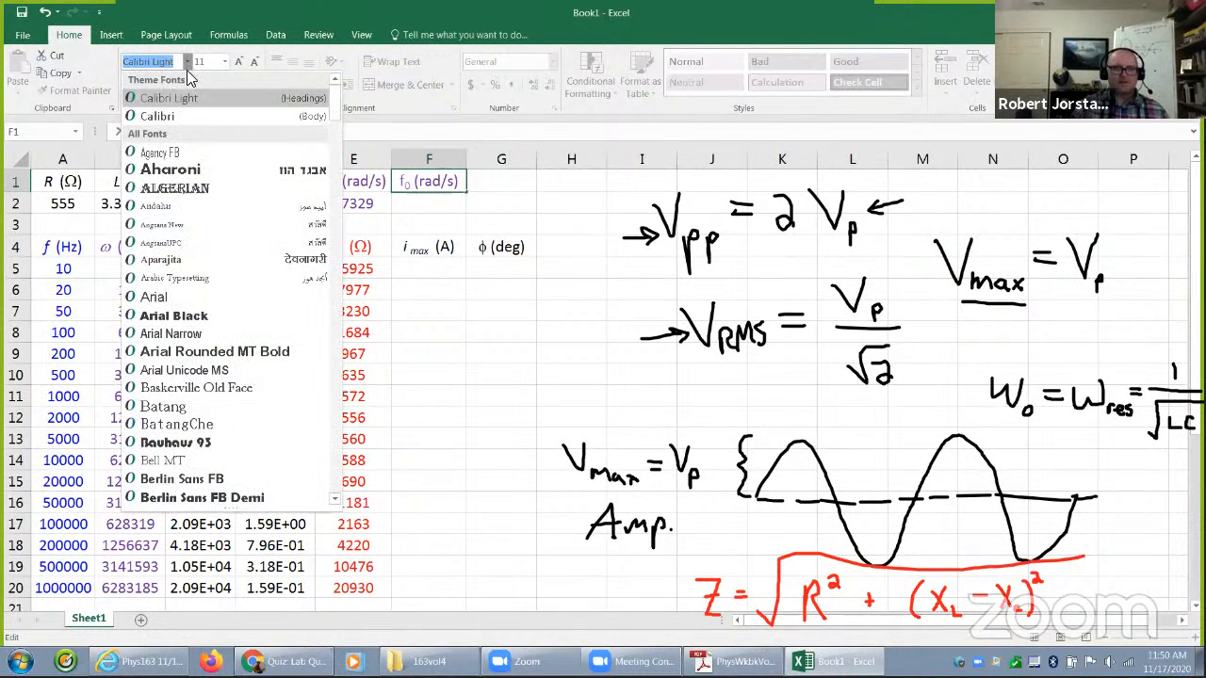
left_click(182, 116)
left_click(423, 198)
- Italicise the letter f in the F1 header
double_click(408, 183)
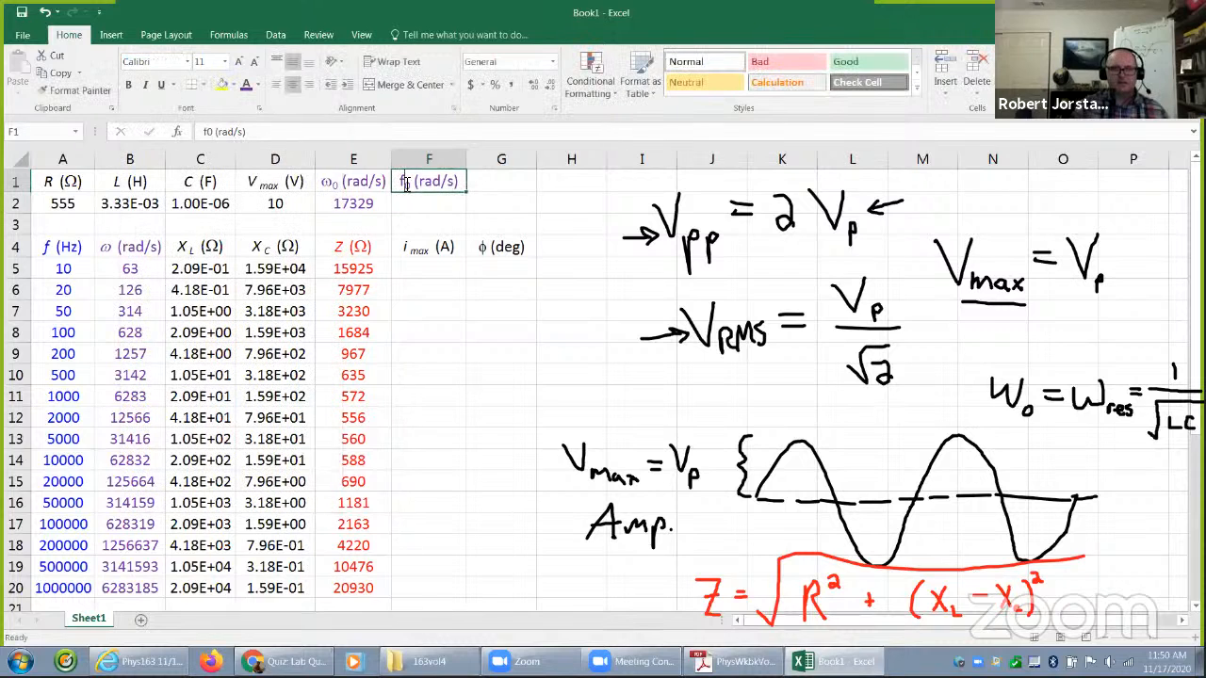
left_click_drag(407, 184, 399, 184)
key("ctrl+i")
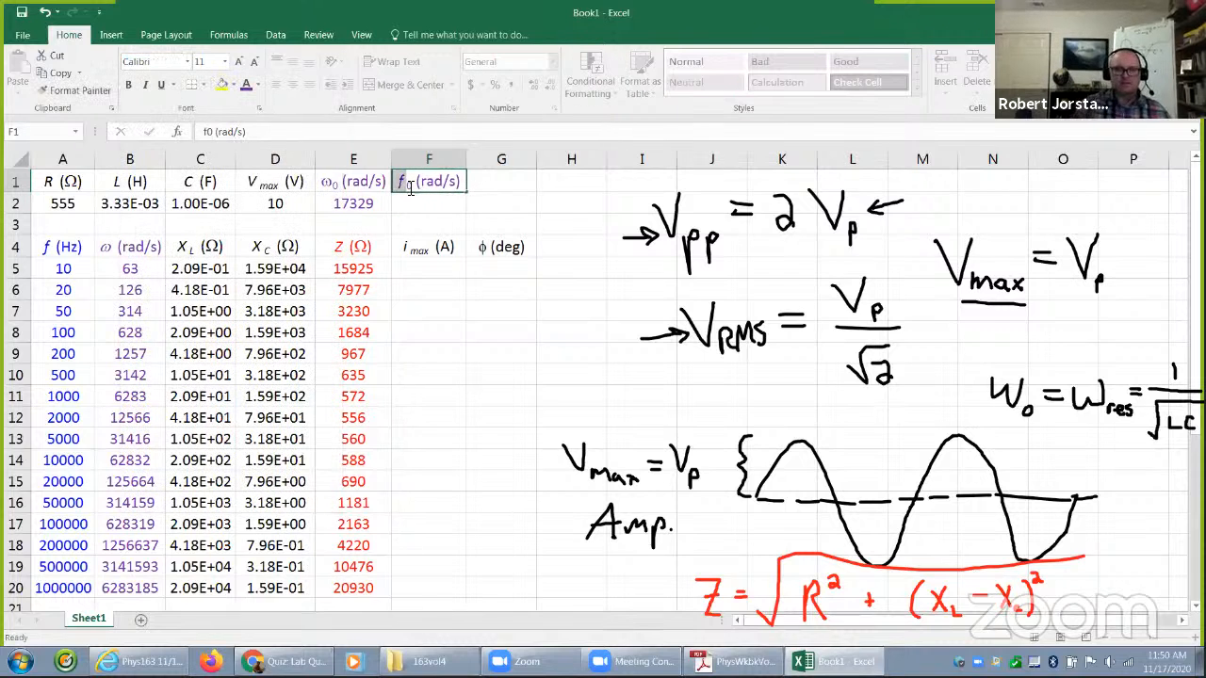
left_click(425, 204)
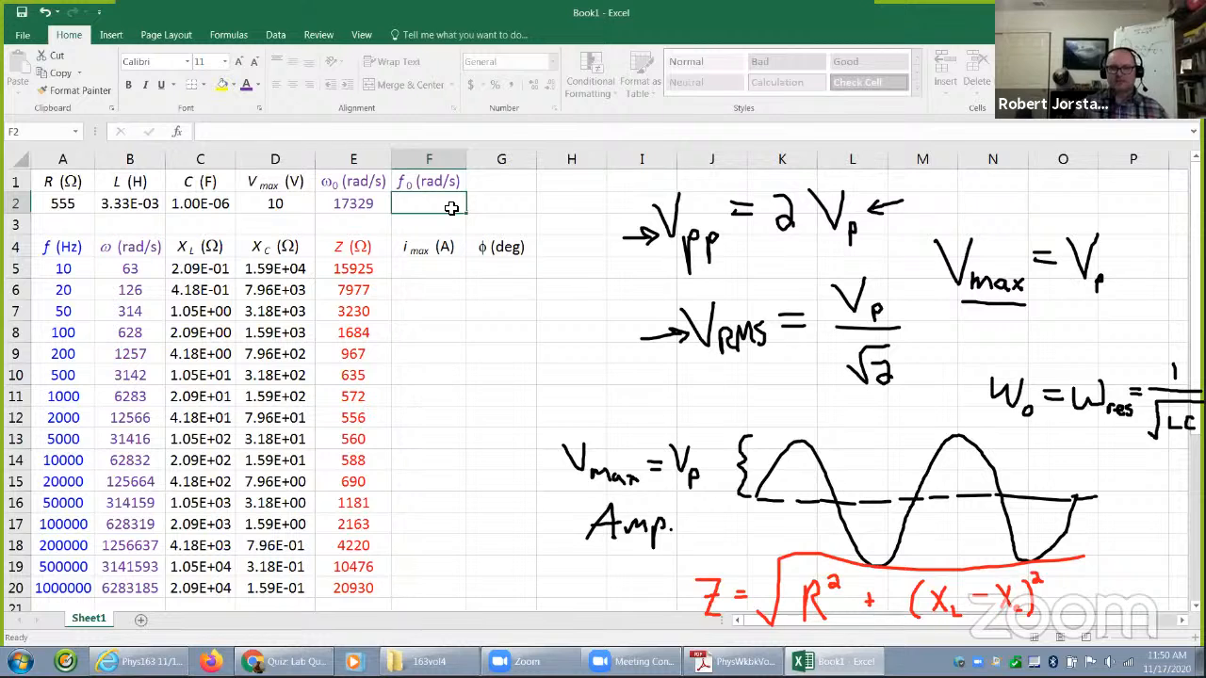
- Colour the resonant frequency cells F1 and F2 with the recently used blue font colour
left_click_drag(430, 182, 440, 203)
left_click(257, 84)
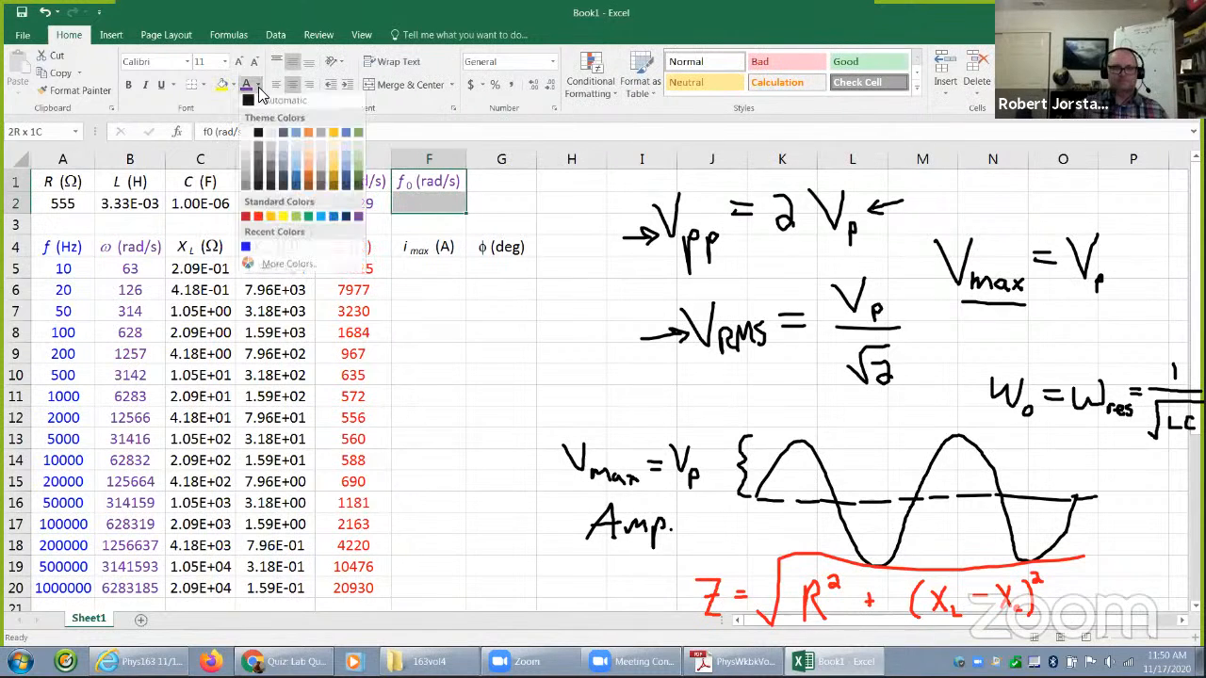
left_click(245, 251)
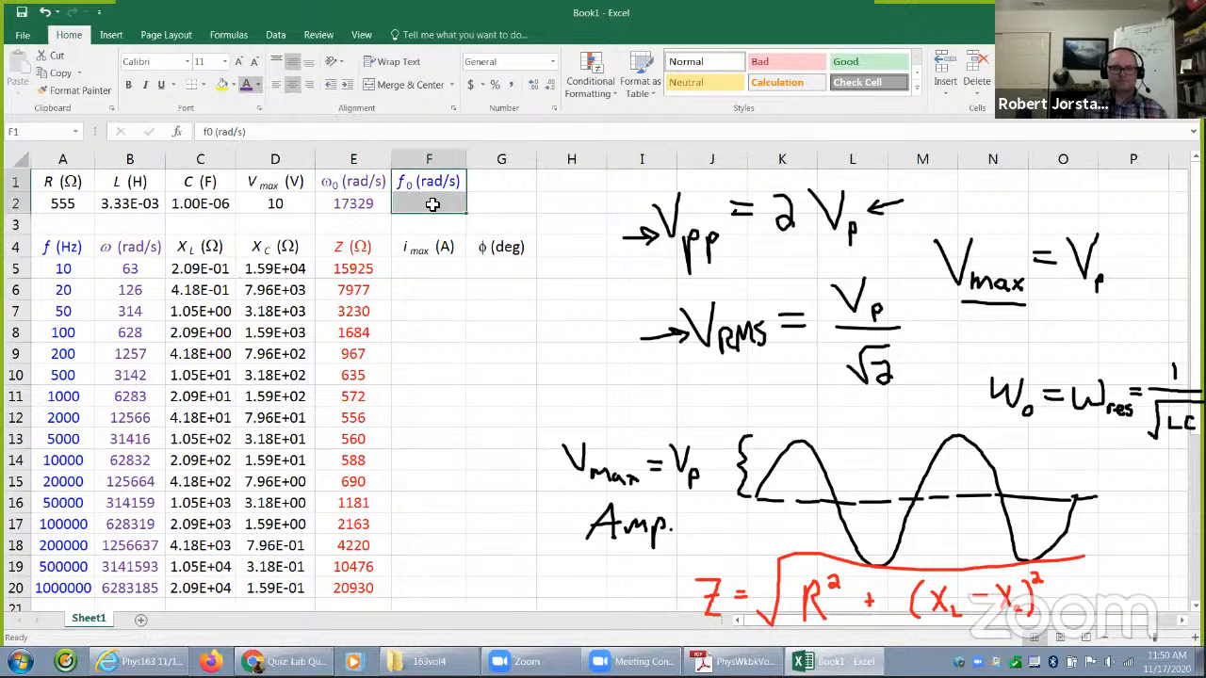
- Italicise the omega symbol in the E1 header
left_click(431, 208)
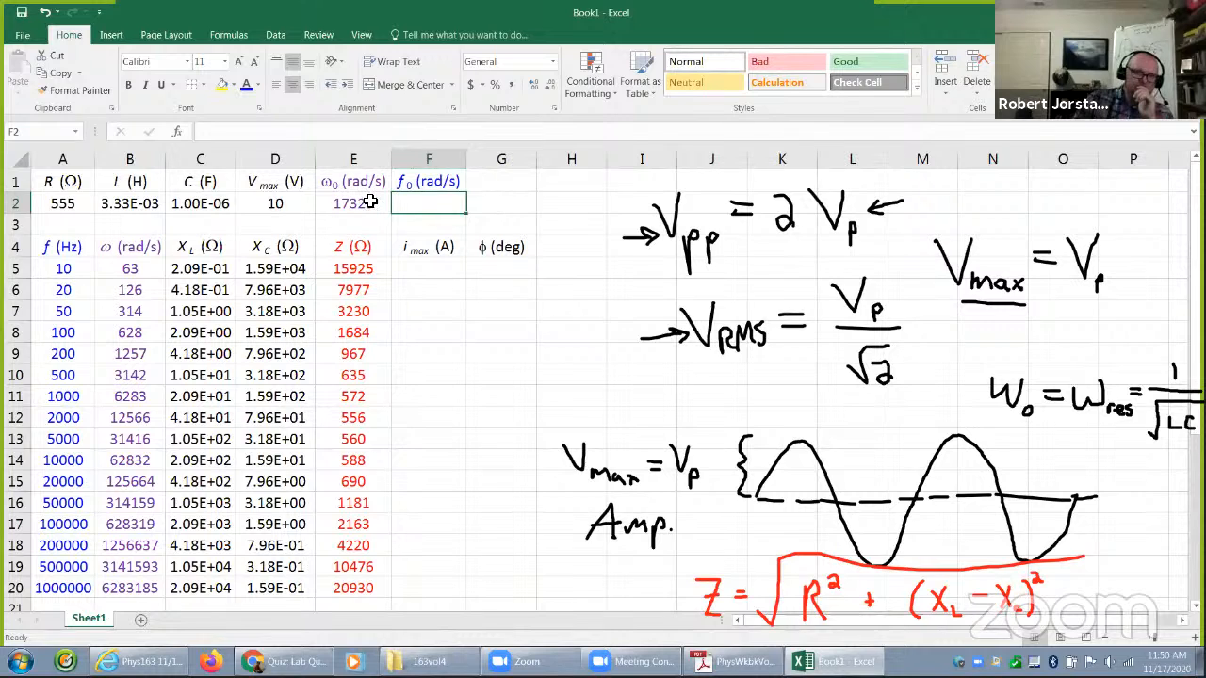
left_click(325, 181)
double_click(321, 184)
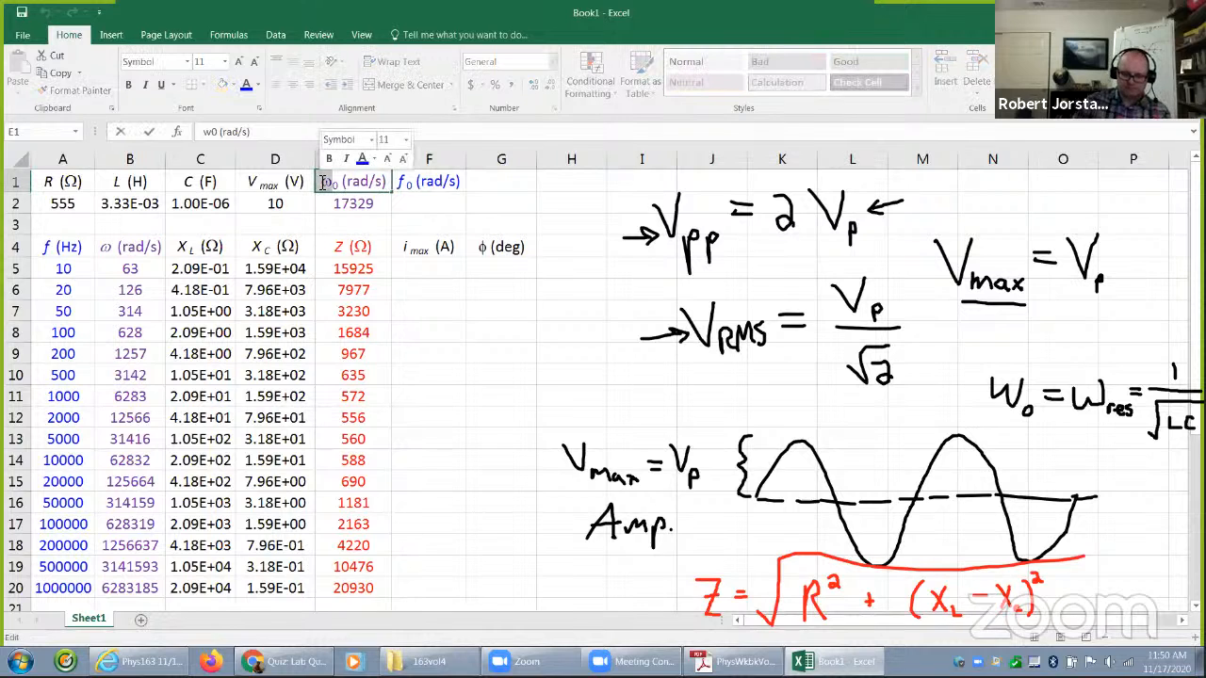
left_click(406, 203)
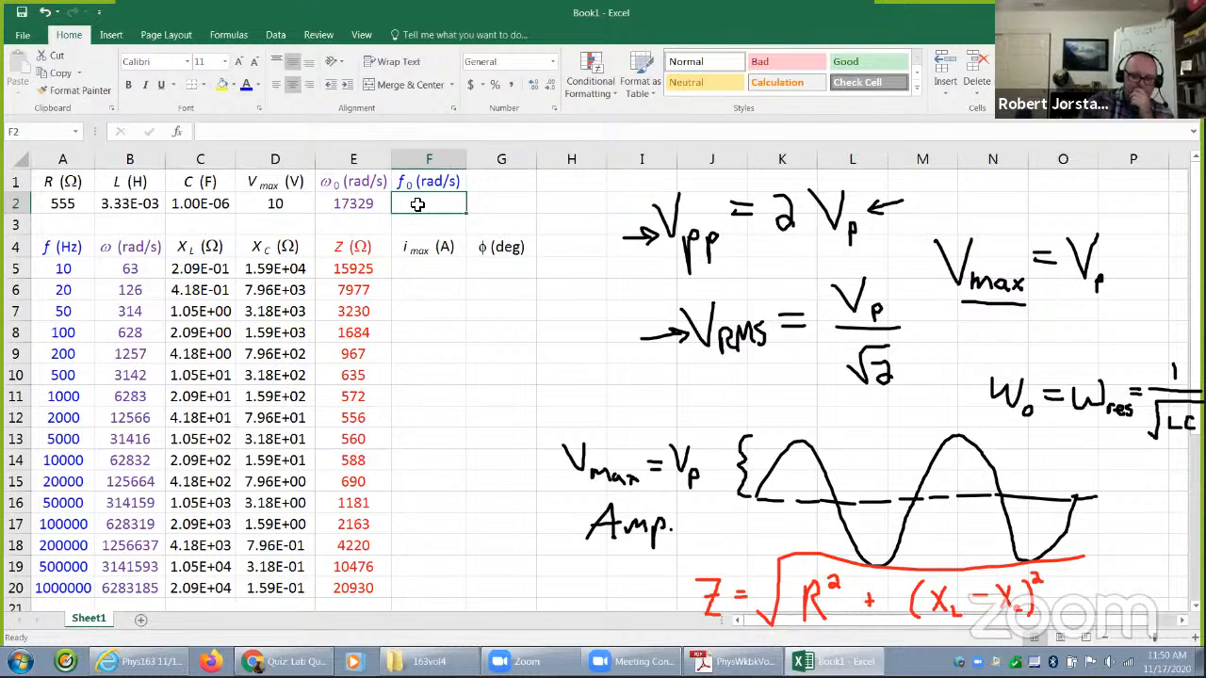
- Calculate the resonant frequency in F2 with the formula =E2/2/pi()
type("=")
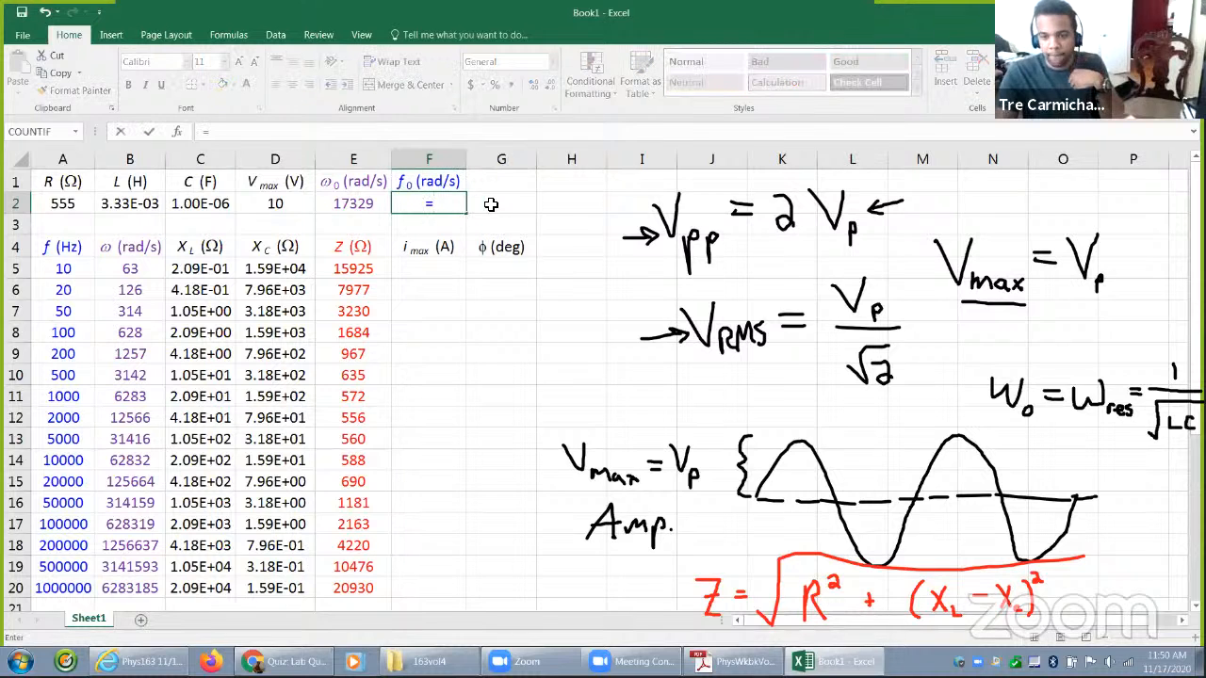
key("Left")
type("/2")
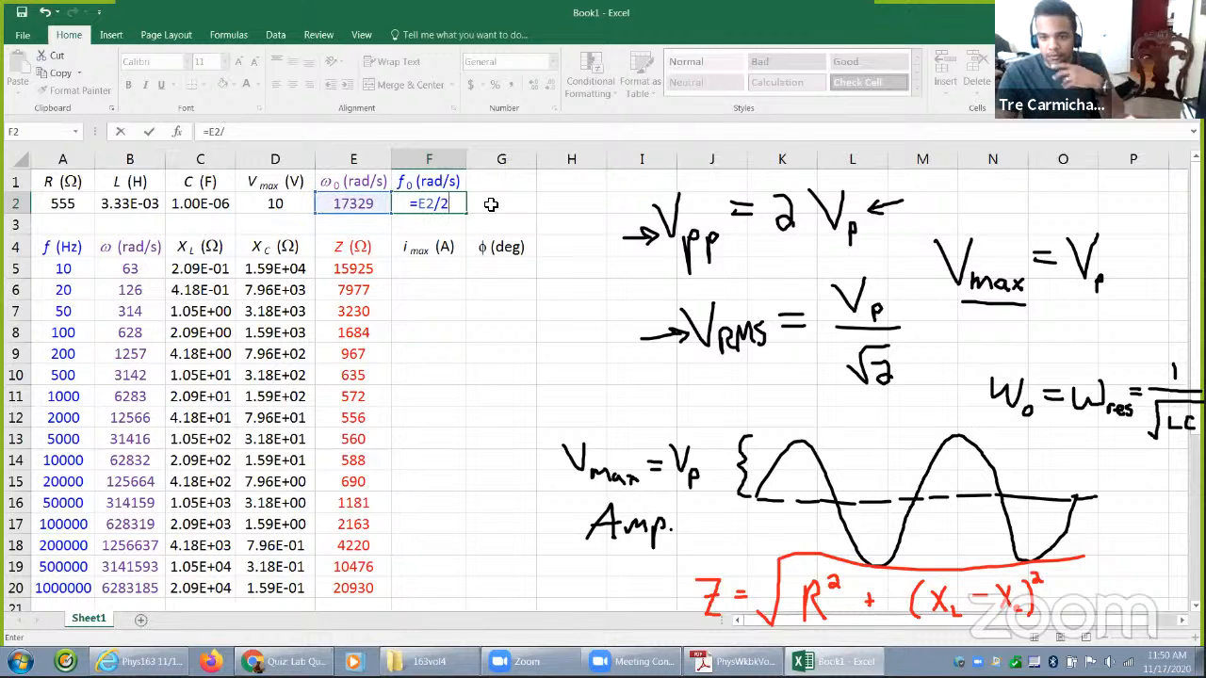
type("/pi()")
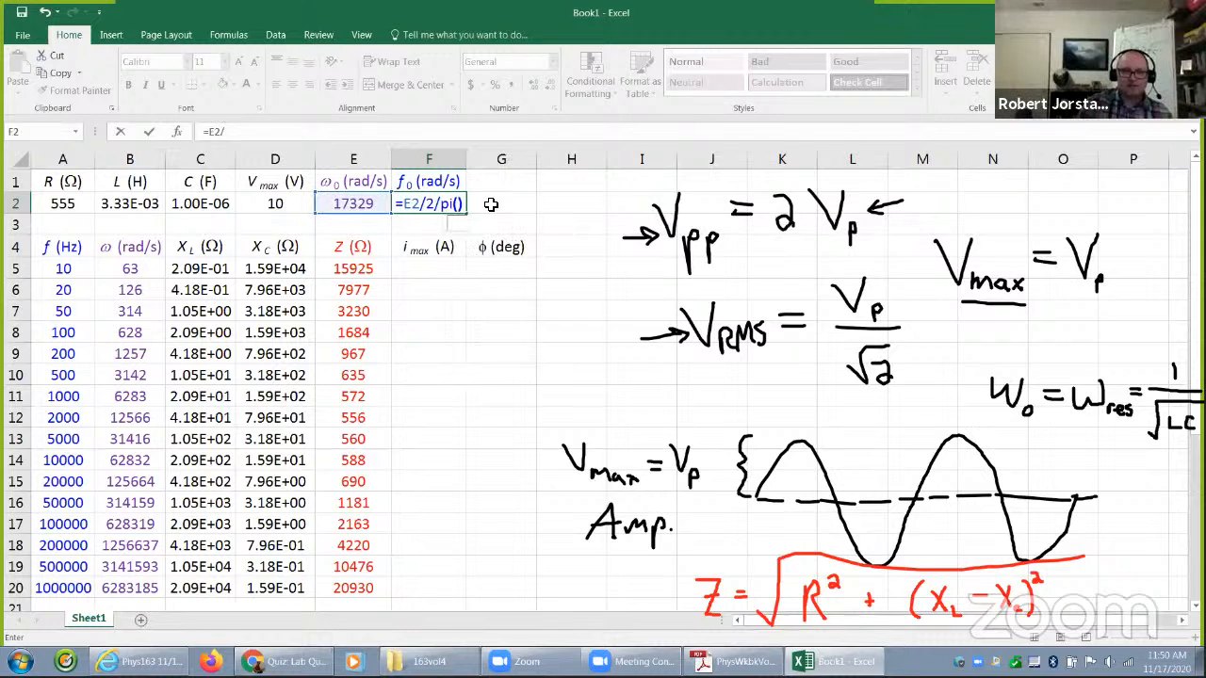
key("Return")
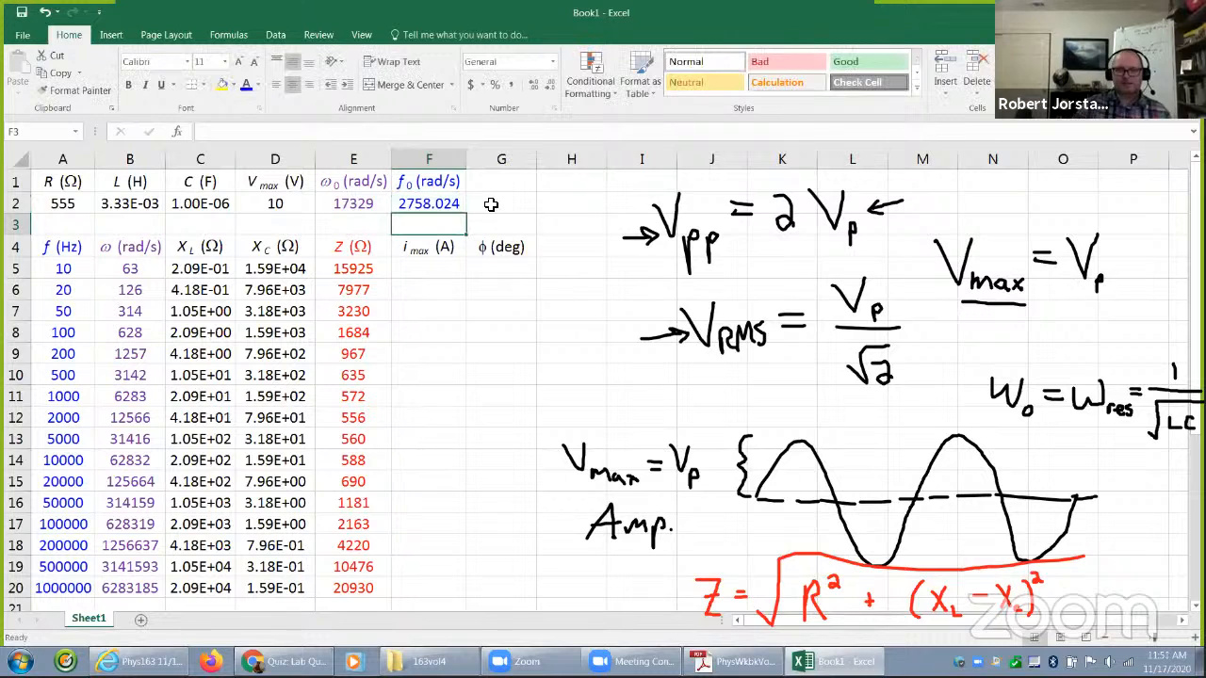
- Format the resonant frequency in F2 to show no decimal places
left_click(443, 203)
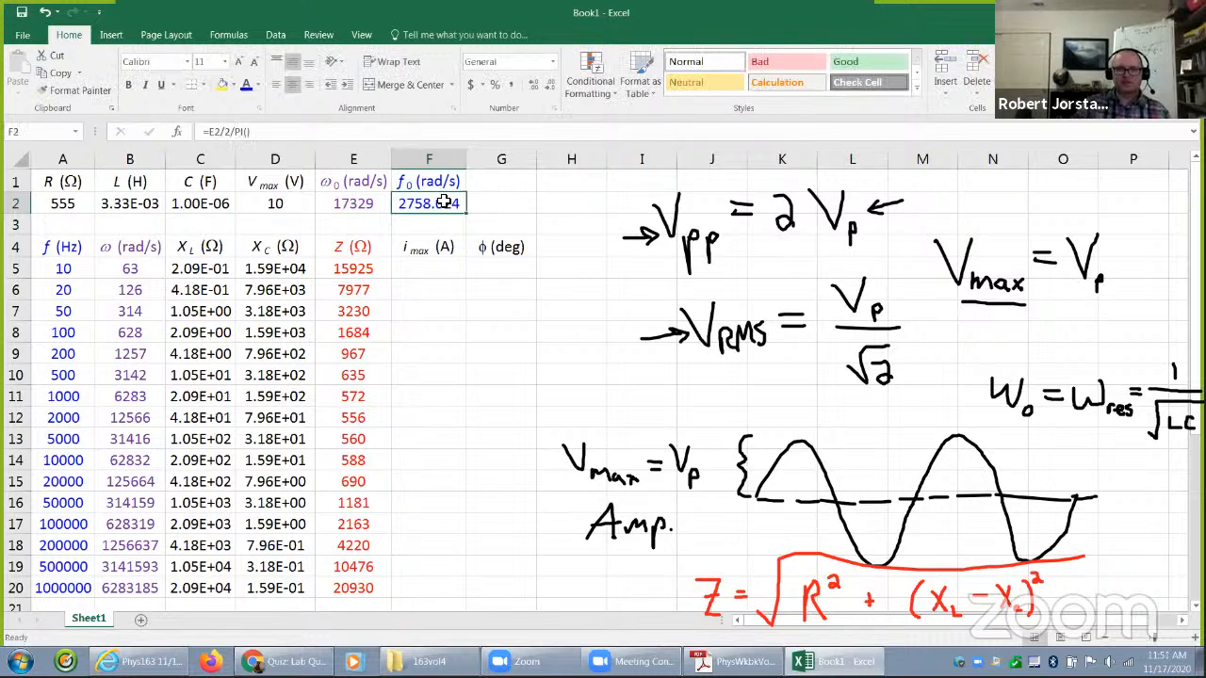
left_click(550, 86)
left_click(550, 85)
left_click(551, 86)
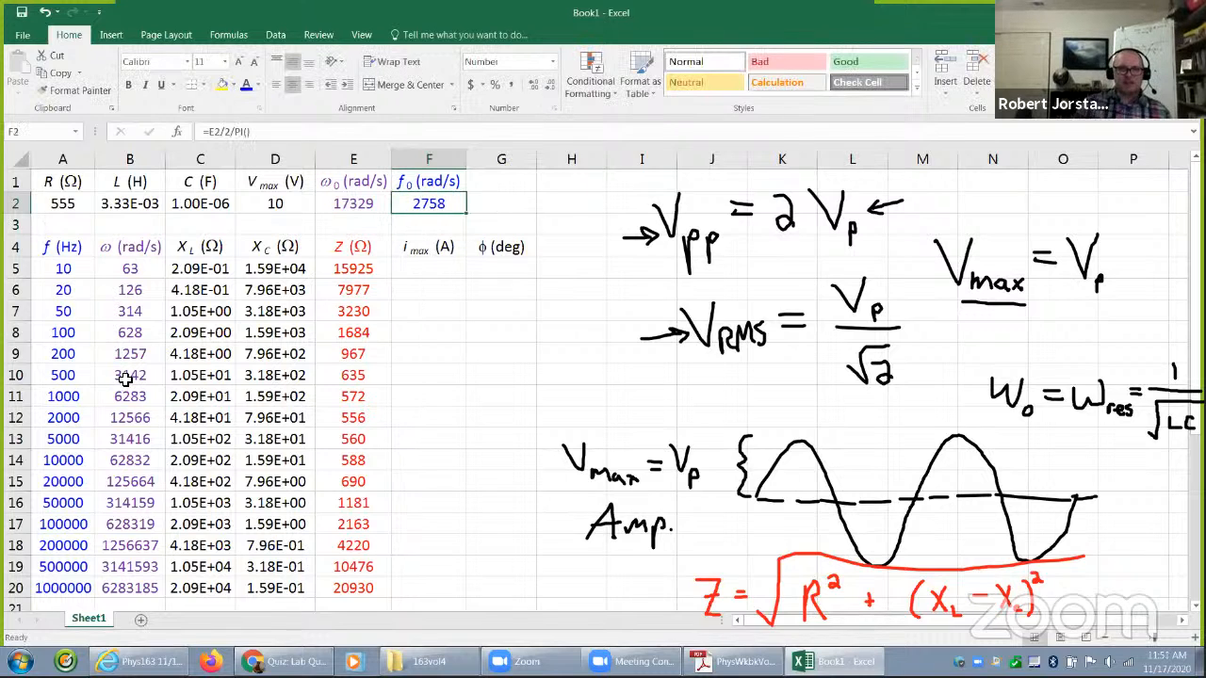
- Insert a row above the 5000 Hz row, enter the frequency 2758 in A13, and extend the formulas of B12:E12 into it
left_click(19, 439)
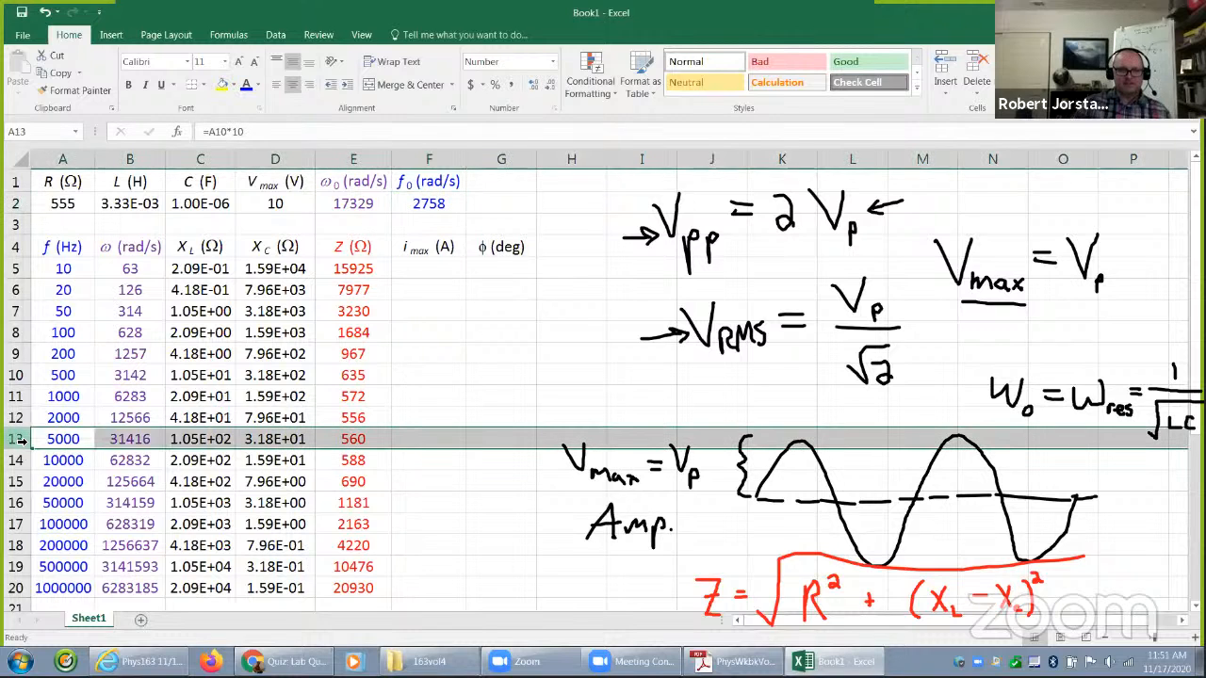
right_click(19, 439)
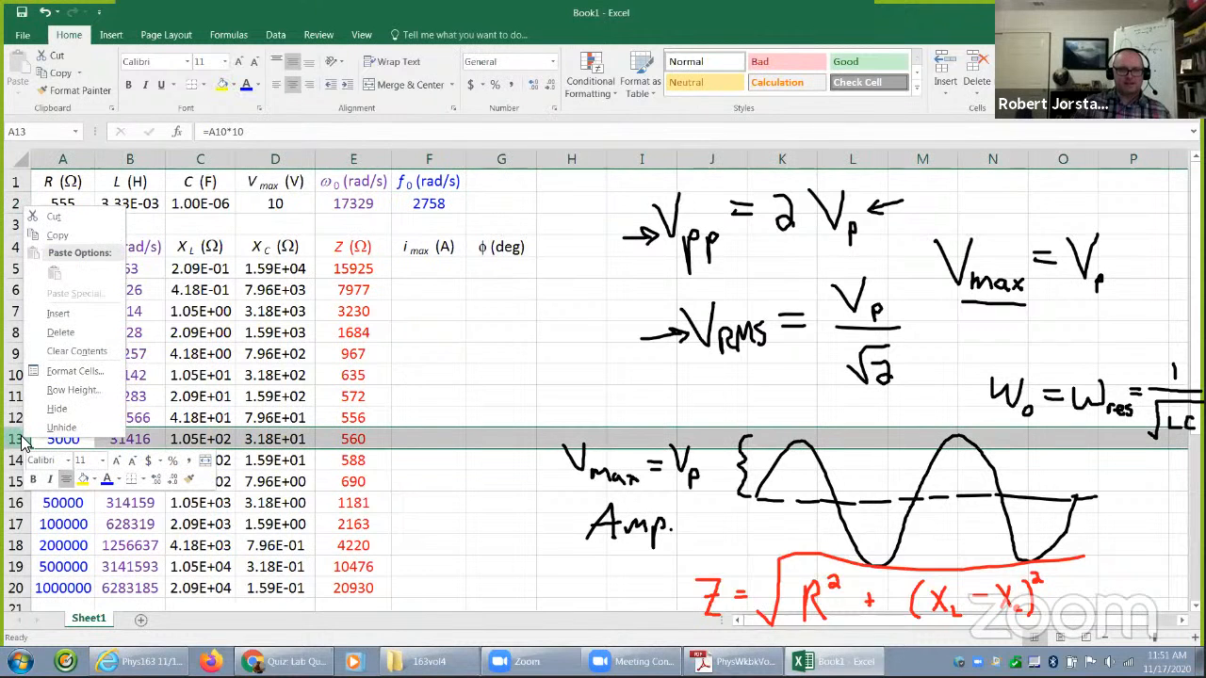
left_click(77, 317)
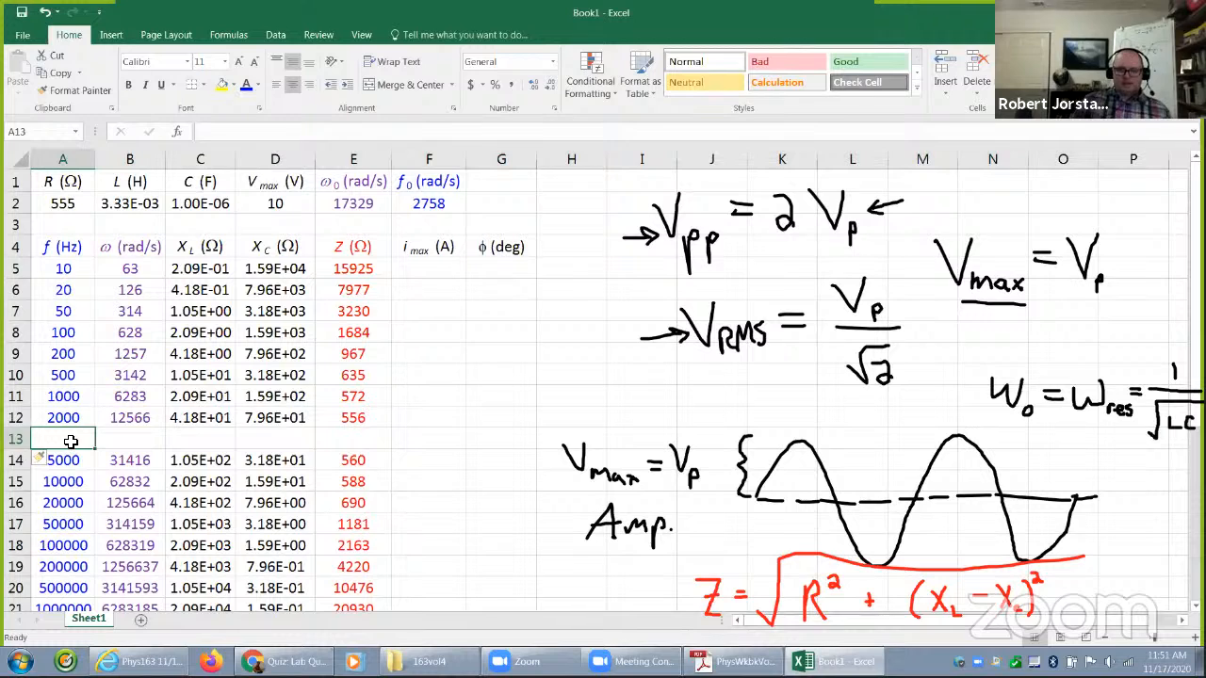
type("2758")
key("Return")
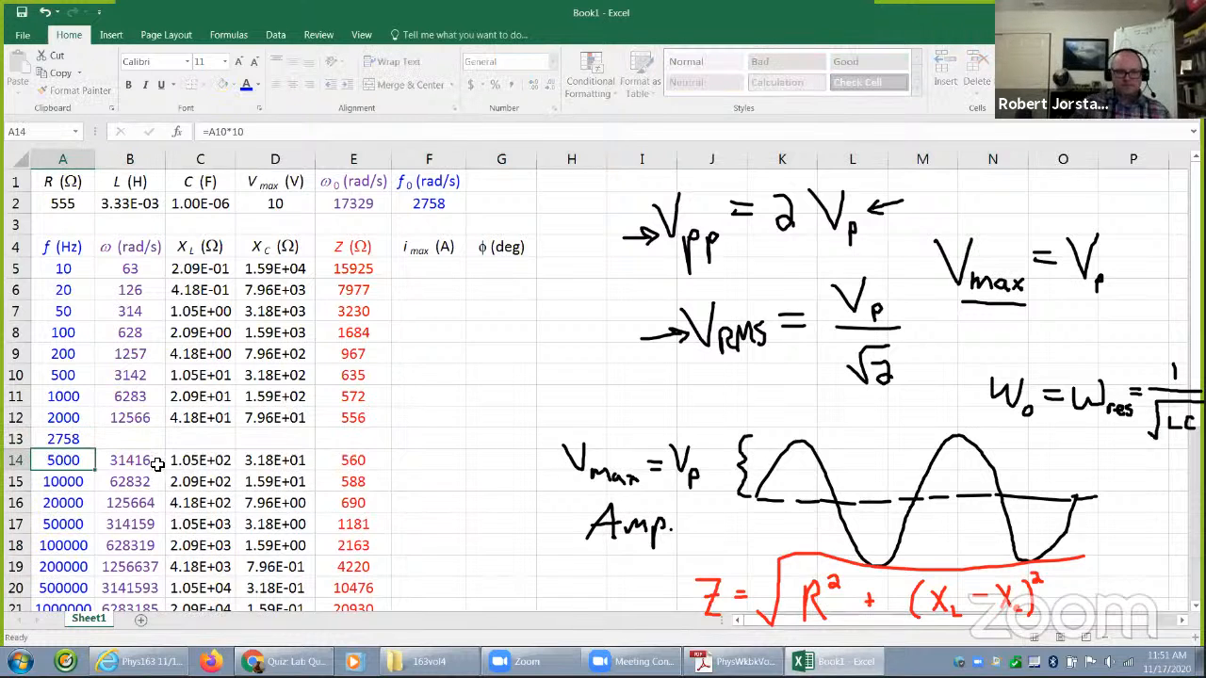
left_click_drag(135, 419, 392, 454)
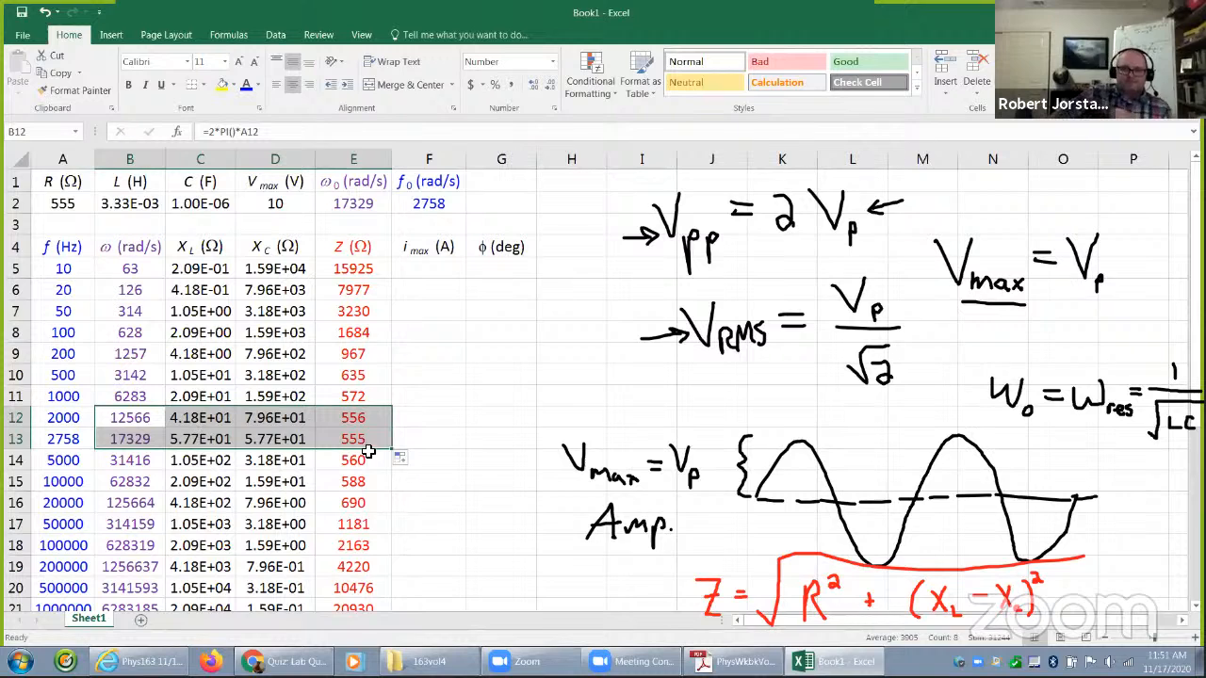
left_click(438, 414)
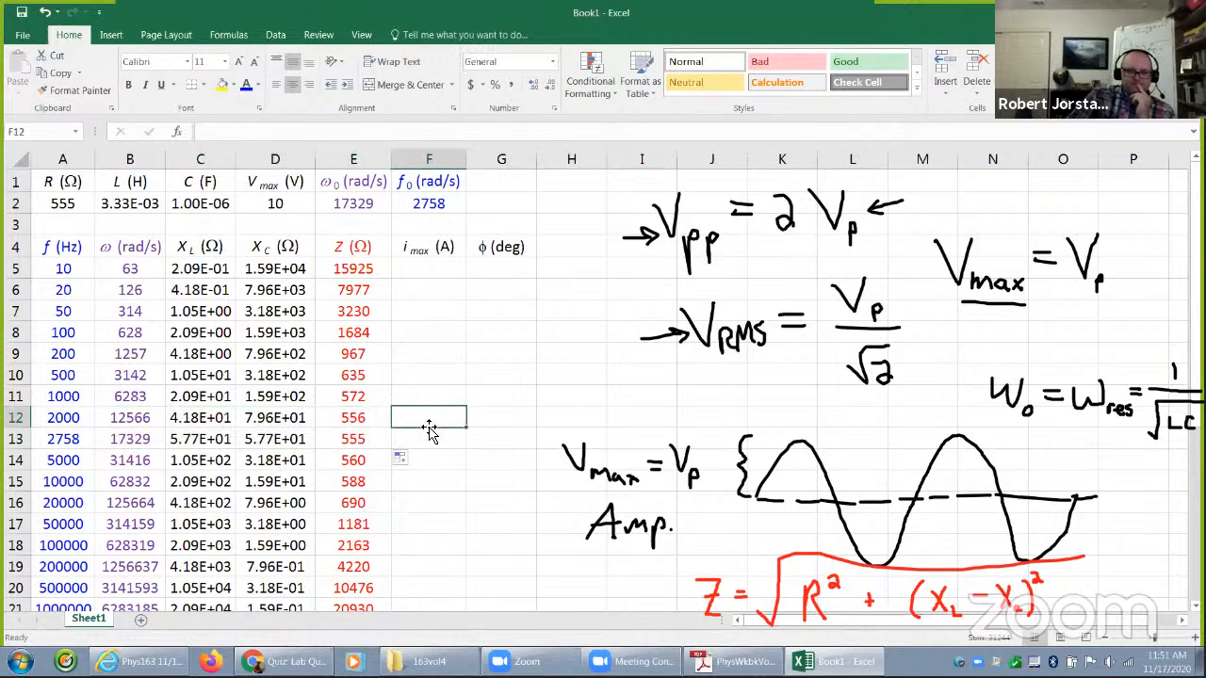
left_click(432, 273)
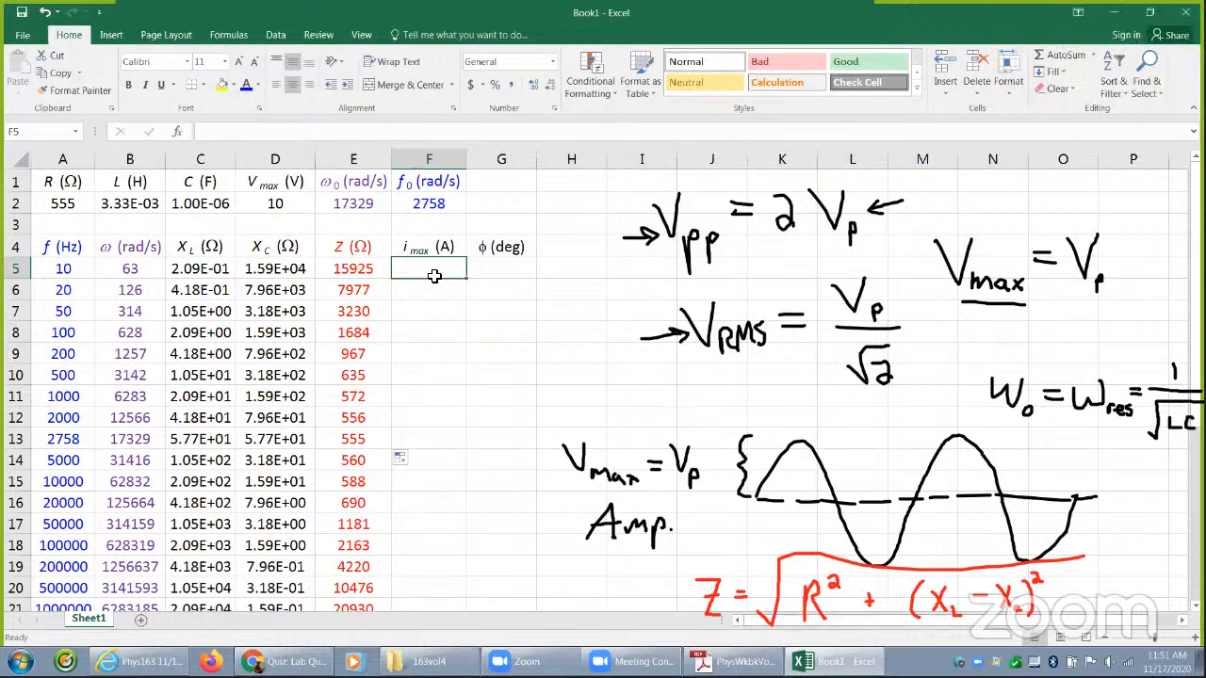
type("=")
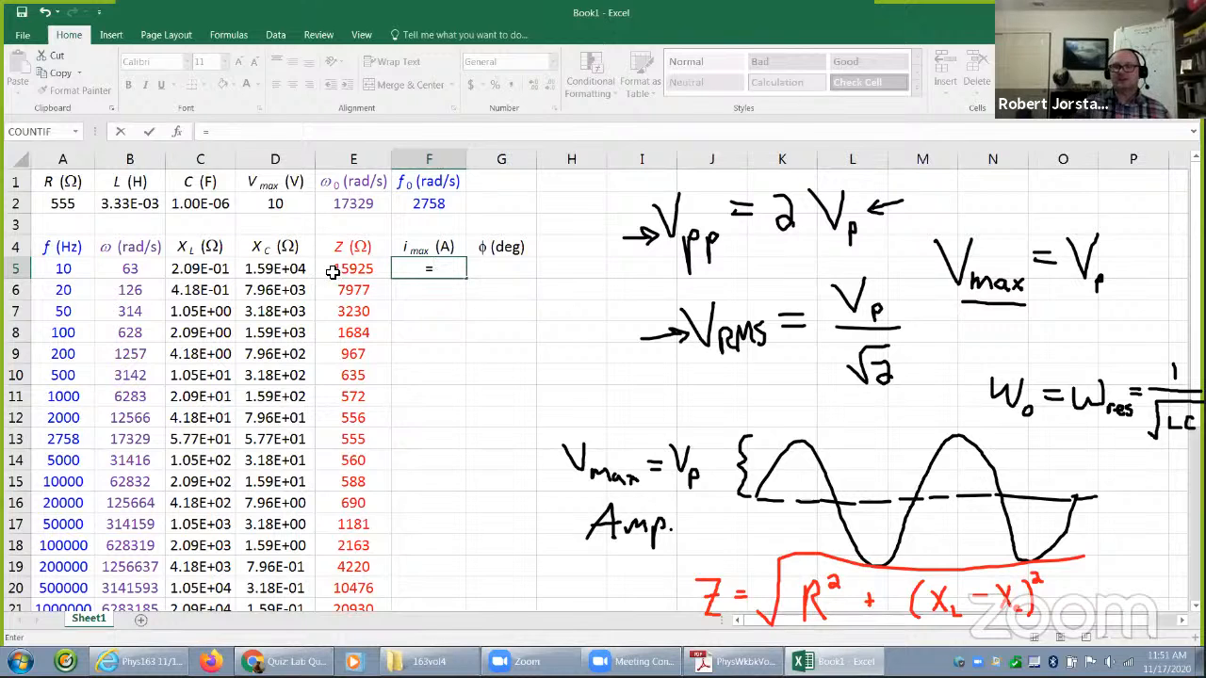
left_click_drag(356, 247, 362, 281)
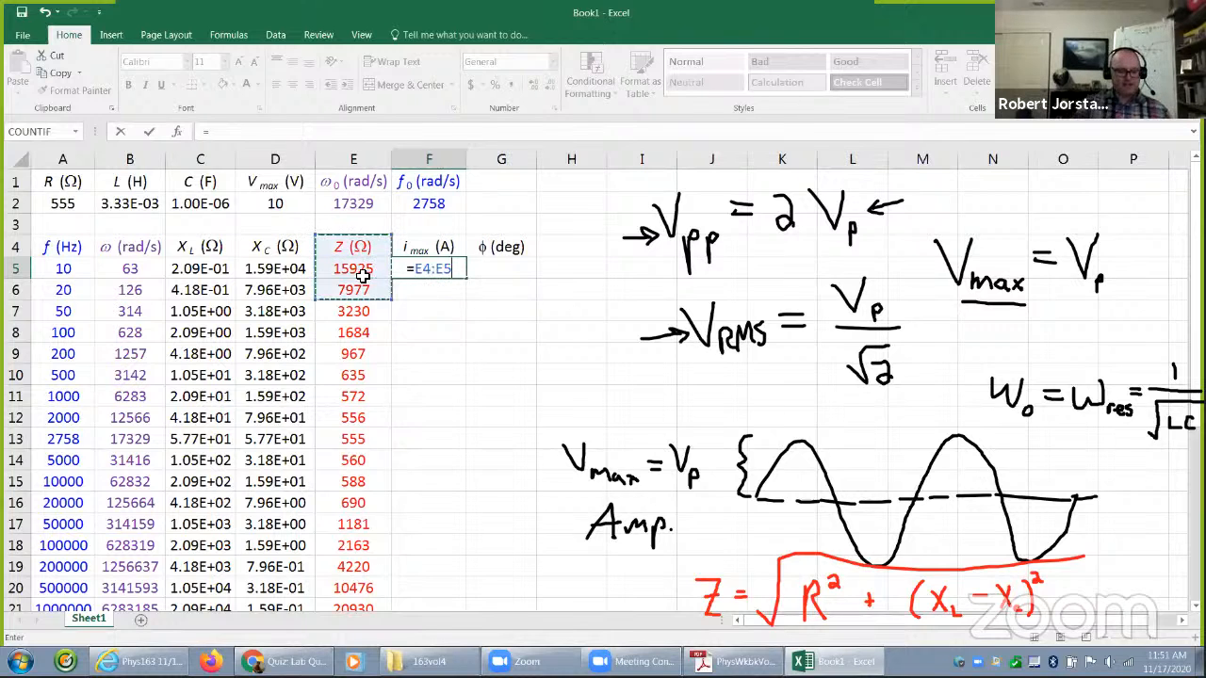
key("Escape")
left_click(353, 247)
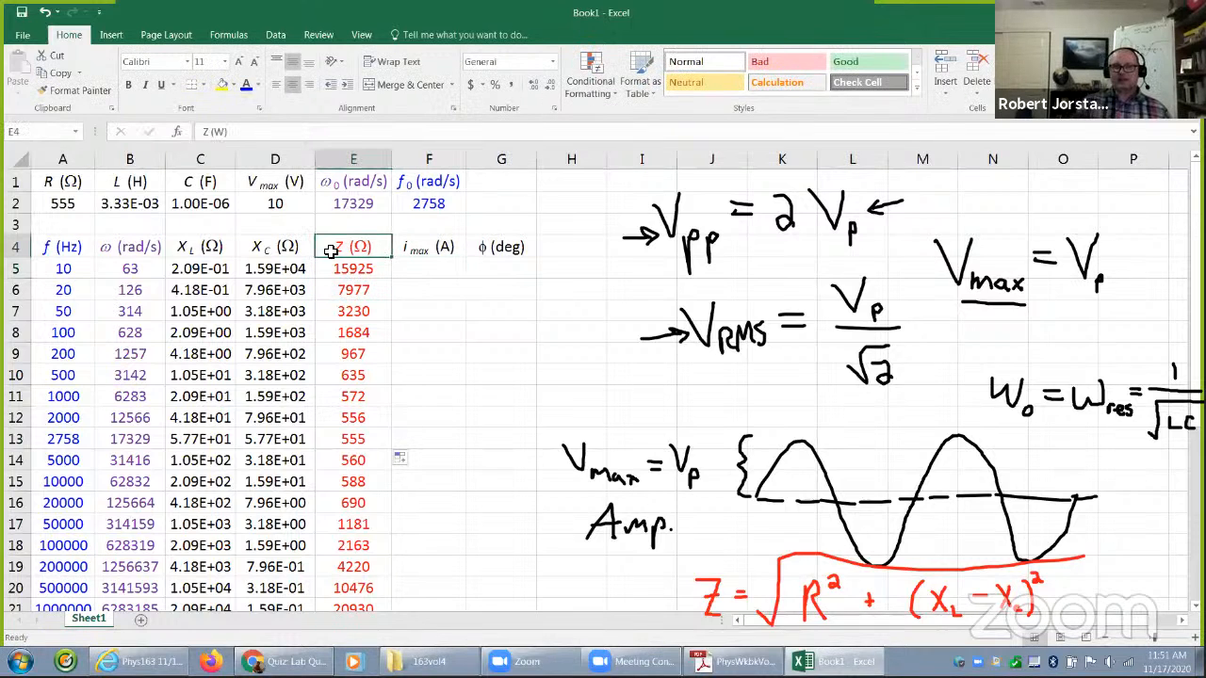
left_click(280, 247)
left_click(202, 244)
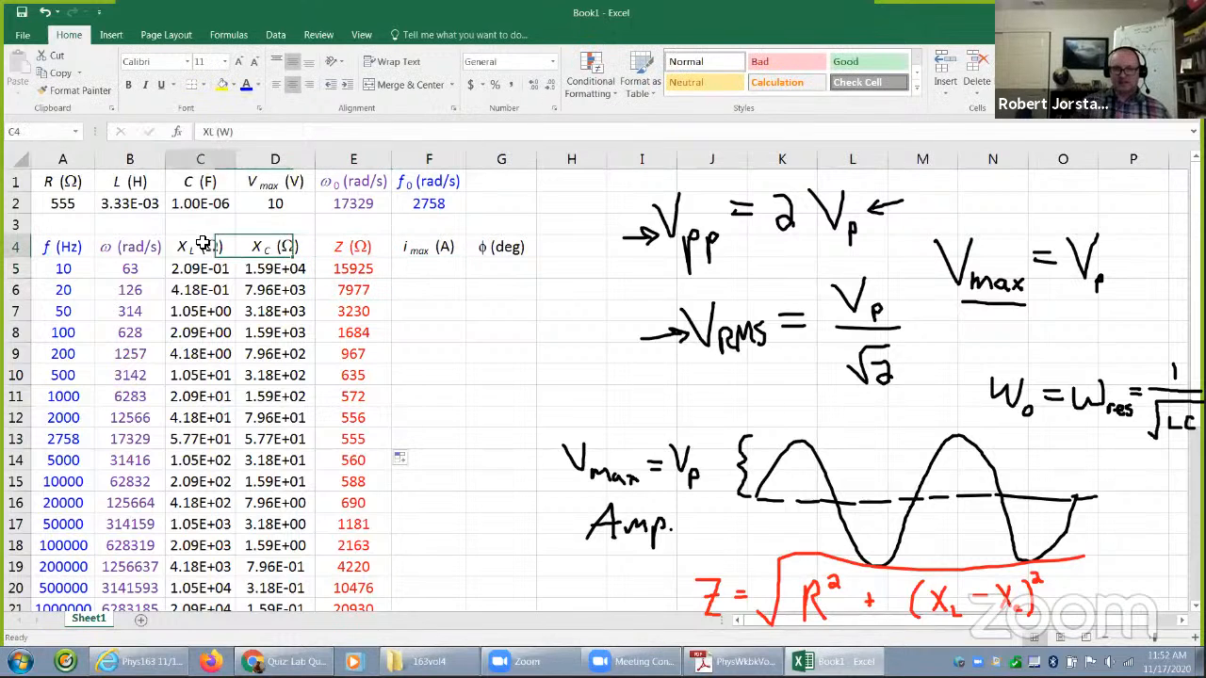
left_click(48, 184)
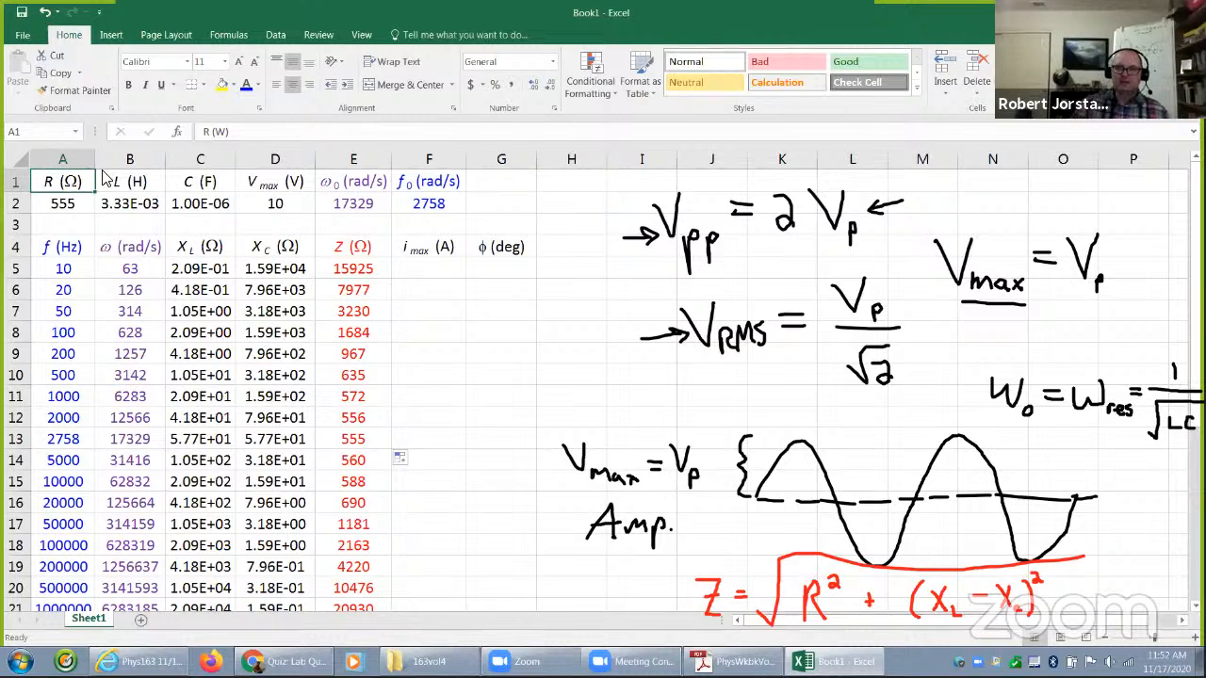
- Calculate the maximum current in F5 with the formula =$D$2/E5
left_click(435, 273)
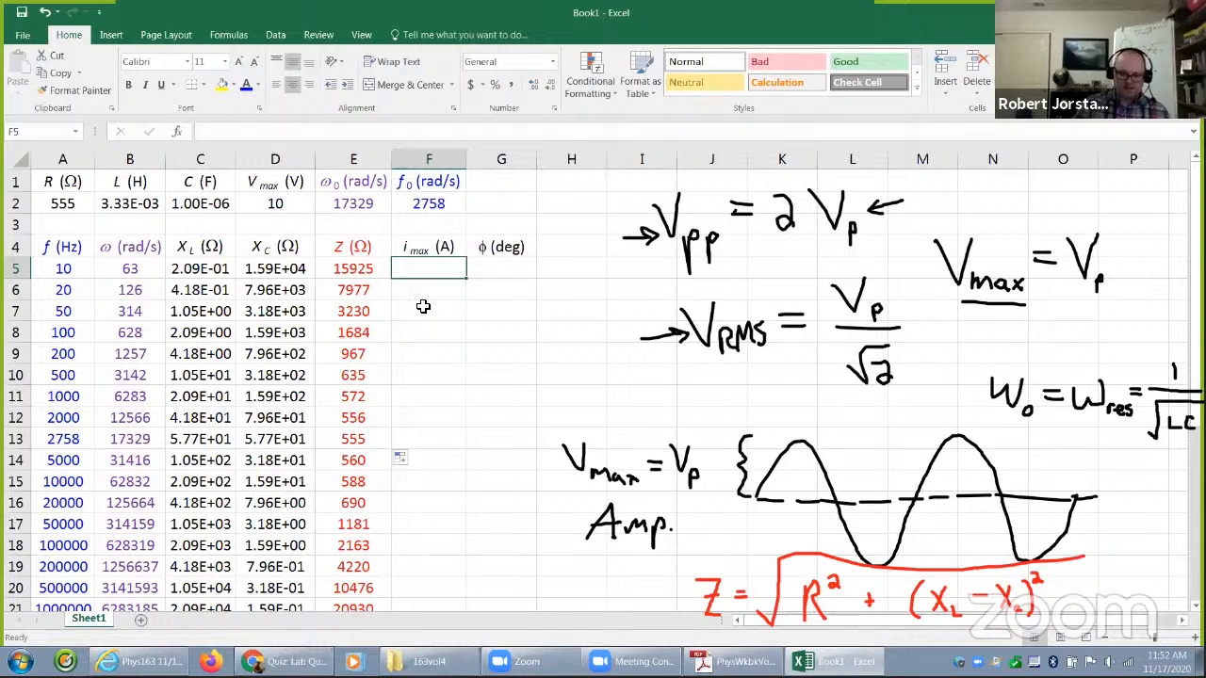
type("=")
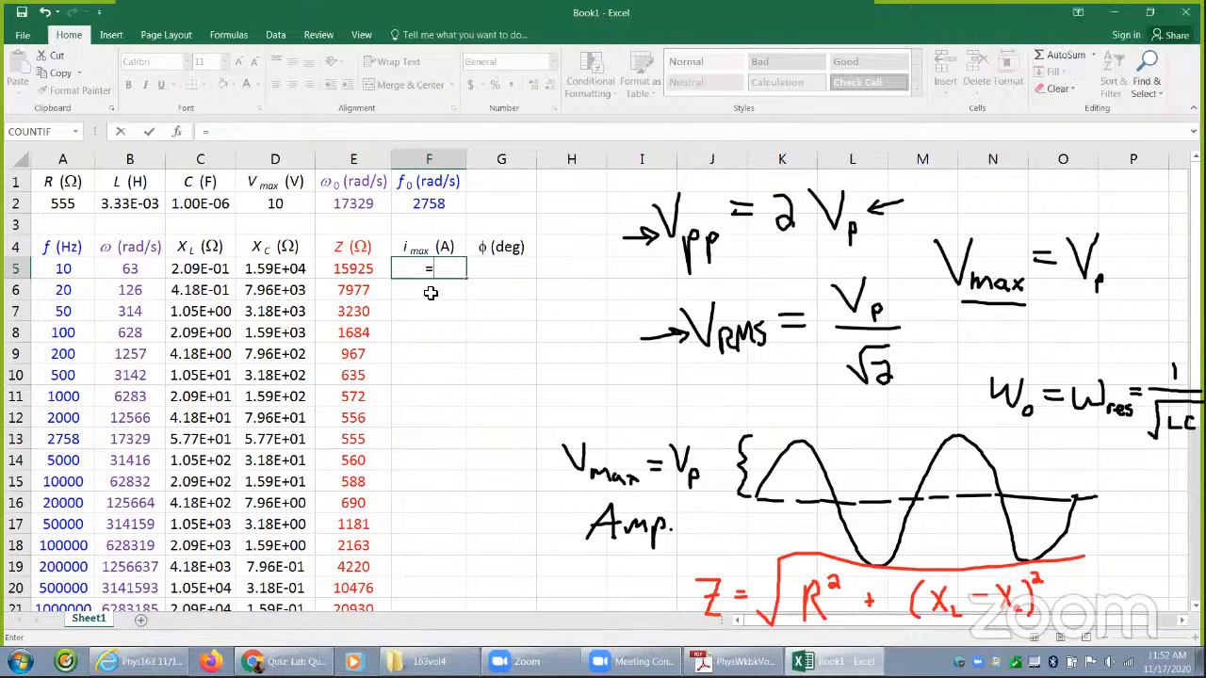
left_click(274, 205)
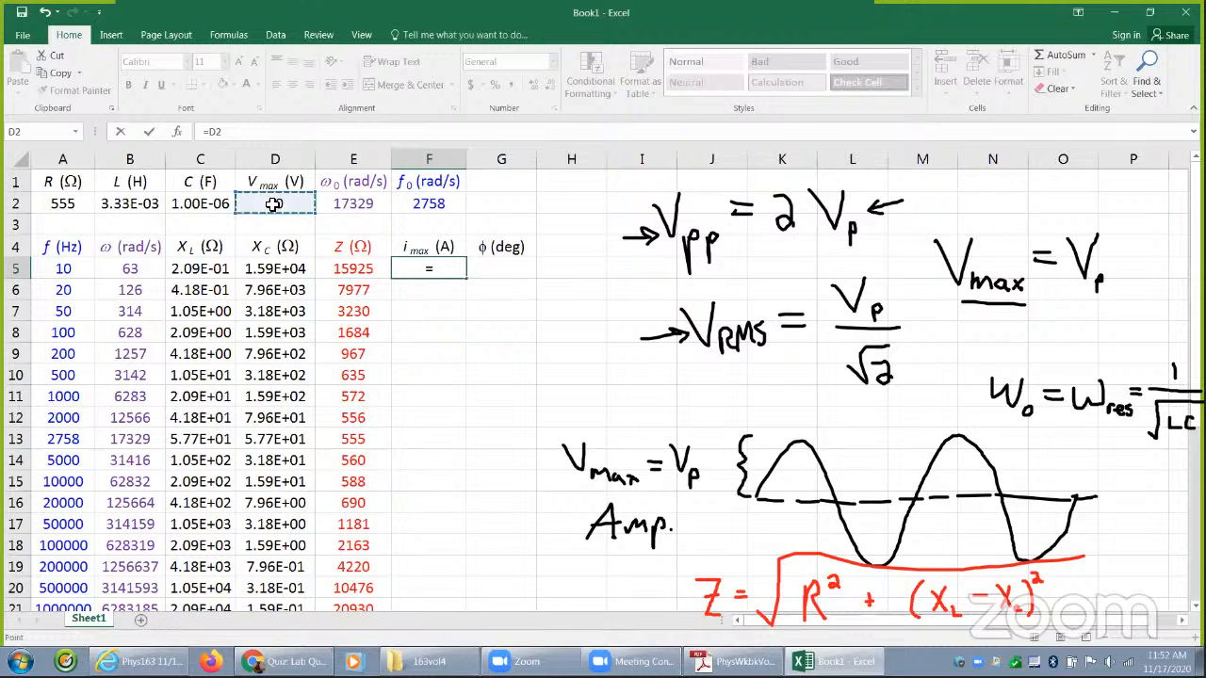
key("F4")
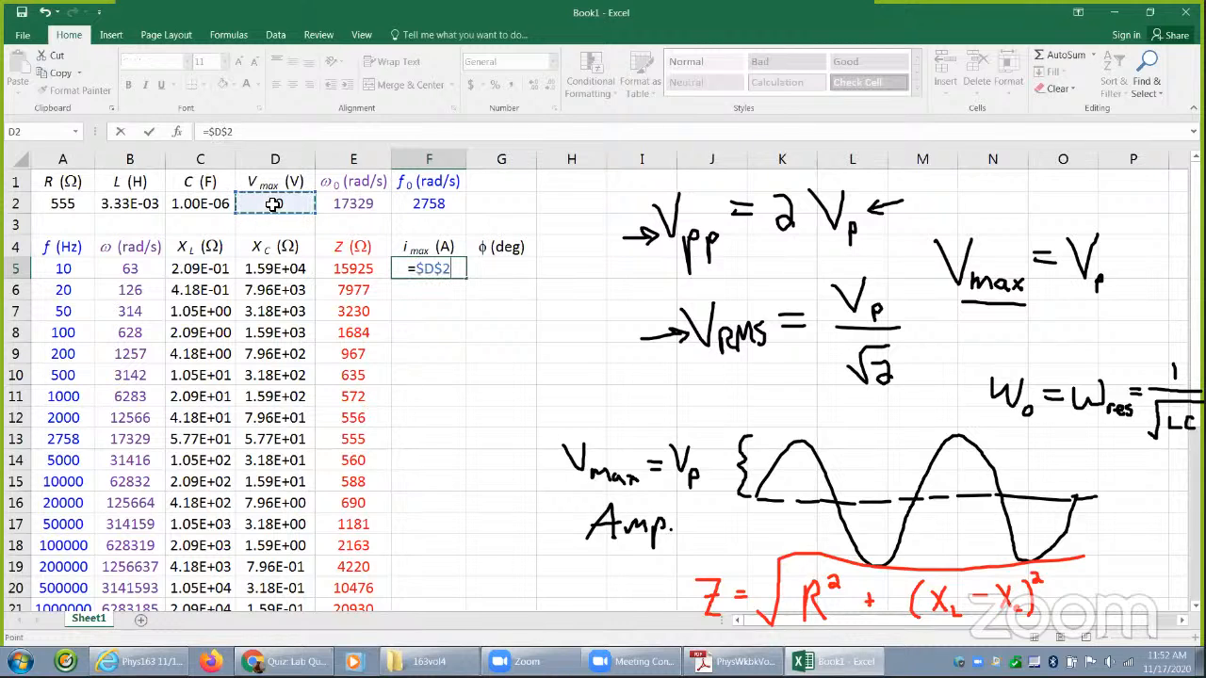
type("/")
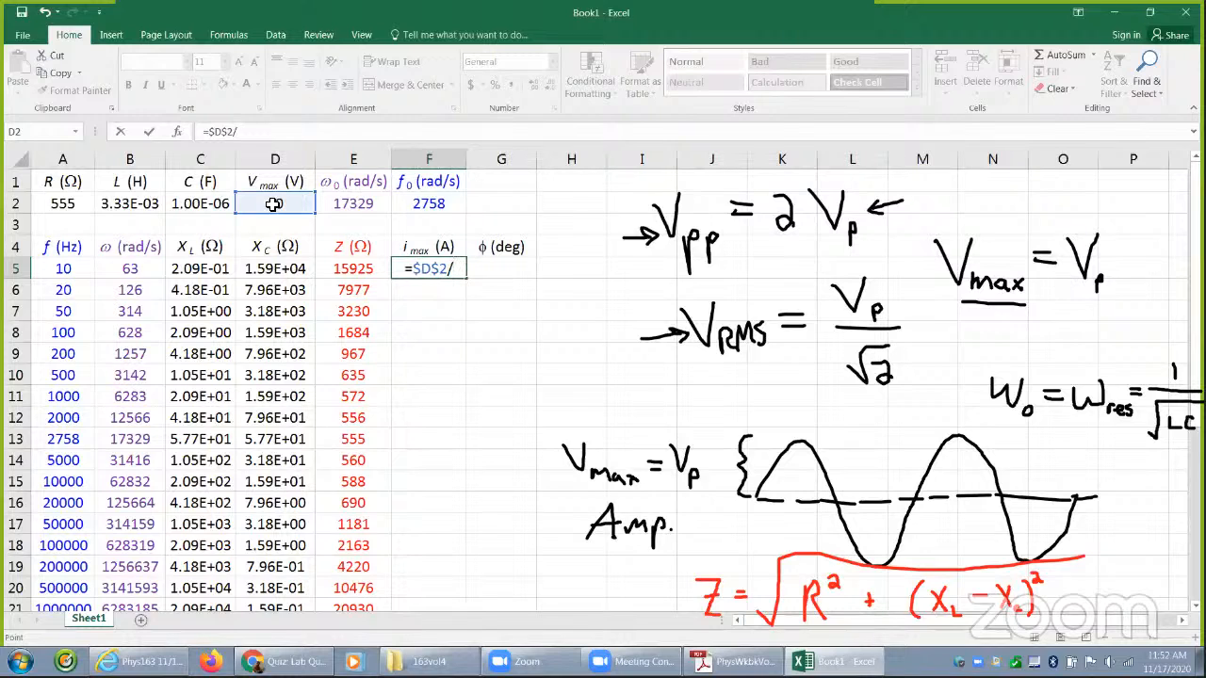
type("e5")
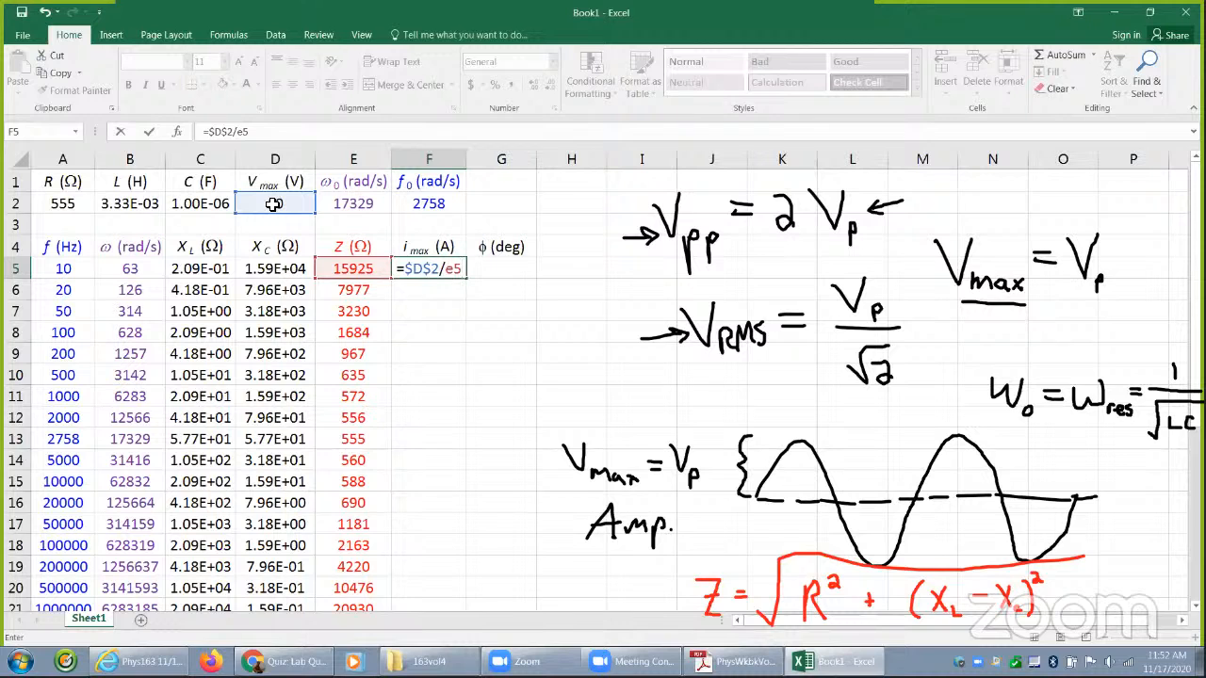
key("Return")
- Copy the maximum current formula from F5 down to F21
left_click(460, 273)
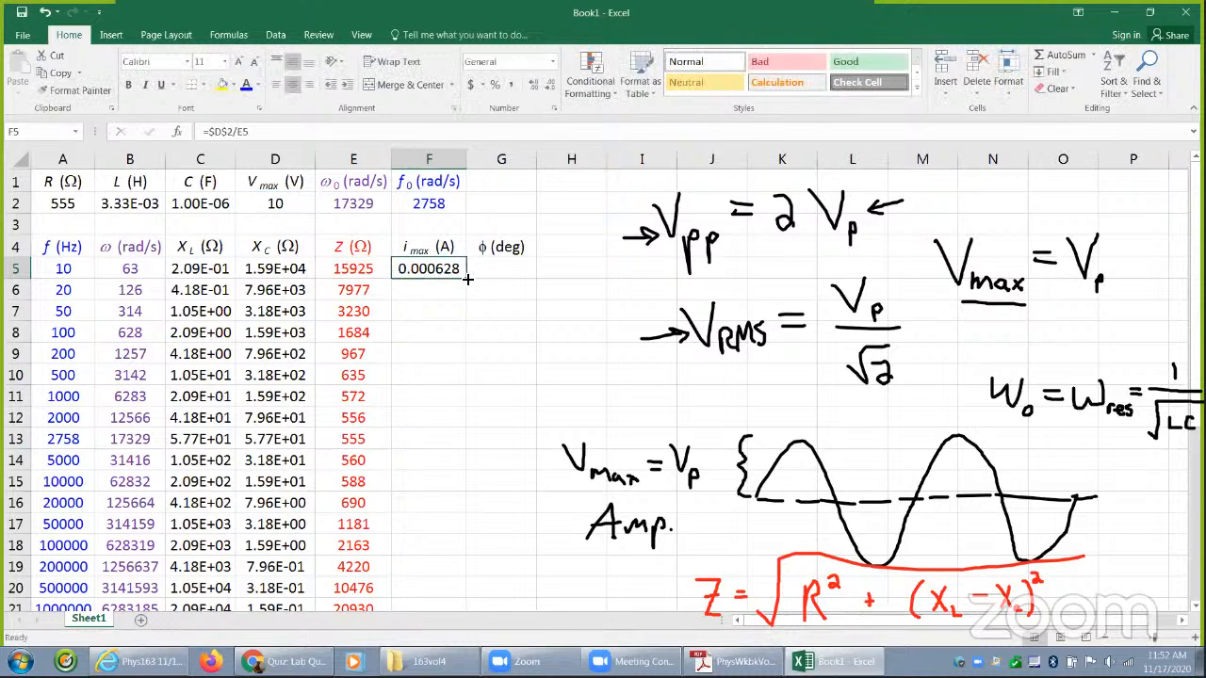
left_click_drag(468, 279, 477, 575)
left_click_drag(476, 617, 468, 574)
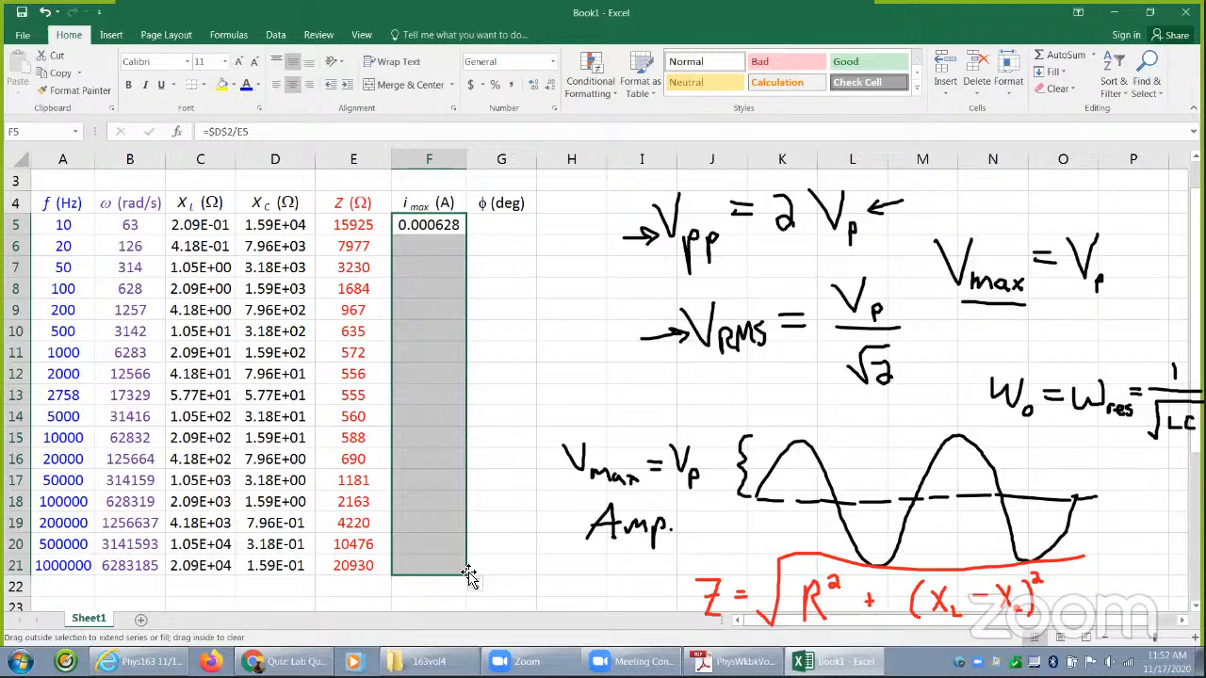
left_click(443, 224)
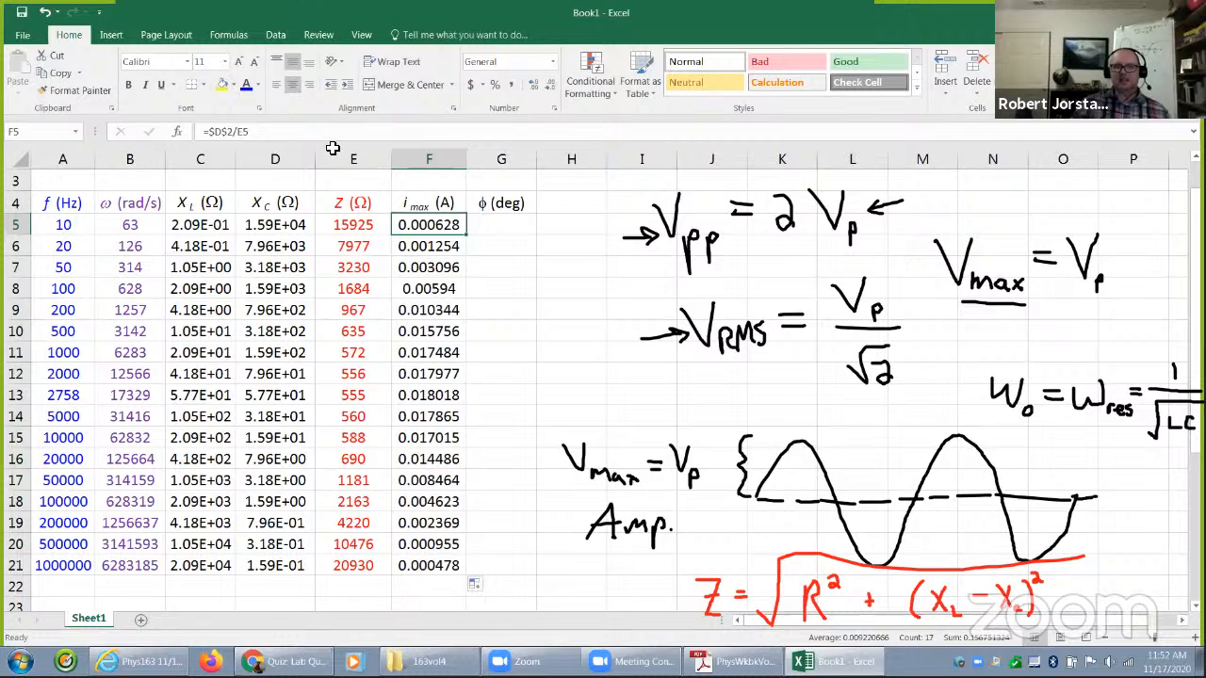
- Change the unit in the maximum current header F4 to mA
left_click(445, 204)
double_click(444, 203)
type("m")
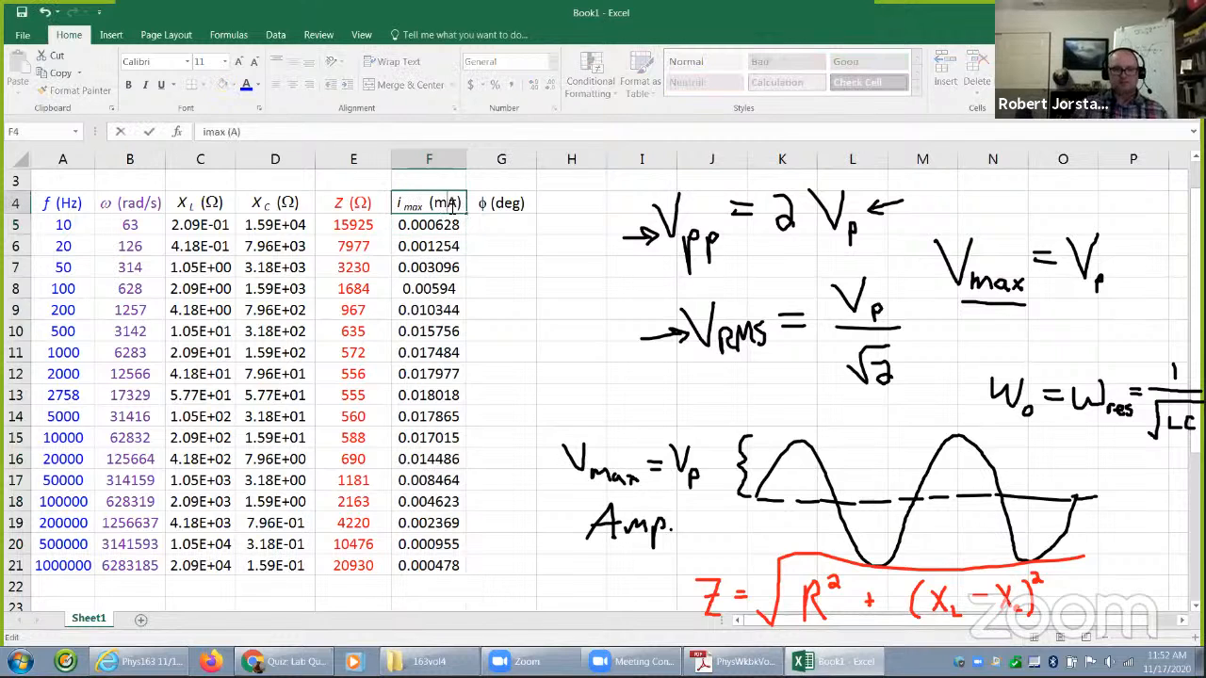
left_click(455, 227)
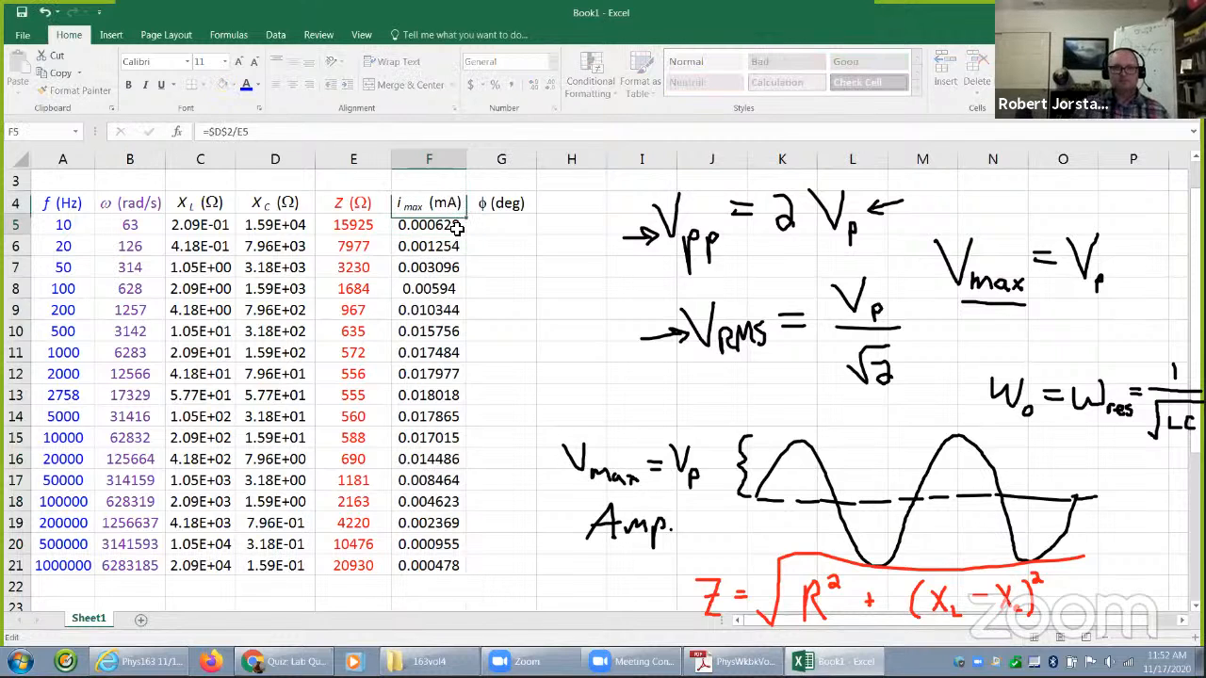
- Convert the current in F5 to milliamps with =$D$2/E5*1000 and fill the formula down to F21
left_click(295, 133)
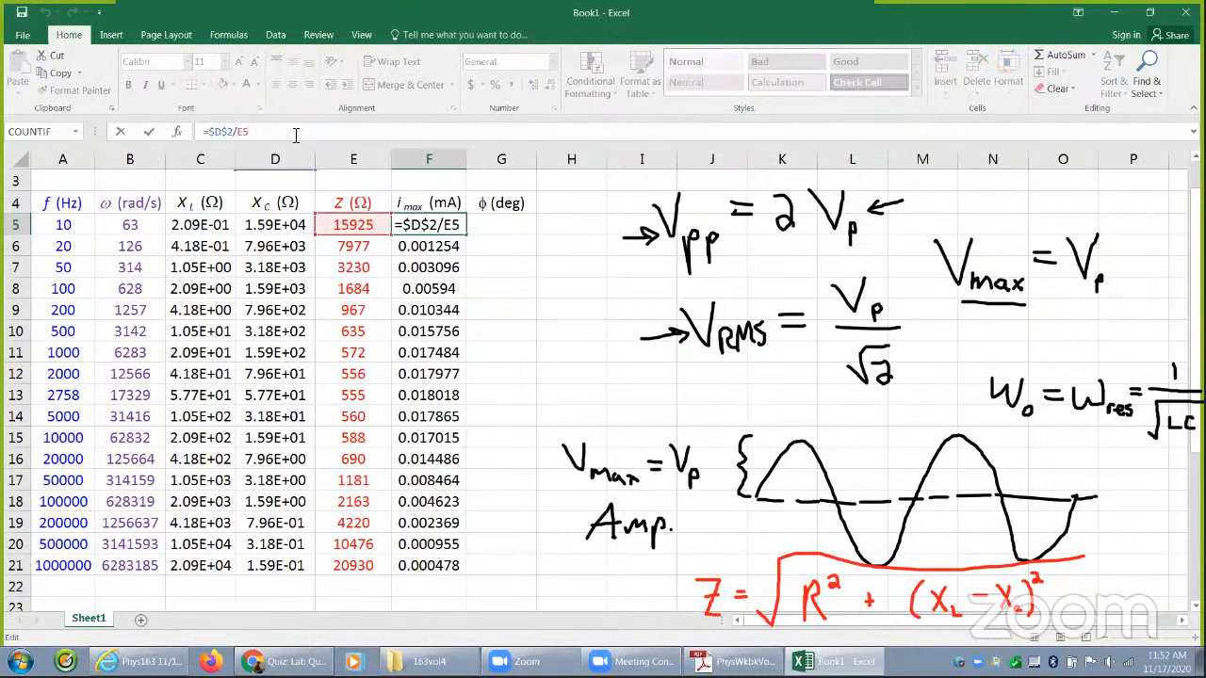
type("*1000")
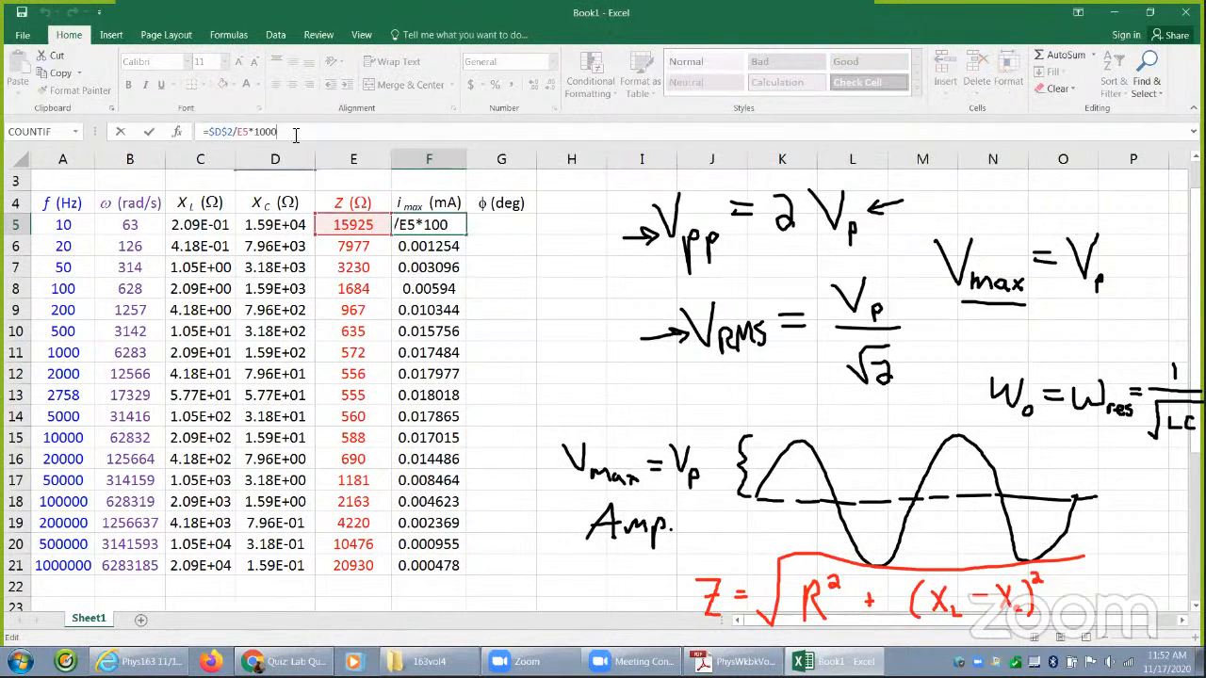
key("Return")
left_click(449, 230)
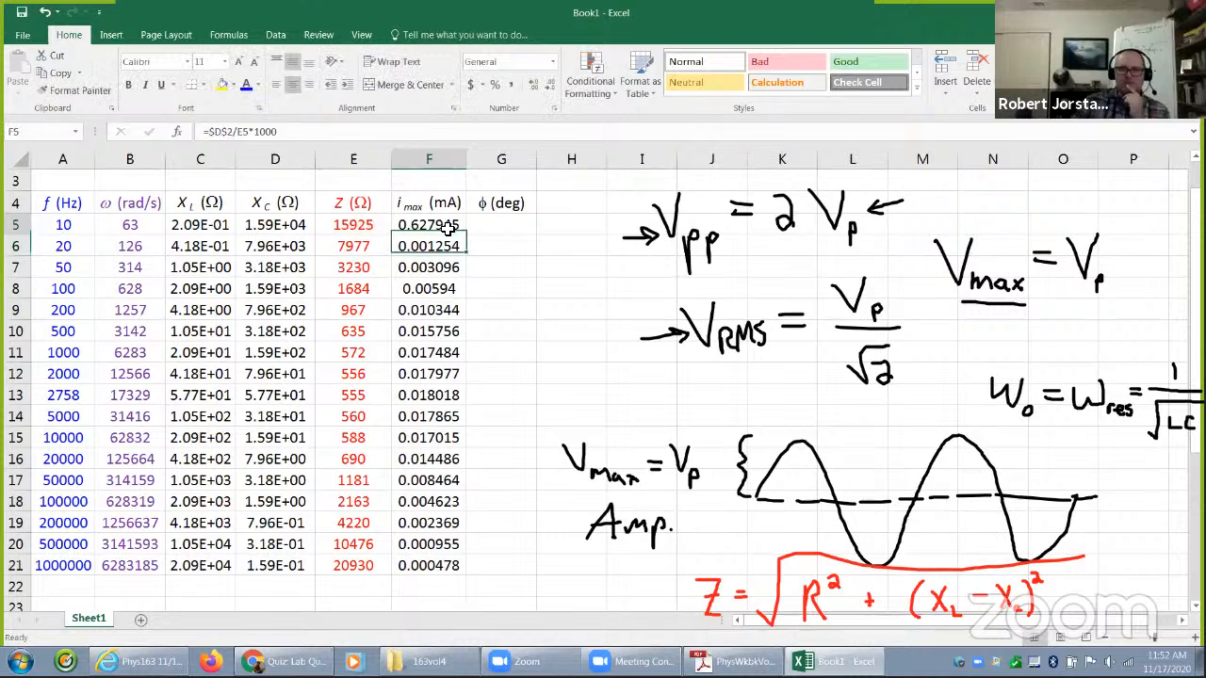
left_click_drag(466, 235, 462, 567)
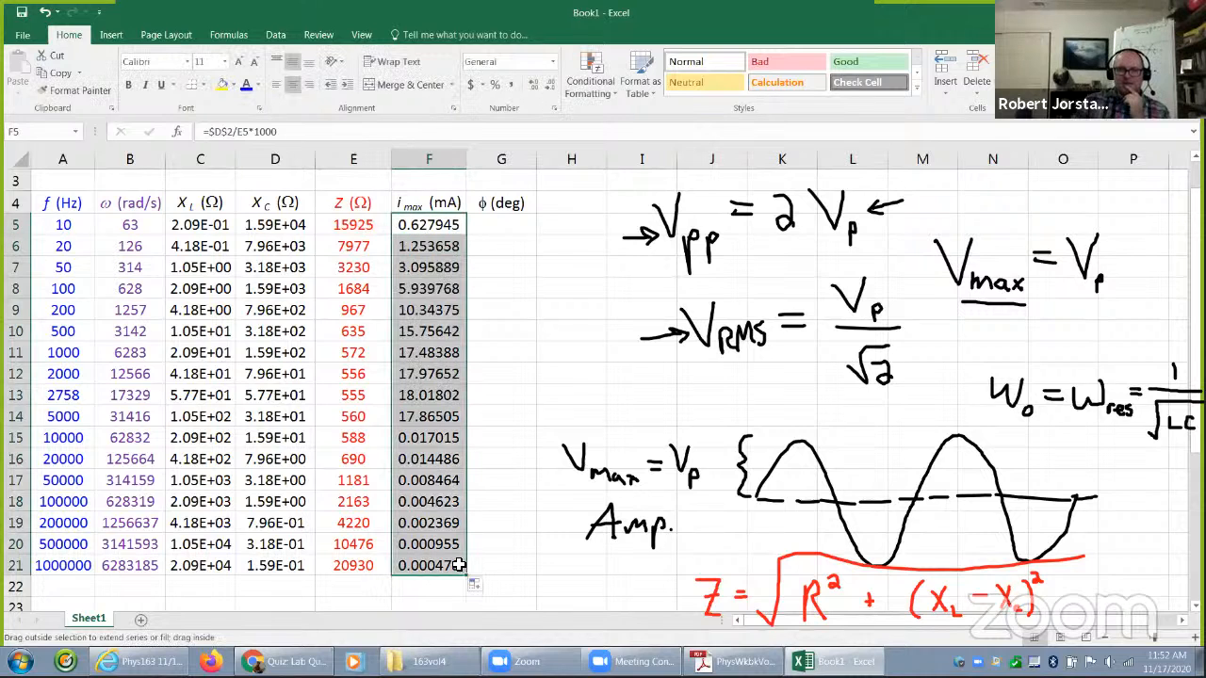
- Format the maximum current values in F5:F21 to one decimal place
left_click(552, 86)
left_click(552, 85)
left_click(552, 86)
left_click(551, 86)
left_click(551, 86)
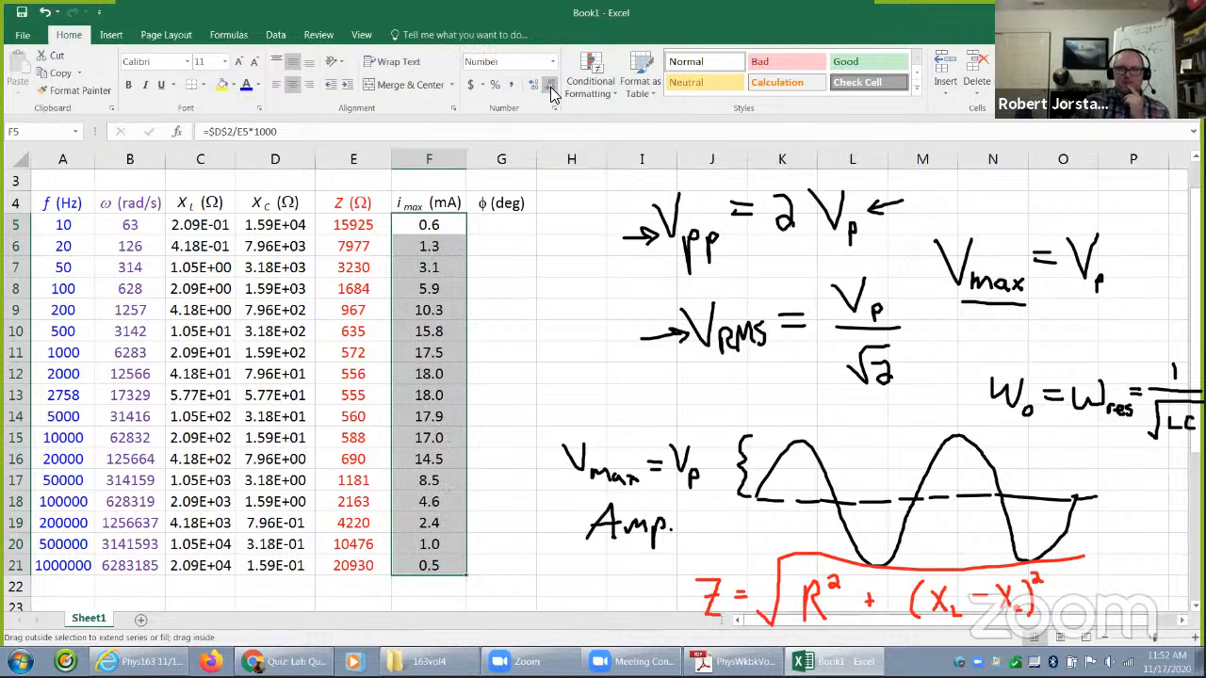
left_click(428, 351)
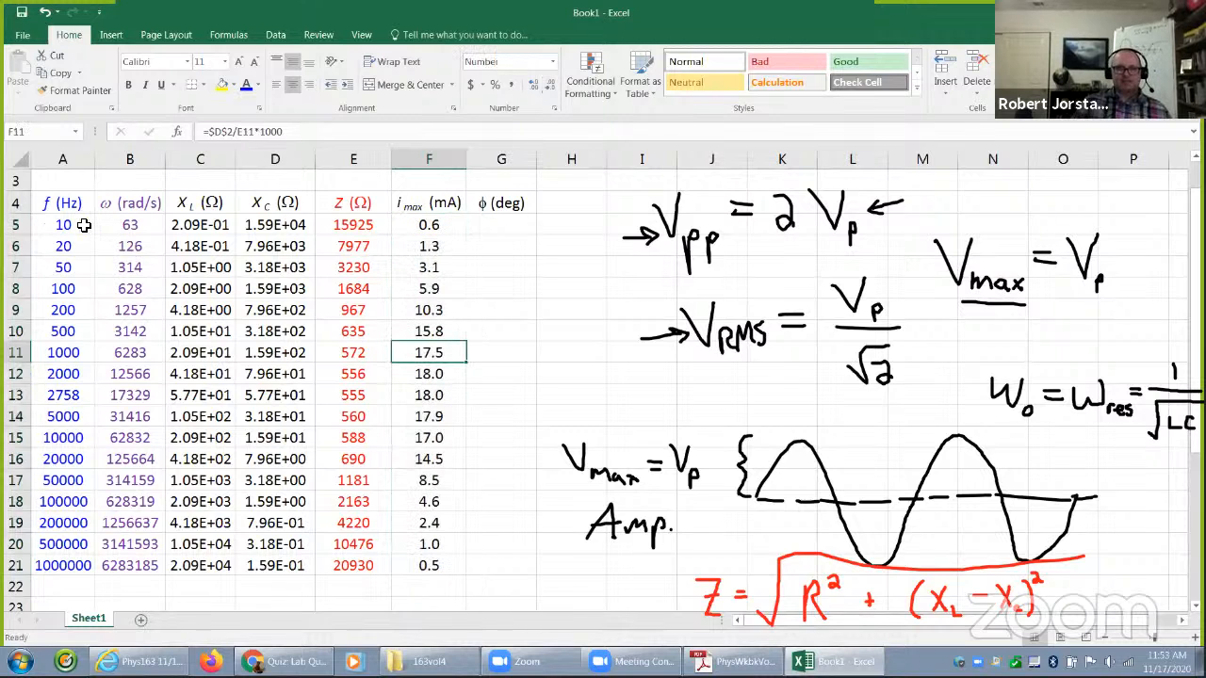
- Insert a smooth-line scatter chart without markers of maximum current F5:F21 against angular frequency B5:B21
left_click_drag(85, 226, 66, 562)
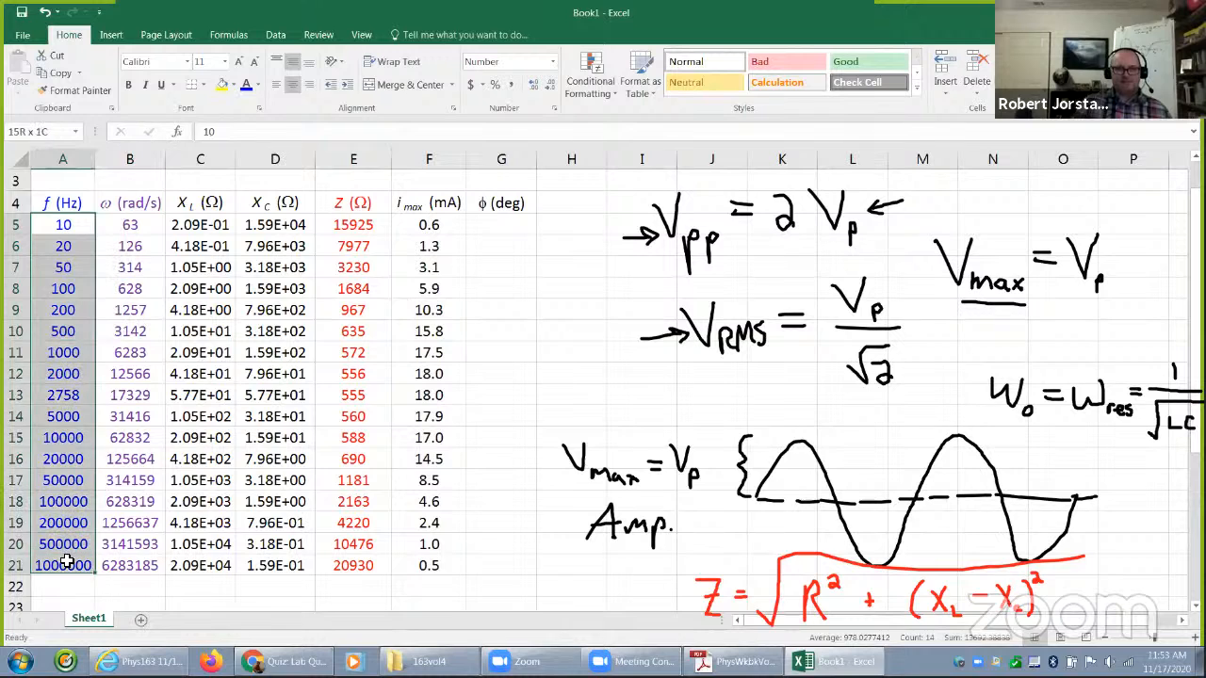
left_click_drag(140, 230, 135, 565)
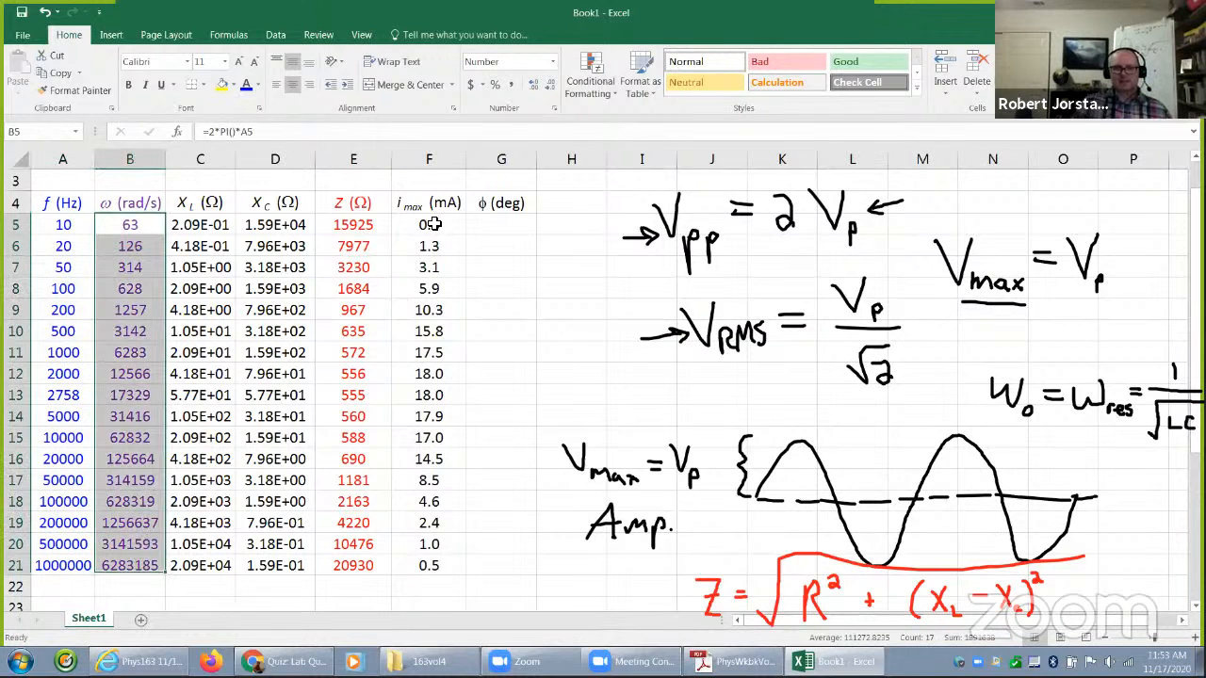
left_click_drag(431, 225, 431, 565)
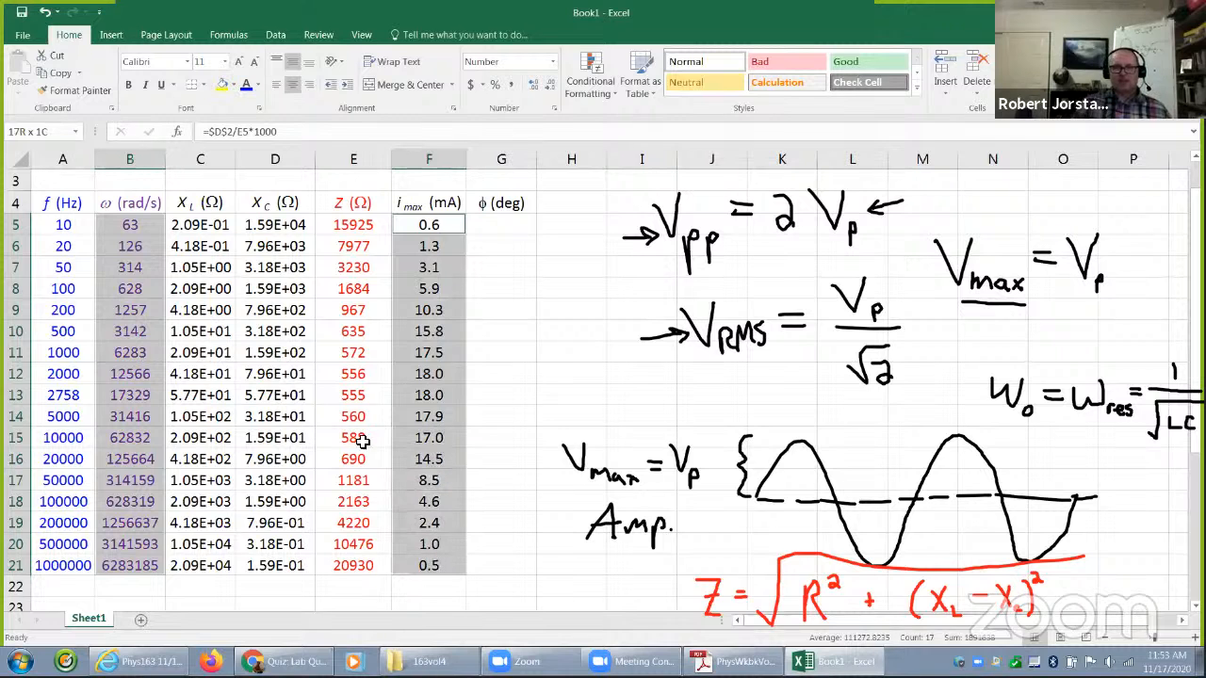
left_click(104, 40)
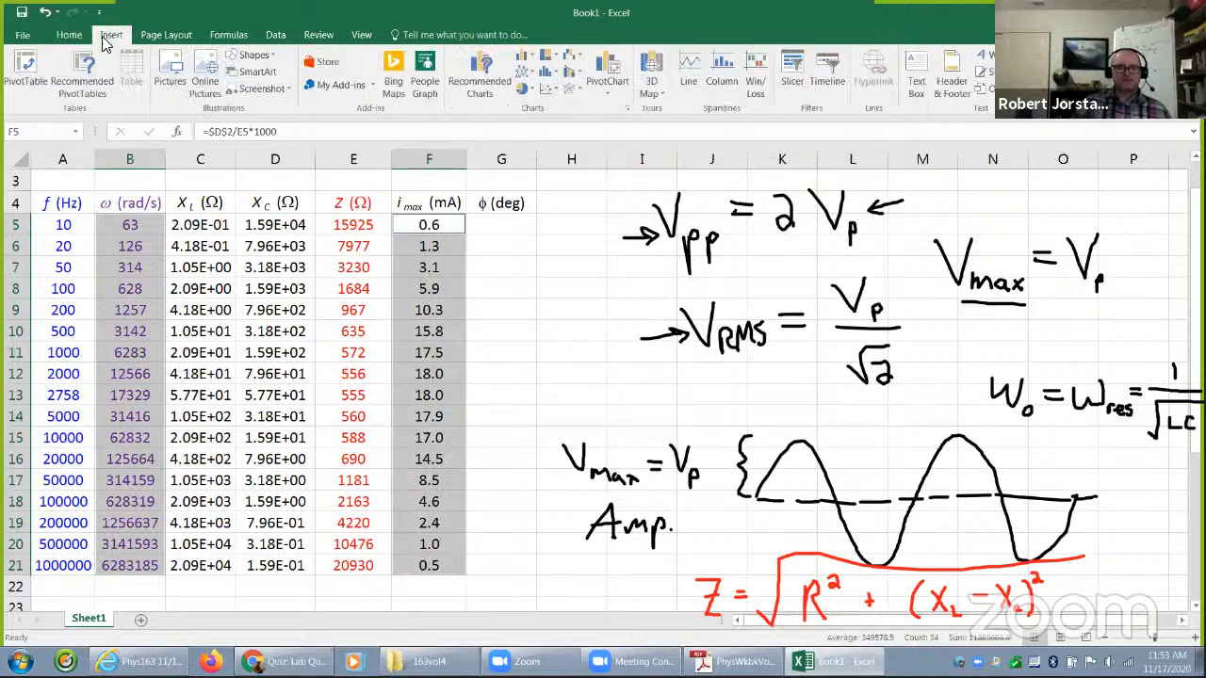
left_click(550, 90)
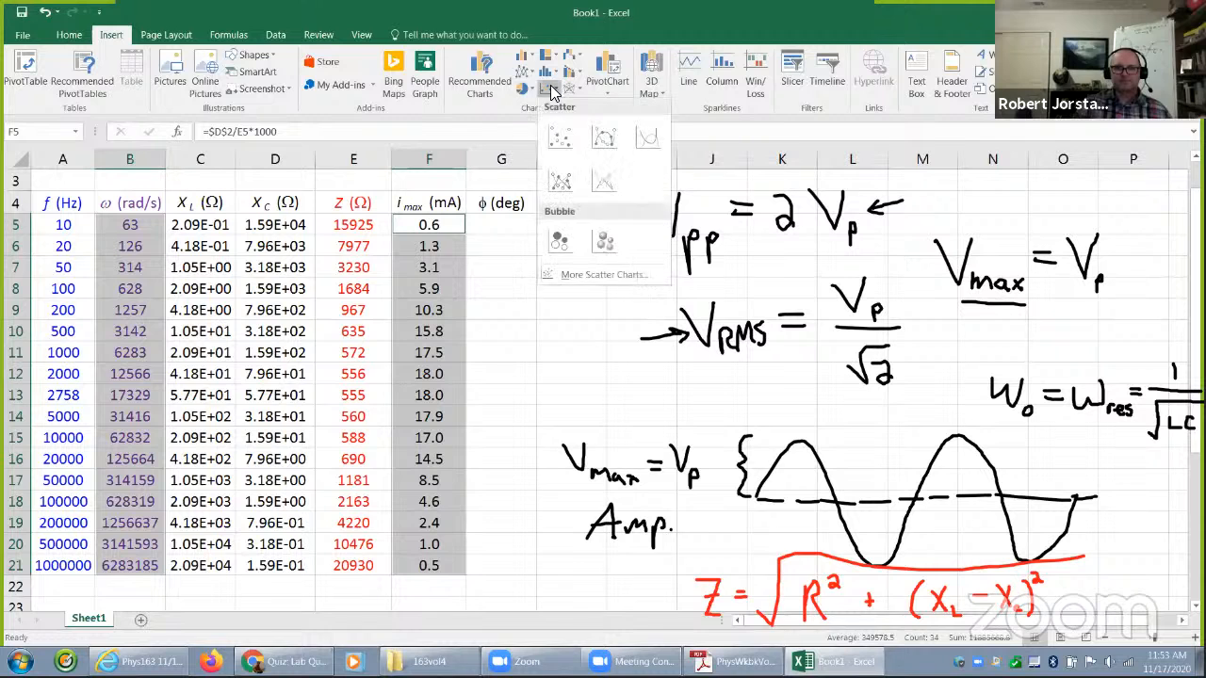
left_click(650, 143)
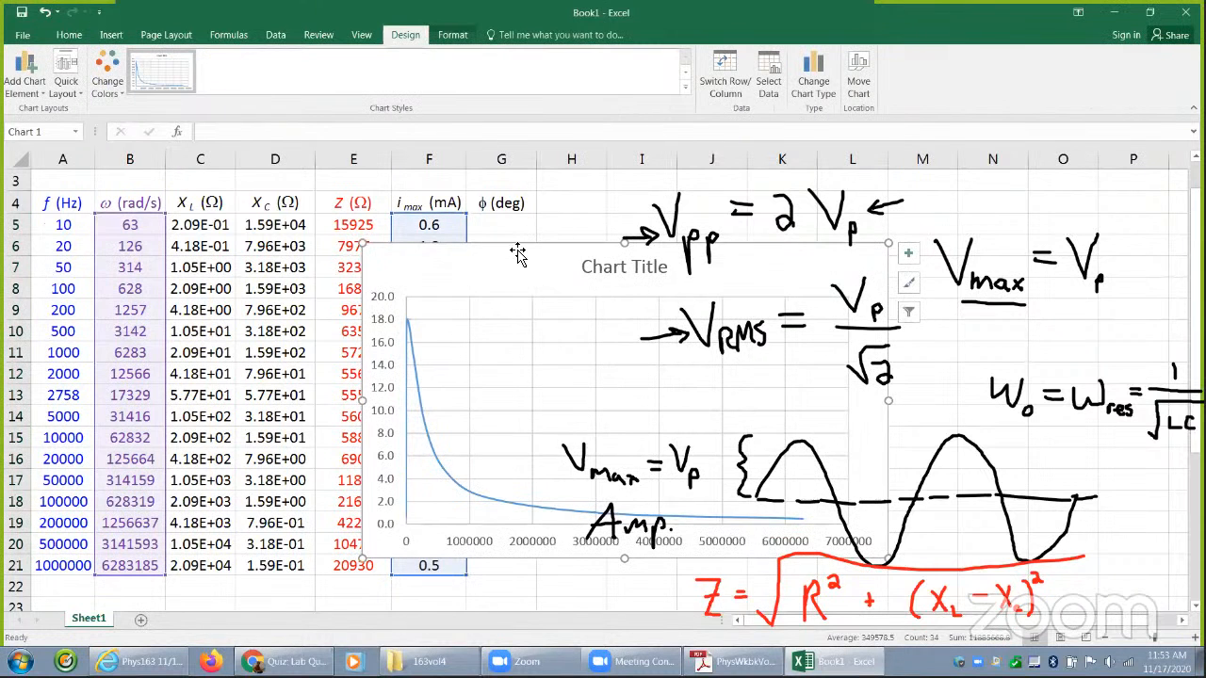
- Move the current chart beside the handwritten notes and give its horizontal angular frequency axis a base-10 logarithmic scale
left_click_drag(426, 236, 124, 169)
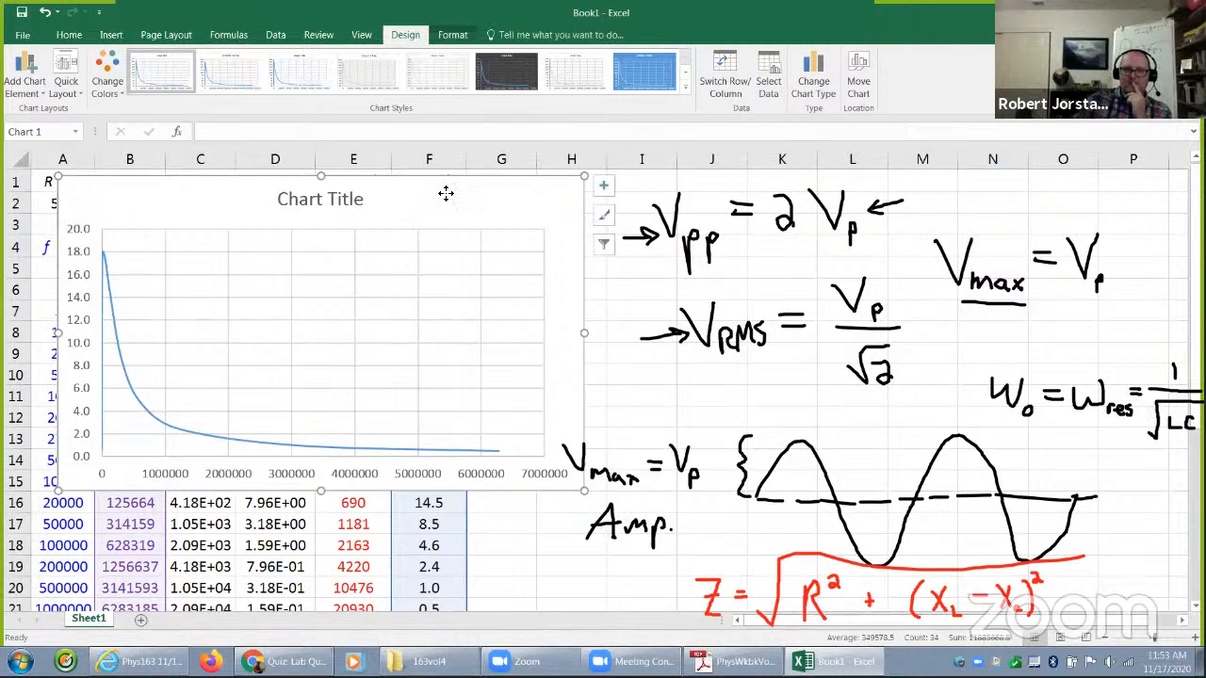
mouse_move(444, 194)
left_mouse_down()
mouse_move(481, 191)
mouse_move(430, 192)
left_mouse_up()
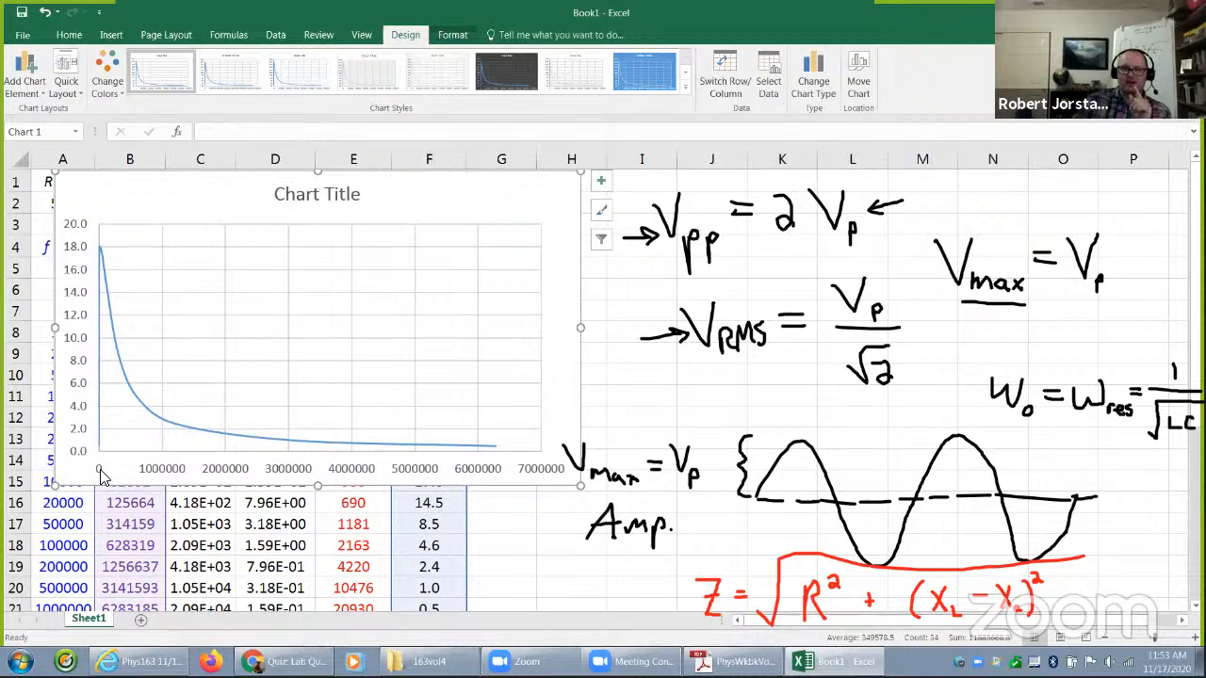
left_click_drag(337, 215, 477, 224)
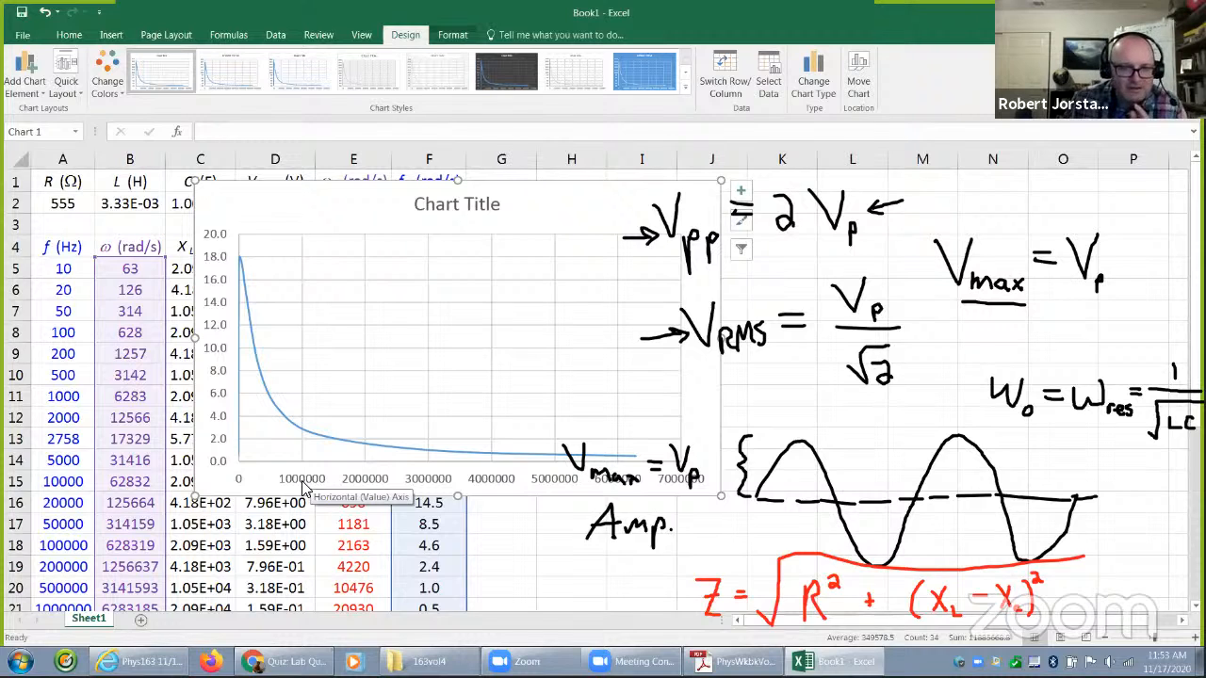
right_click(350, 483)
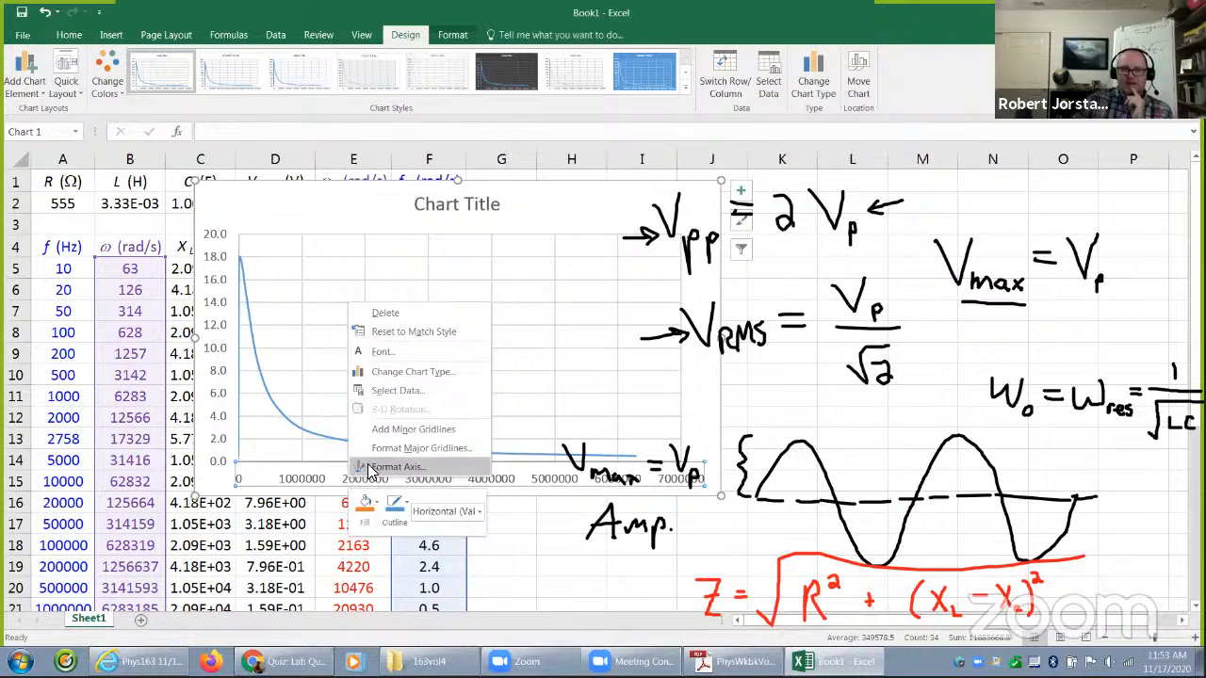
left_click(394, 467)
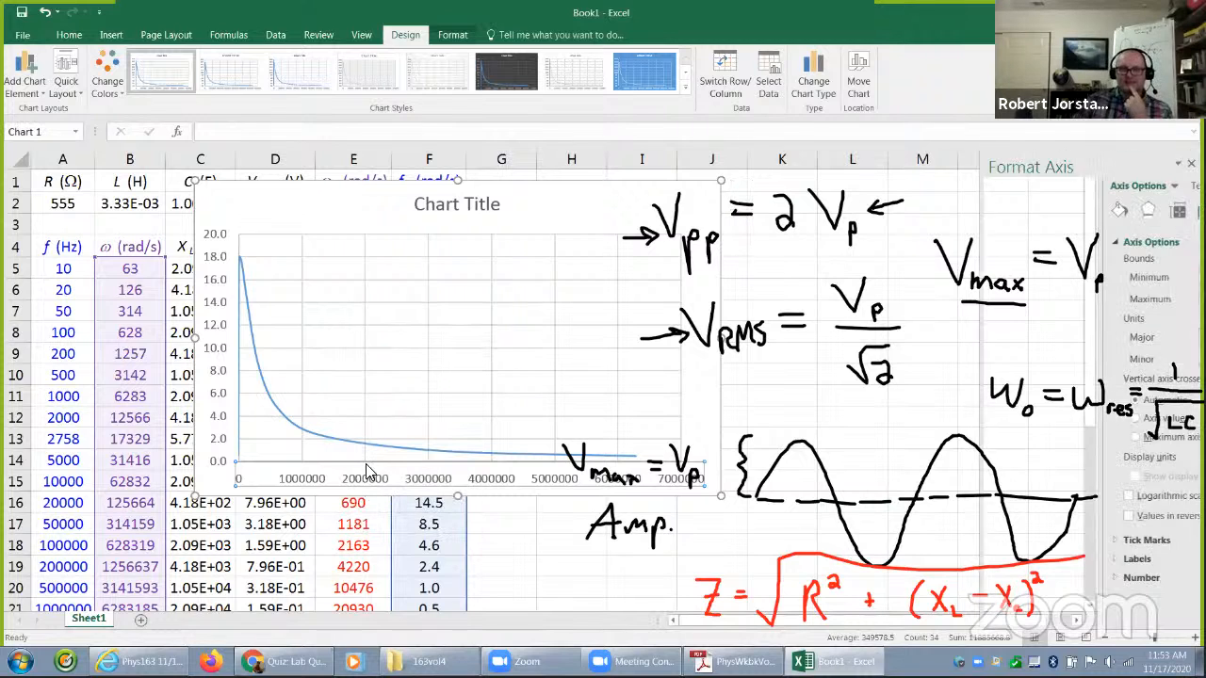
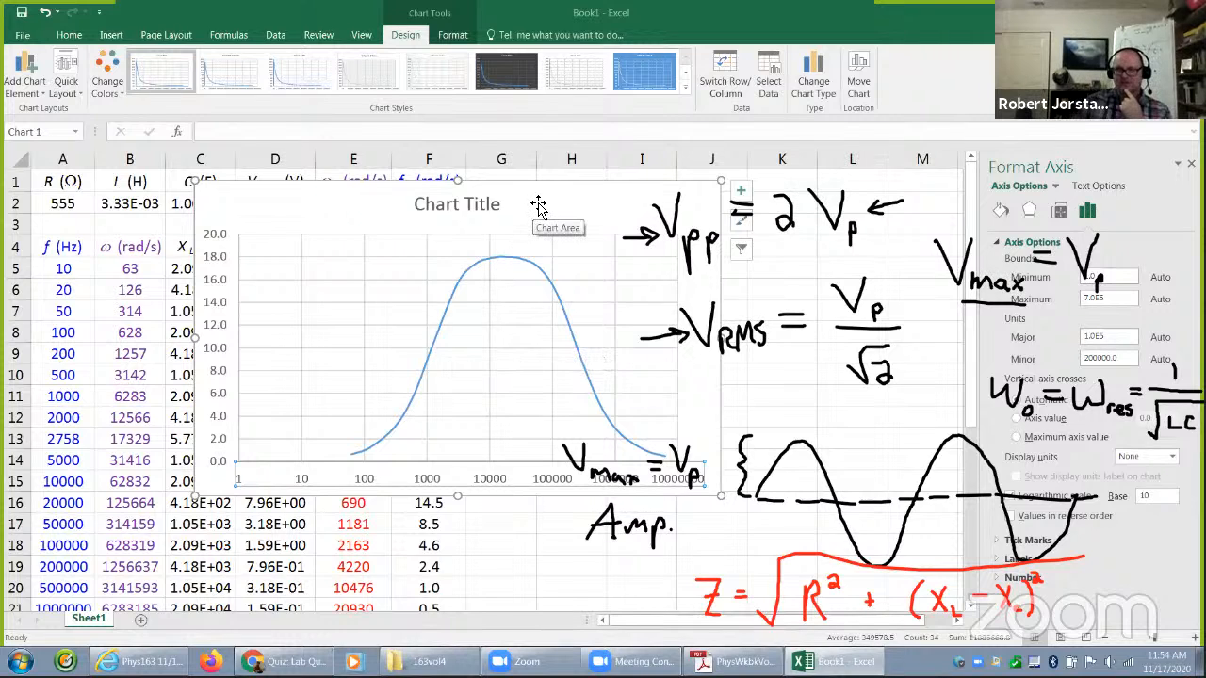
- Delete the chart of maximum current against angular frequency from the sheet
left_click_drag(538, 205, 485, 223)
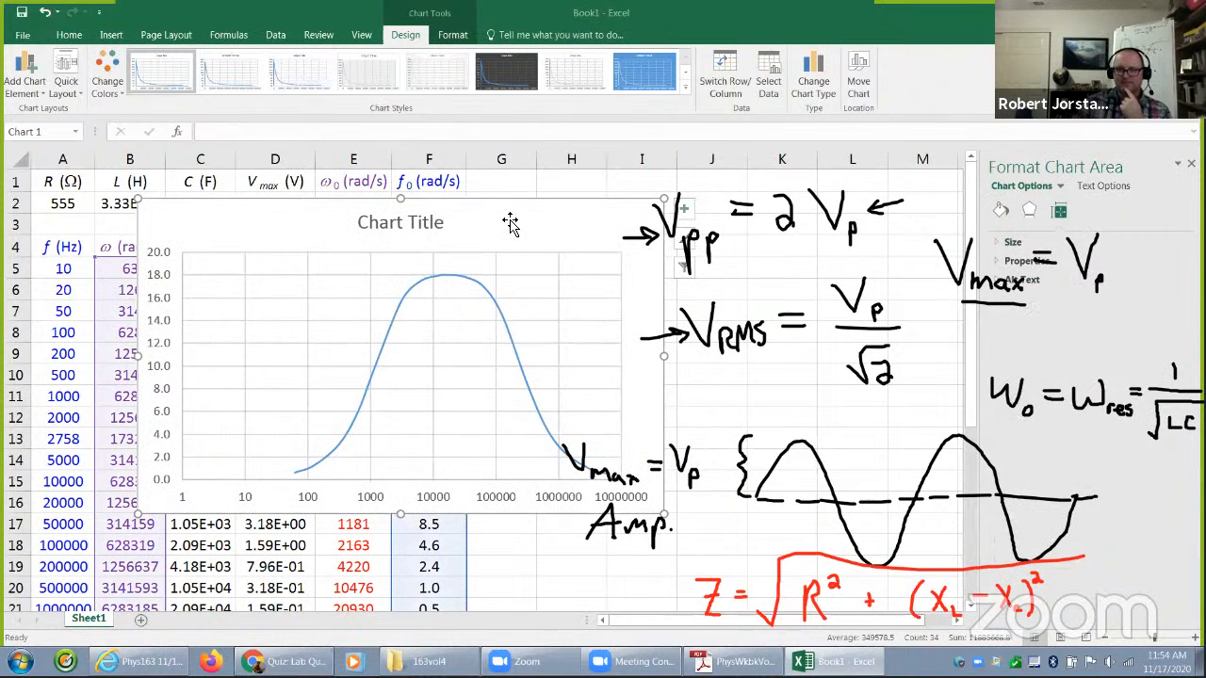
key("Delete")
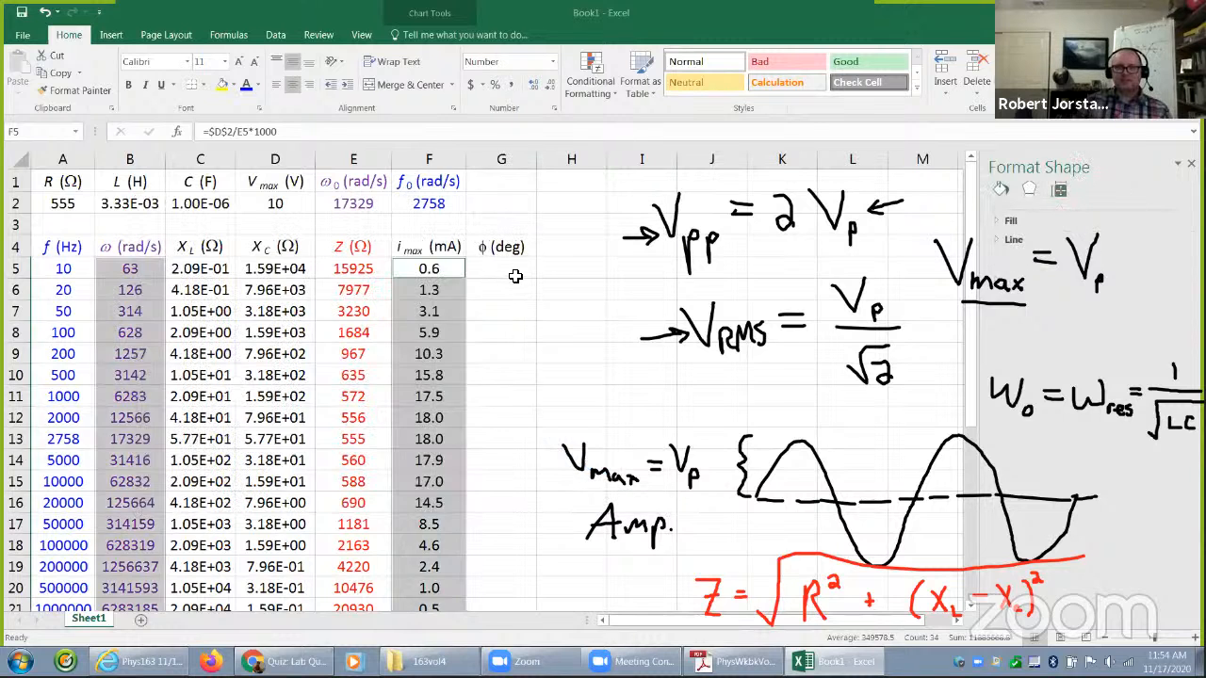
left_click(514, 271)
- Insert a smooth-line scatter chart without markers of impedance E5:E21 against frequency A5:A21 and move it clear of the notes
left_click(49, 271)
left_click_drag(71, 354, 80, 565)
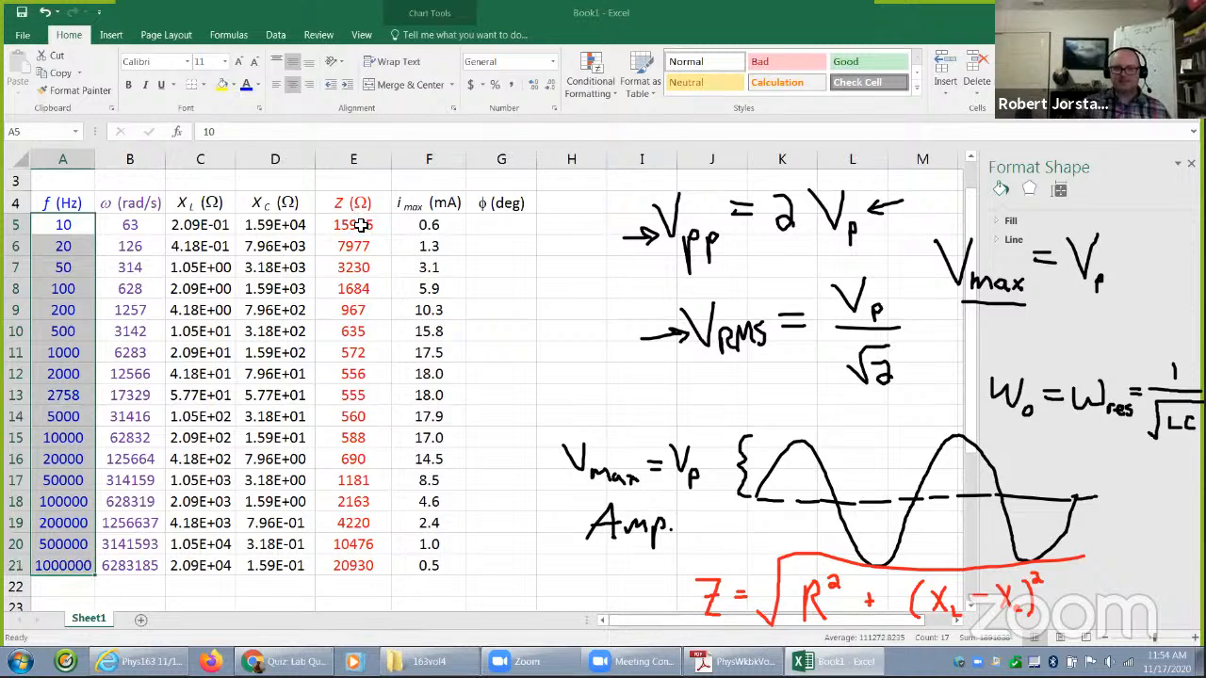
left_click(507, 394)
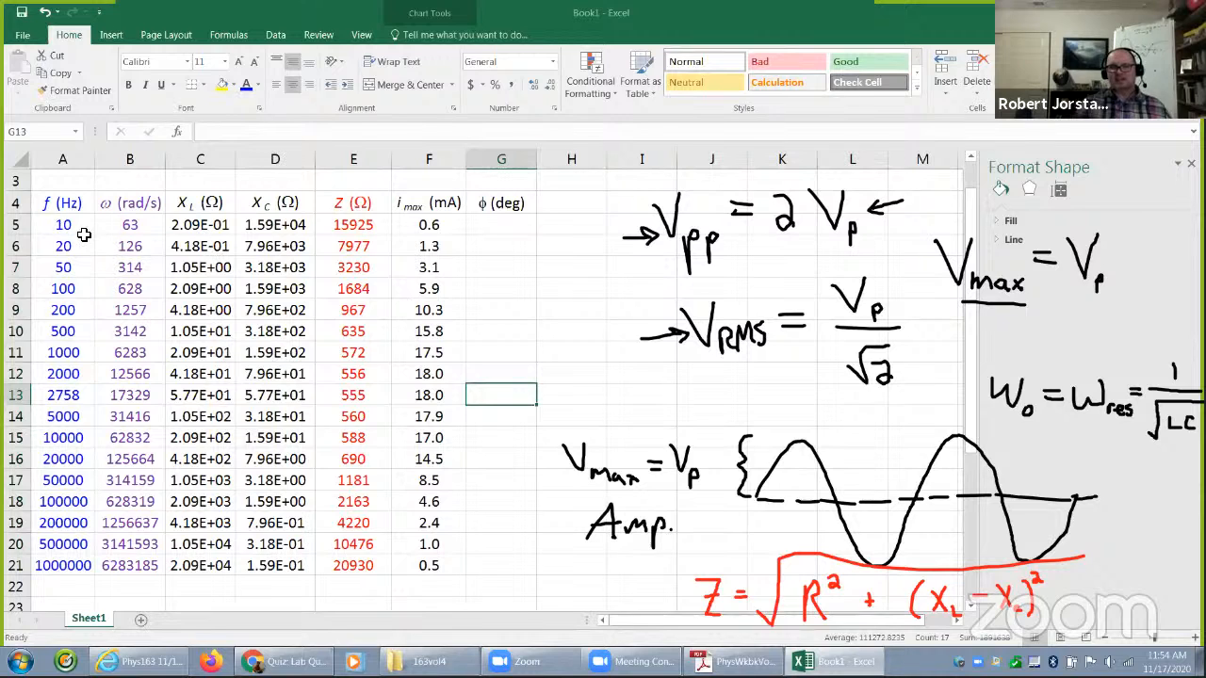
left_click_drag(73, 224, 69, 564)
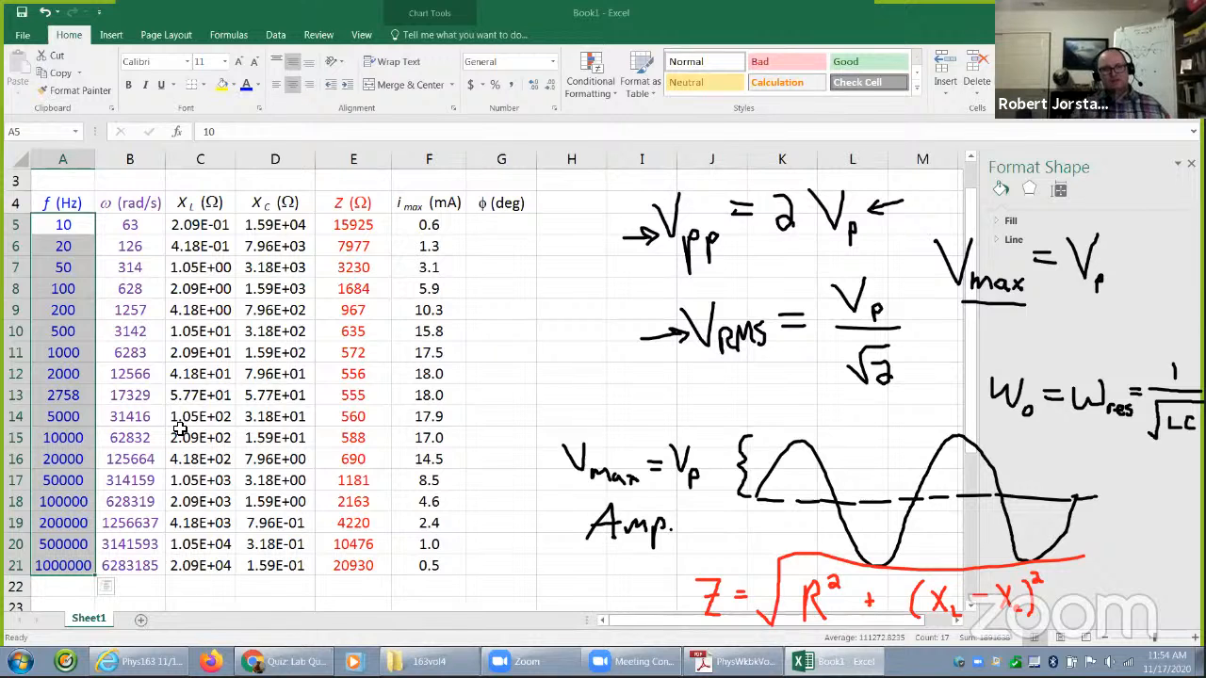
left_click_drag(350, 227, 354, 268)
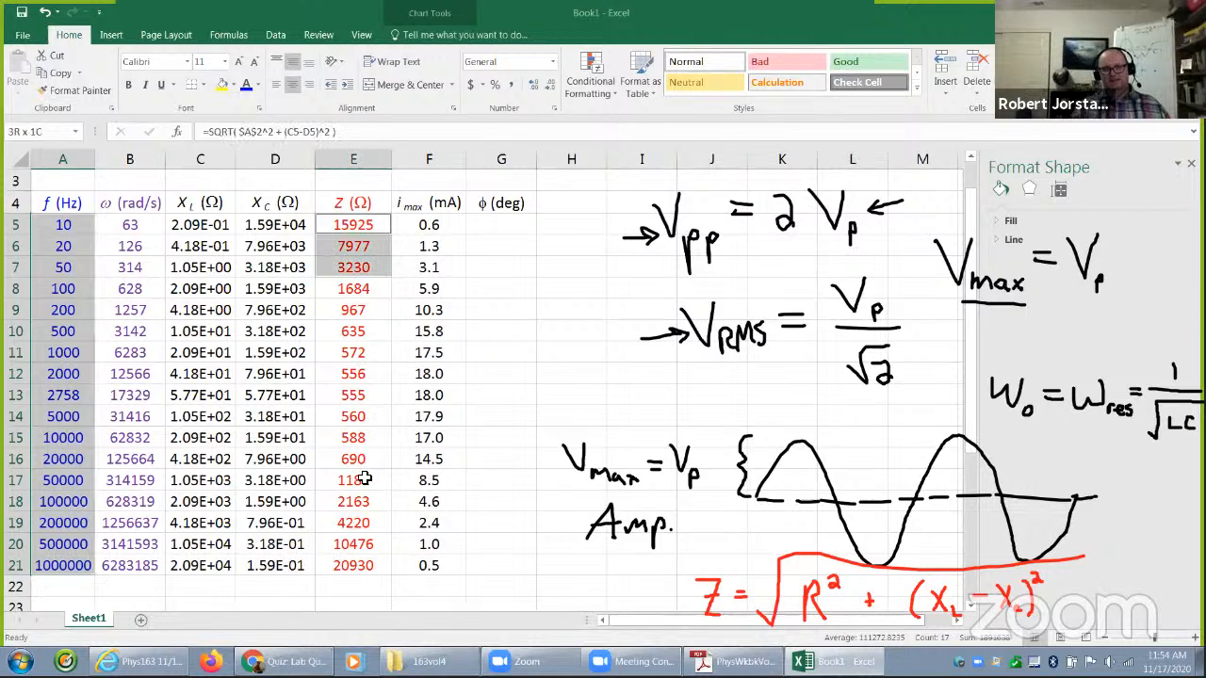
left_click_drag(364, 479, 380, 560)
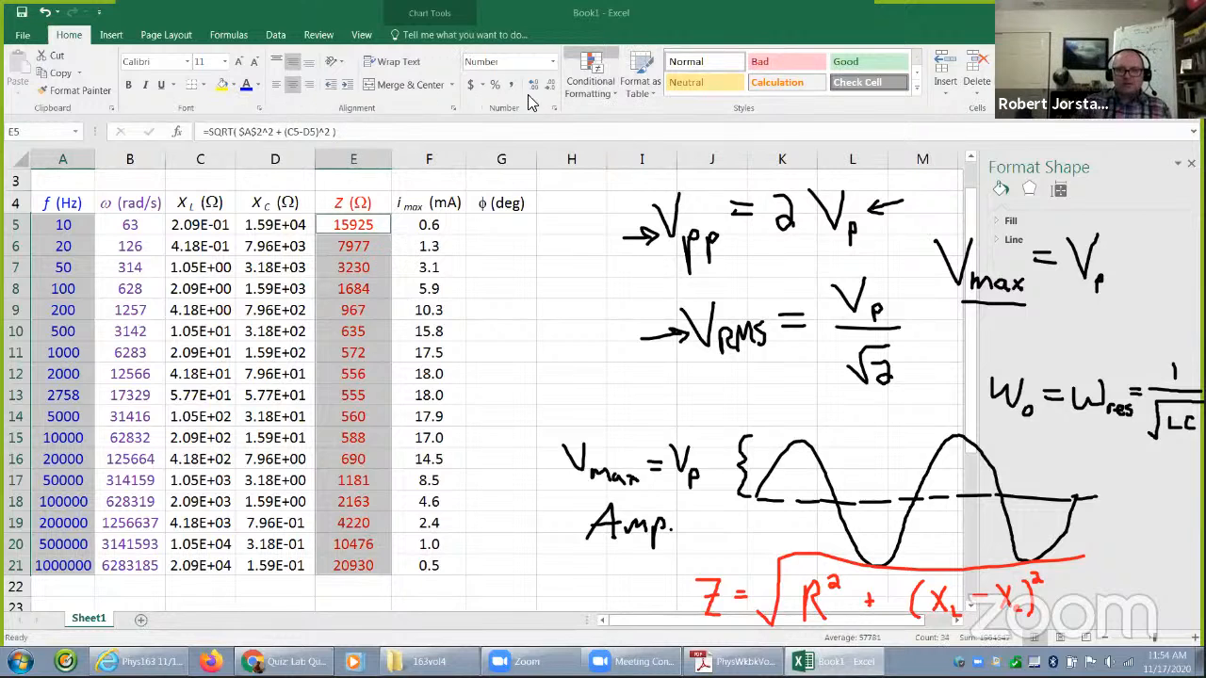
left_click(110, 35)
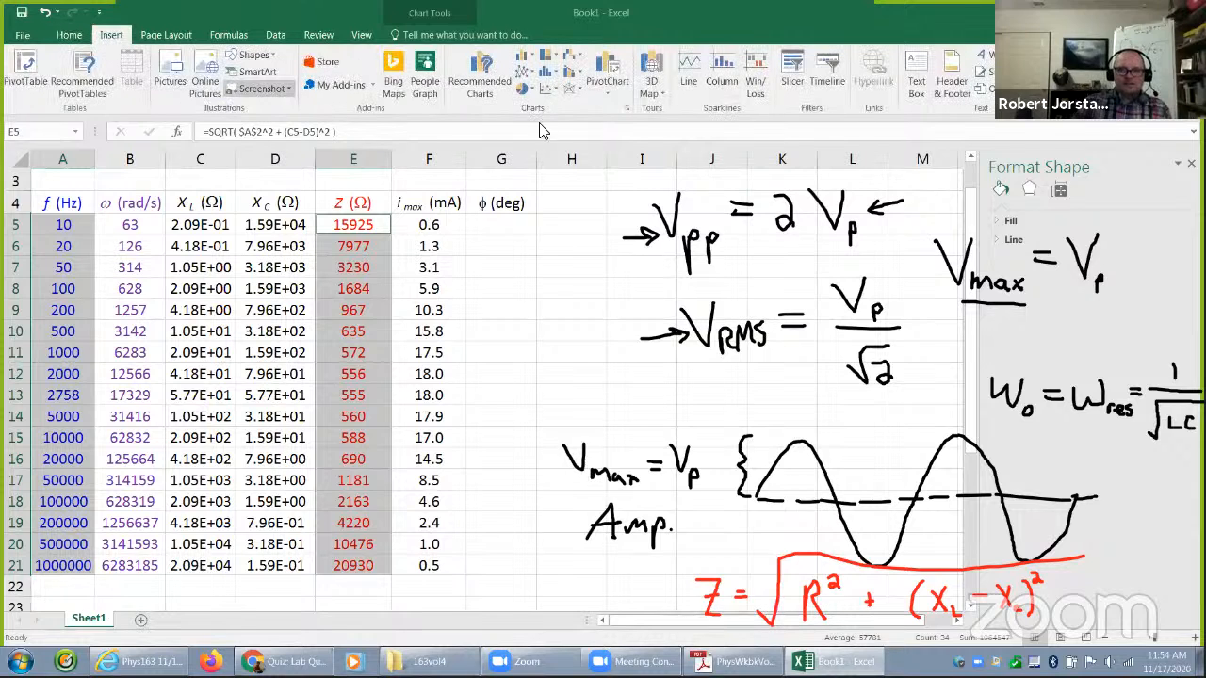
left_click(549, 89)
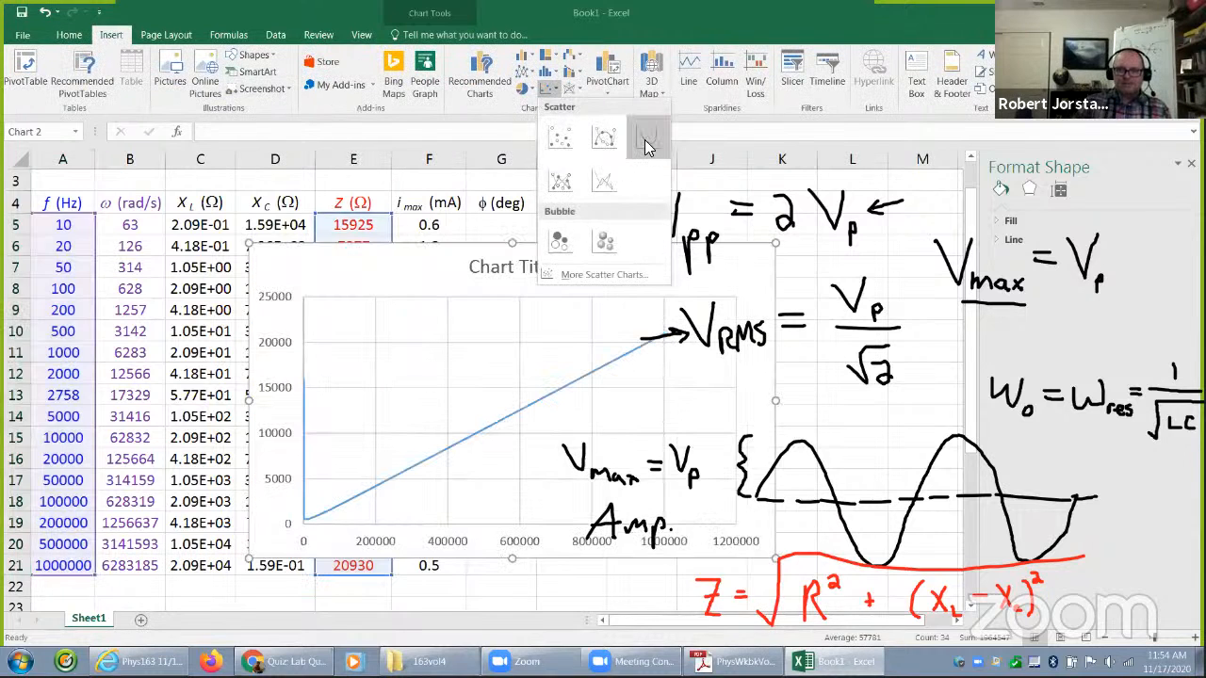
left_click(646, 141)
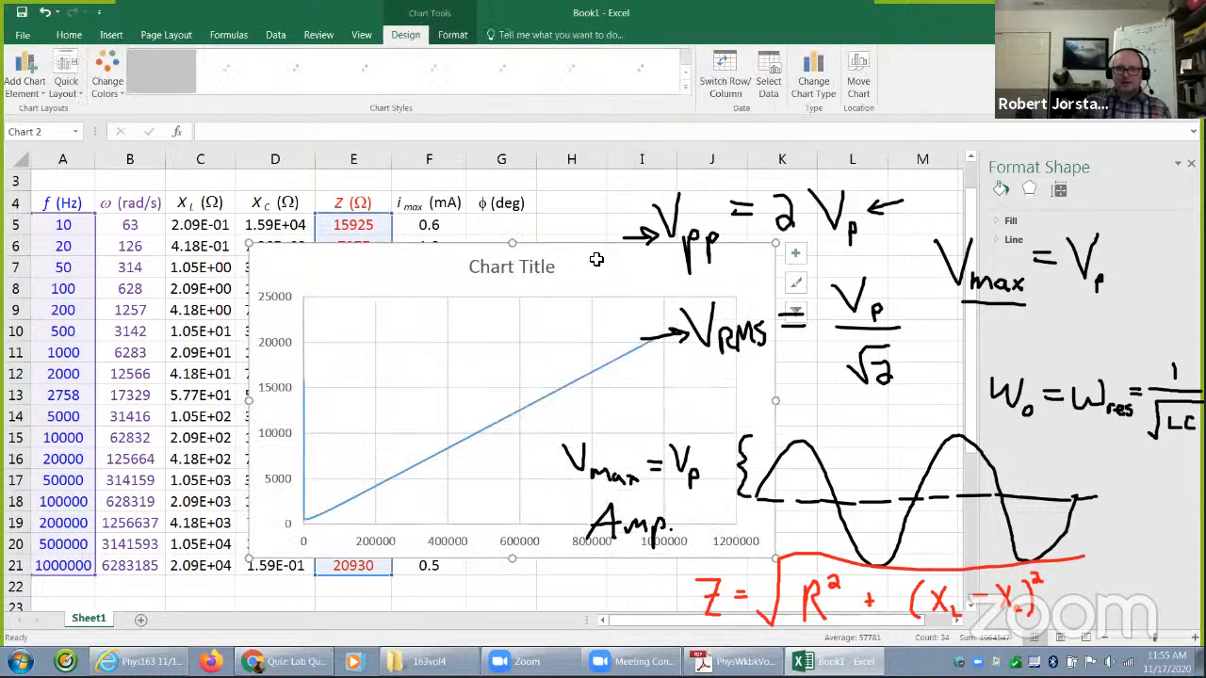
left_click_drag(597, 259, 390, 195)
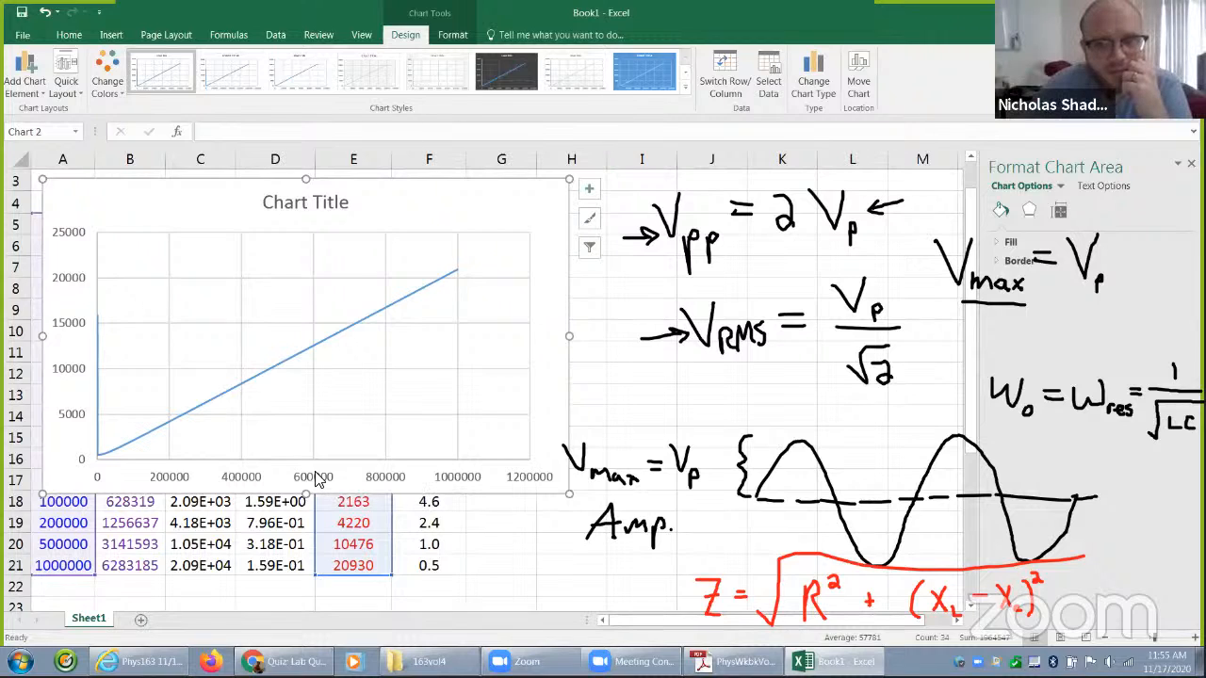
- Give the impedance chart's horizontal frequency axis a base-10 logarithmic scale
left_click(320, 482)
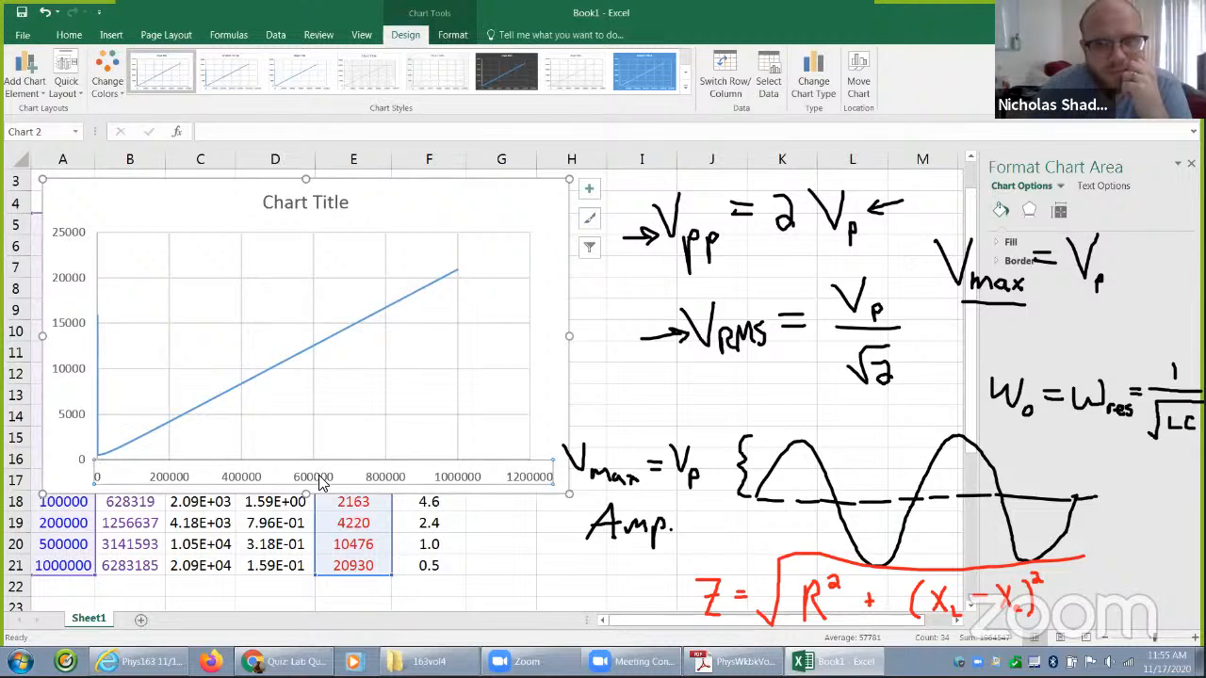
right_click(321, 481)
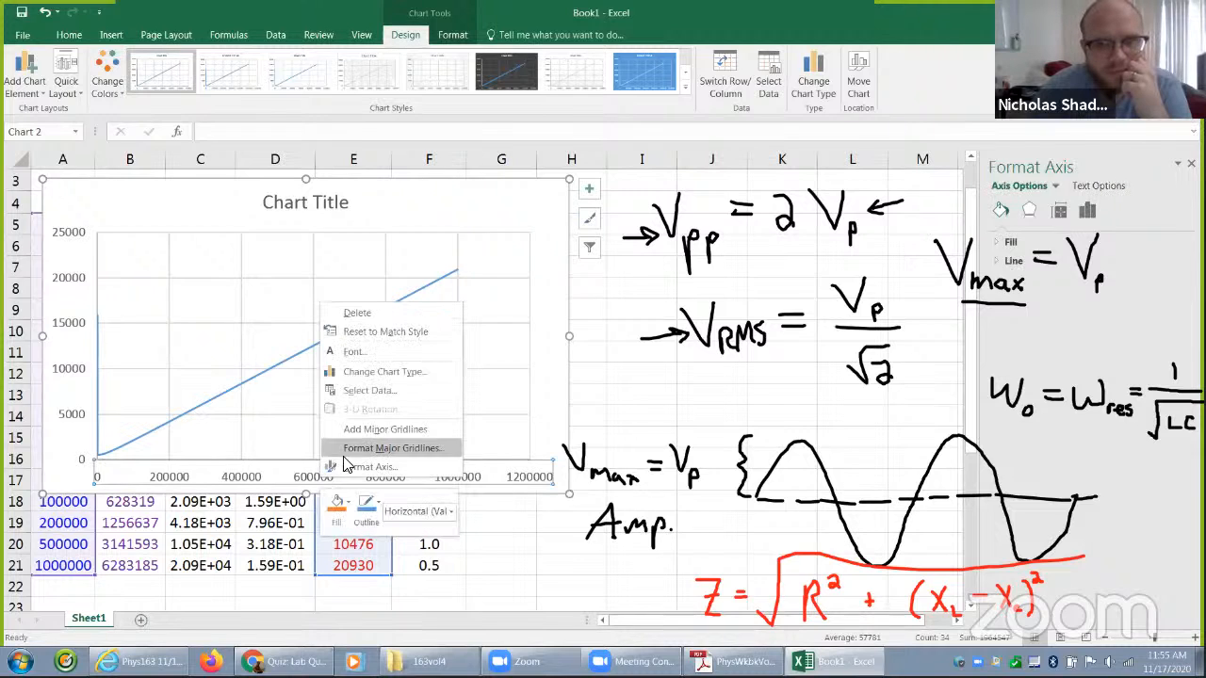
left_click(350, 468)
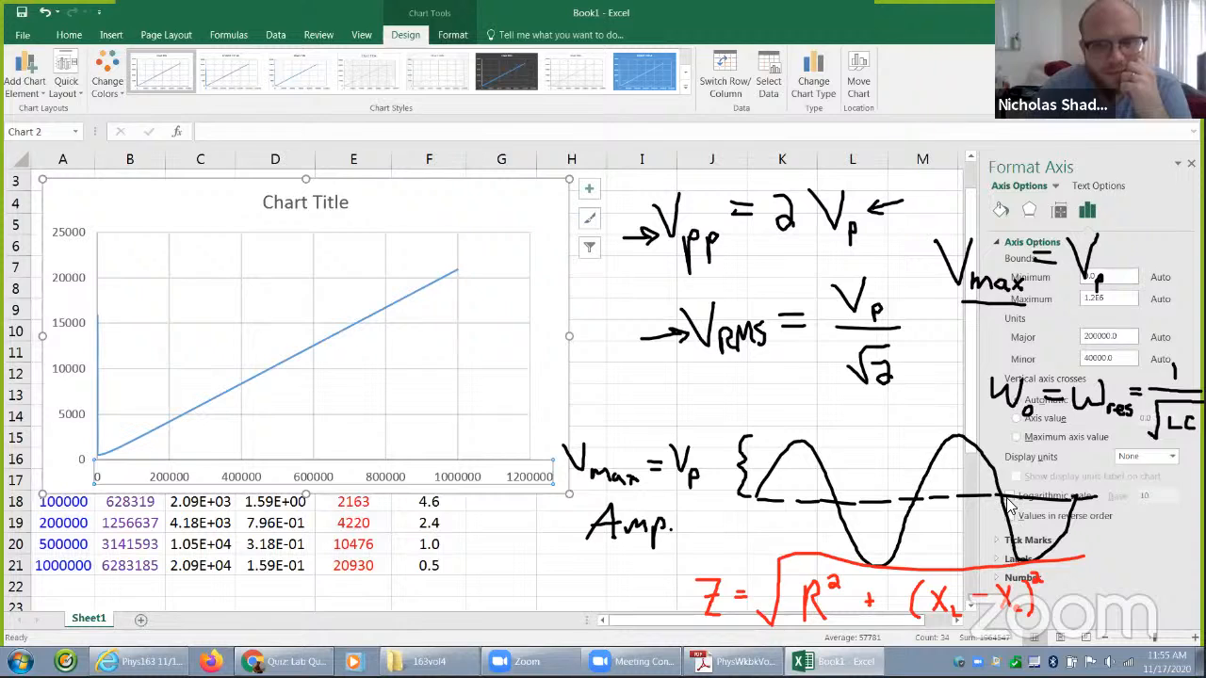
left_click(1010, 499)
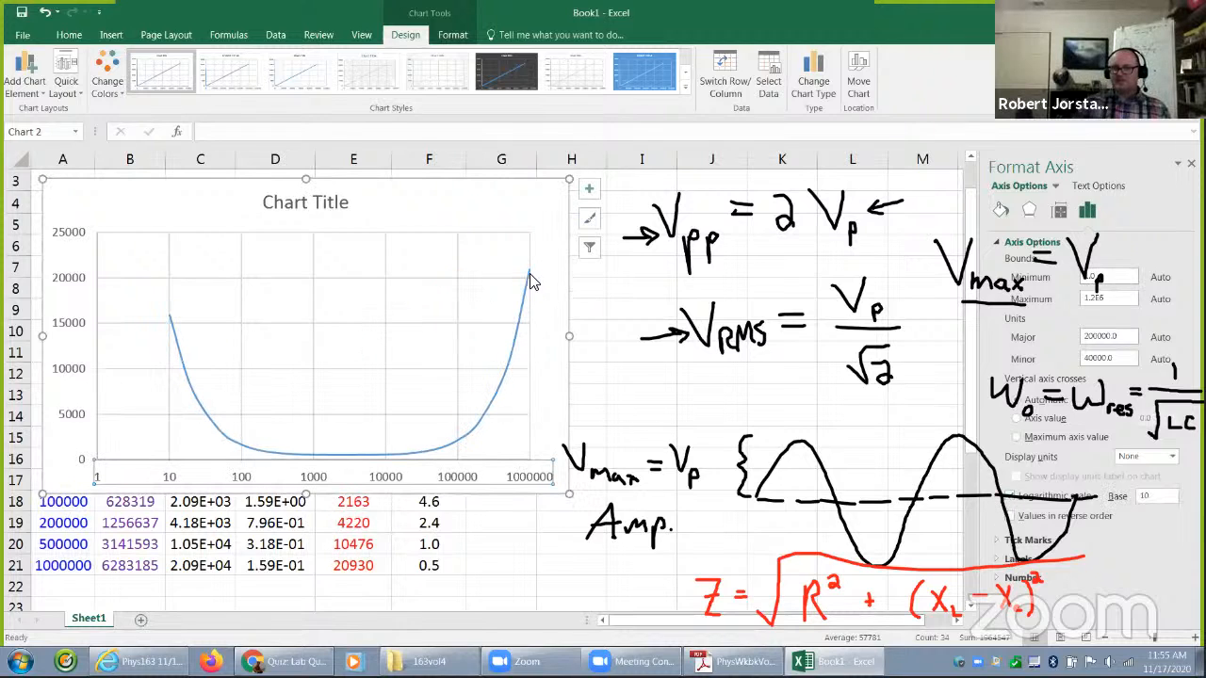
mouse_move(170, 326)
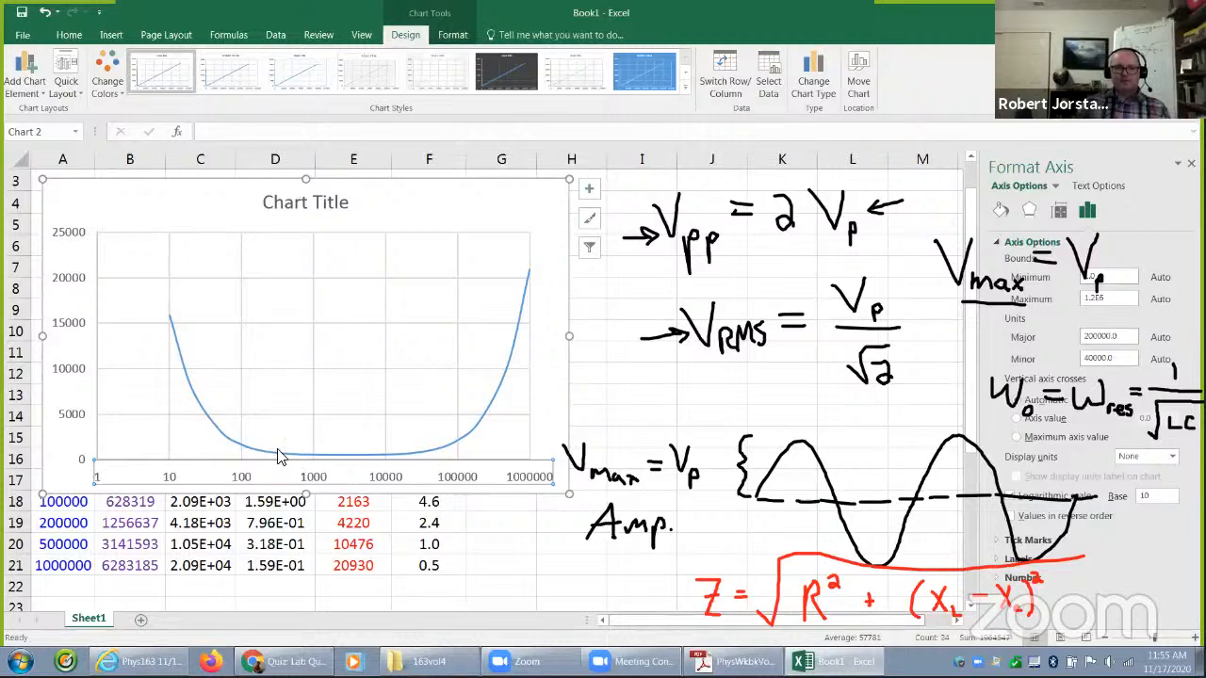
- Set the impedance chart's vertical axis bounds to a maximum of 1500 and a minimum of 0
left_click(68, 378)
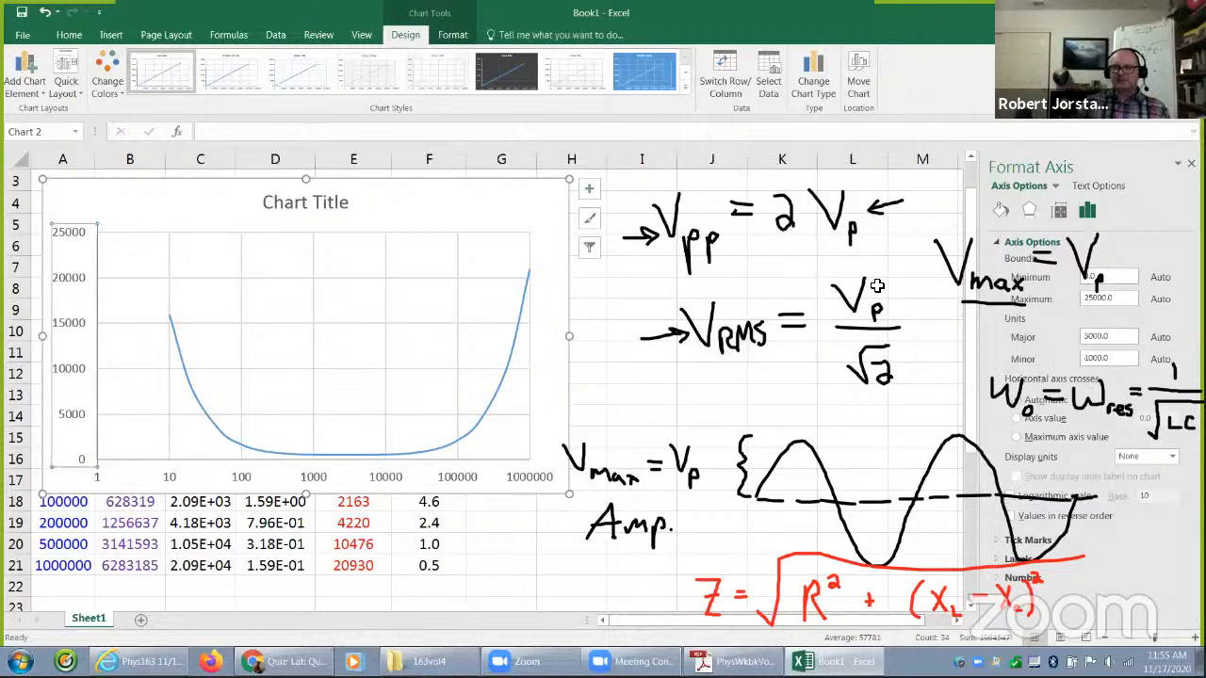
double_click(1118, 298)
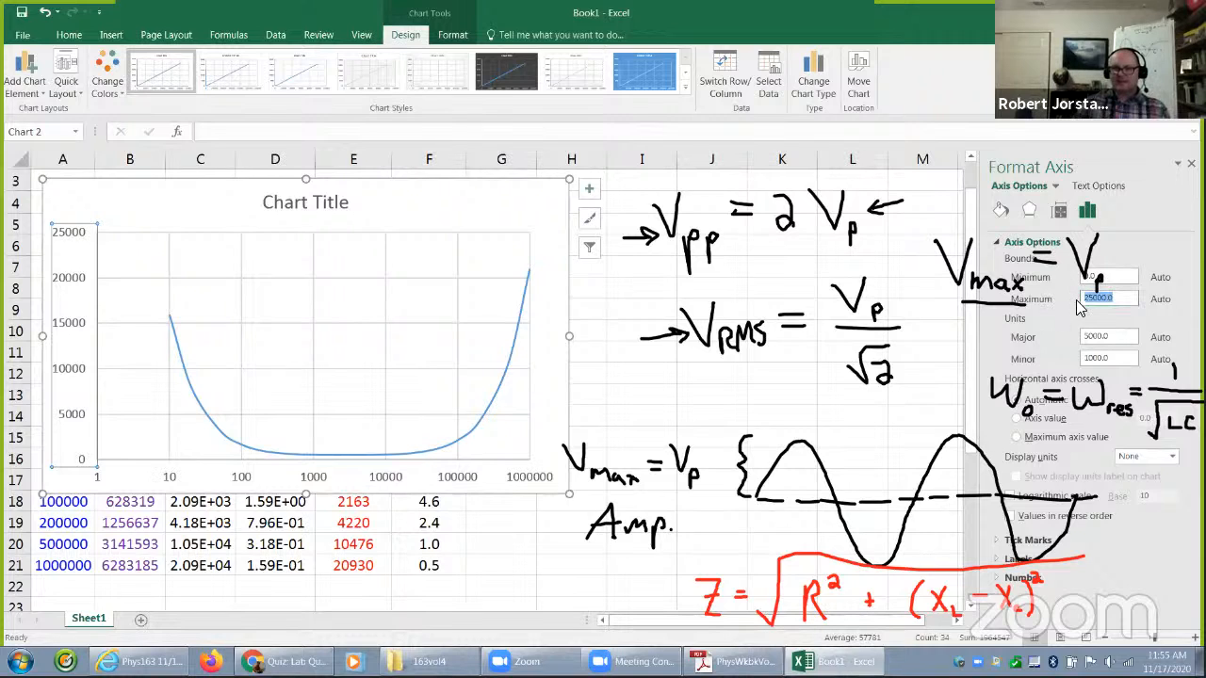
type("1500")
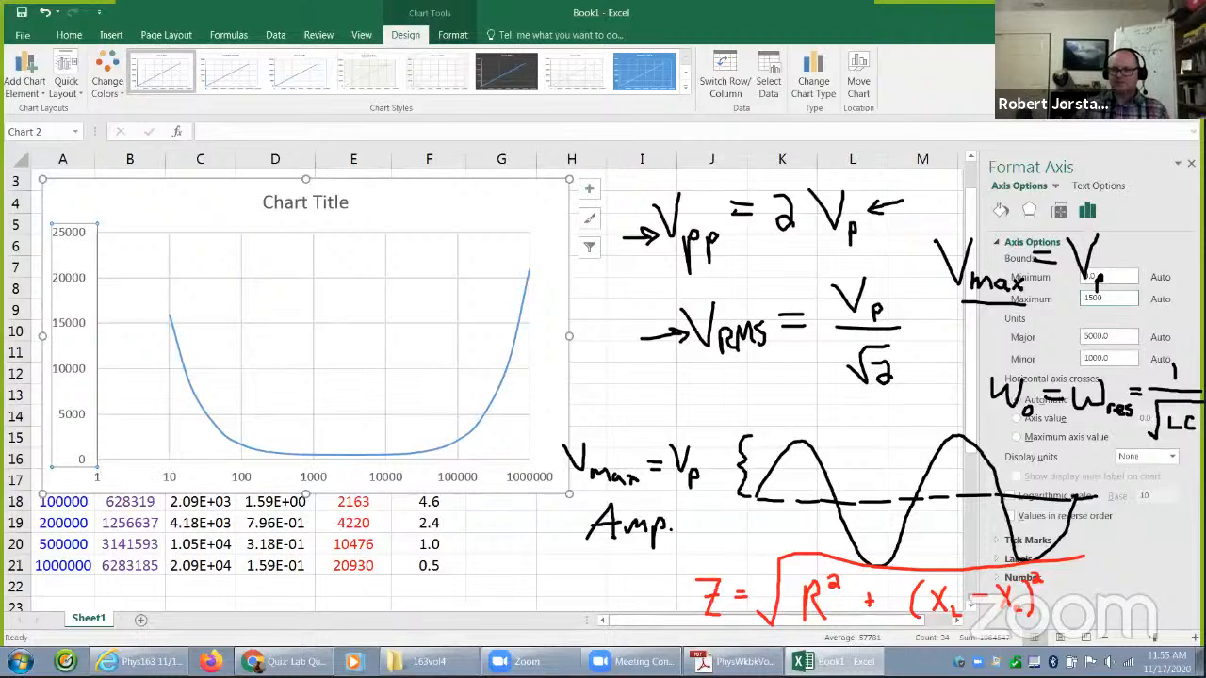
key("Return")
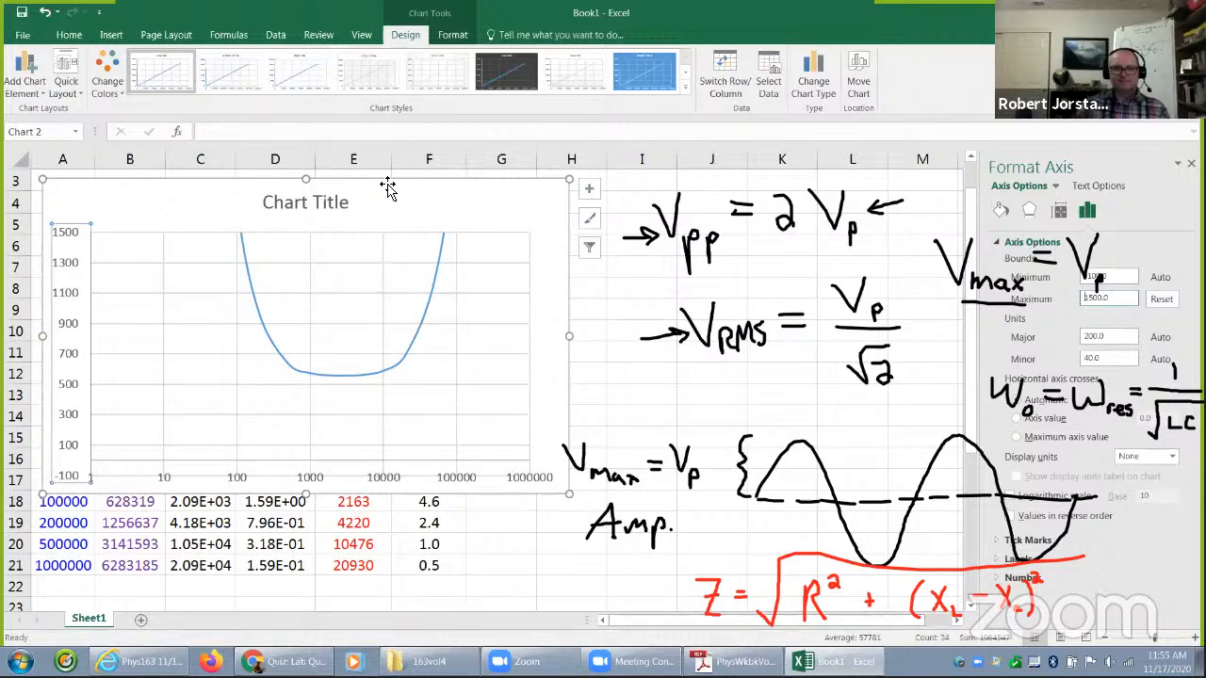
left_click_drag(1121, 276, 1066, 275)
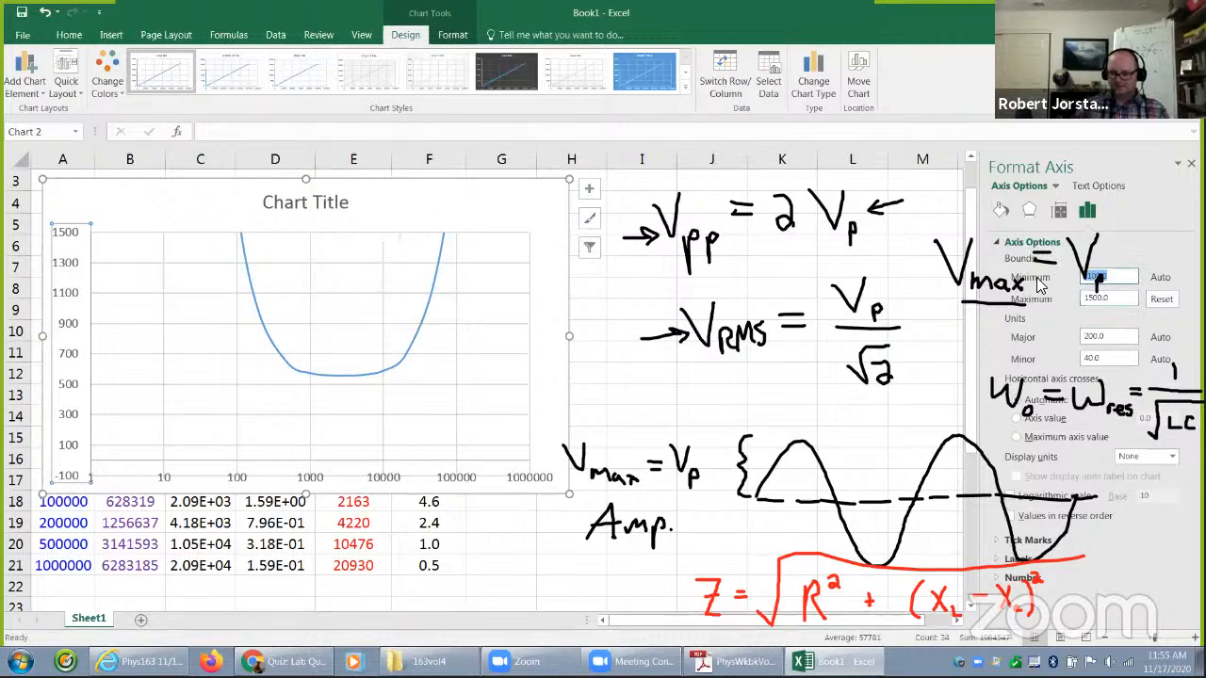
type("0")
key("Return")
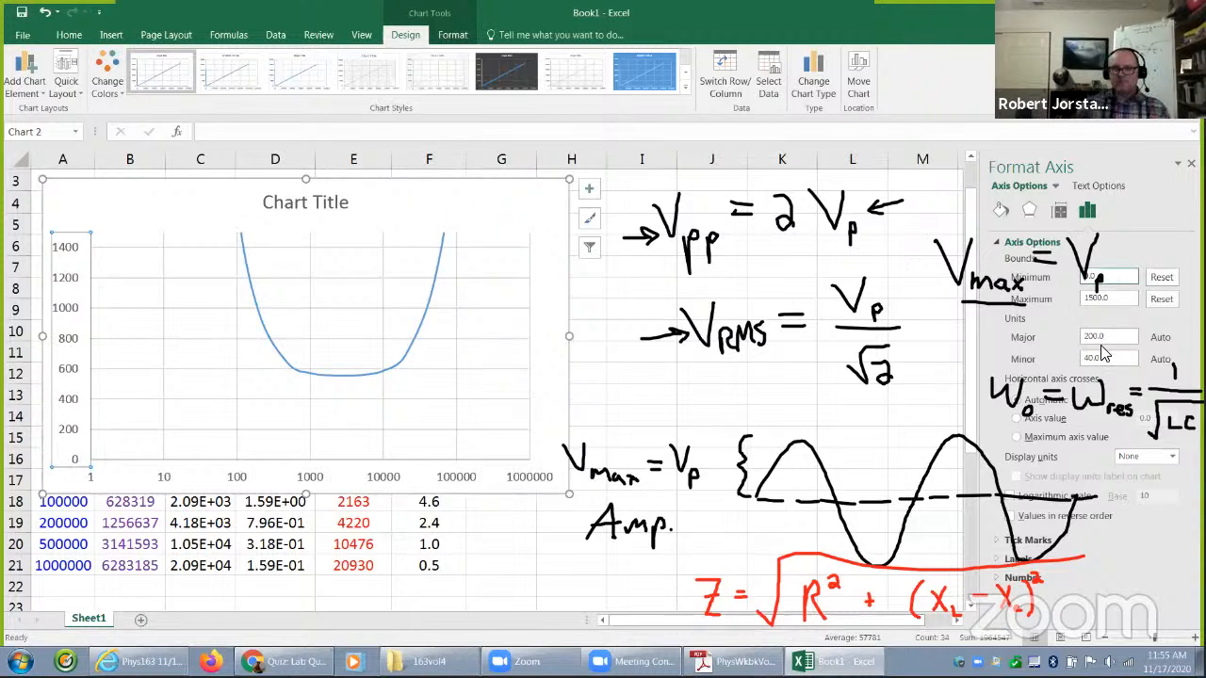
- Set the major unit of the impedance chart's vertical axis to 555
left_click_drag(1110, 339, 1081, 341)
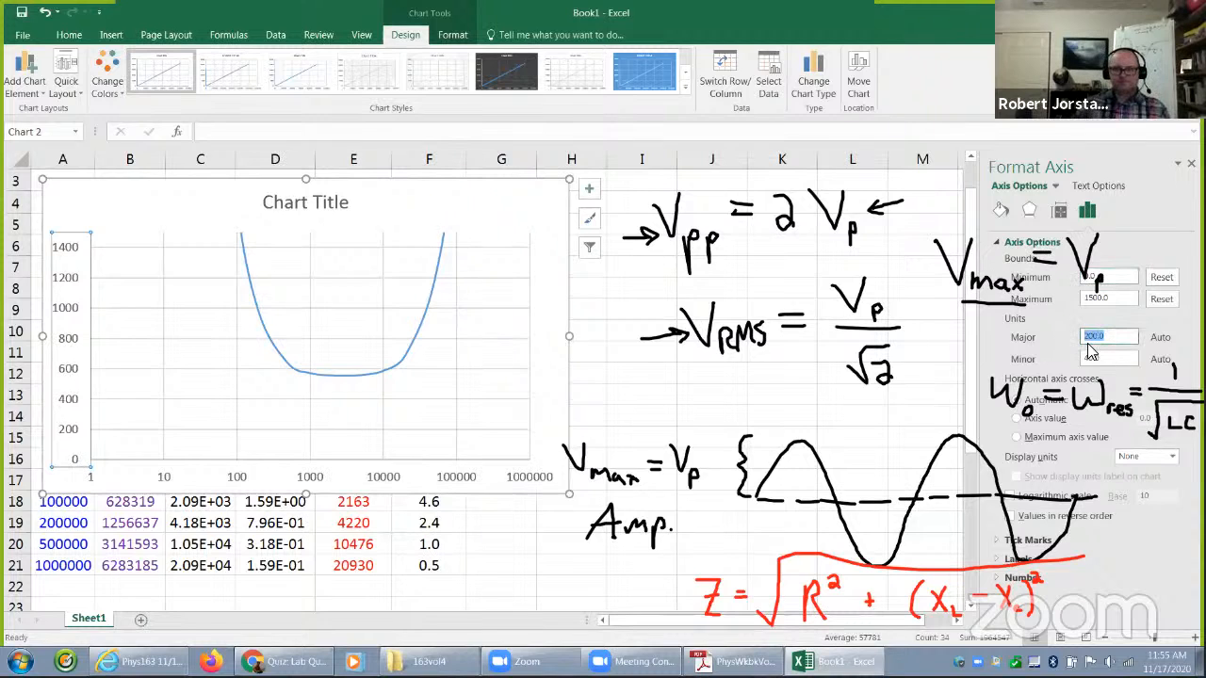
type("555")
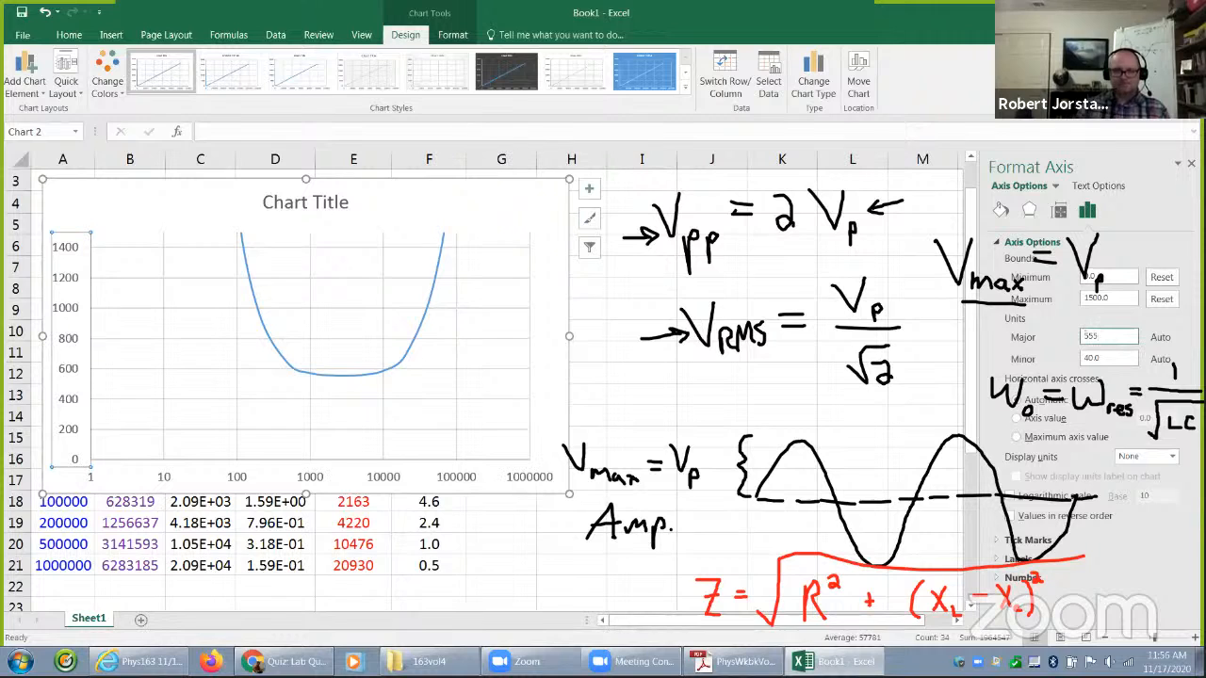
key("Return")
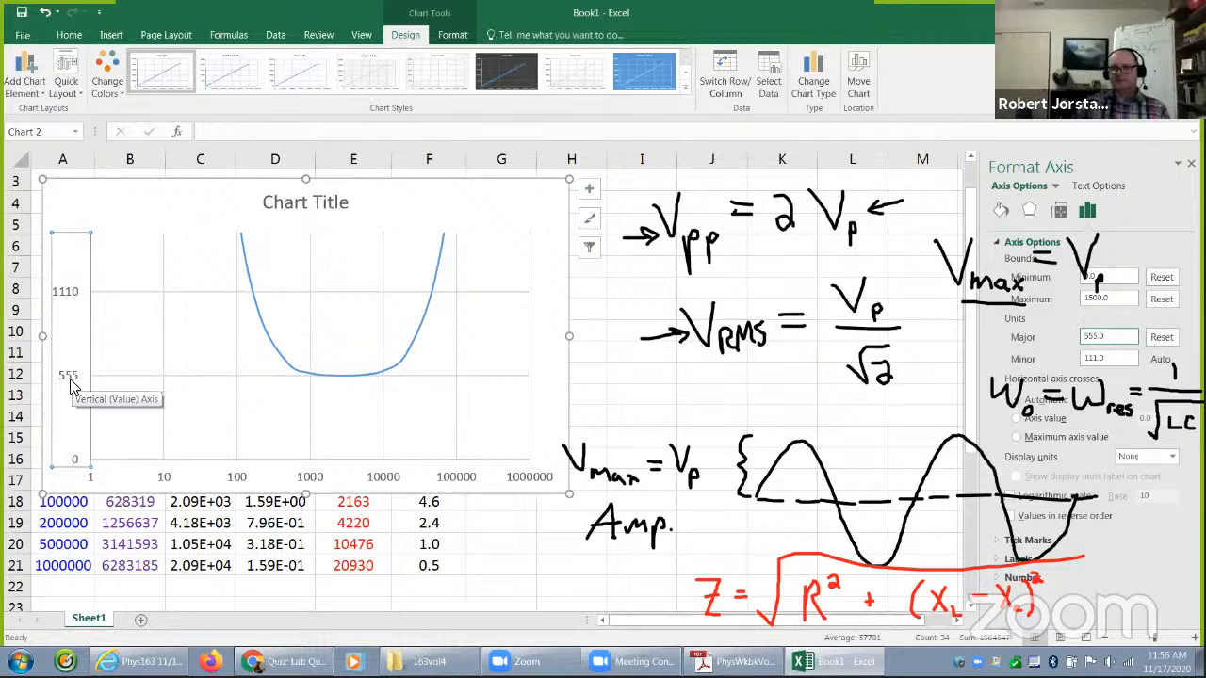
- Delete the impedance chart and close the shape formatting pane
left_click_drag(209, 194, 229, 216)
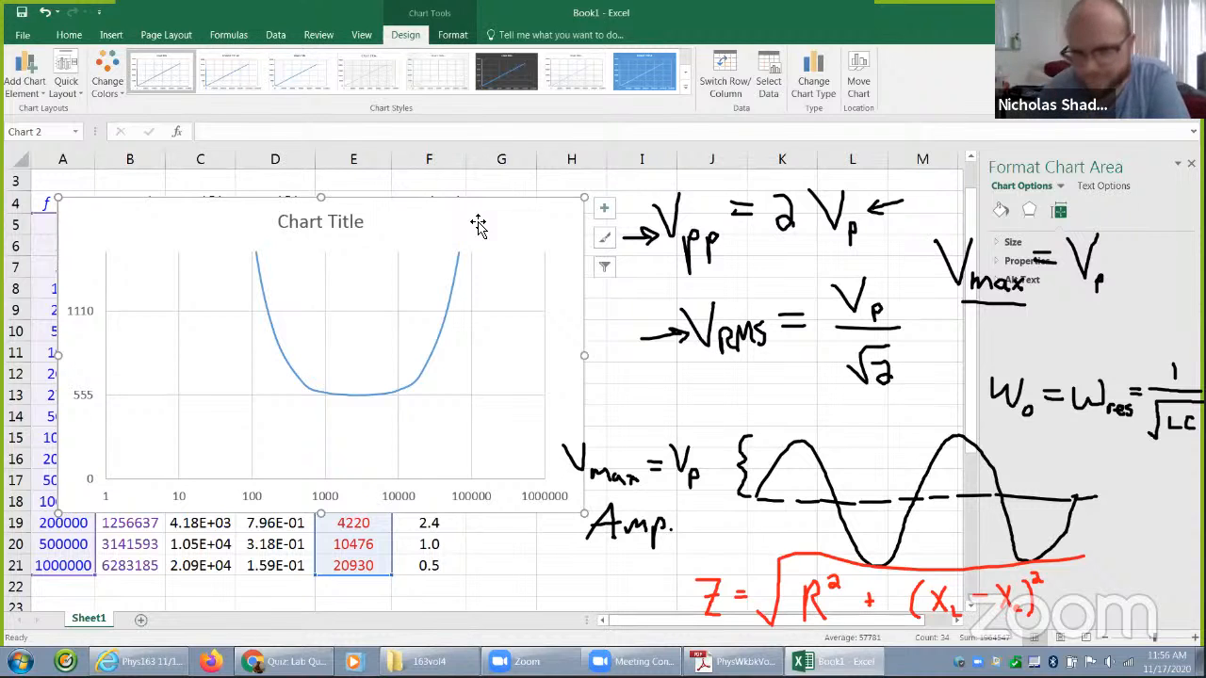
key("Delete")
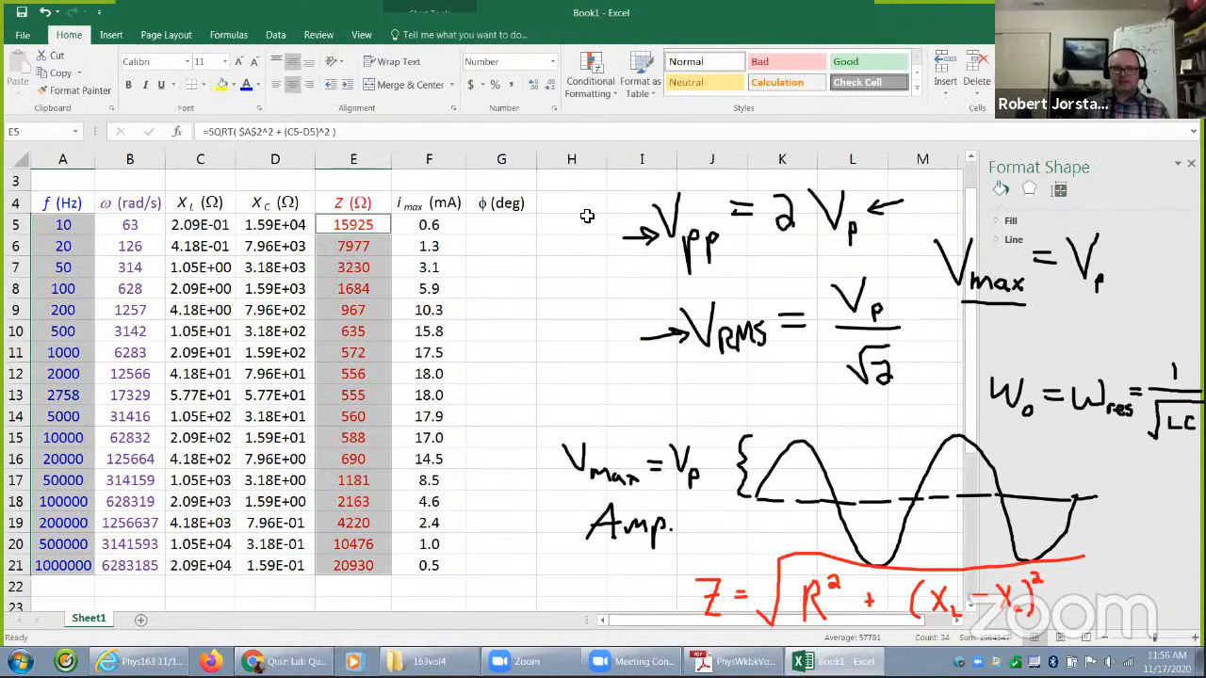
left_click(586, 222)
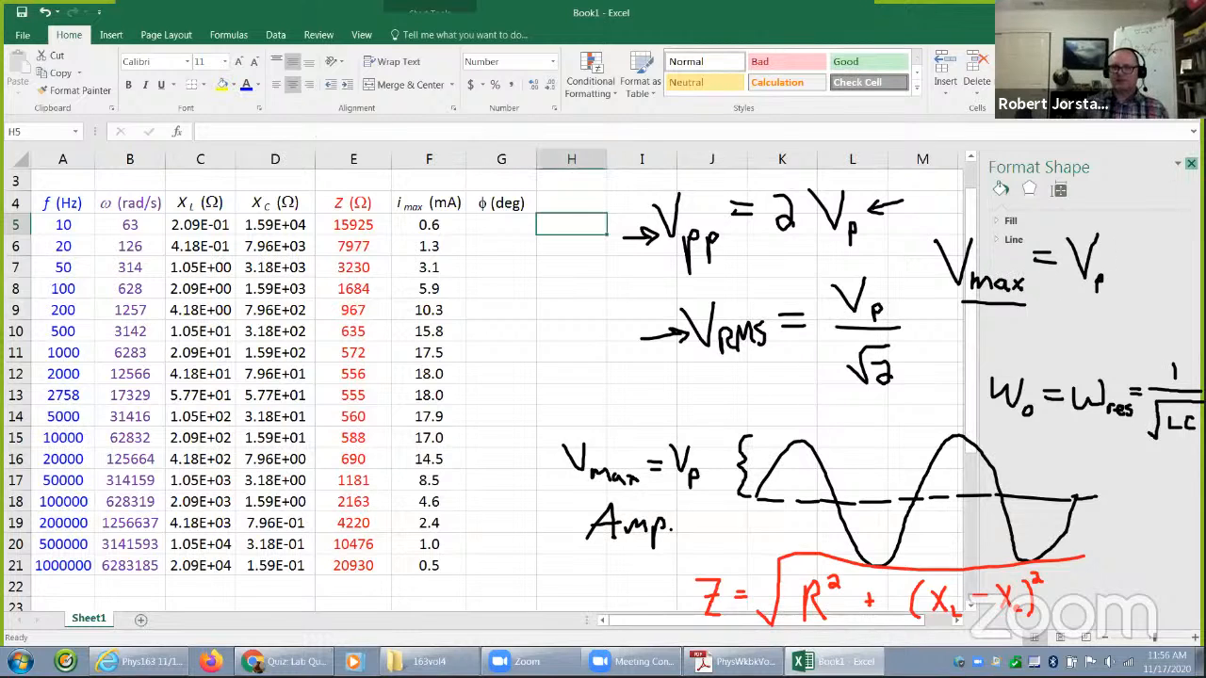
left_click(1191, 164)
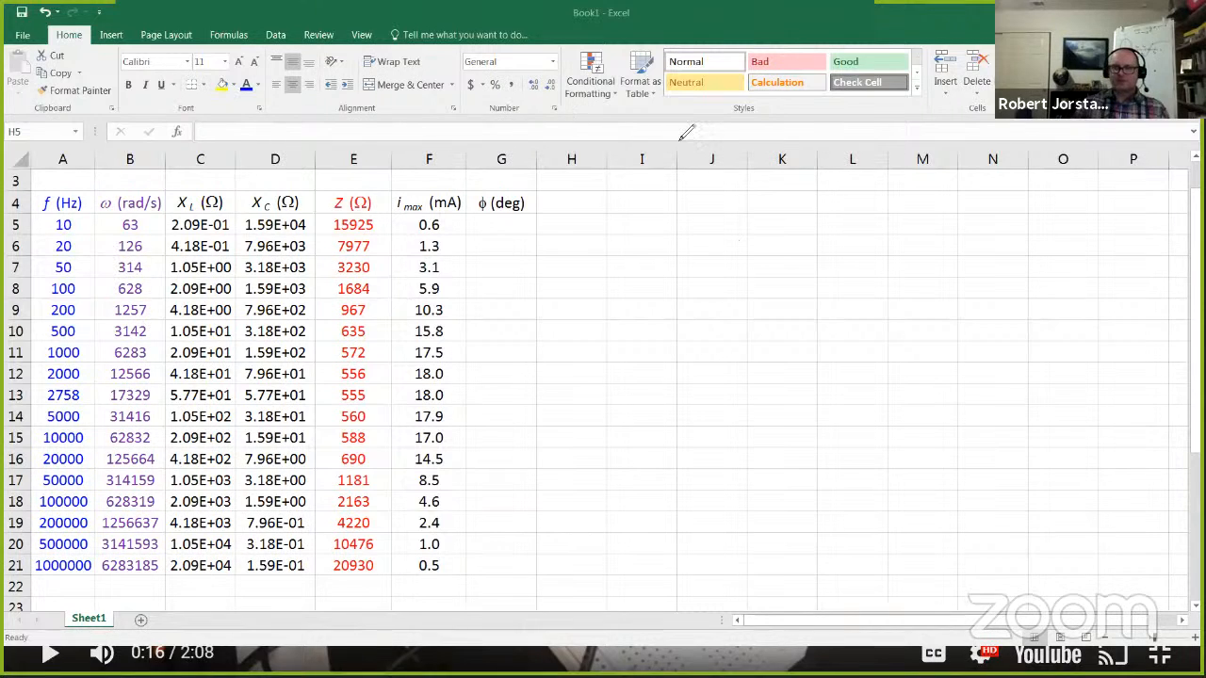
- Sketch a yellow sine wave labelled "Ch1 V source" right of the table and a blue sine wave shifted slightly to its right
mouse_move(713, 271)
left_mouse_down()
mouse_move(745, 222)
mouse_move(812, 370)
mouse_move(900, 206)
mouse_move(946, 345)
mouse_move(973, 328)
mouse_move(998, 344)
mouse_move(1026, 333)
mouse_move(1044, 351)
mouse_move(1101, 326)
mouse_move(1116, 366)
mouse_move(1169, 370)
left_mouse_up()
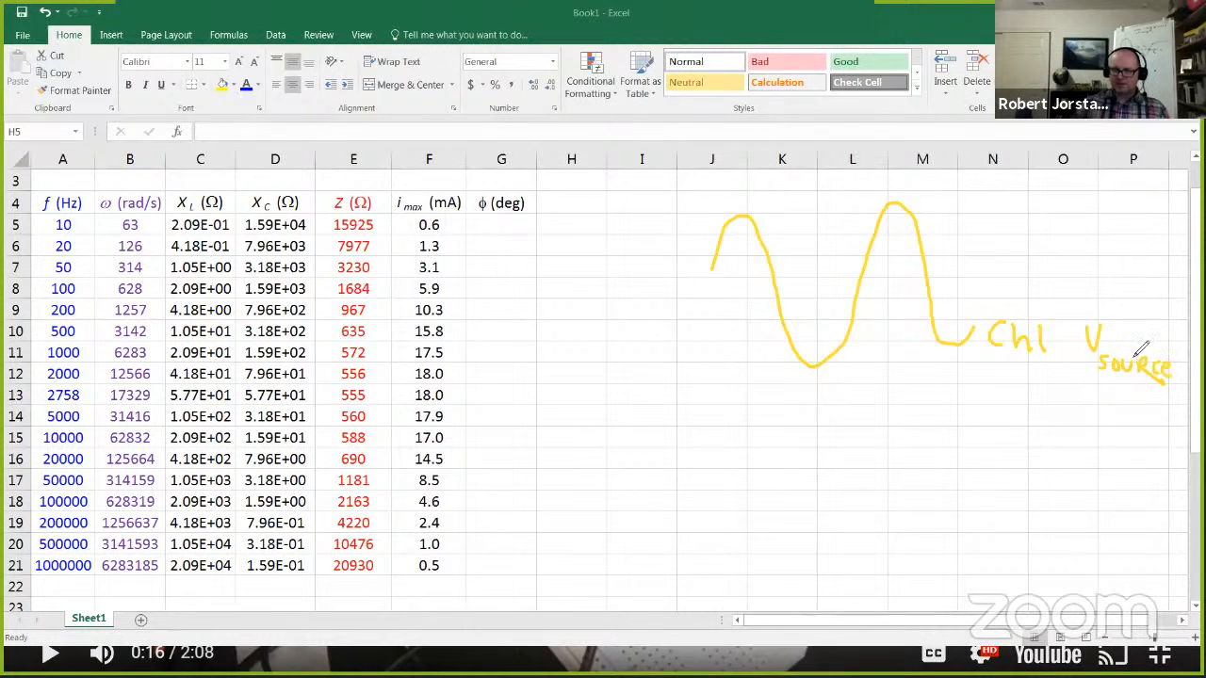
left_click(698, 114)
left_click(782, 192)
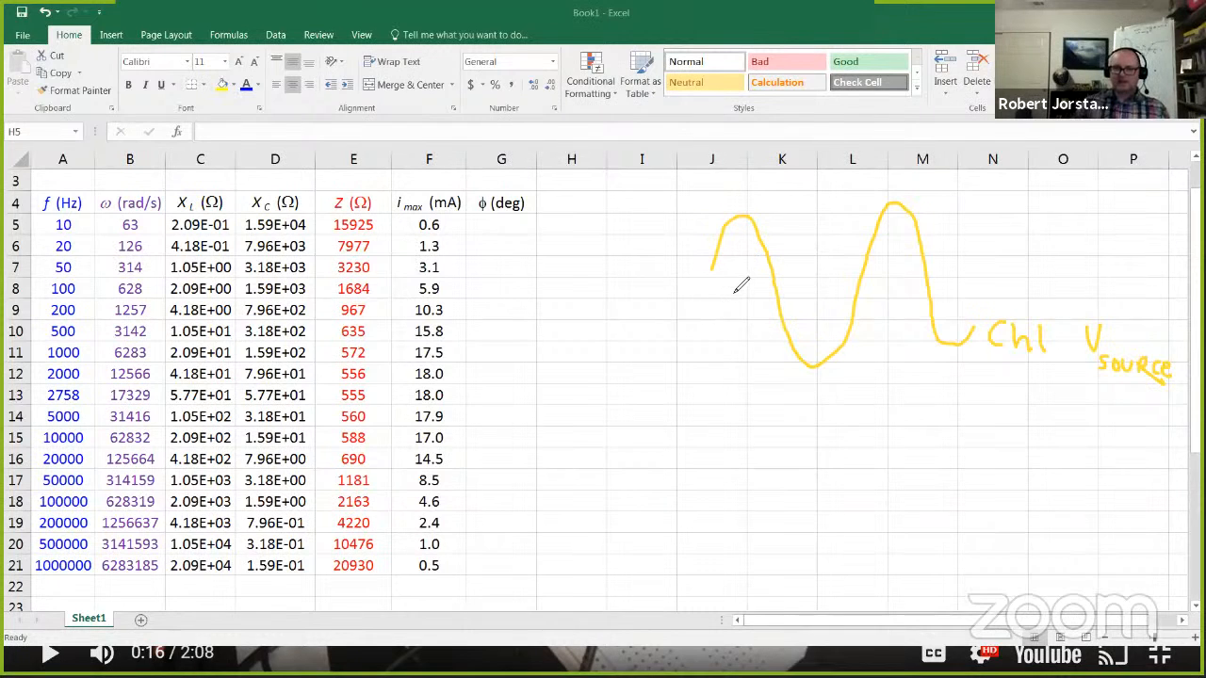
mouse_move(734, 287)
left_mouse_down()
mouse_move(764, 222)
mouse_move(788, 229)
mouse_move(830, 357)
mouse_move(853, 356)
mouse_move(904, 250)
mouse_move(935, 221)
mouse_move(956, 261)
left_mouse_up()
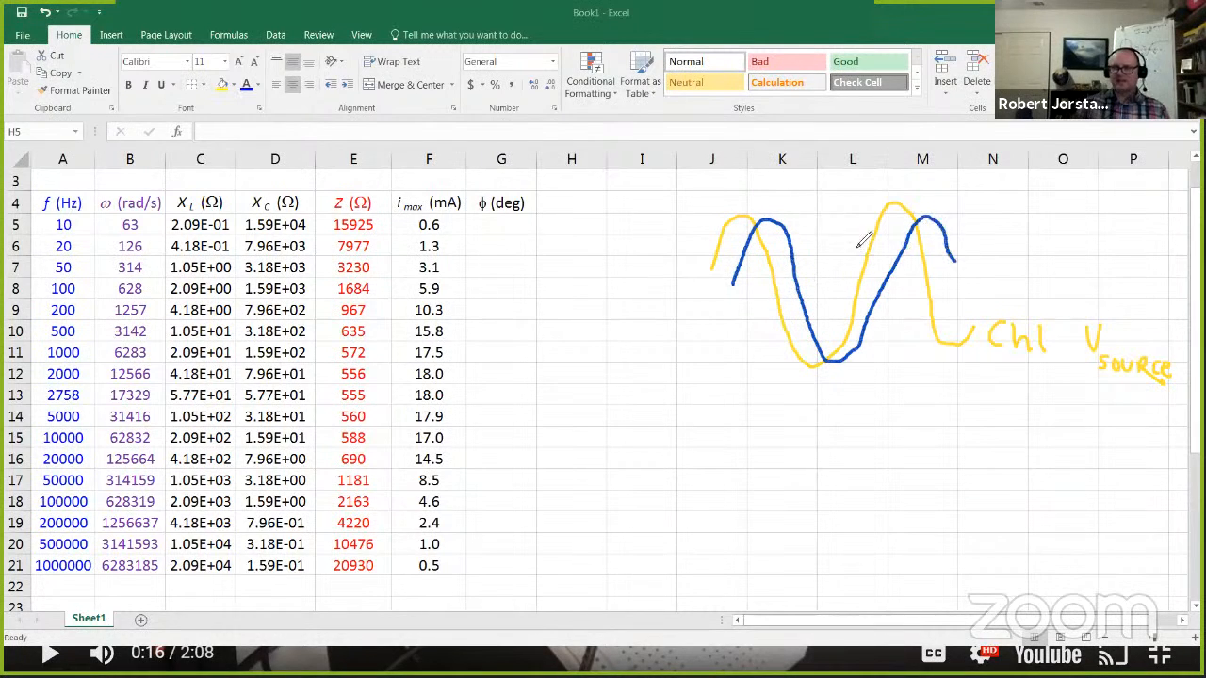
- Mark the time offset t between the first two peaks in blue and the yellow wave's period T in purple
mouse_move(741, 189)
left_mouse_down()
mouse_move(741, 213)
mouse_move(768, 217)
left_mouse_up()
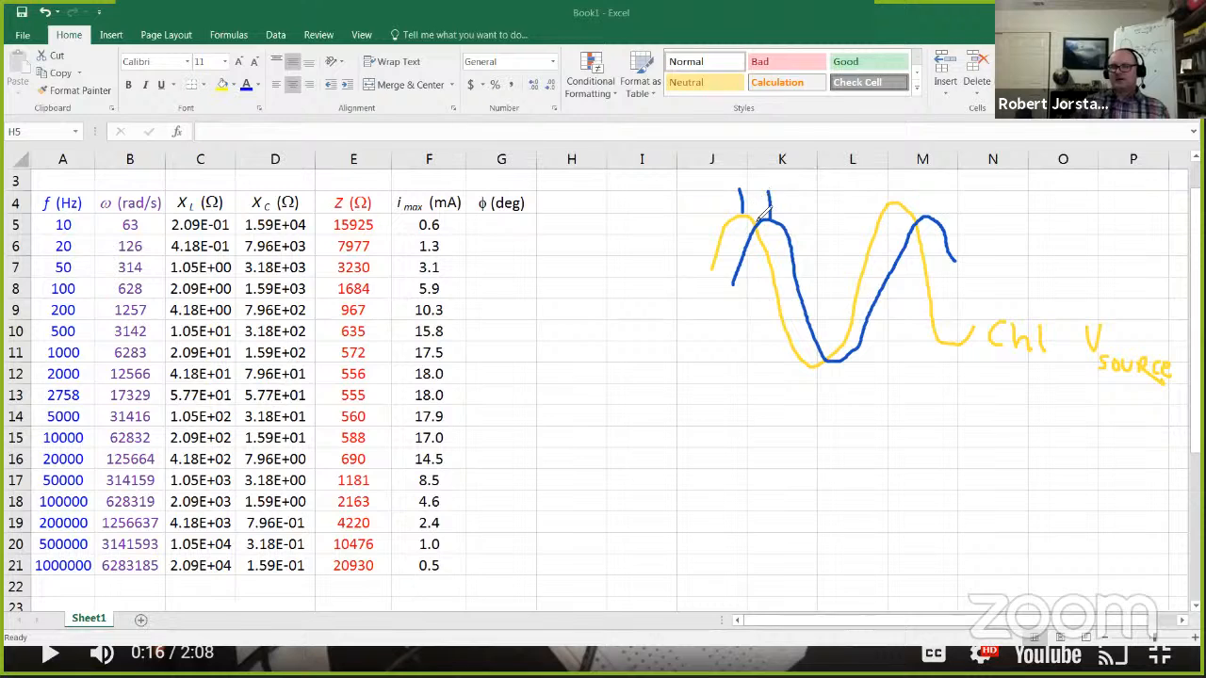
mouse_move(742, 199)
left_mouse_down()
mouse_move(770, 200)
mouse_move(753, 177)
mouse_move(761, 168)
left_mouse_up()
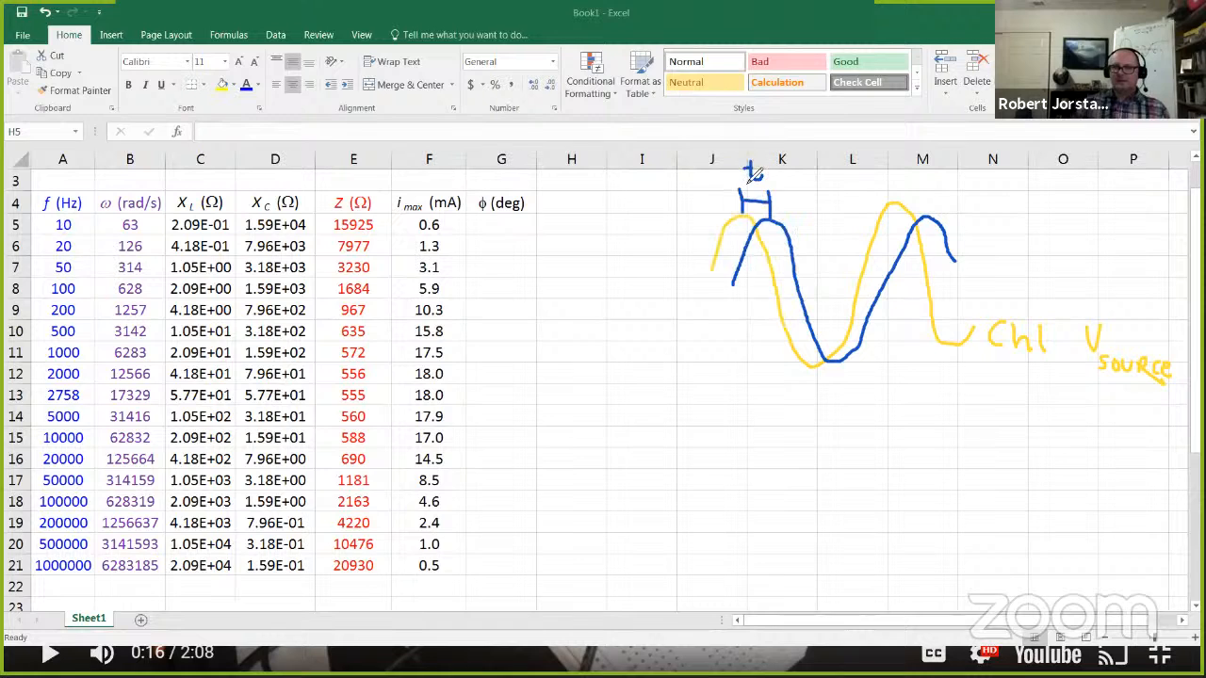
mouse_move(739, 145)
left_mouse_down()
mouse_move(897, 160)
mouse_move(897, 183)
left_mouse_up()
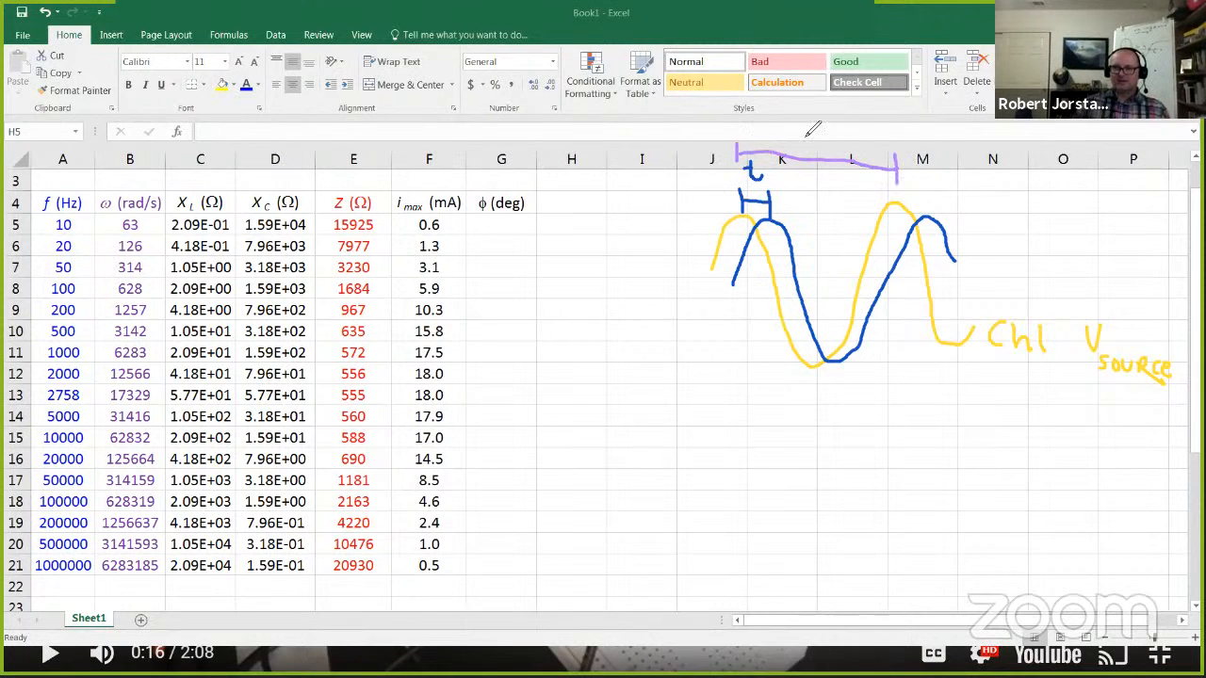
mouse_move(821, 142)
left_mouse_down()
mouse_move(827, 155)
mouse_move(842, 132)
left_mouse_up()
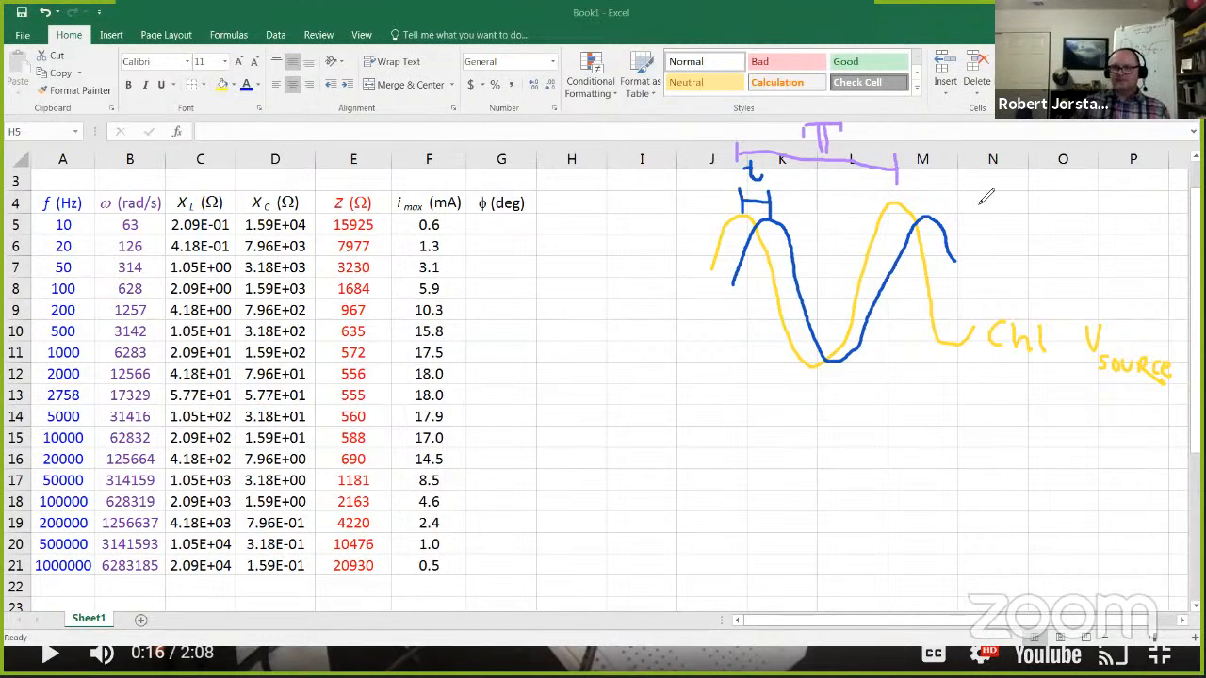
- Write the proportion t/T = φ/360° beside the waves, with arrows pointing at its four terms
mouse_move(978, 191)
left_mouse_down()
mouse_move(1012, 189)
mouse_move(994, 206)
mouse_move(997, 226)
left_mouse_up()
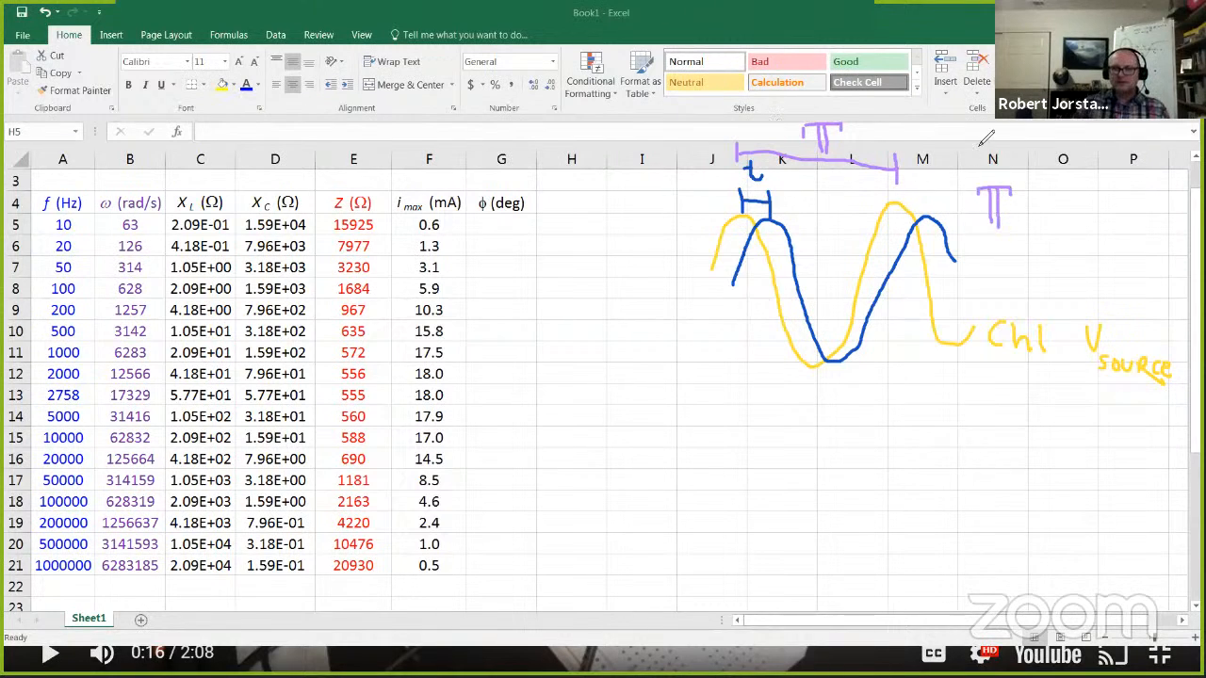
mouse_move(986, 134)
left_mouse_down()
mouse_move(986, 151)
mouse_move(993, 141)
mouse_move(1011, 167)
left_mouse_up()
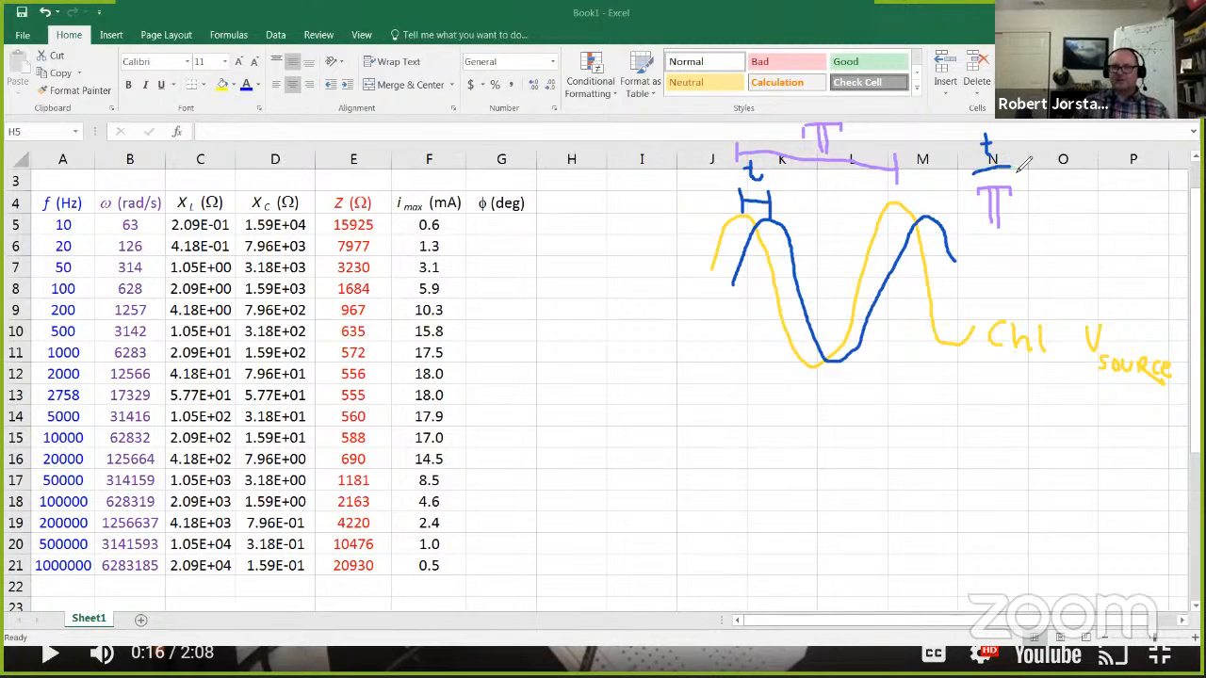
left_click(718, 111)
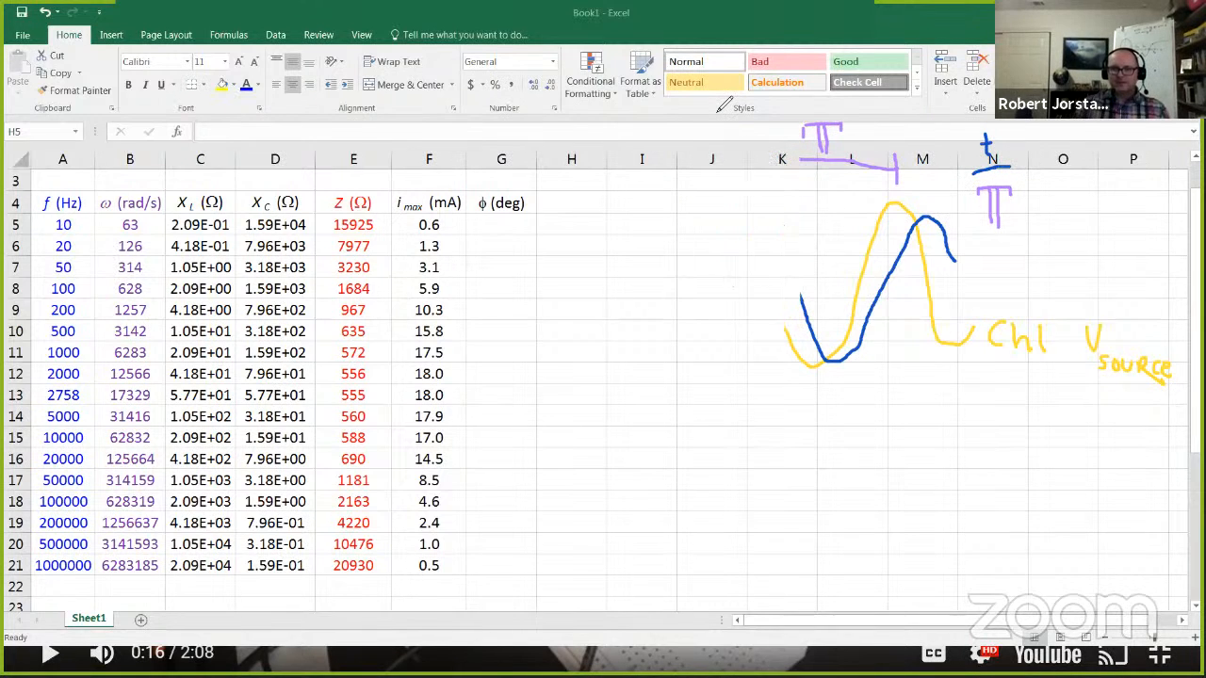
left_click(718, 111)
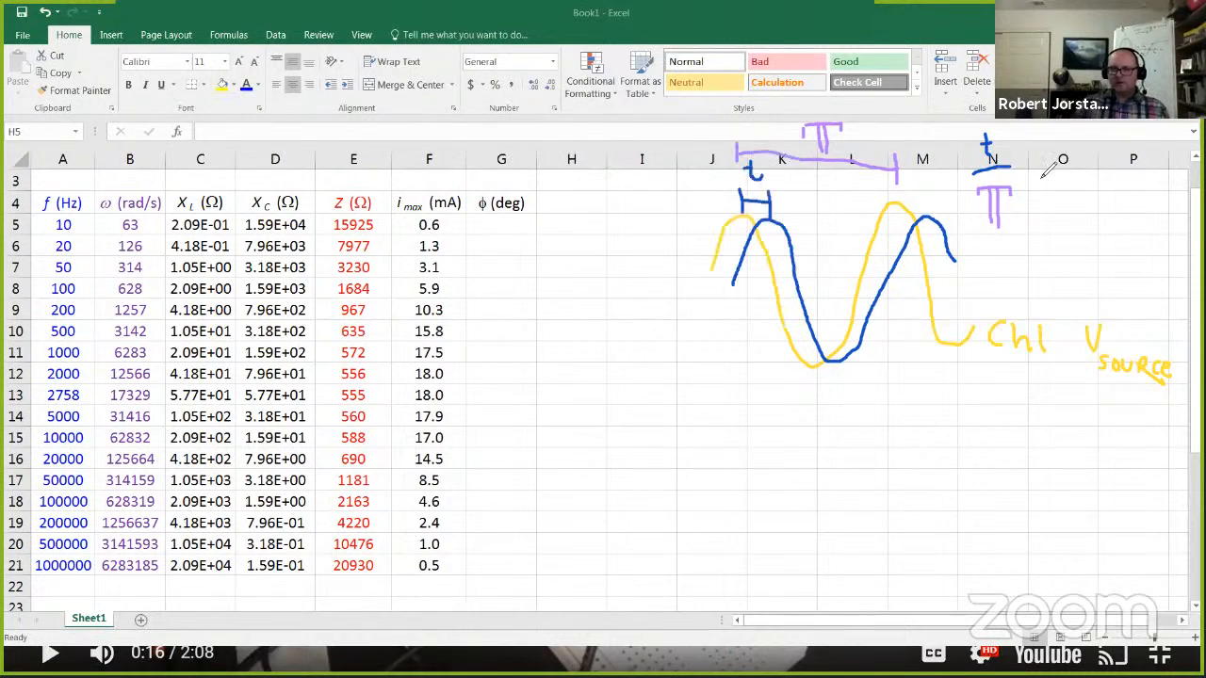
mouse_move(1033, 167)
left_mouse_down()
mouse_move(1108, 172)
mouse_move(1084, 207)
mouse_move(1134, 170)
left_mouse_up()
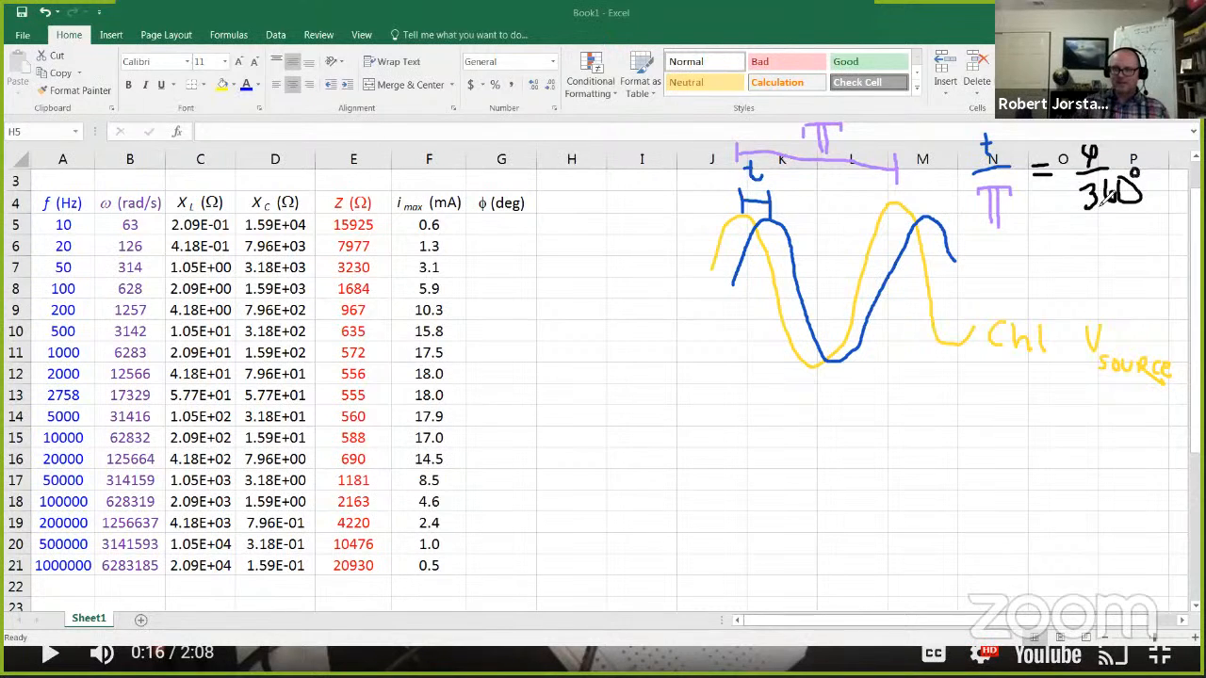
mouse_move(1010, 226)
left_mouse_down()
mouse_move(1050, 255)
mouse_move(1030, 228)
mouse_move(1021, 242)
mouse_move(1035, 224)
mouse_move(1070, 256)
mouse_move(1078, 229)
mouse_move(1100, 231)
left_mouse_up()
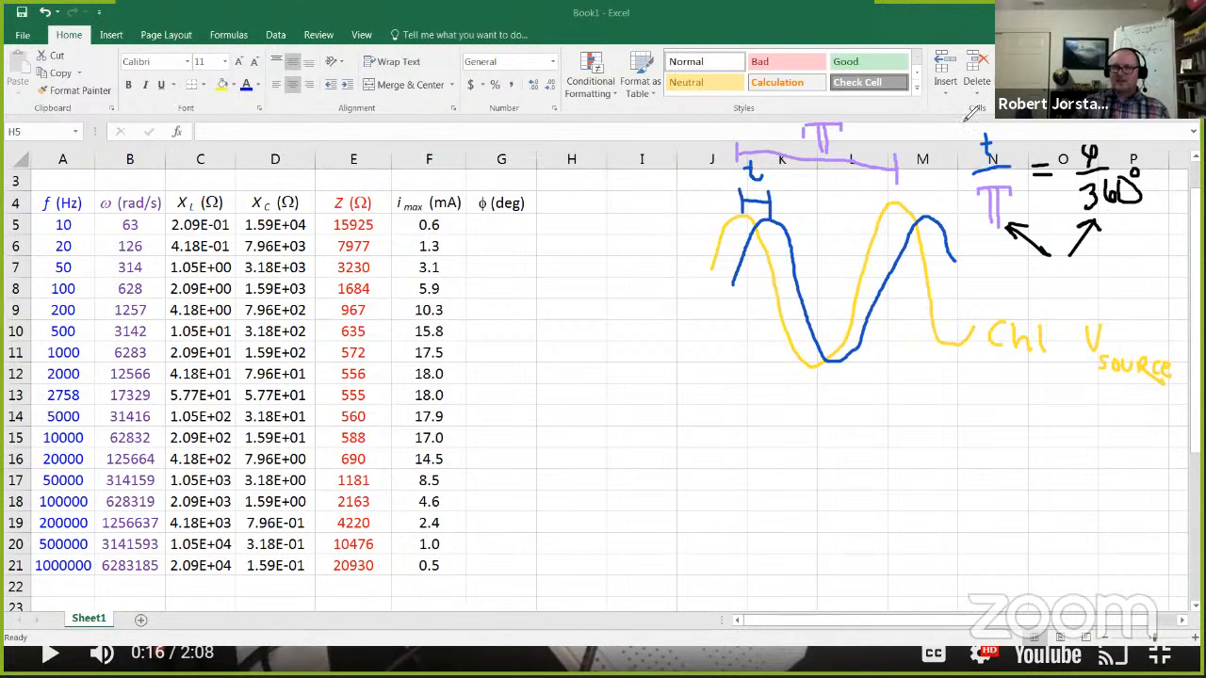
mouse_move(955, 107)
left_mouse_down()
mouse_move(984, 131)
mouse_move(971, 129)
mouse_move(980, 120)
left_mouse_up()
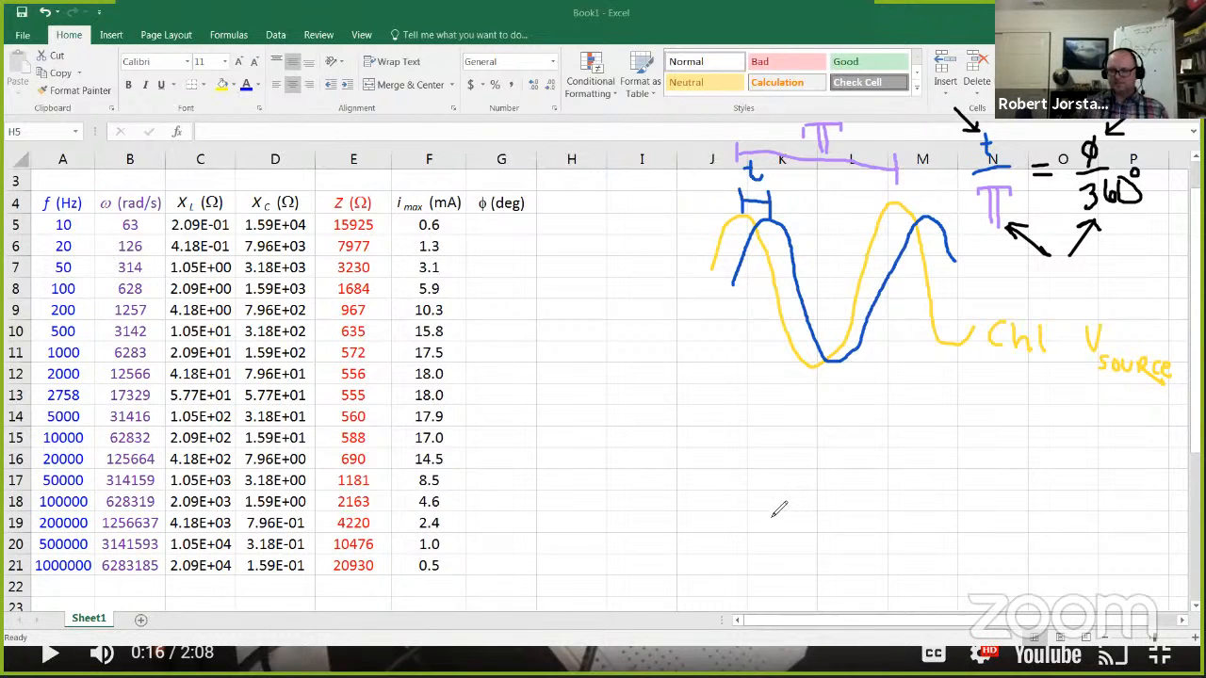
- Draw the impedance triangle below the waves with hypotenuse Z, angle φ, dashed base R and dashed vertical side X_L − X_C
left_click_drag(774, 511, 931, 412)
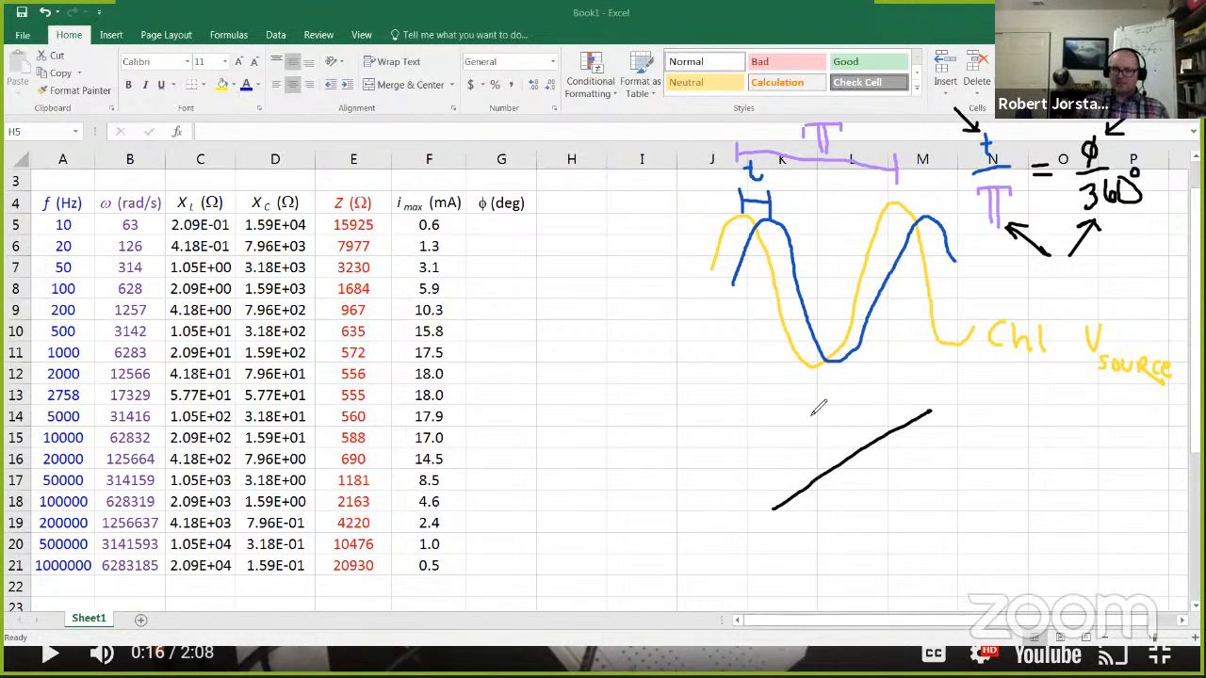
mouse_move(810, 409)
left_mouse_down()
mouse_move(846, 409)
mouse_move(847, 434)
left_mouse_up()
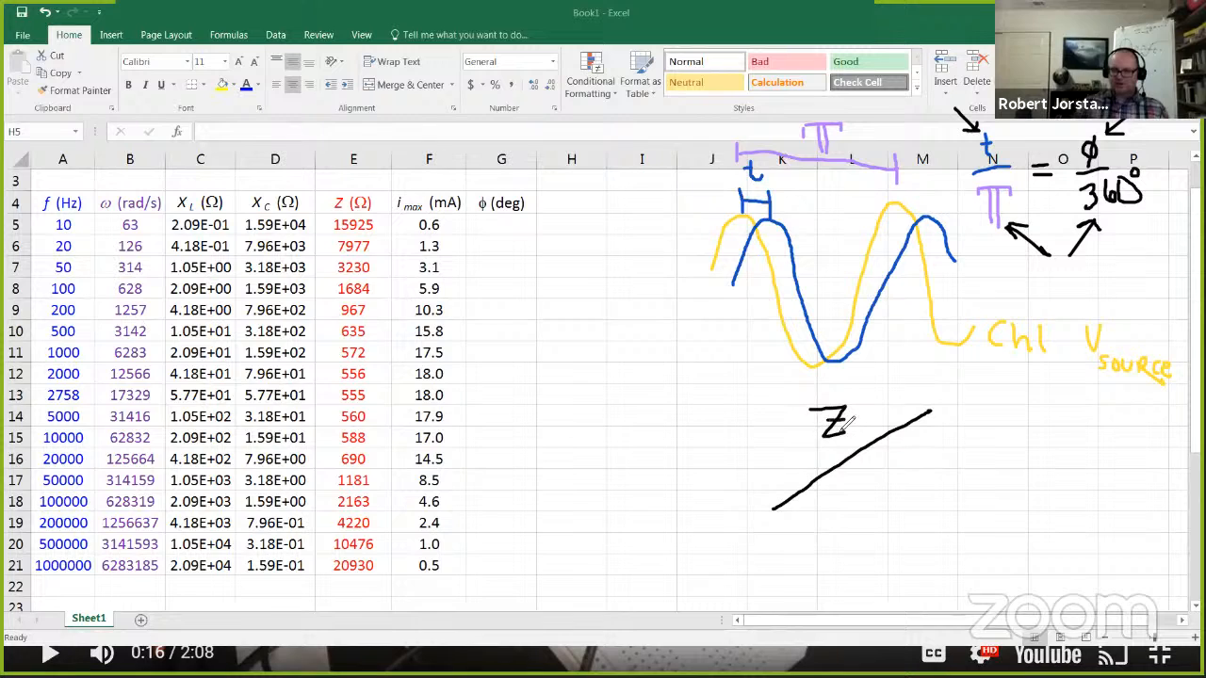
left_click_drag(774, 510, 800, 509)
left_click_drag(802, 508, 931, 508)
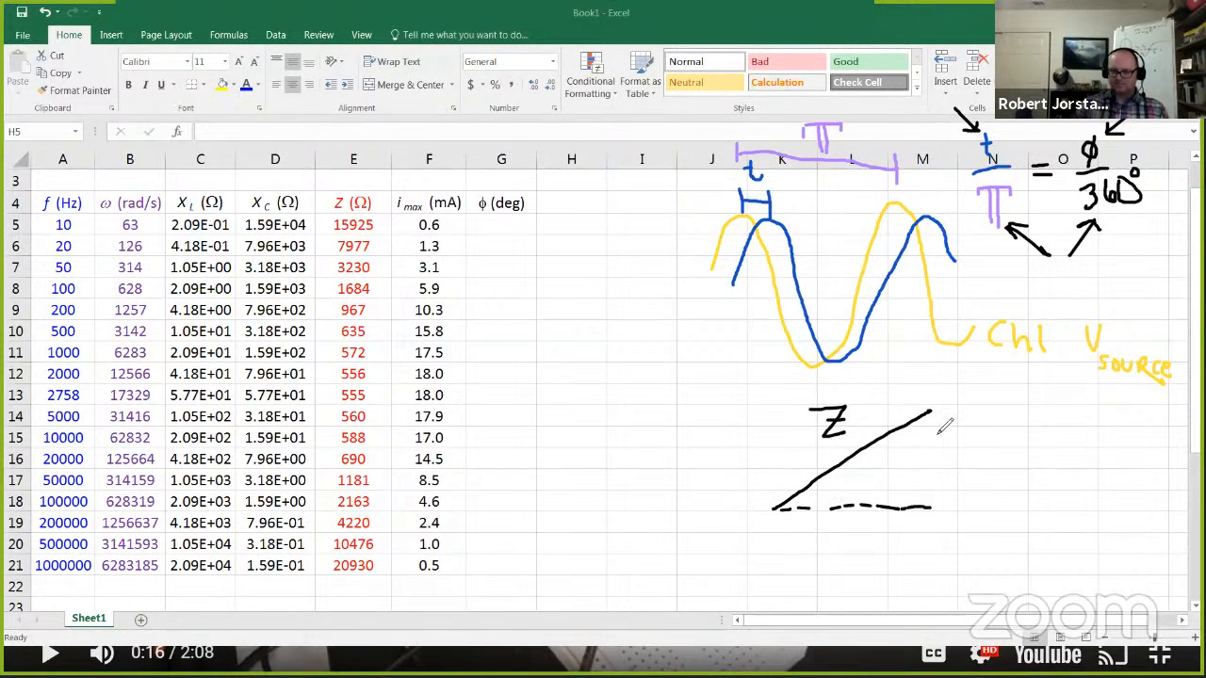
left_click_drag(934, 422, 943, 507)
mouse_move(840, 479)
left_mouse_down()
mouse_move(827, 490)
mouse_move(839, 480)
mouse_move(836, 499)
left_mouse_up()
mouse_move(948, 444)
left_mouse_down()
mouse_move(962, 462)
mouse_move(948, 463)
mouse_move(977, 471)
mouse_move(995, 453)
mouse_move(1033, 470)
left_mouse_up()
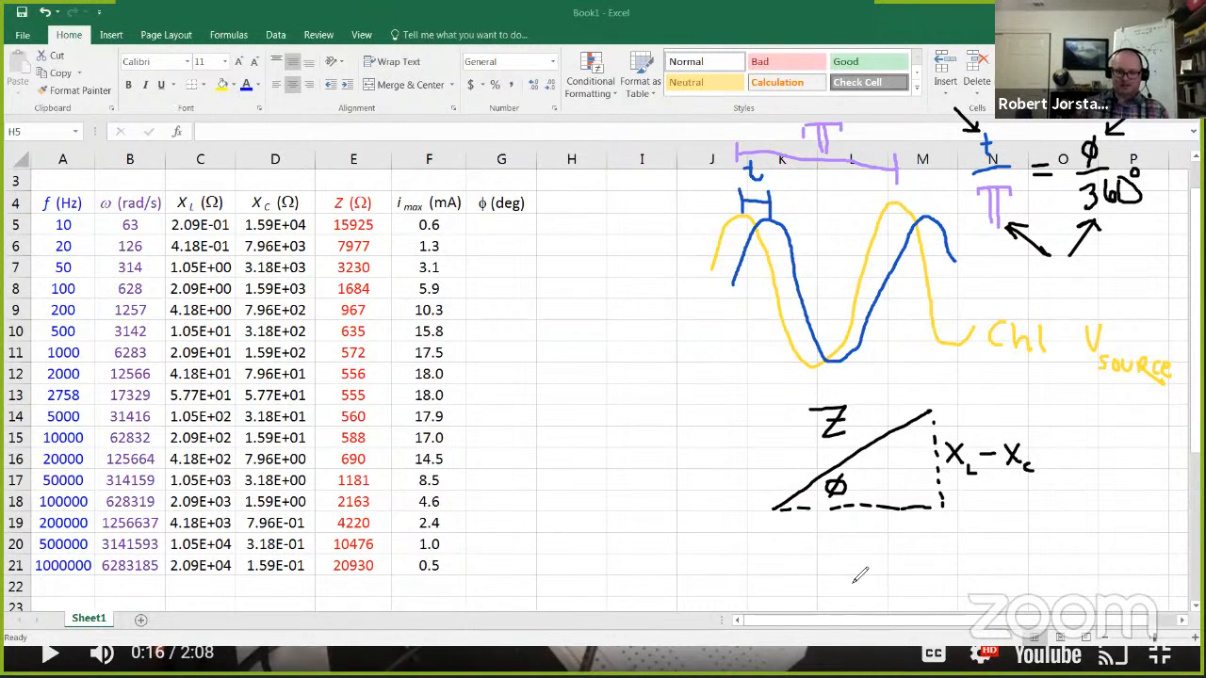
mouse_move(852, 523)
left_mouse_down()
mouse_move(849, 550)
mouse_move(866, 523)
mouse_move(855, 535)
mouse_move(875, 543)
left_mouse_up()
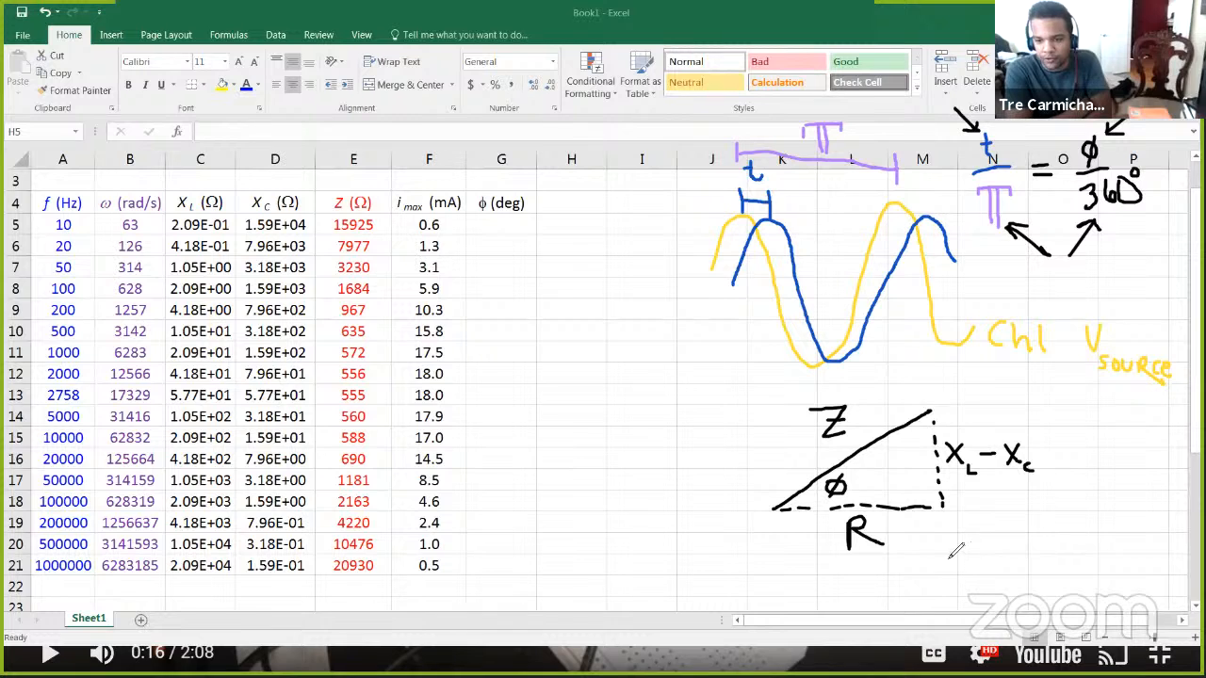
- Write the relation cos φ = R/Z below the impedance triangle
mouse_move(965, 550)
left_mouse_down()
mouse_move(957, 558)
mouse_move(983, 558)
mouse_move(1034, 543)
mouse_move(1033, 533)
mouse_move(1021, 559)
mouse_move(1053, 542)
left_mouse_up()
left_click(1037, 539)
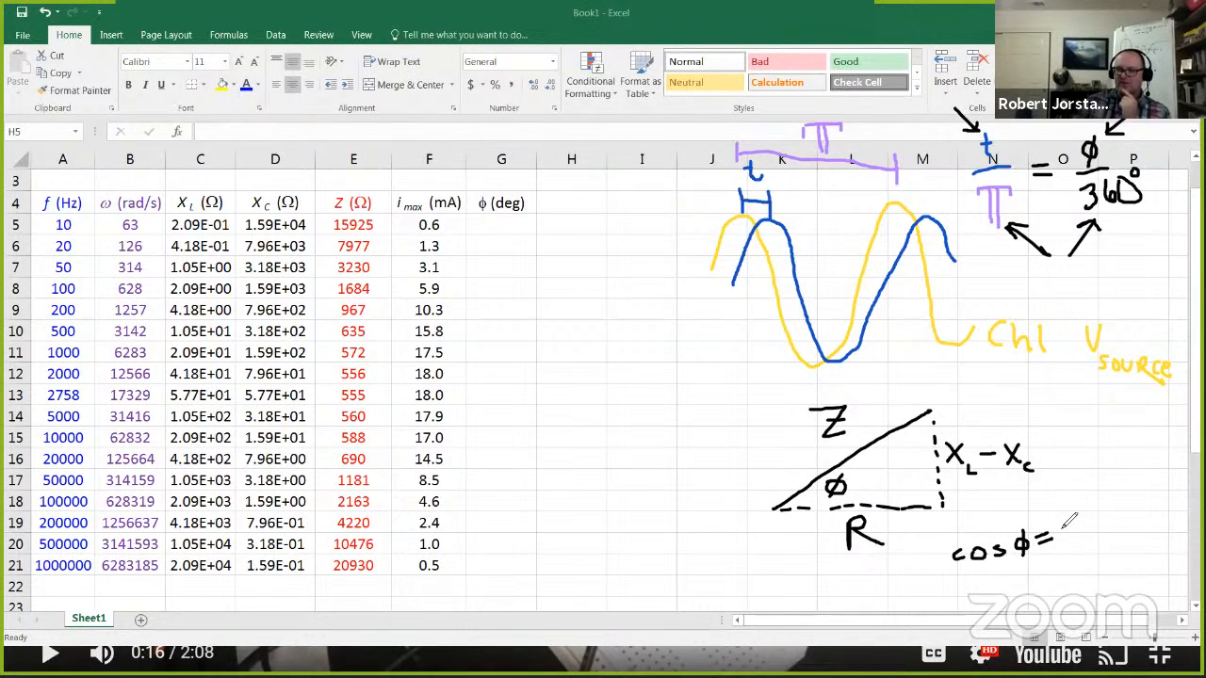
mouse_move(1059, 514)
left_mouse_down()
mouse_move(1060, 538)
mouse_move(1065, 525)
mouse_move(1088, 537)
mouse_move(1087, 575)
mouse_move(1100, 571)
mouse_move(1095, 559)
left_mouse_up()
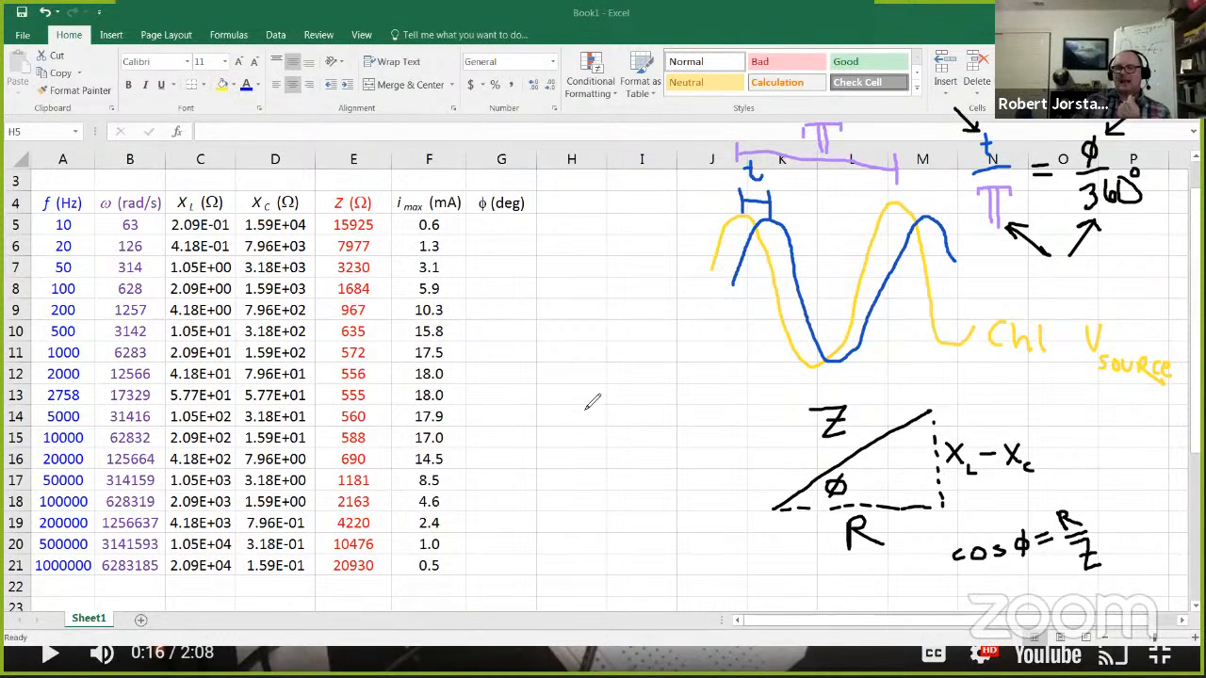
- Write a φ left of the impedance triangle and mark cos φ with an arrow and an underline
mouse_move(610, 401)
left_mouse_down()
mouse_move(622, 400)
mouse_move(609, 426)
left_mouse_up()
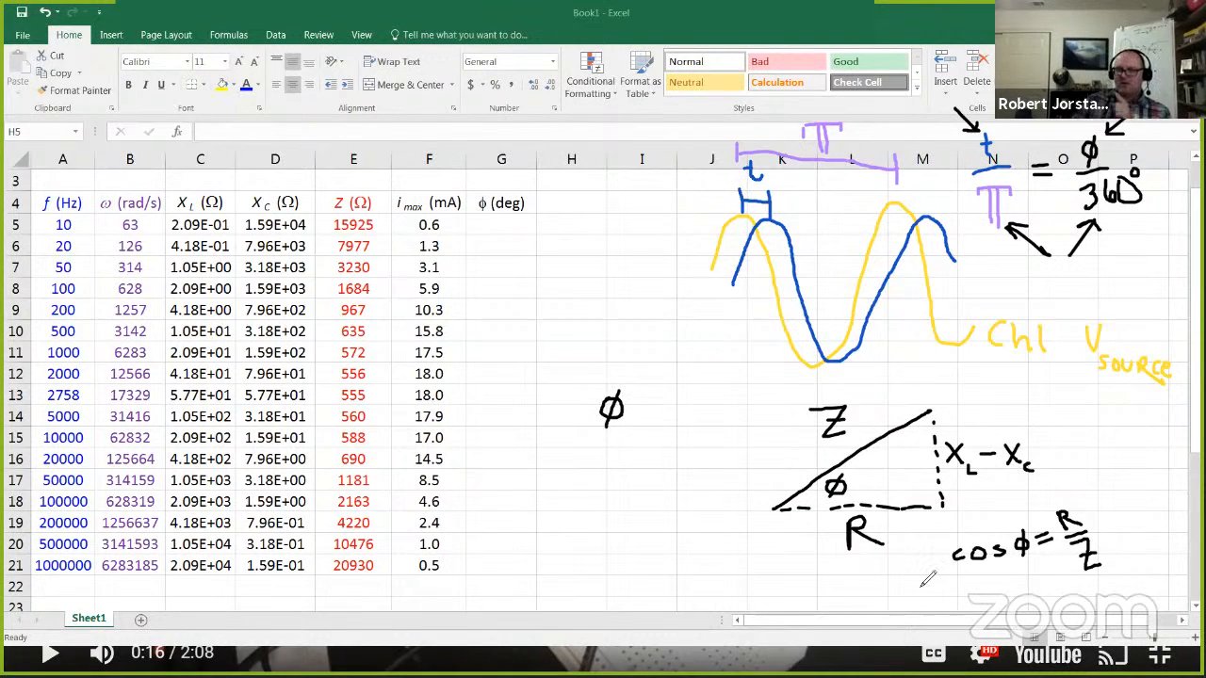
mouse_move(881, 599)
left_mouse_down()
mouse_move(937, 567)
mouse_move(933, 578)
left_mouse_up()
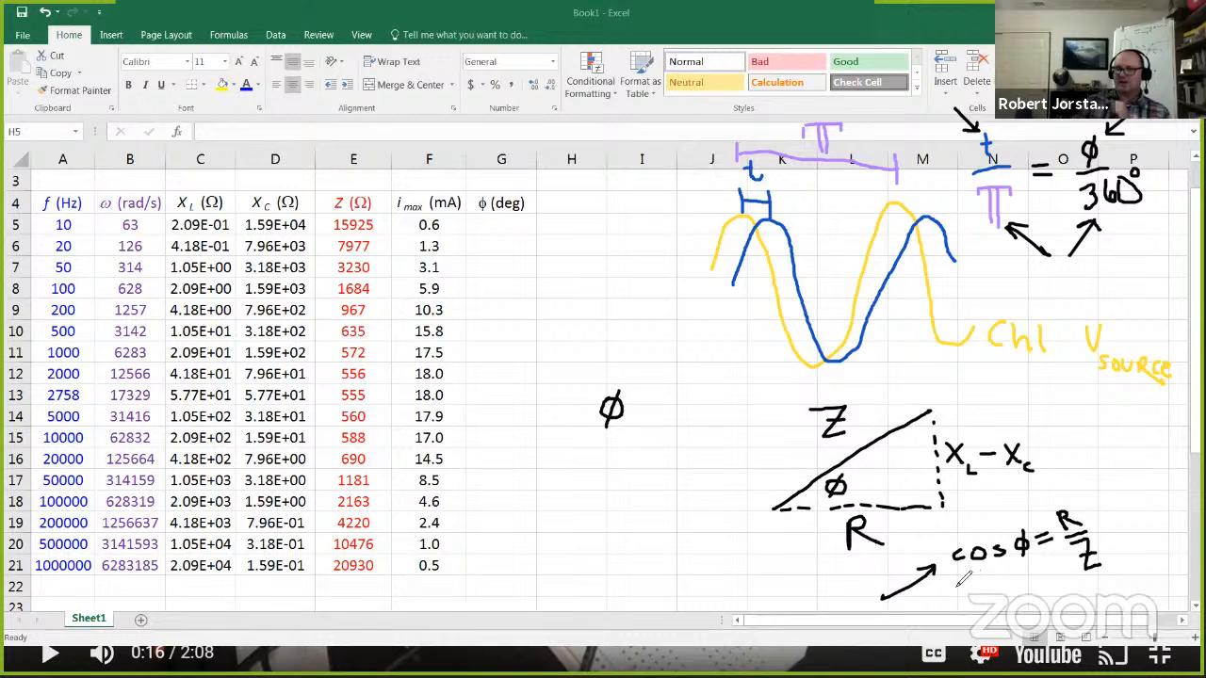
left_click_drag(955, 581, 1042, 565)
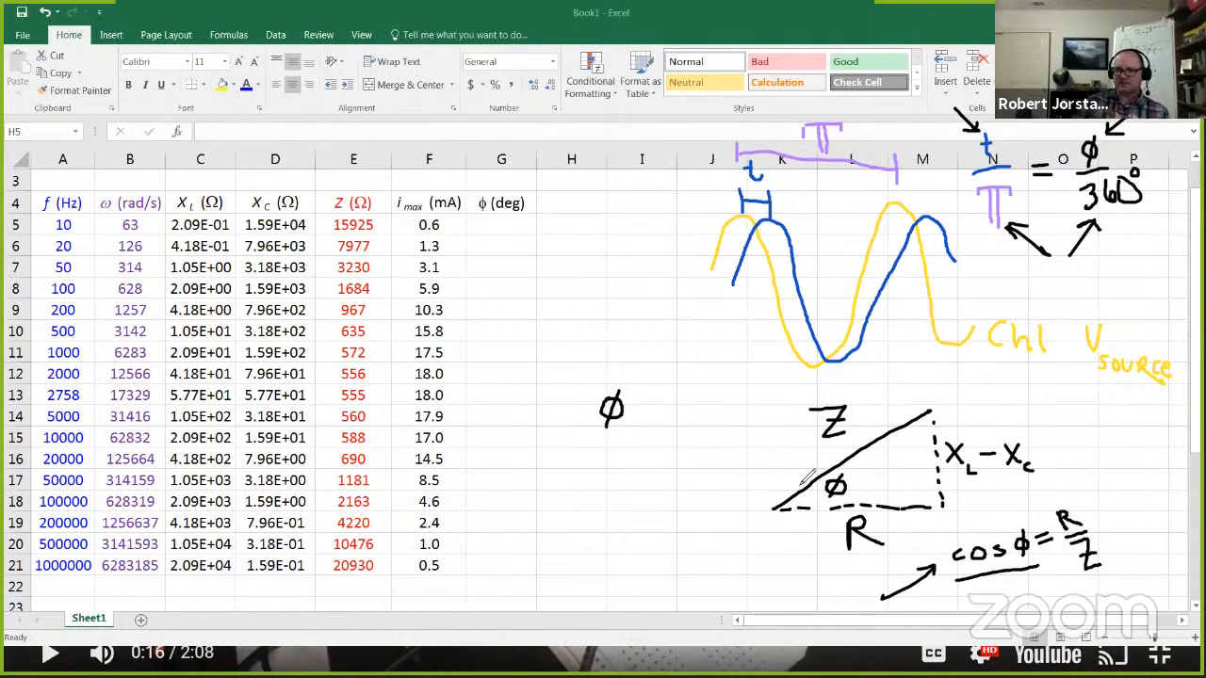
- Sketch two mirrored triangles sharing a dashed base beside X_L − X_C, and erase the sketch
mouse_move(1077, 486)
left_mouse_down()
mouse_move(1134, 445)
mouse_move(1135, 530)
left_mouse_up()
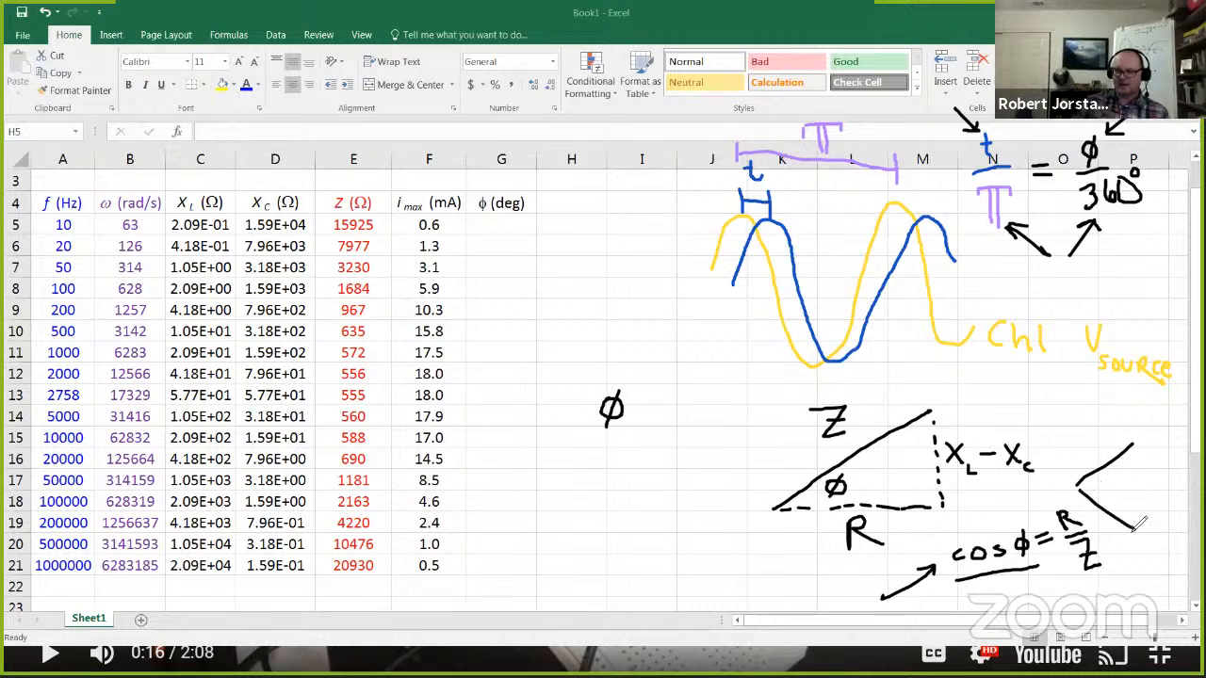
left_click_drag(1084, 488, 1120, 486)
mouse_move(1126, 484)
left_mouse_down()
mouse_move(1140, 484)
mouse_move(1135, 458)
mouse_move(1142, 528)
left_mouse_up()
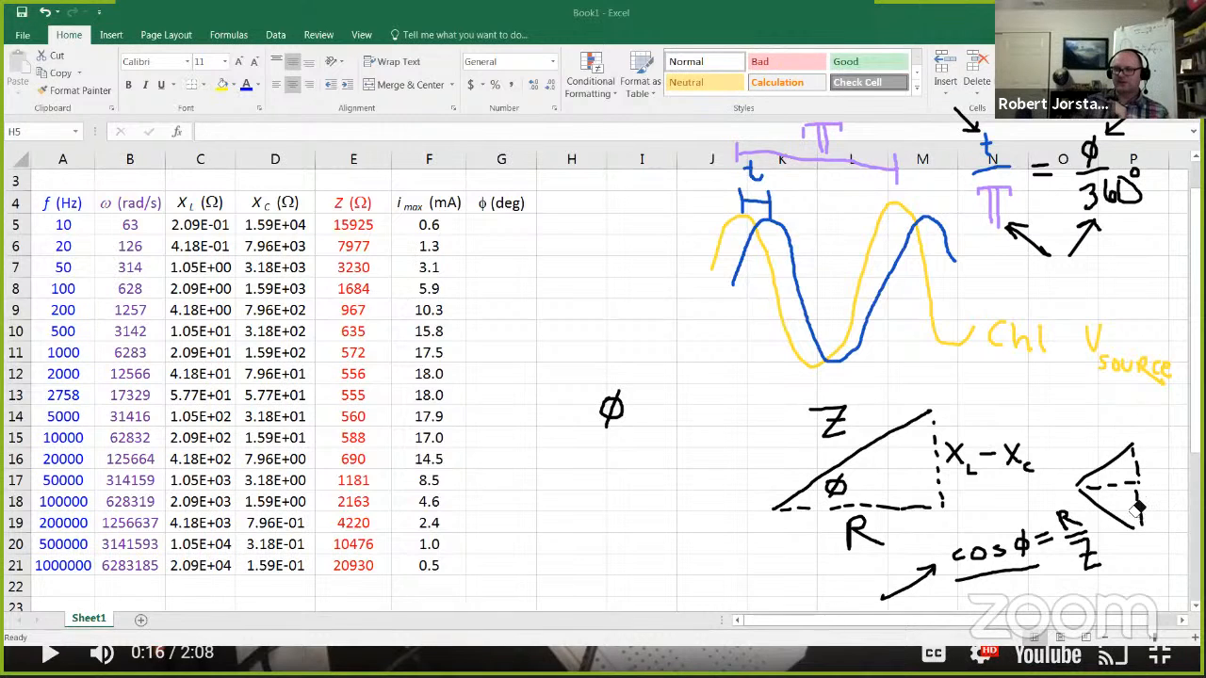
mouse_move(1131, 514)
left_mouse_down()
mouse_move(1093, 492)
mouse_move(1117, 452)
mouse_move(1133, 462)
mouse_move(1145, 476)
mouse_move(1116, 490)
mouse_move(1140, 500)
mouse_move(1149, 526)
mouse_move(1121, 509)
mouse_move(1140, 484)
left_mouse_up()
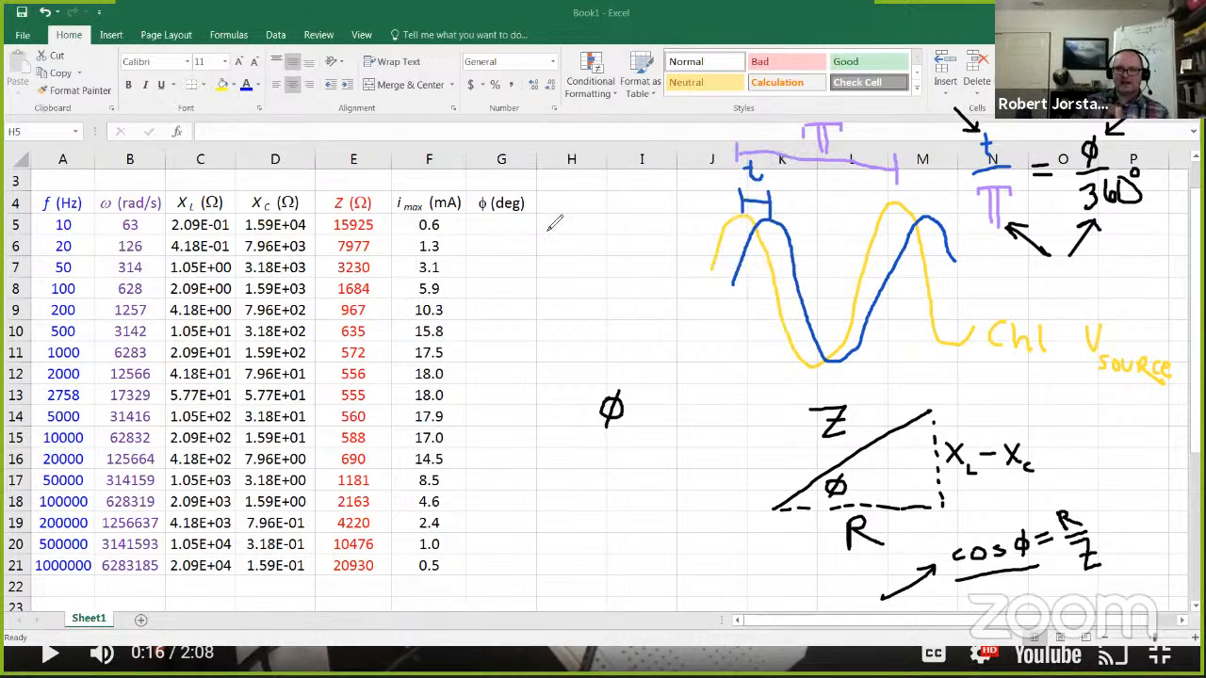
- Complete the handwritten phase formula as φ = tan⁻¹((X_L − X_C)/R)
mouse_move(631, 400)
left_mouse_down()
mouse_move(673, 415)
mouse_move(675, 388)
mouse_move(680, 409)
mouse_move(715, 409)
left_mouse_up()
mouse_move(700, 367)
left_mouse_down()
mouse_move(715, 372)
mouse_move(739, 439)
left_mouse_up()
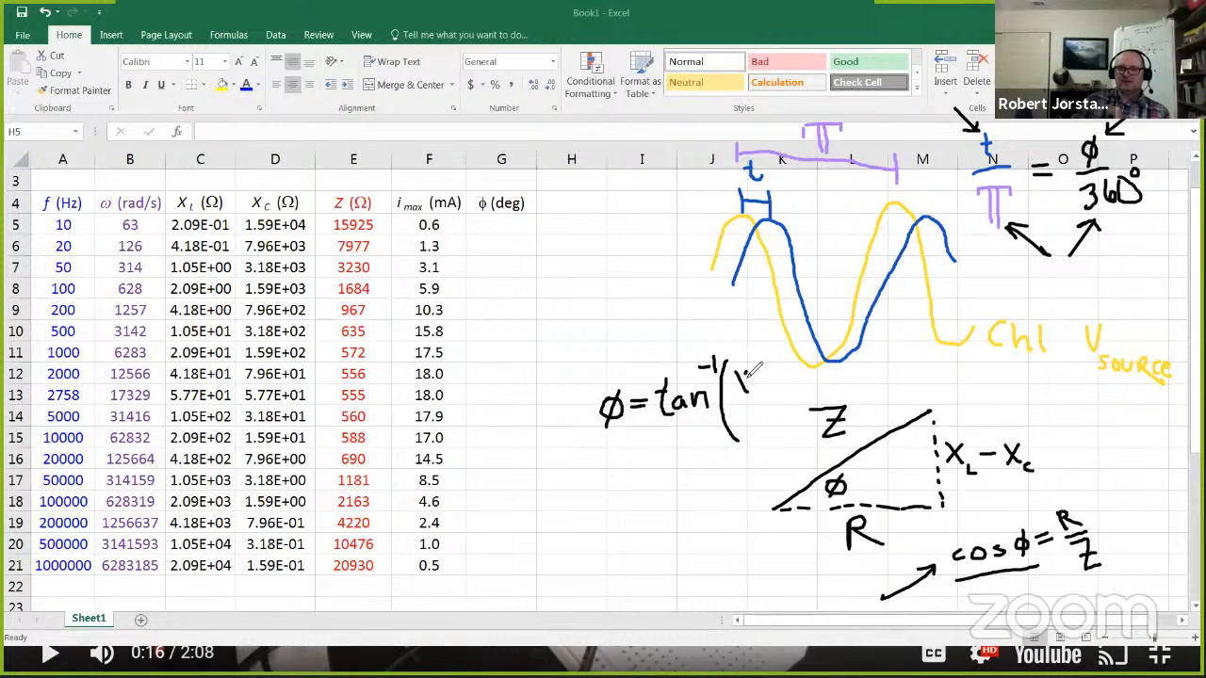
left_click_drag(733, 369, 751, 394)
mouse_move(749, 368)
left_mouse_down()
mouse_move(731, 396)
mouse_move(775, 381)
mouse_move(808, 397)
left_mouse_up()
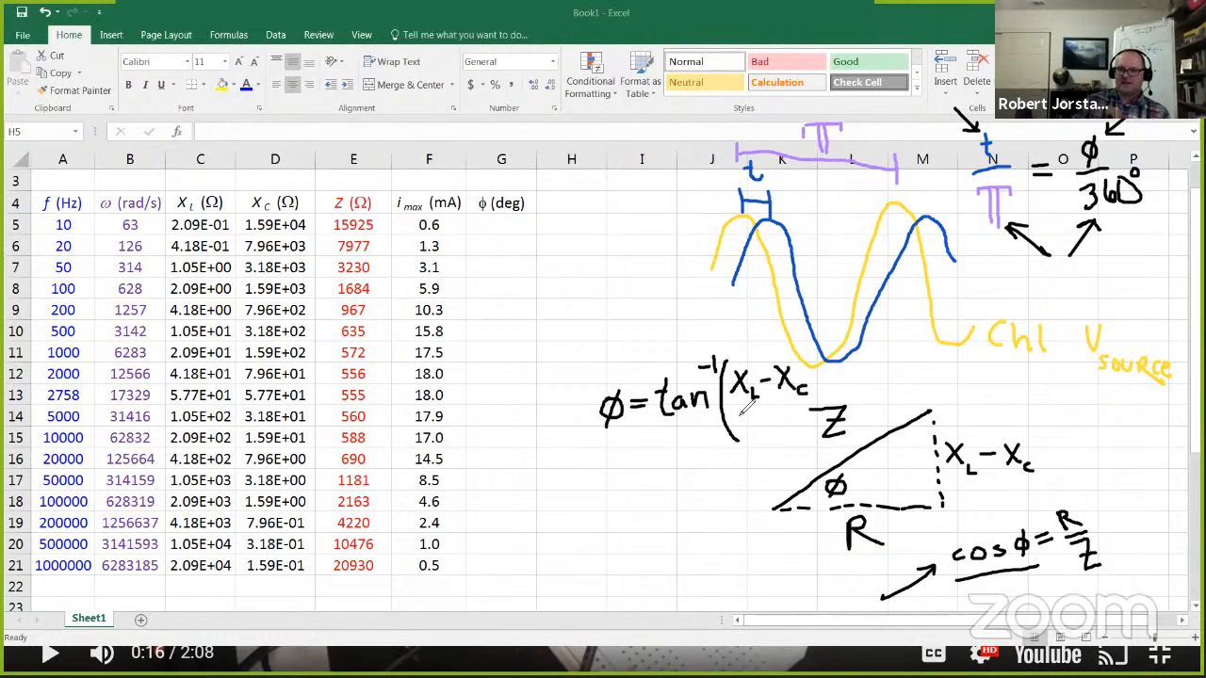
mouse_move(736, 413)
left_mouse_down()
mouse_move(806, 401)
mouse_move(771, 424)
mouse_move(794, 435)
left_mouse_up()
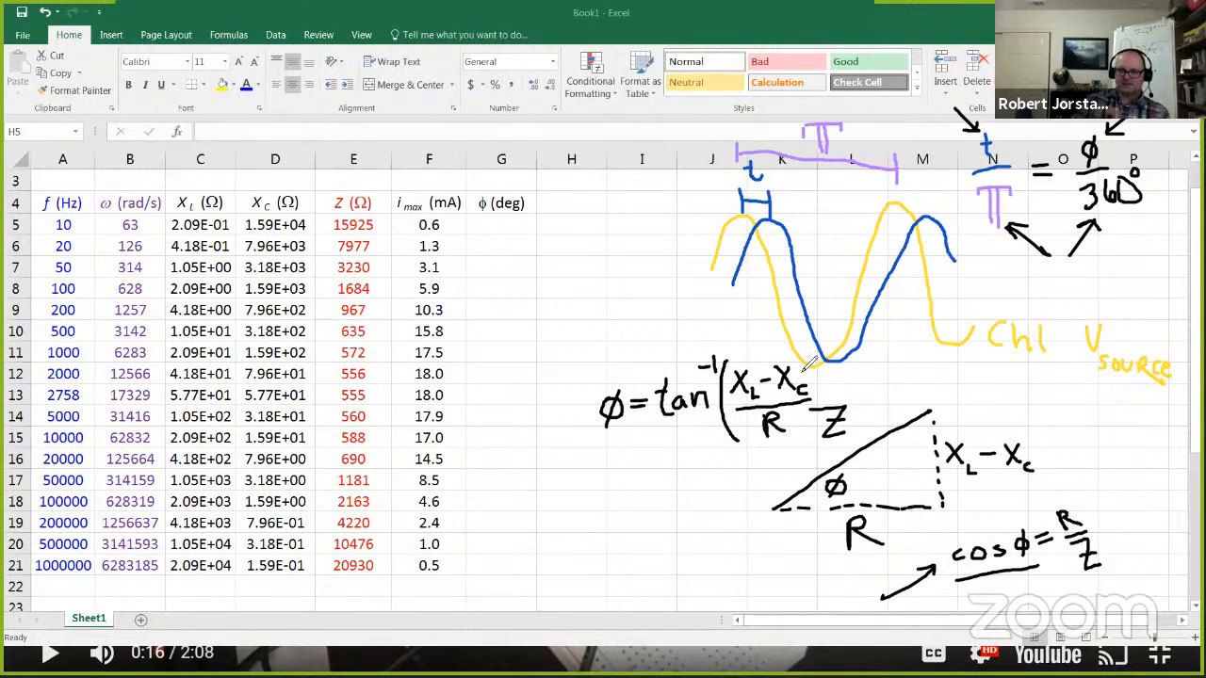
mouse_move(808, 359)
left_mouse_down()
mouse_move(826, 397)
mouse_move(809, 429)
left_mouse_up()
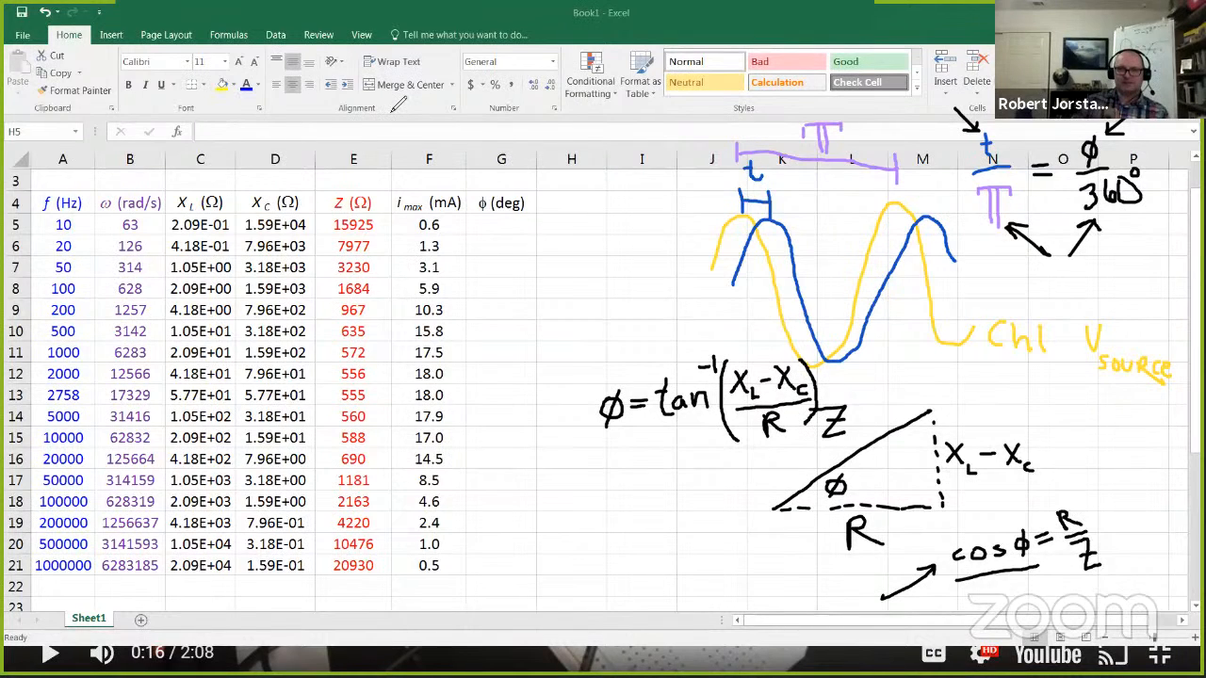
- Erase the triangle's Z label beside the formula and rewrite it closer to the hypotenuse
left_click_drag(833, 432, 835, 416)
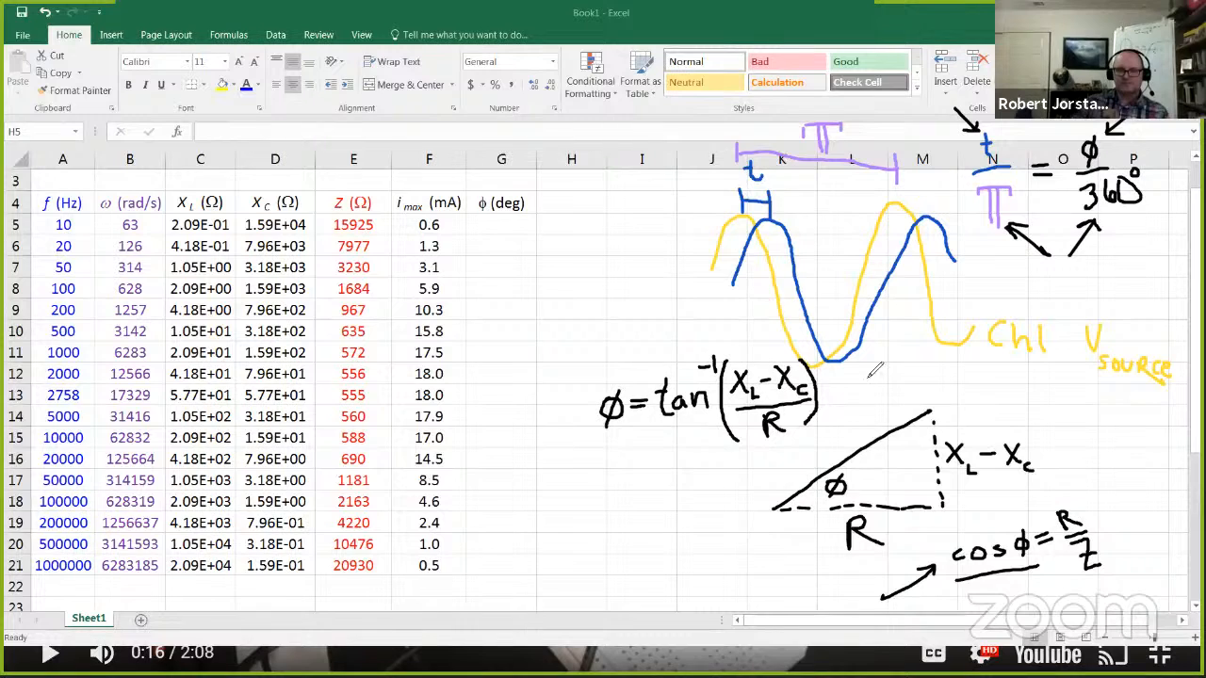
mouse_move(862, 409)
left_mouse_down()
mouse_move(882, 407)
mouse_move(889, 433)
left_mouse_up()
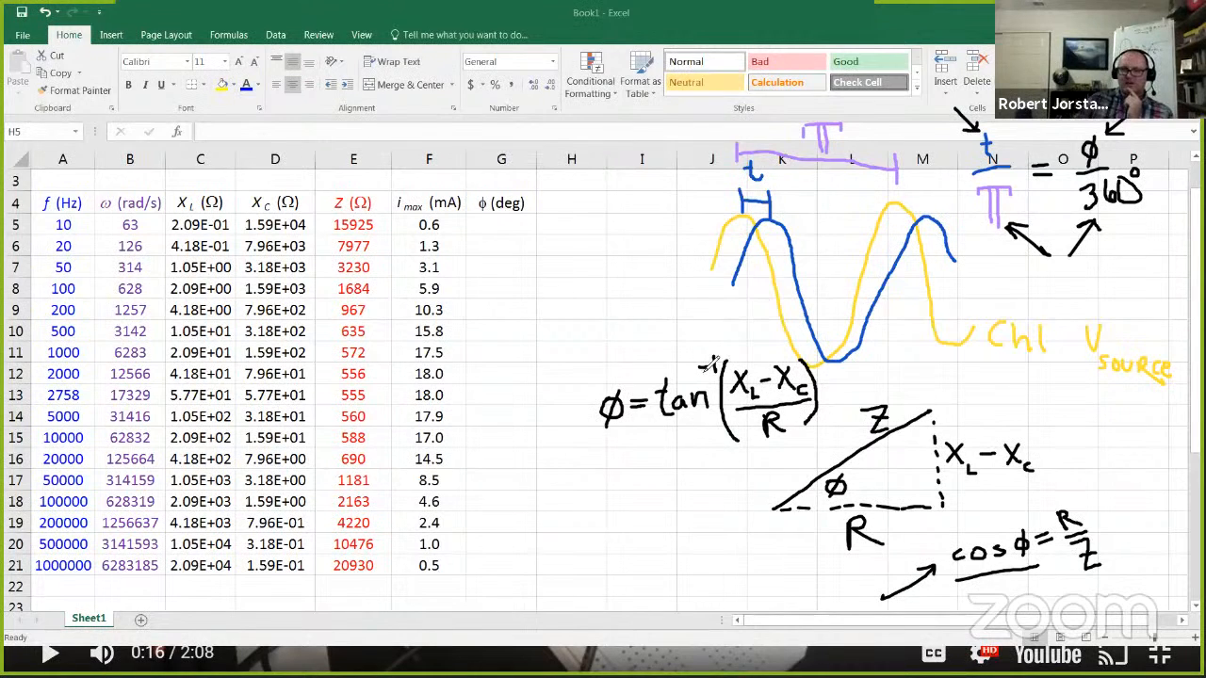
left_click_drag(712, 359, 712, 374)
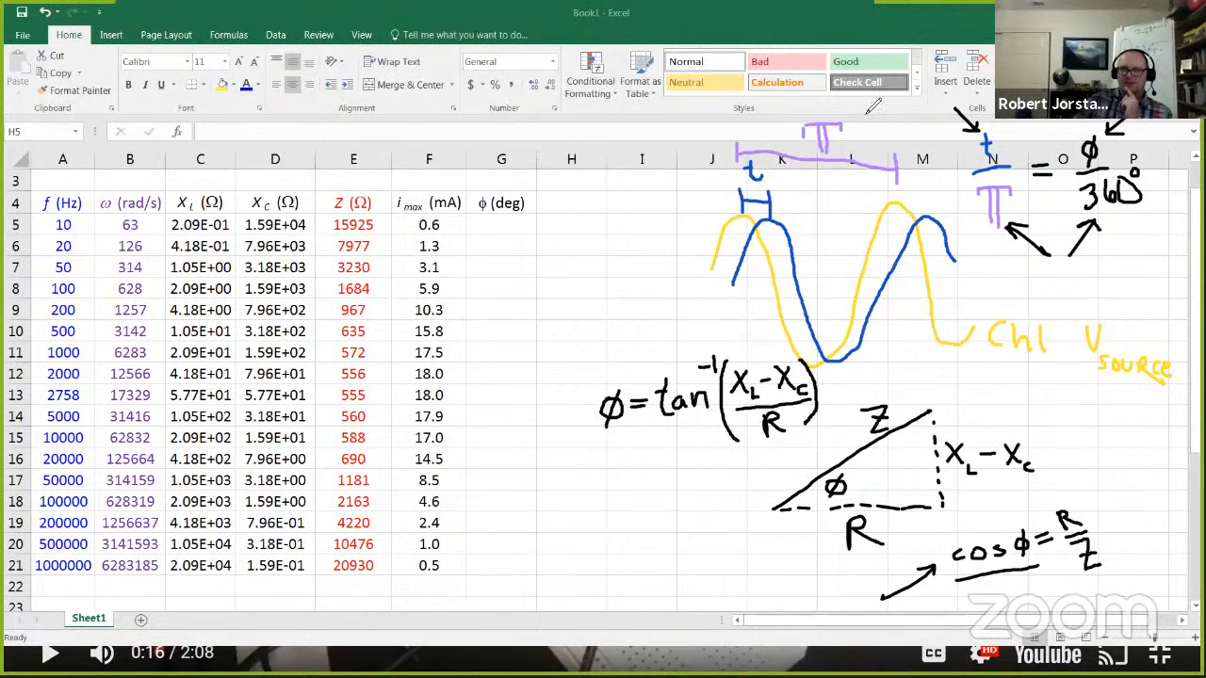
- Enter the first phase formula =ATAN((C5-D5)/$A$2) in cell G5
left_click(513, 231)
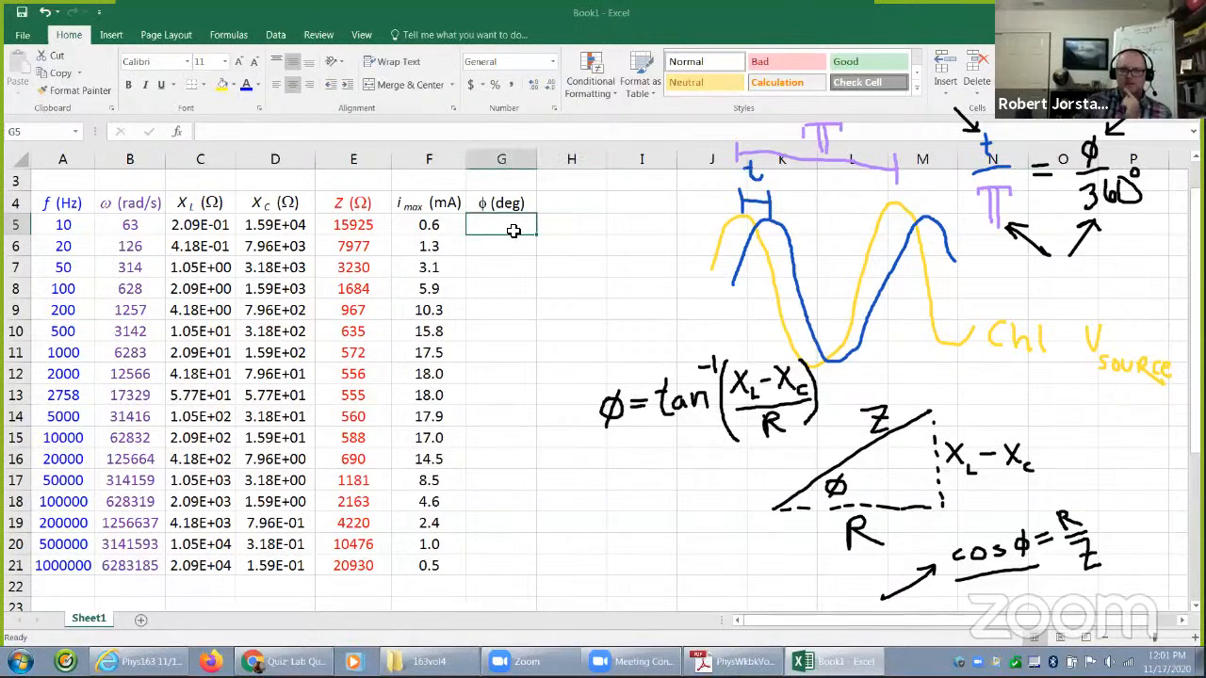
type("=")
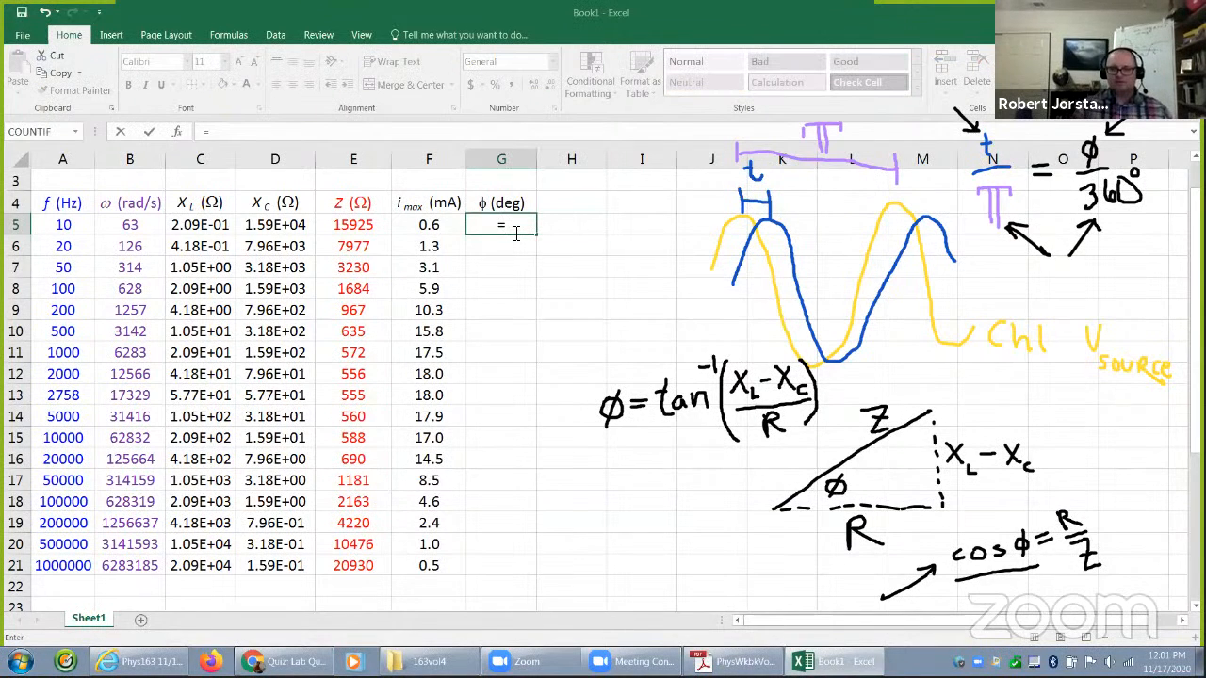
type("at")
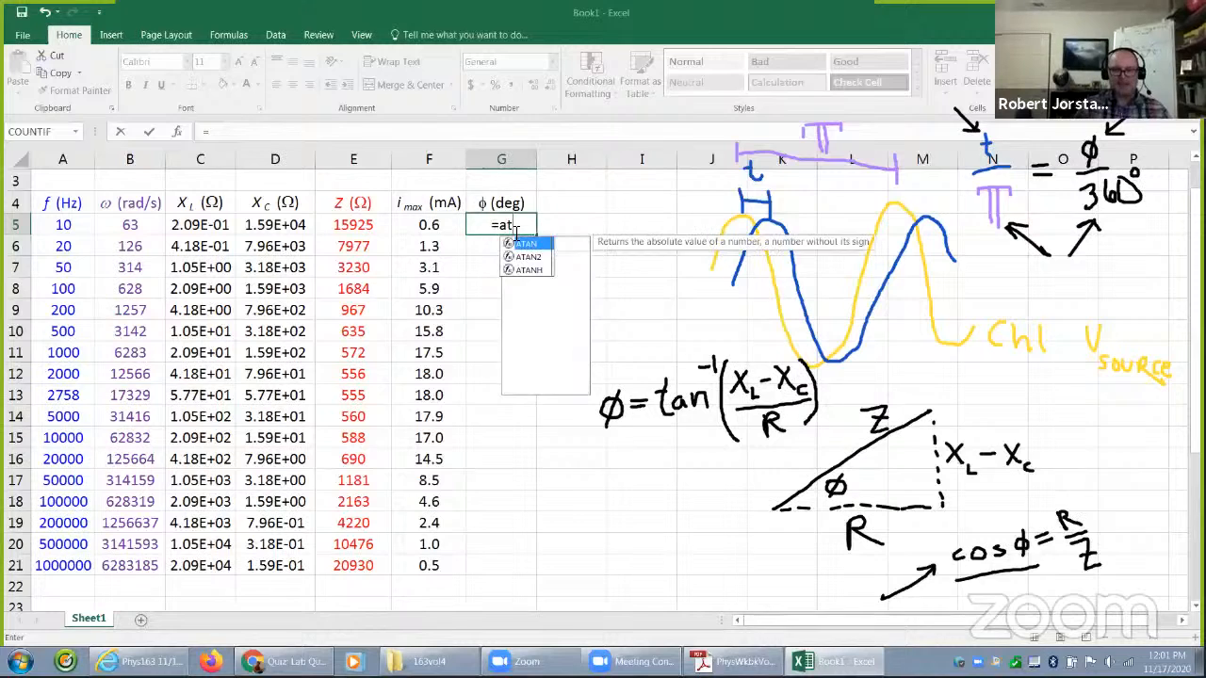
type("an(")
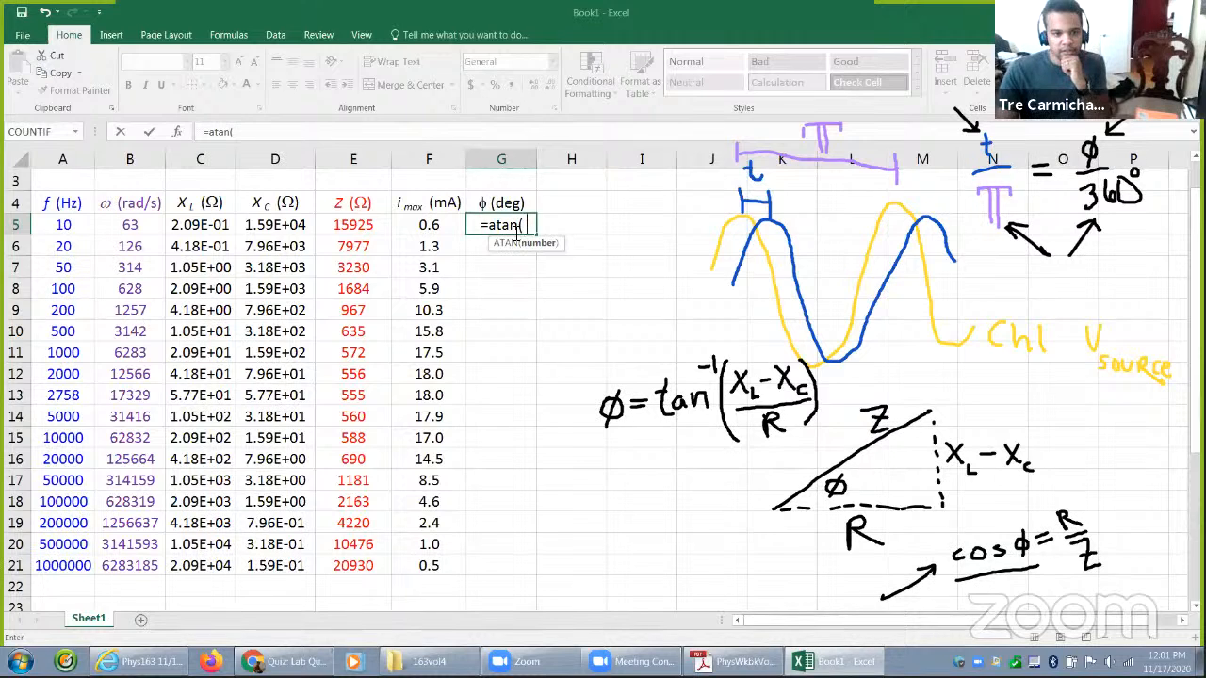
type("(")
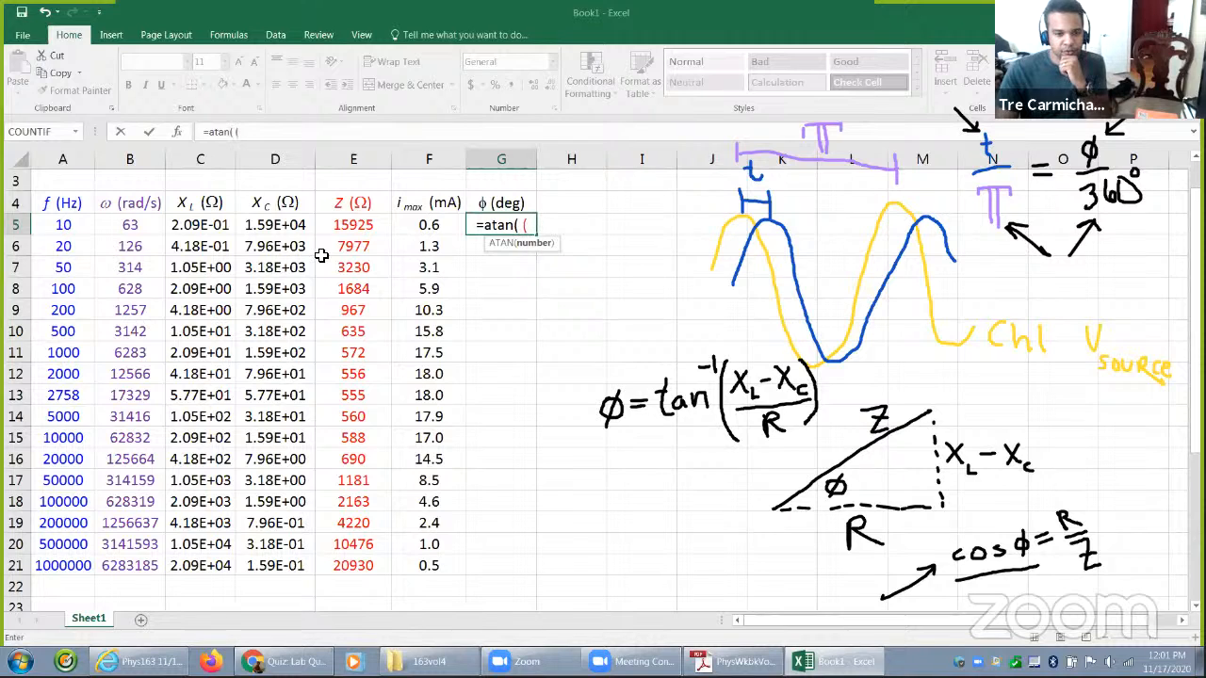
left_click(222, 228)
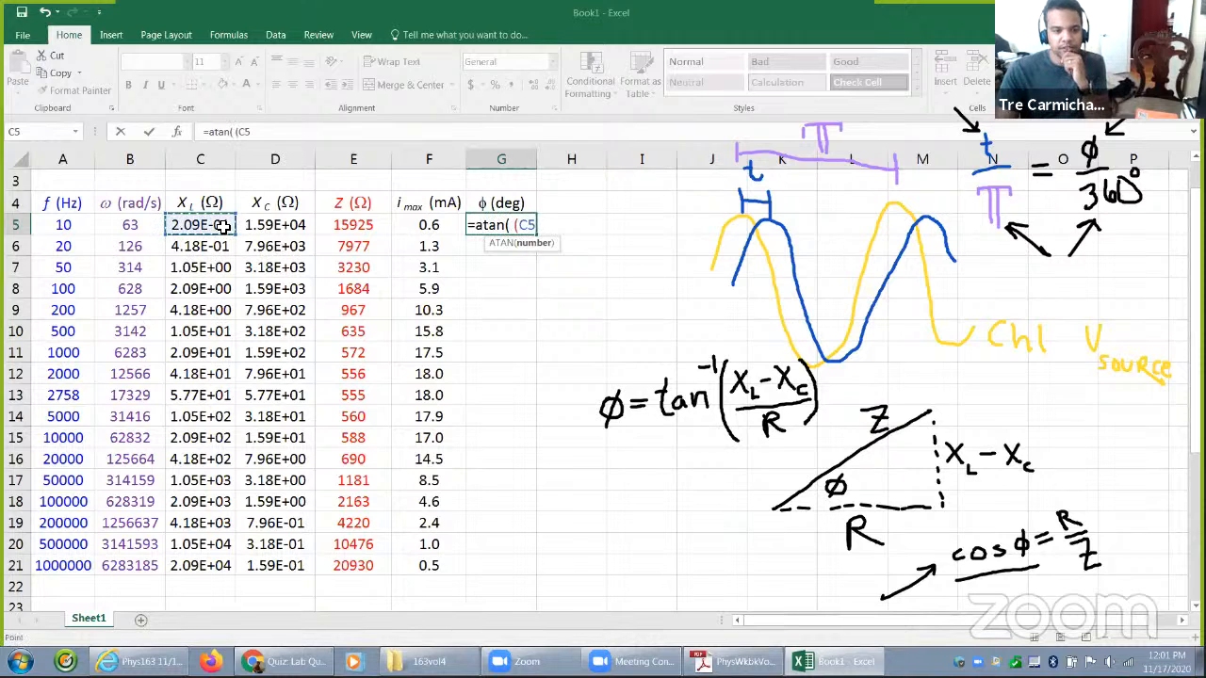
type("-")
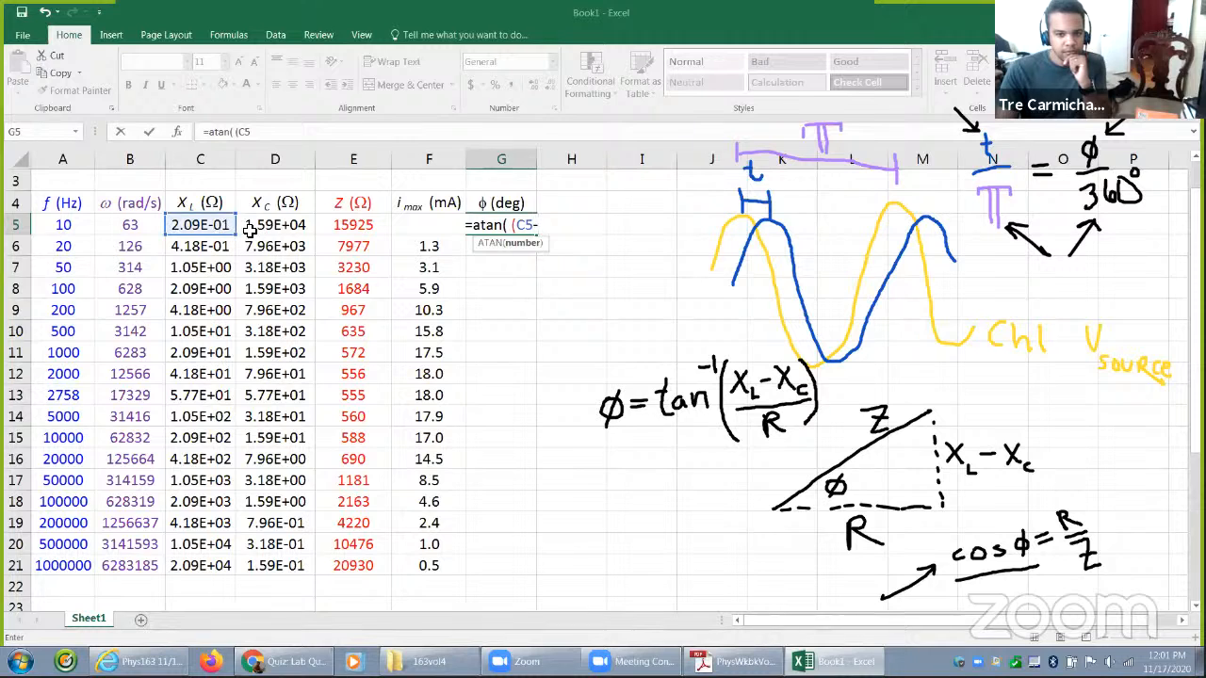
left_click(280, 227)
type(")")
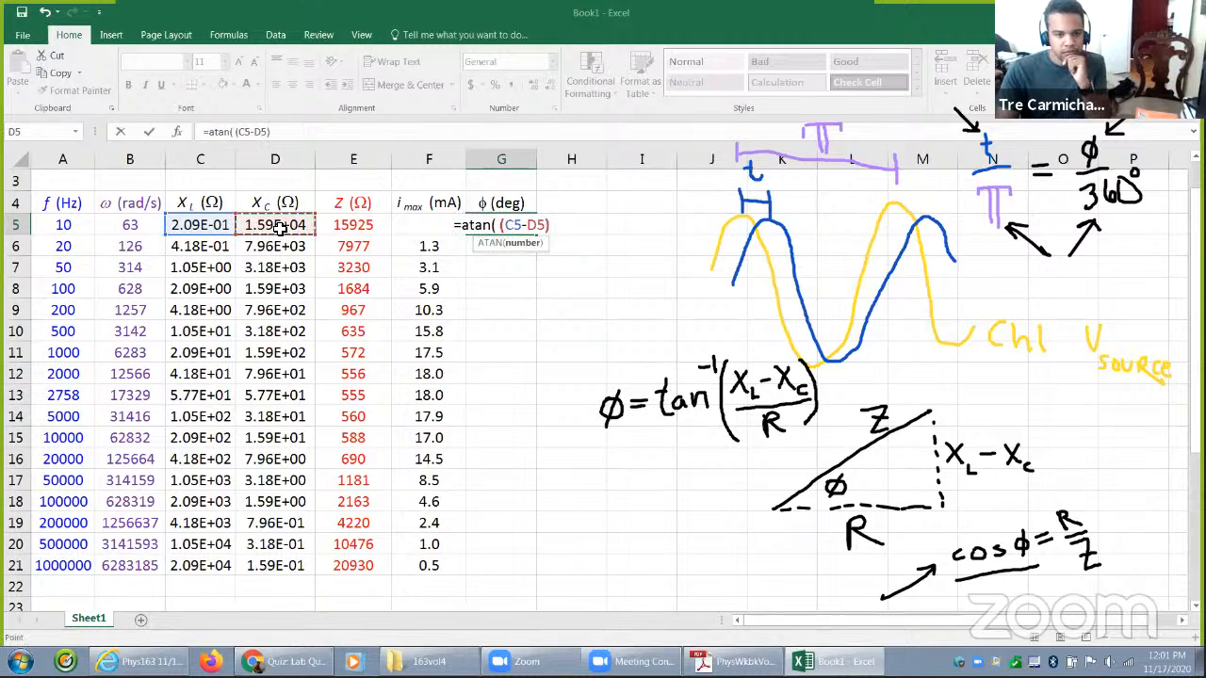
type("/")
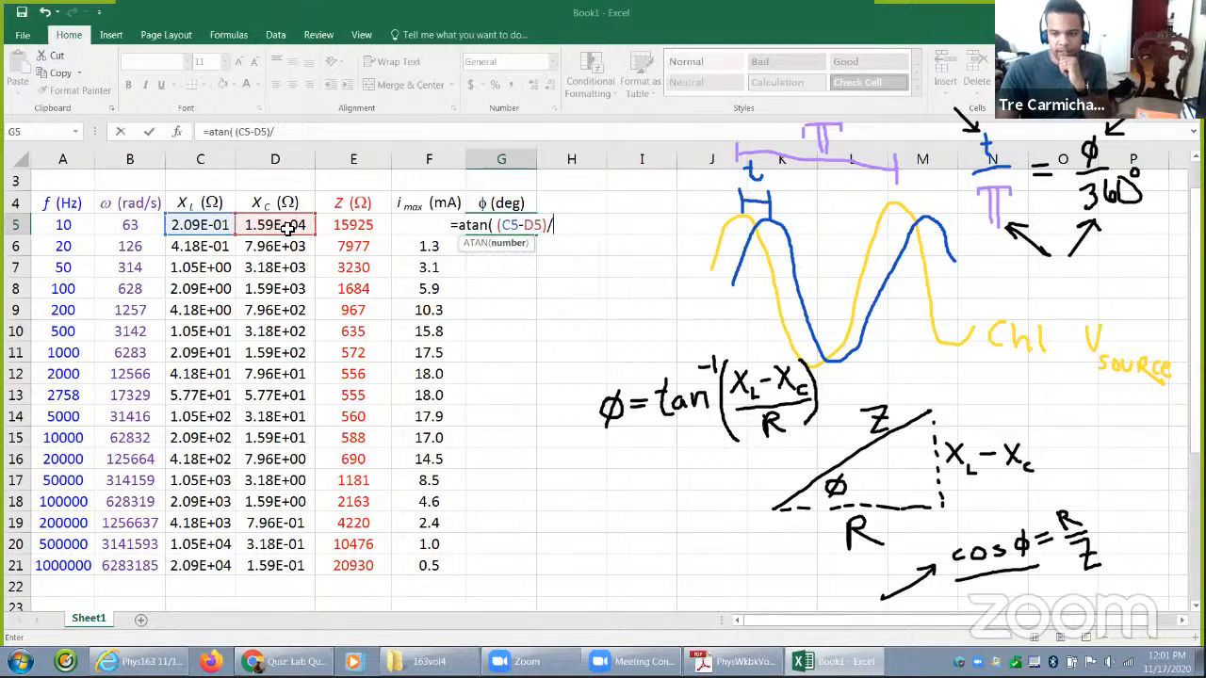
scroll(283, 377, "up", 1)
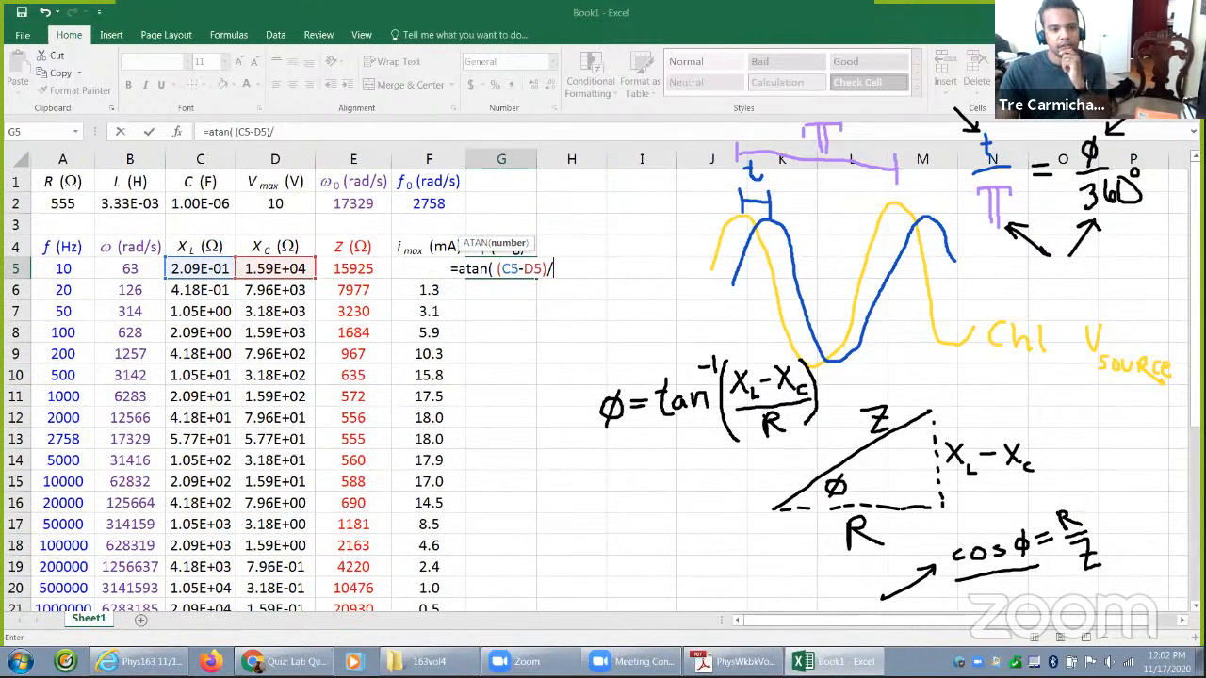
type("a")
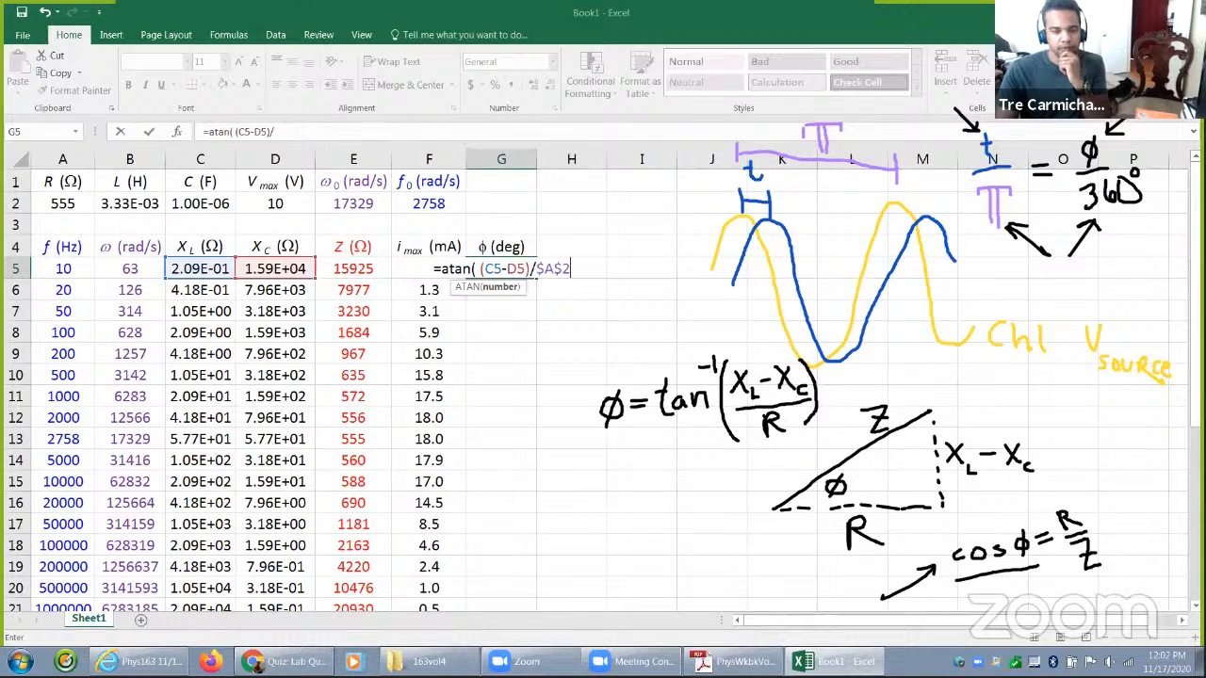
type(")")
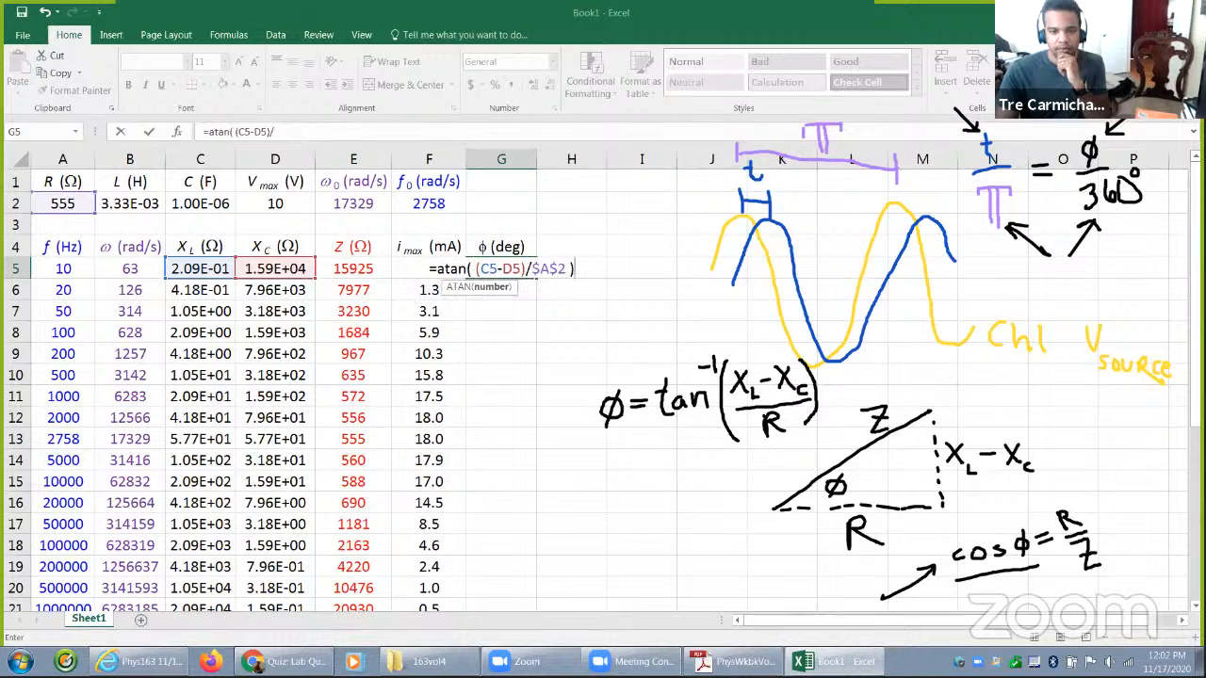
key("Return")
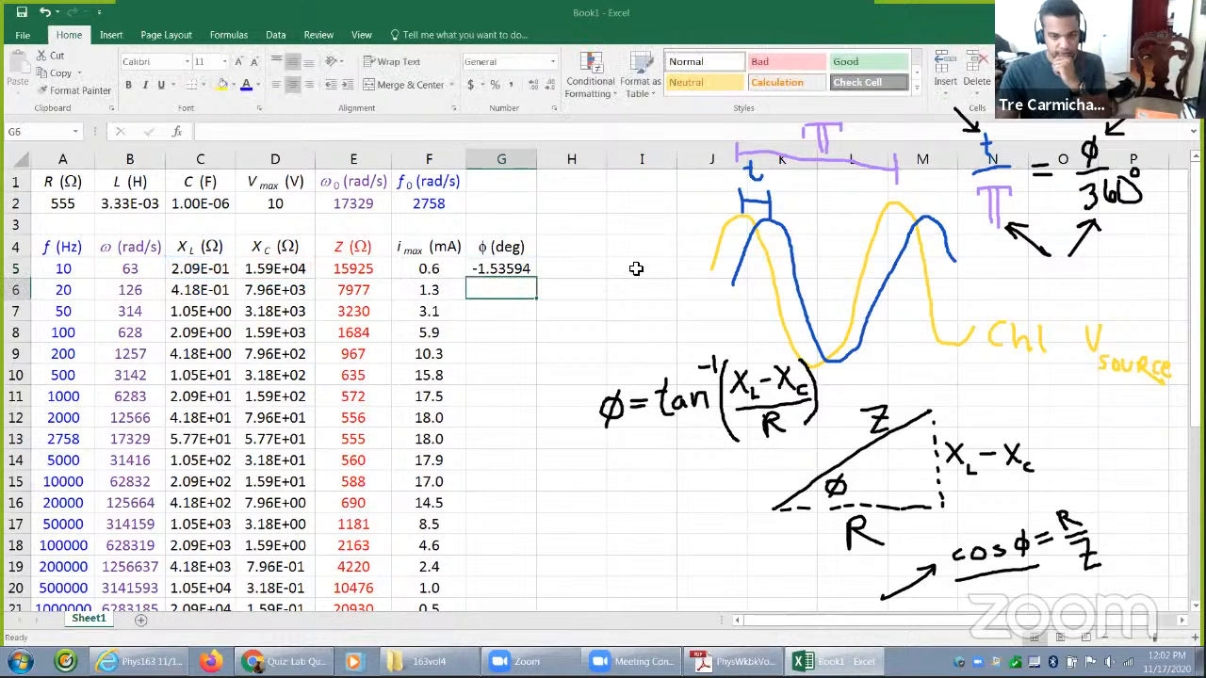
- Reduce the phase value in G5 to two decimal places
left_click(500, 269)
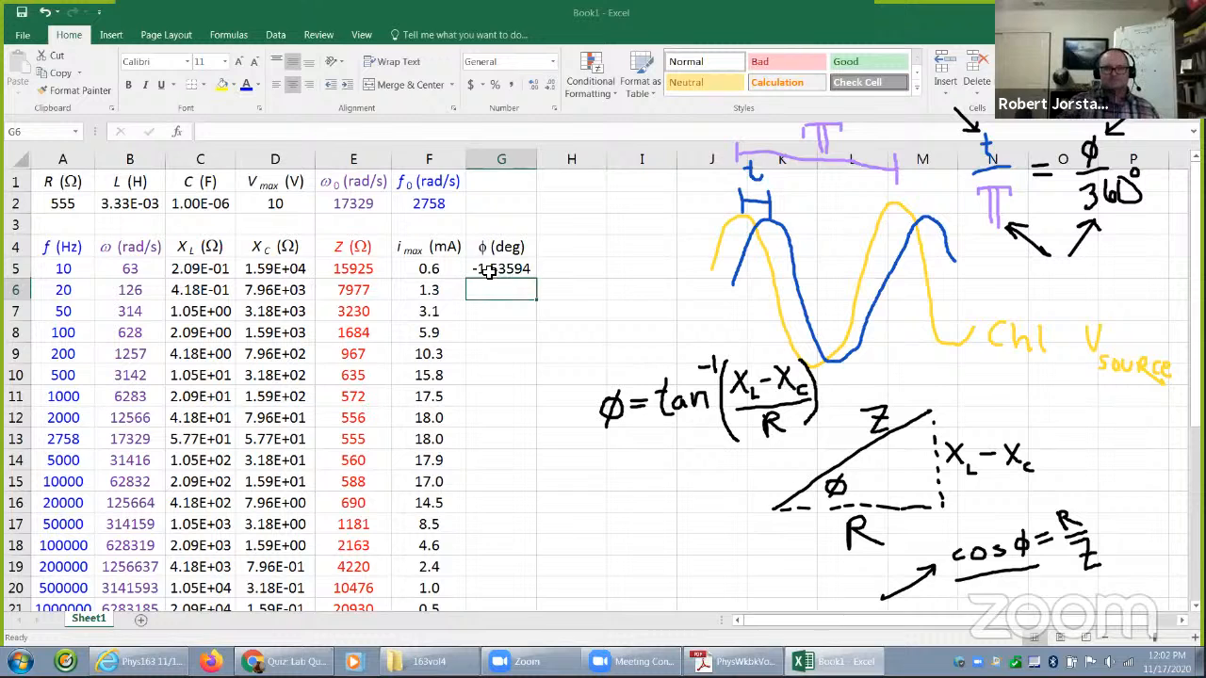
left_click(550, 86)
left_click(550, 87)
left_click(550, 87)
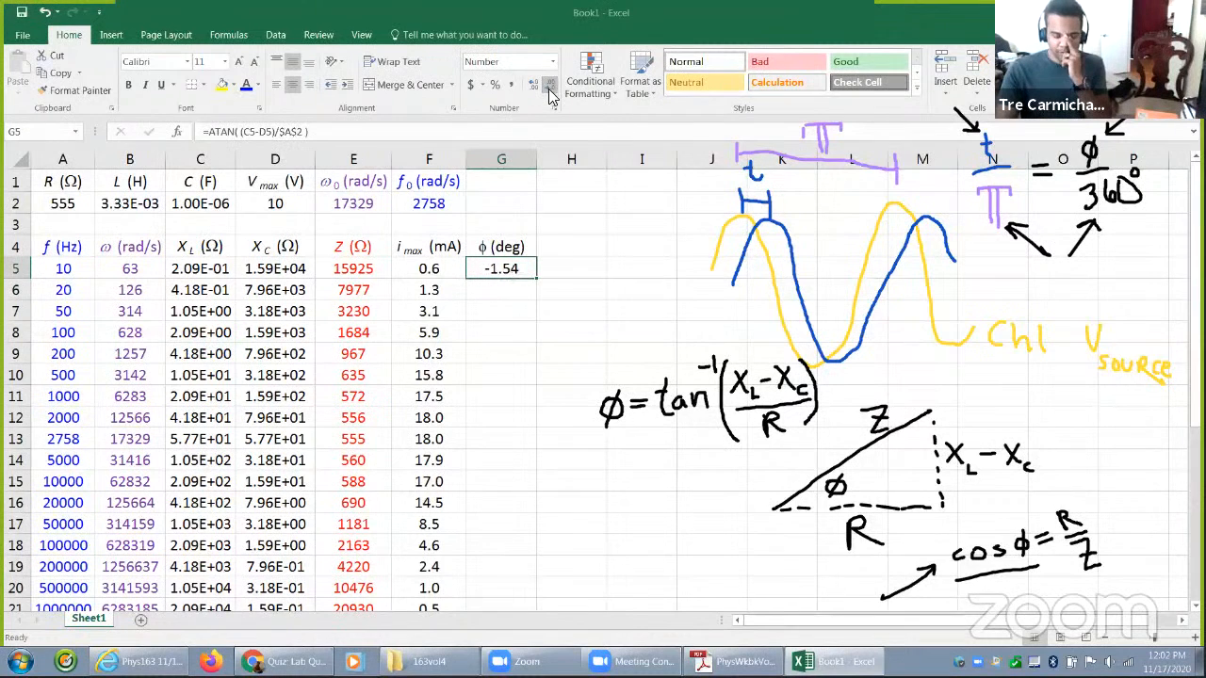
- Convert the G5 phase to degrees by wrapping the formula as =DEGREES(ATAN((C5-D5)/$A$2))
double_click(505, 269)
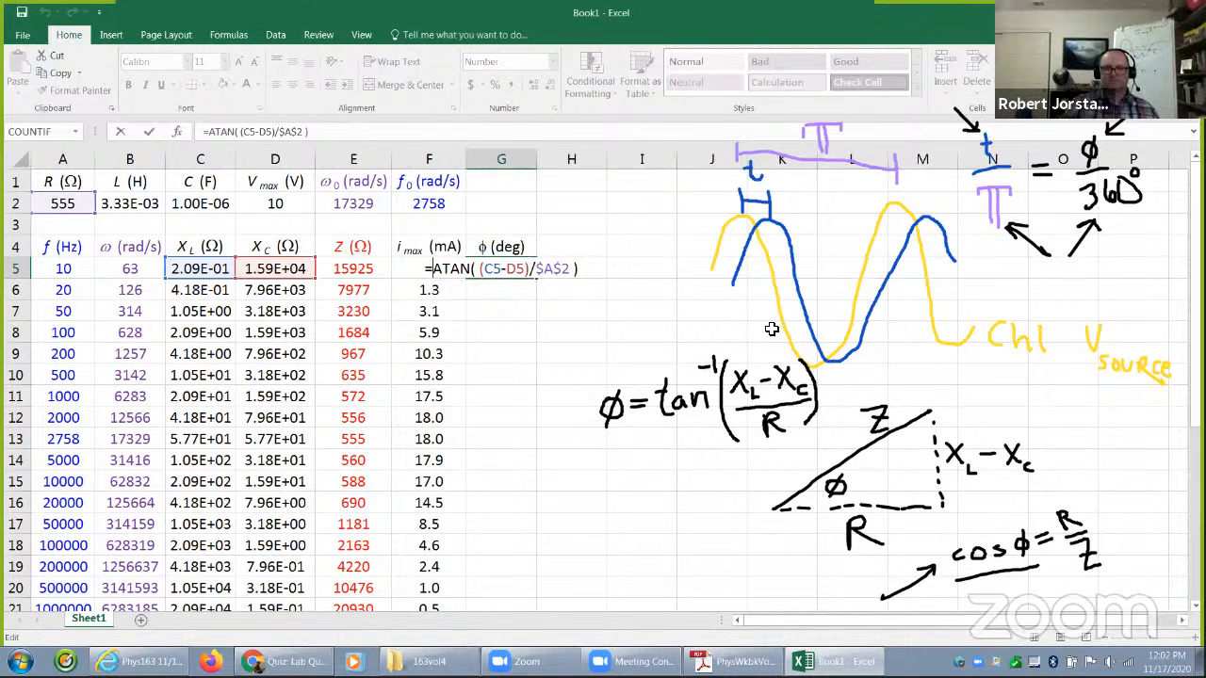
type("degrees")
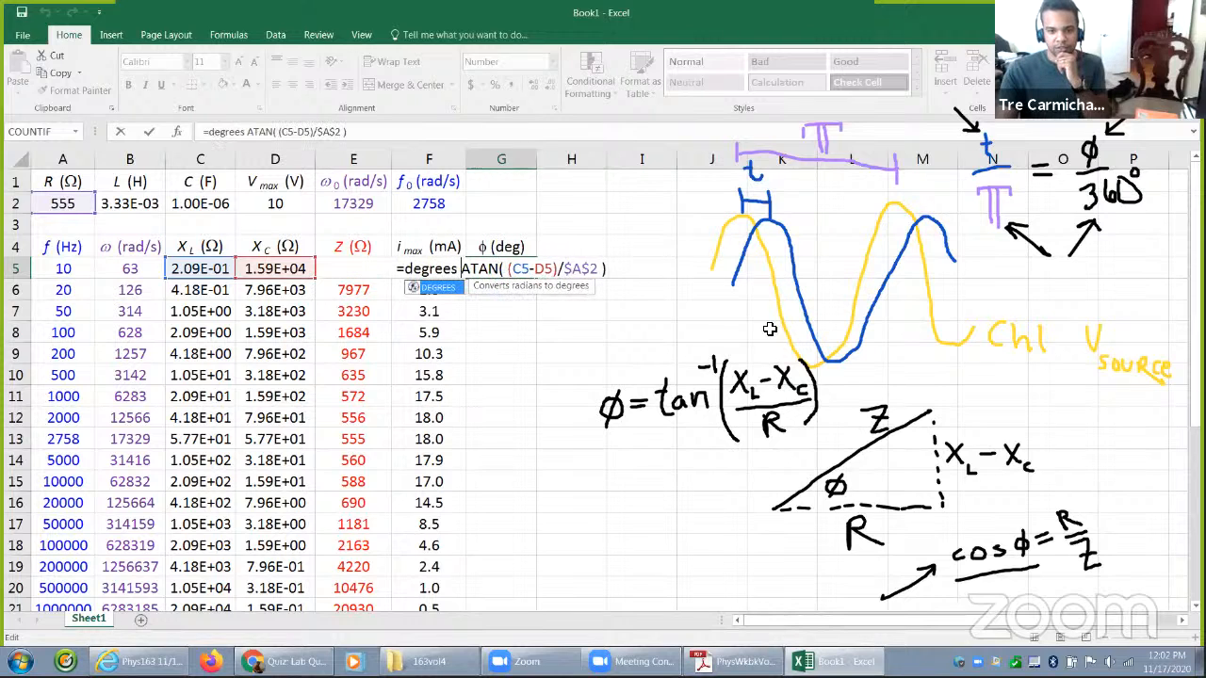
key("BackSpace")
type("(")
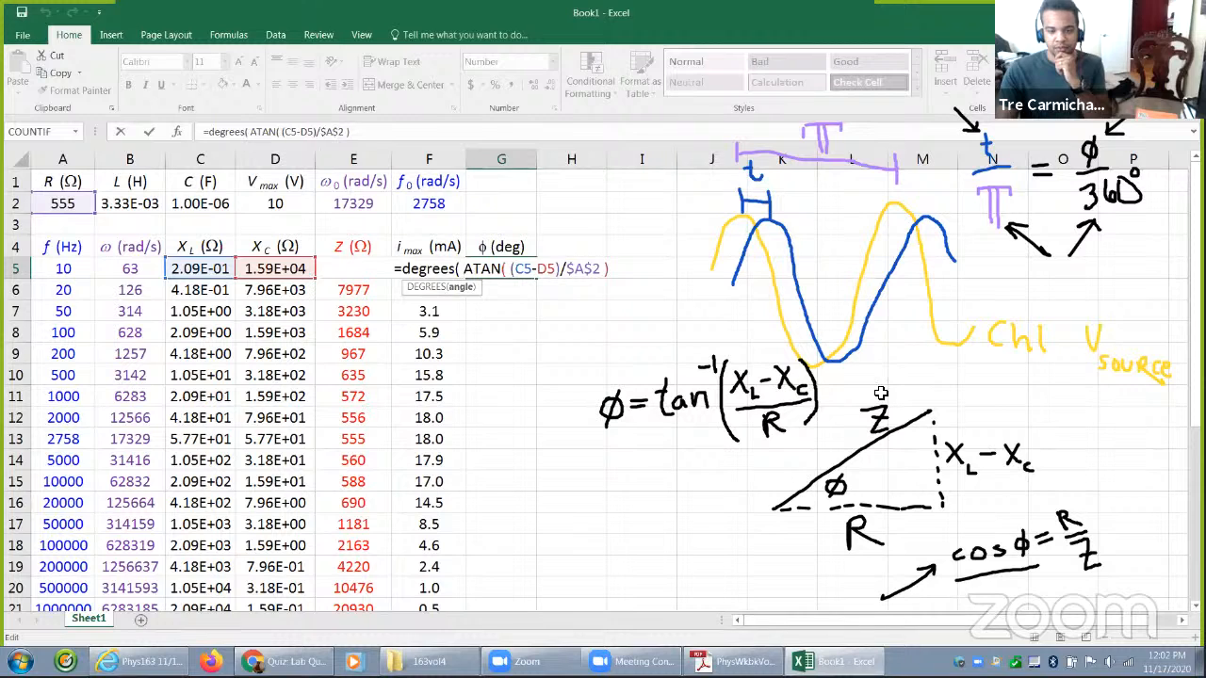
left_click(402, 132)
type(")")
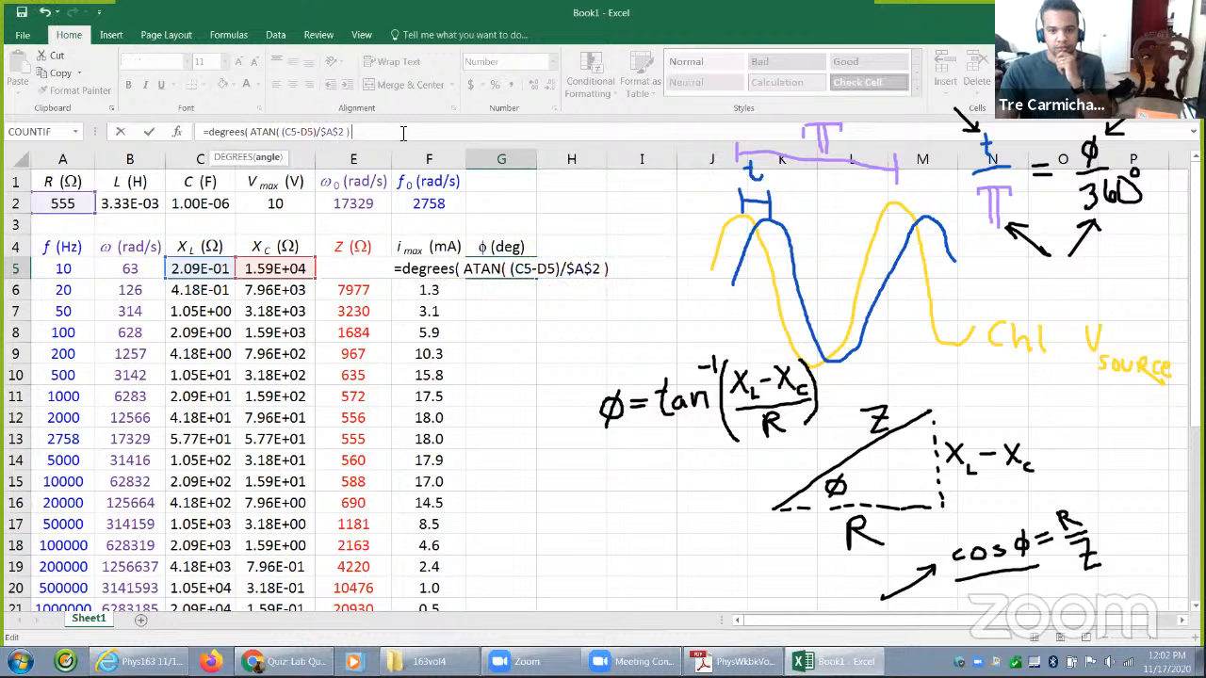
key("Return")
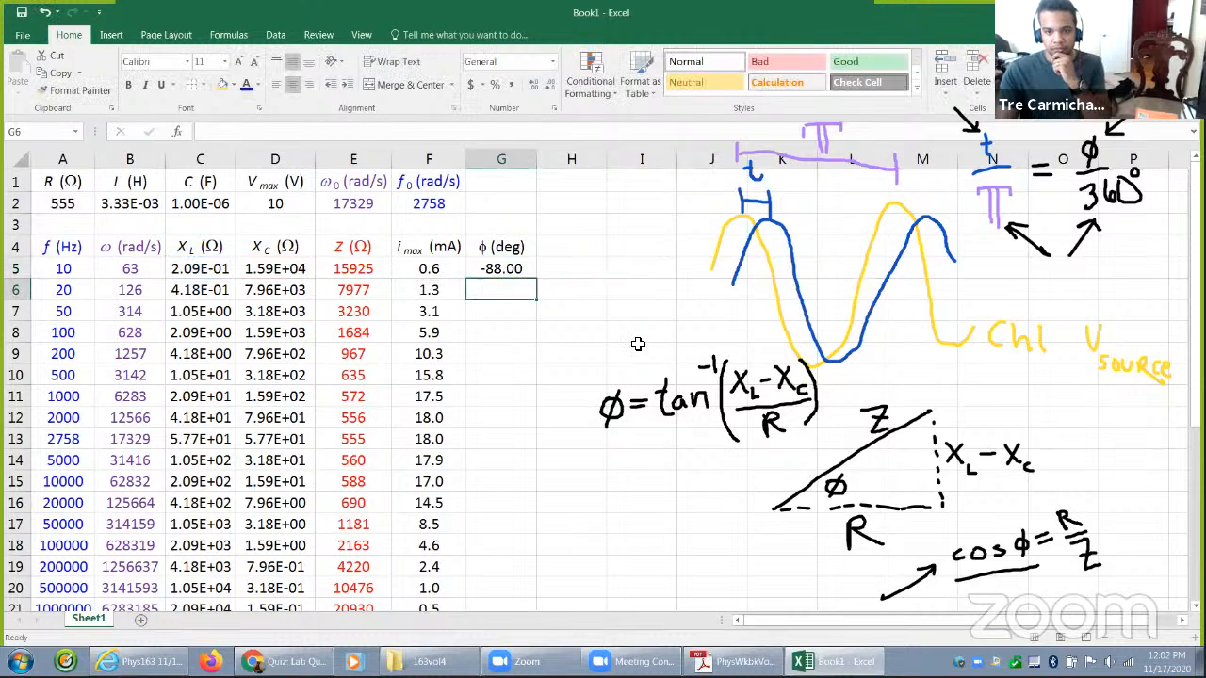
- Show the G5 phase without decimals and fill its formula down the φ column to row 21
left_click(524, 271)
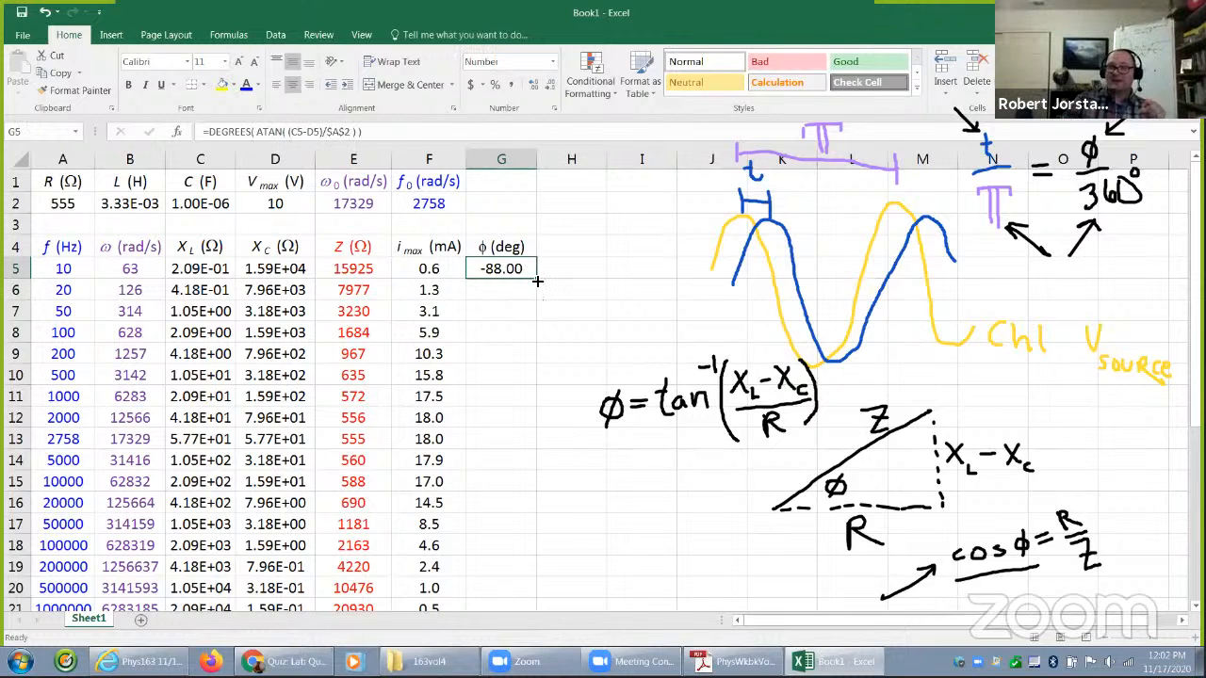
left_click_drag(537, 281, 522, 579)
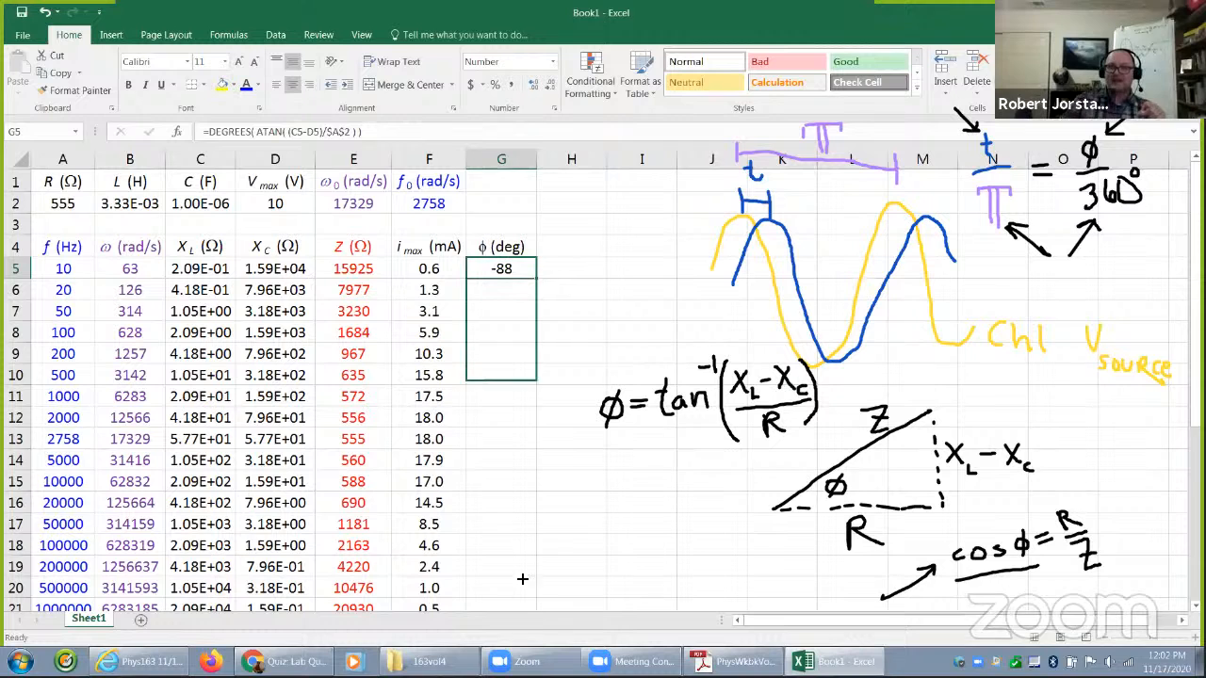
left_click_drag(524, 629, 524, 578)
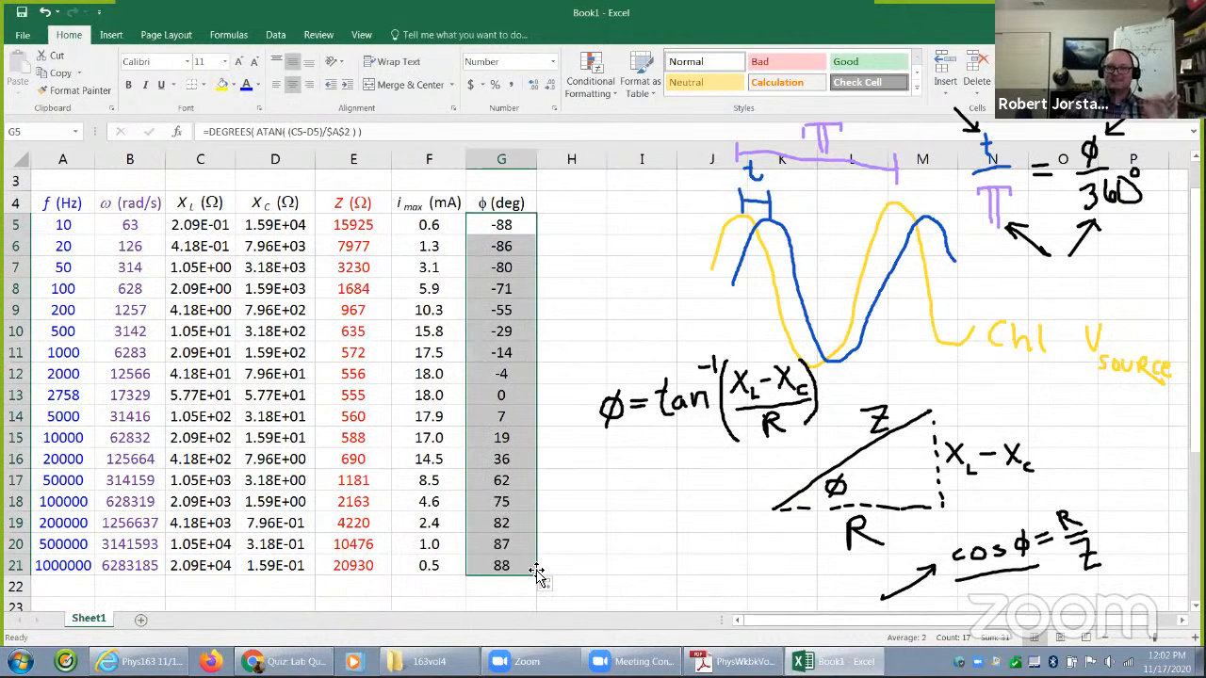
left_click(634, 560)
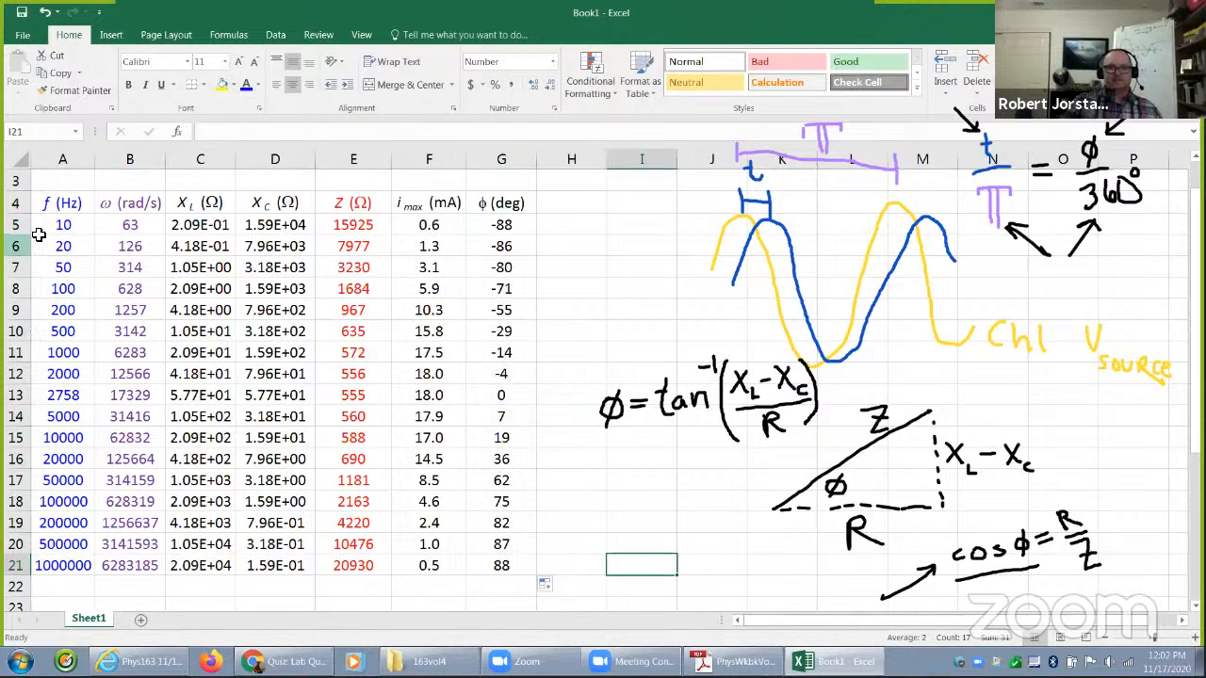
- Insert a scatter chart with smooth lines plotting φ (G5:G21) against ω (B5:B21)
left_click_drag(72, 223, 57, 524)
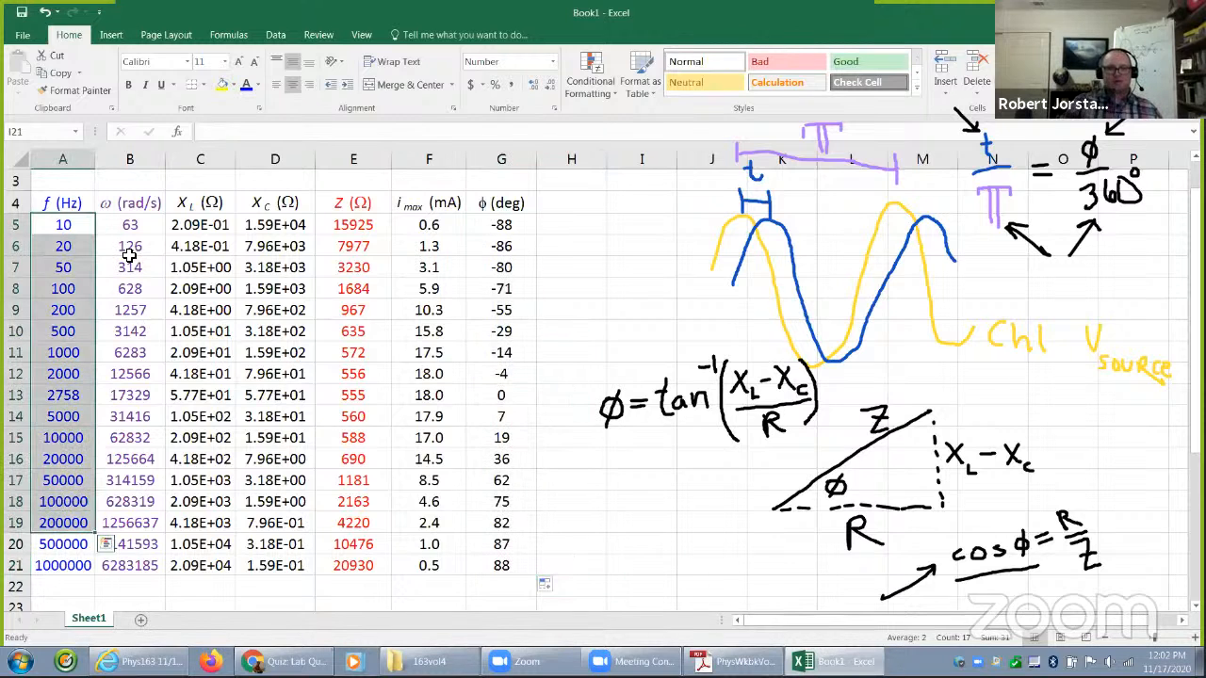
left_click_drag(140, 225, 143, 565)
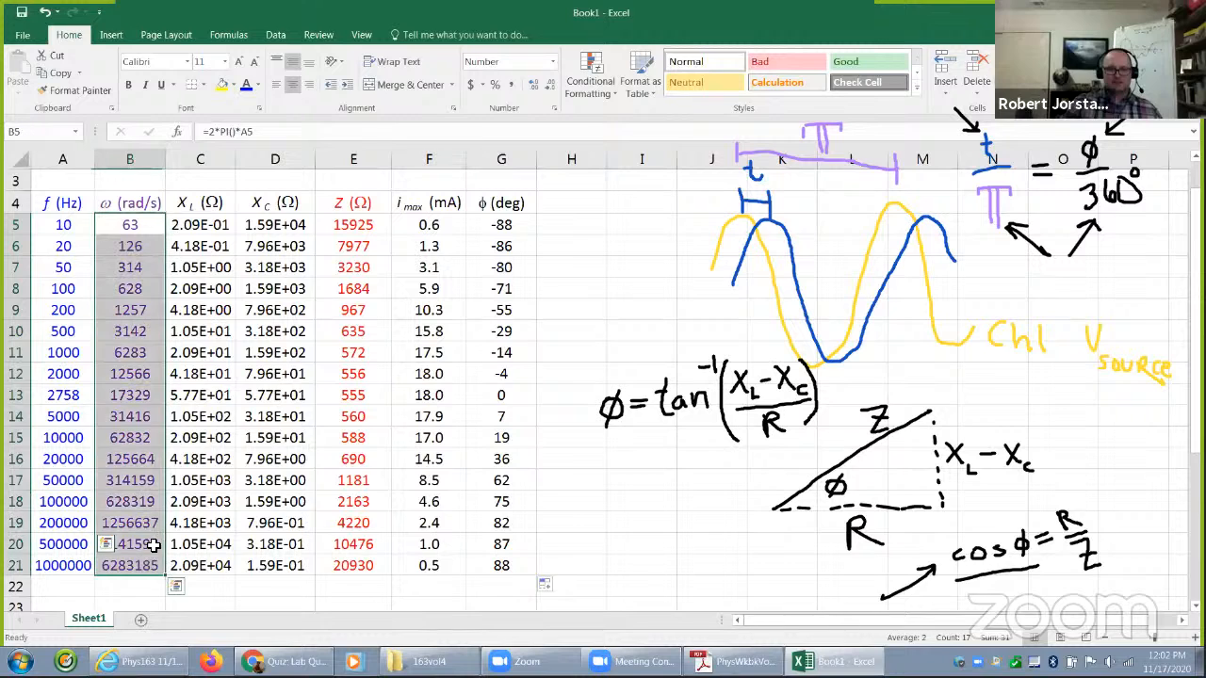
left_click(492, 224, "ctrl")
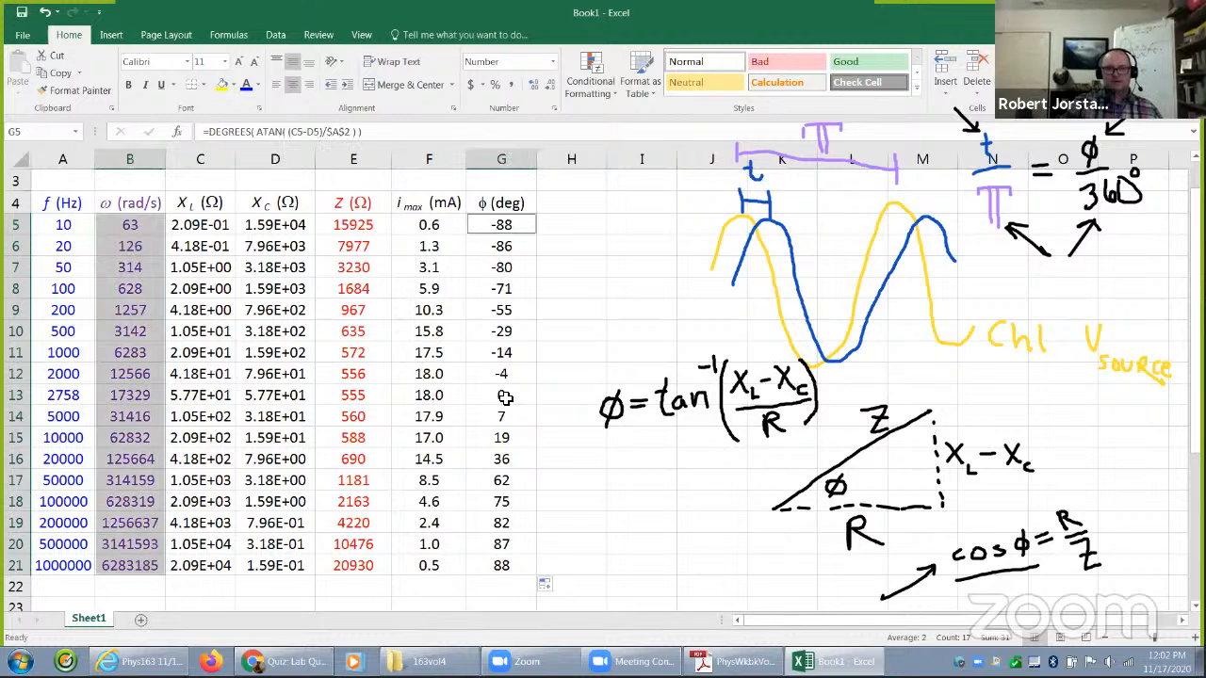
left_click_drag(506, 533, 509, 566)
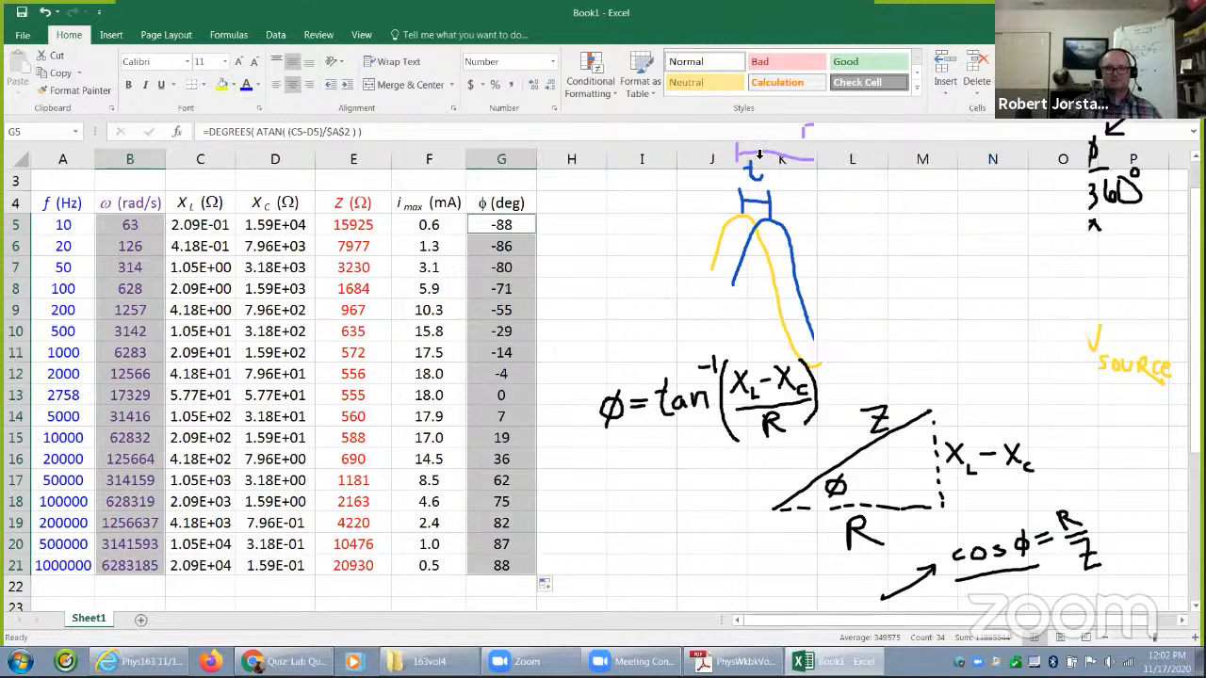
left_click(111, 35)
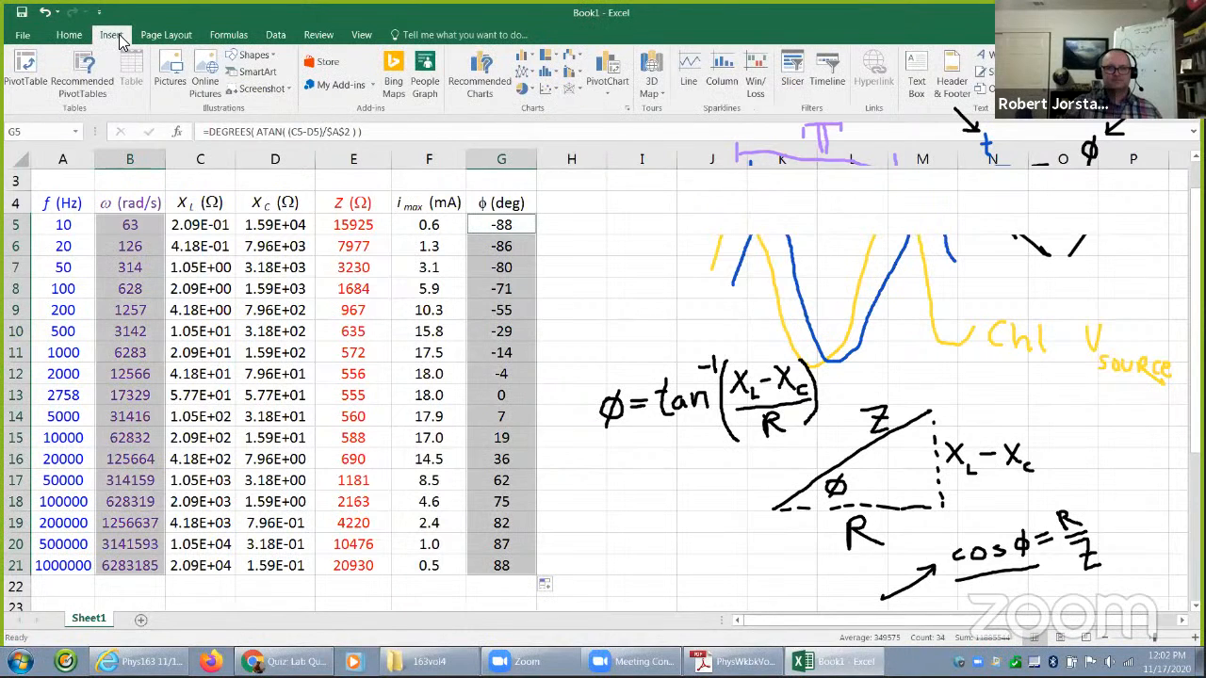
left_click(547, 91)
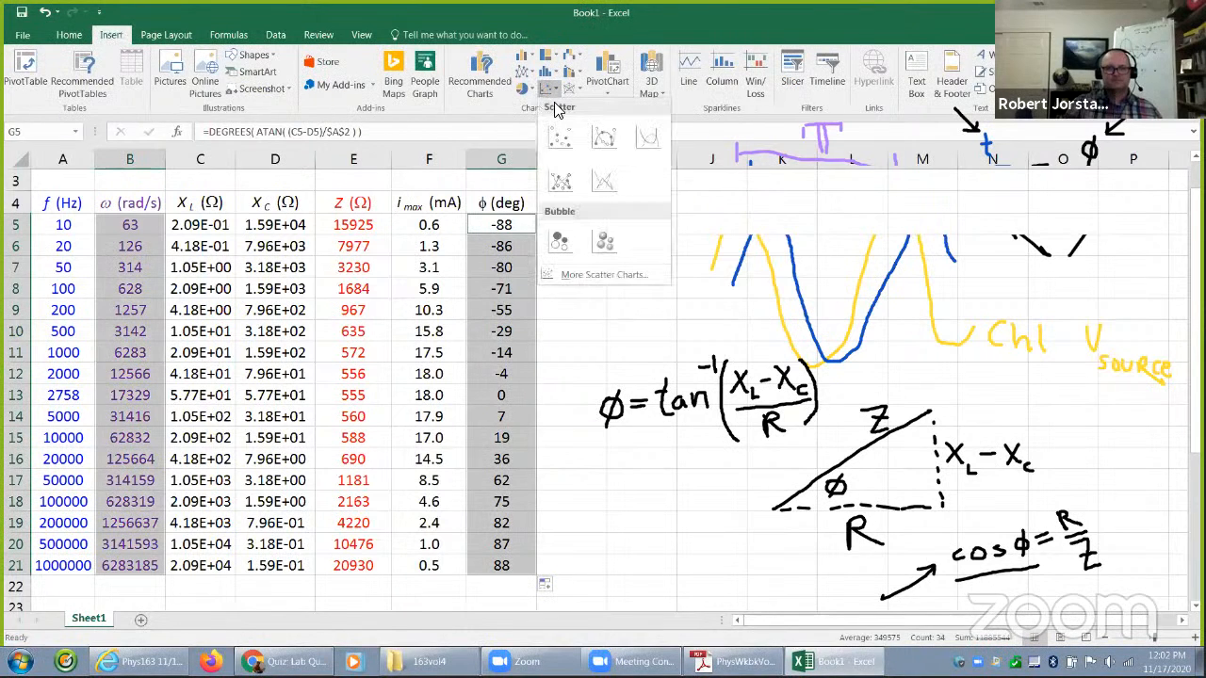
left_click(648, 137)
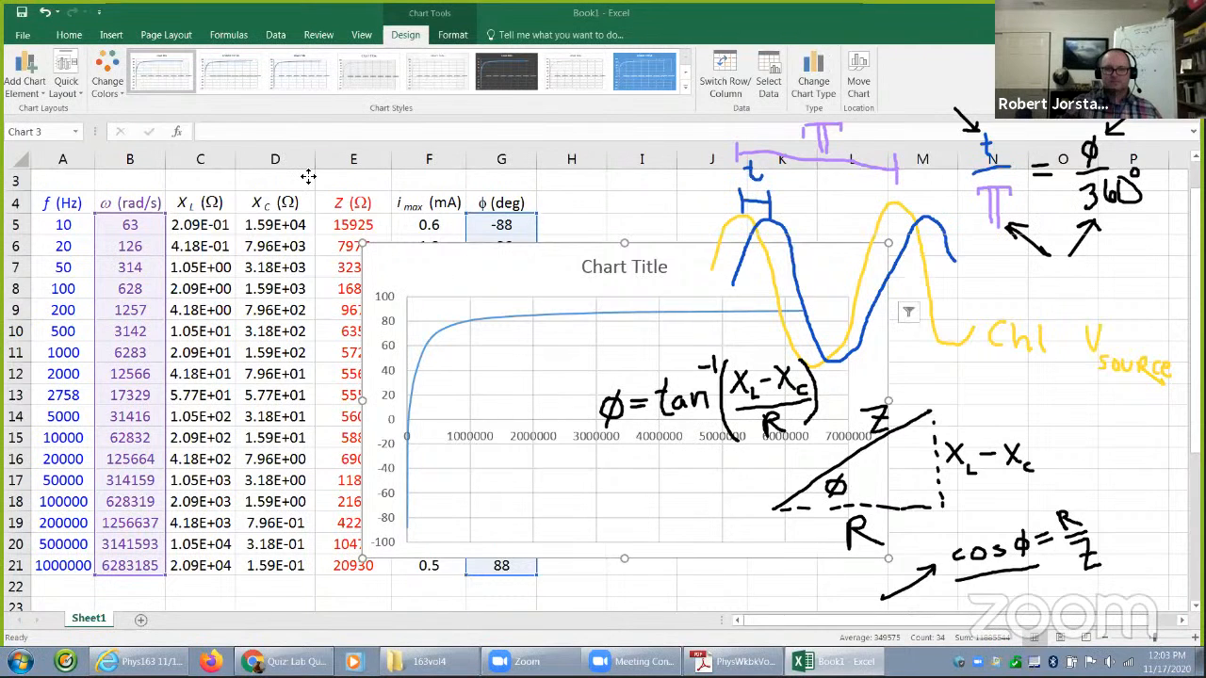
- Move the phase chart up over the table and set its horizontal axis to a logarithmic scale with base 10
left_click_drag(379, 244, 189, 204)
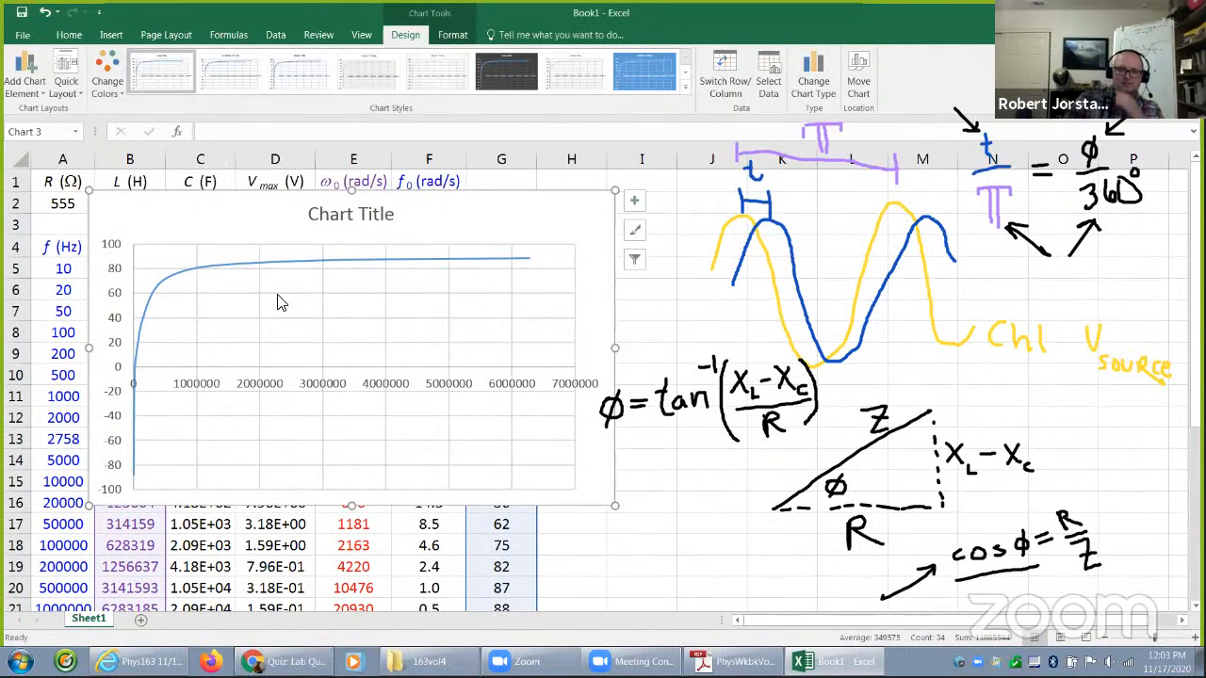
right_click(371, 393)
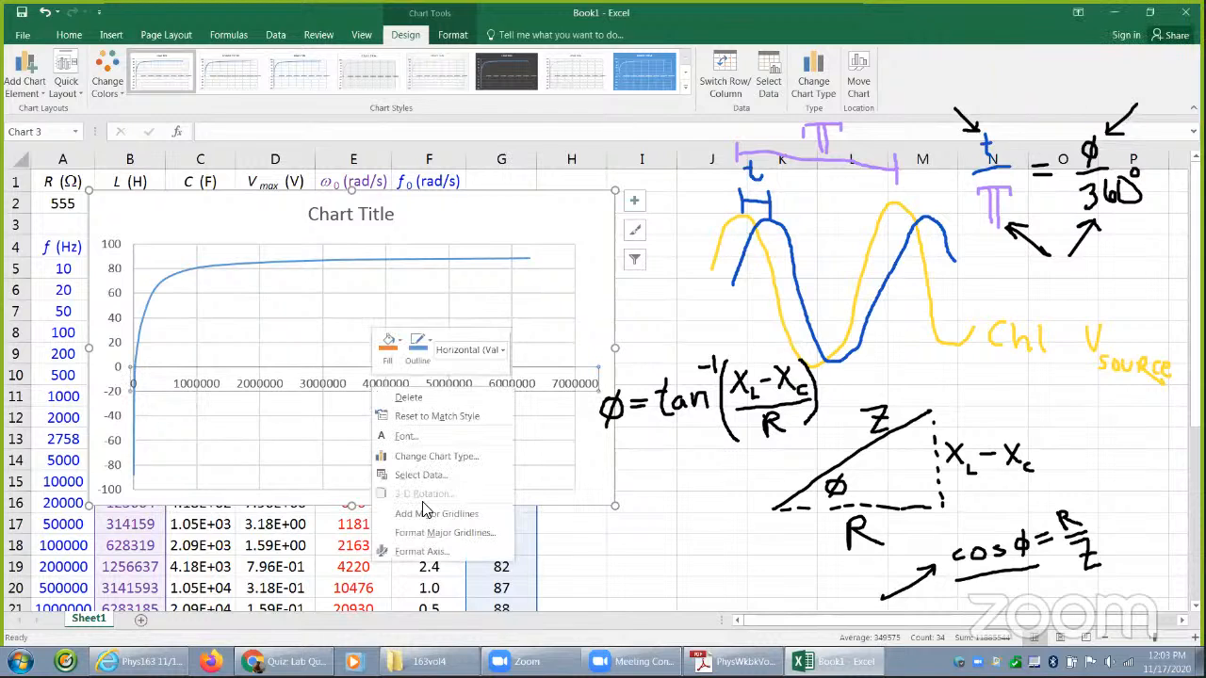
left_click(439, 551)
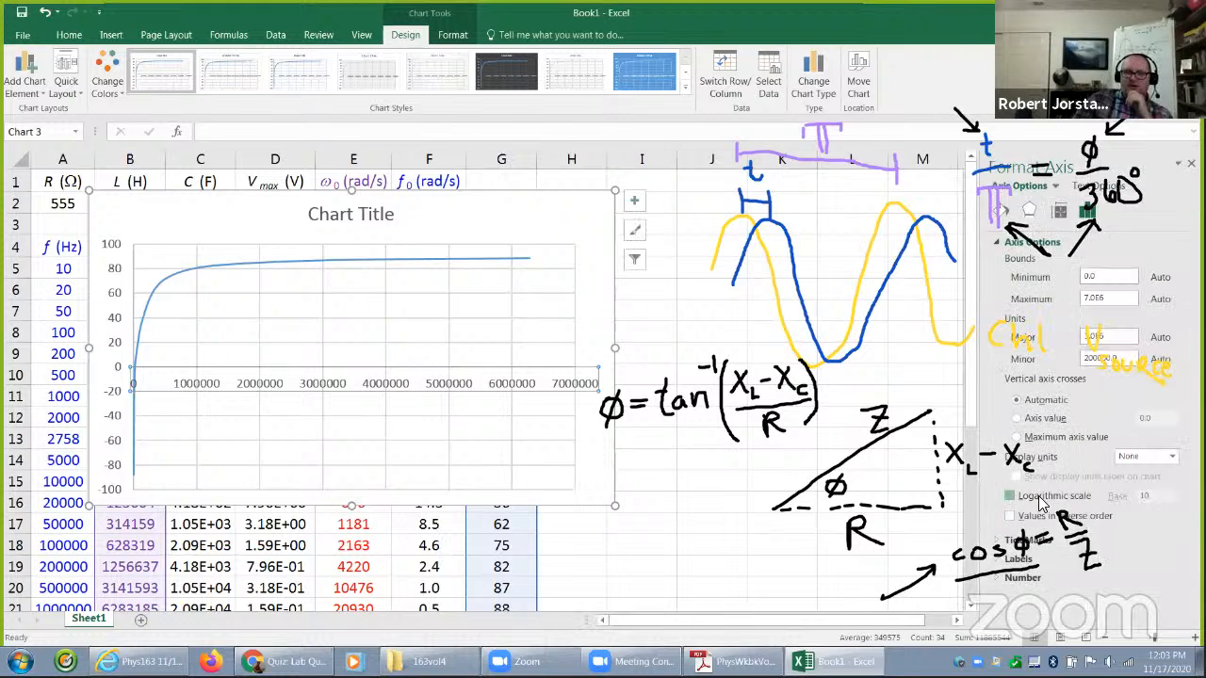
left_click(1010, 496)
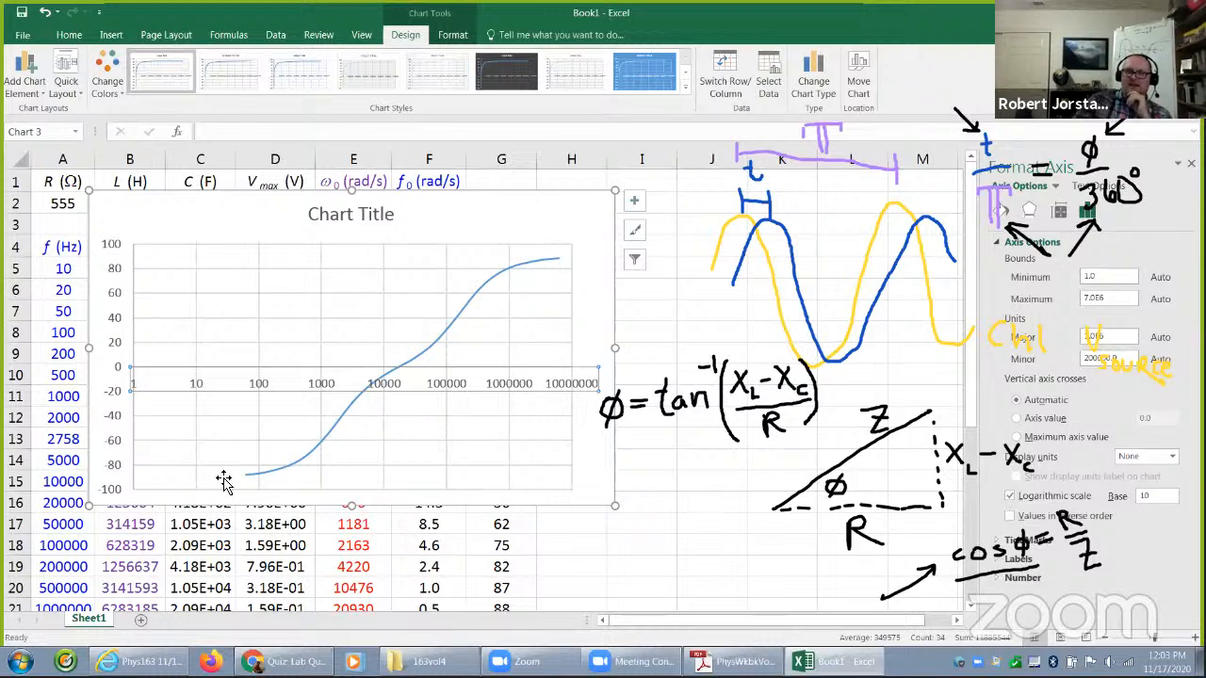
left_click_drag(450, 214, 484, 224)
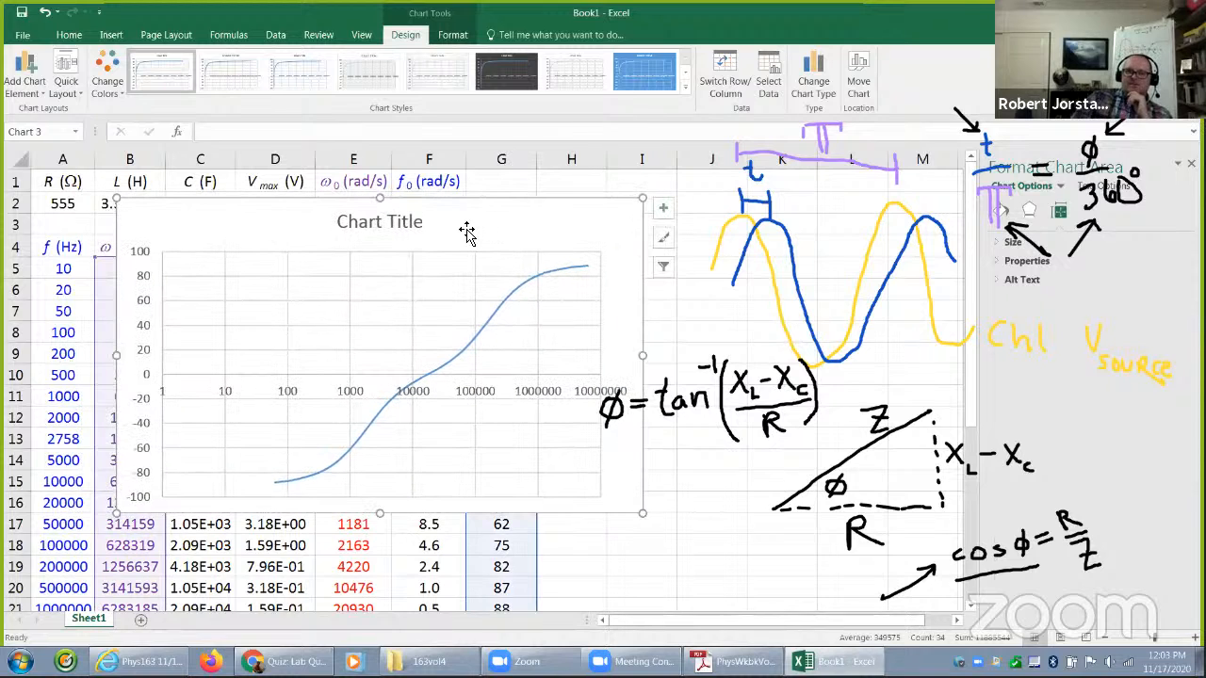
mouse_move(476, 217)
left_mouse_down()
mouse_move(398, 218)
mouse_move(352, 331)
mouse_move(379, 264)
mouse_move(377, 179)
mouse_move(864, 188)
mouse_move(674, 215)
mouse_move(436, 225)
left_mouse_up()
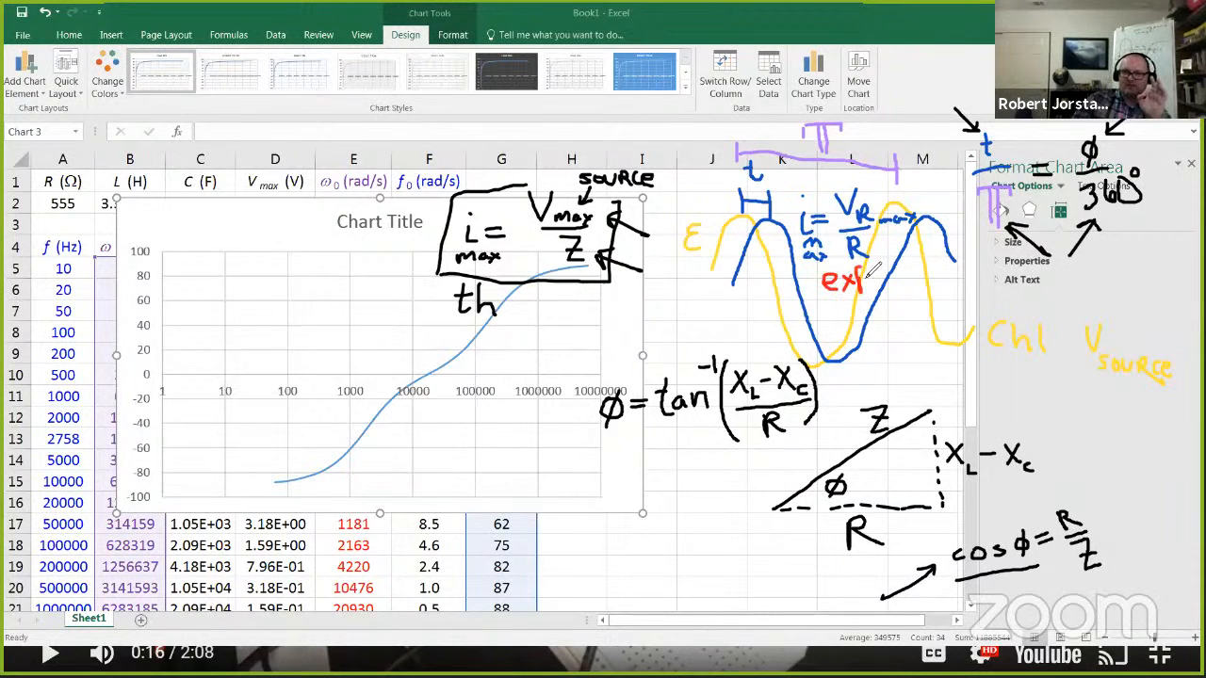
- Circle V_R max and R in red in the experimental current formula, and draw a red stroke beneath the theoretical V_max/Z formula
mouse_move(855, 184)
left_mouse_down()
mouse_move(863, 224)
mouse_move(928, 226)
mouse_move(917, 203)
mouse_move(855, 184)
left_mouse_up()
mouse_move(858, 230)
left_mouse_down()
mouse_move(851, 266)
mouse_move(882, 243)
mouse_move(861, 229)
left_mouse_up()
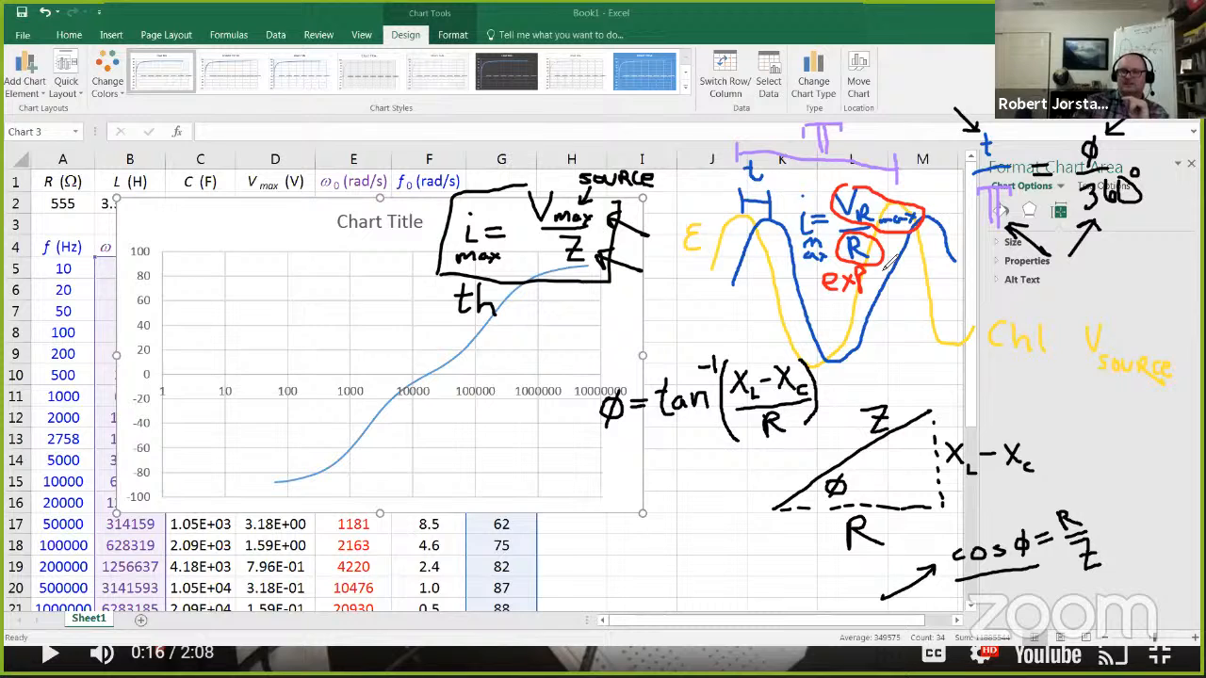
left_click_drag(506, 265, 622, 280)
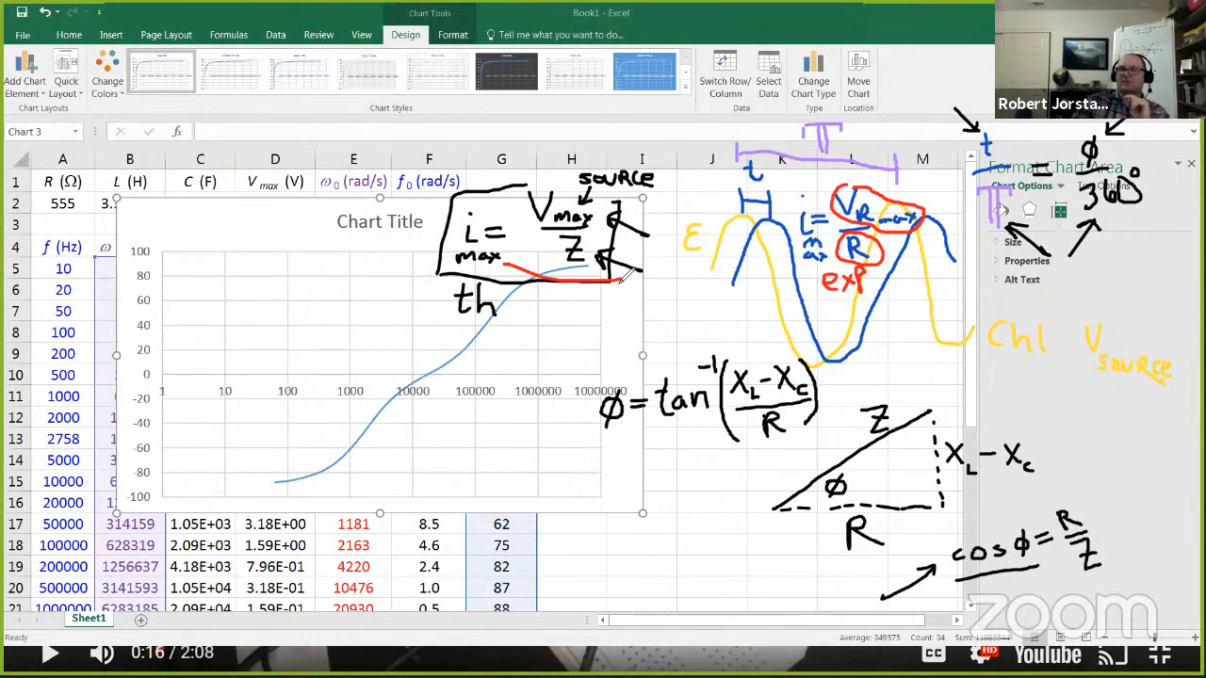